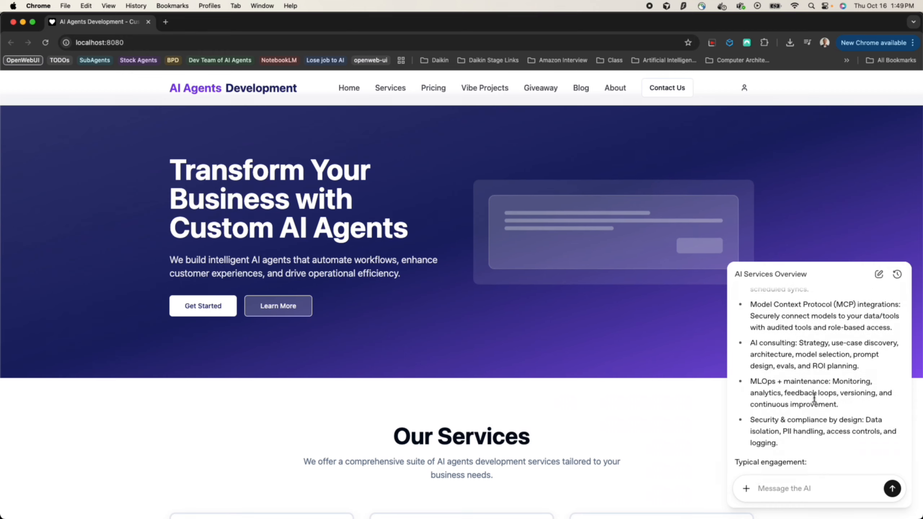
Scroll the AI Services Overview chat panel down to the 'Typical engagement' section
scroll(814, 397, down, 2)
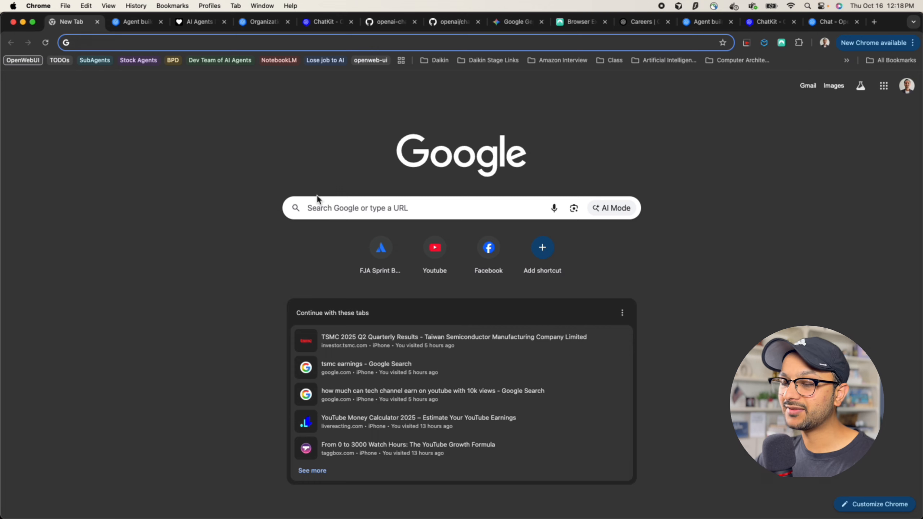
Google 'open api platform' and open the OpenAI Platform docs result
text(open)
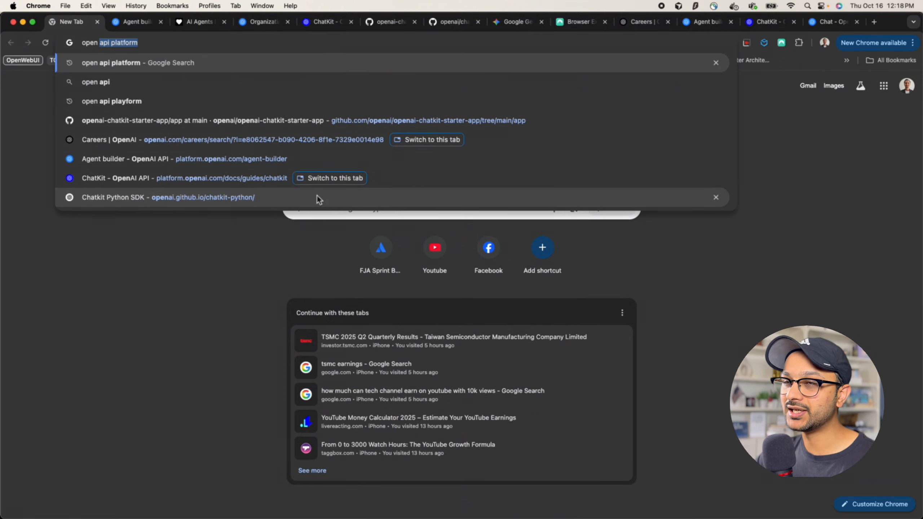
key(Return)
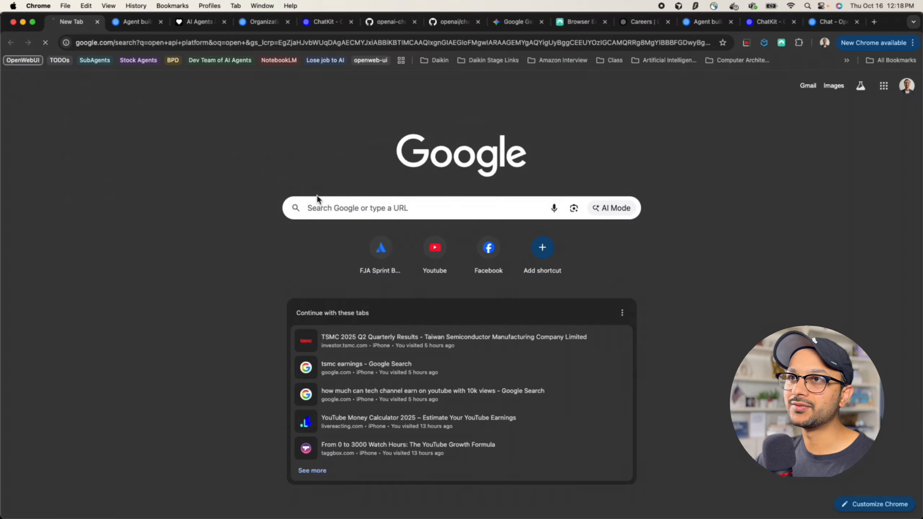
click(167, 177)
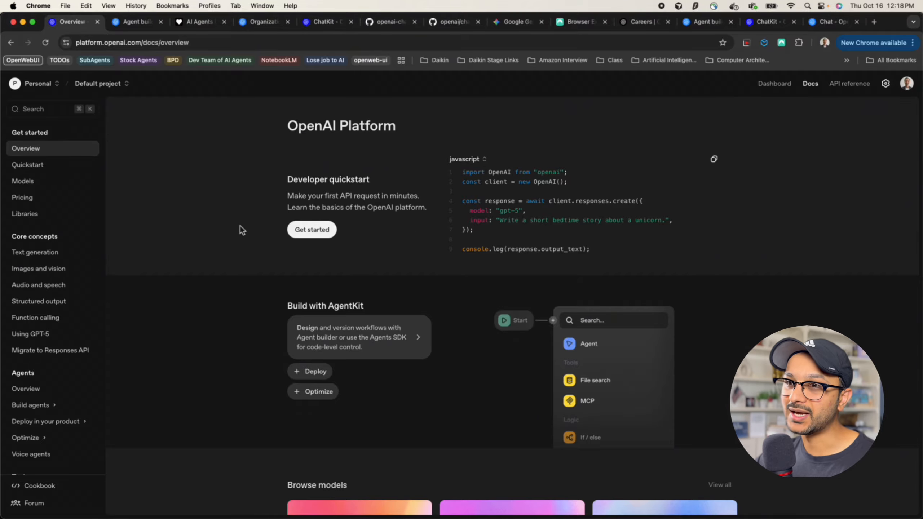
Go from the Dashboard to Agent Builder and start a new blank workflow
click(774, 84)
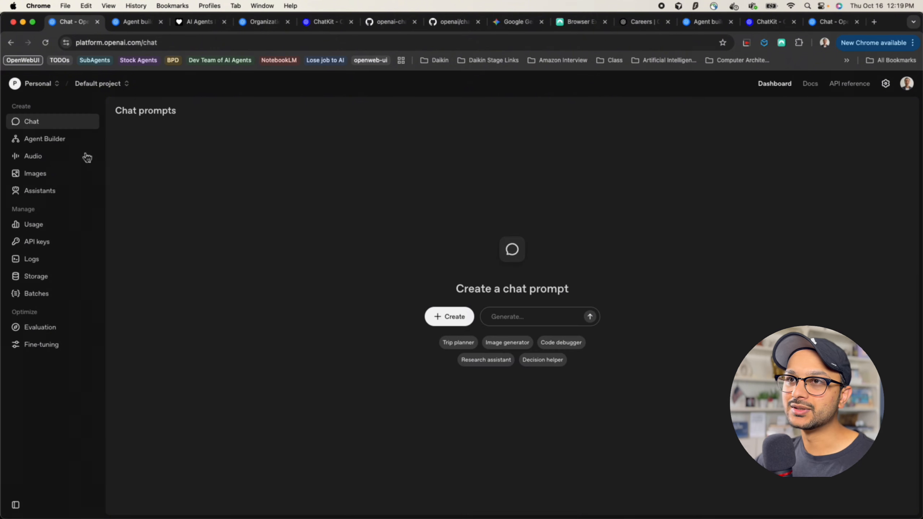
click(43, 141)
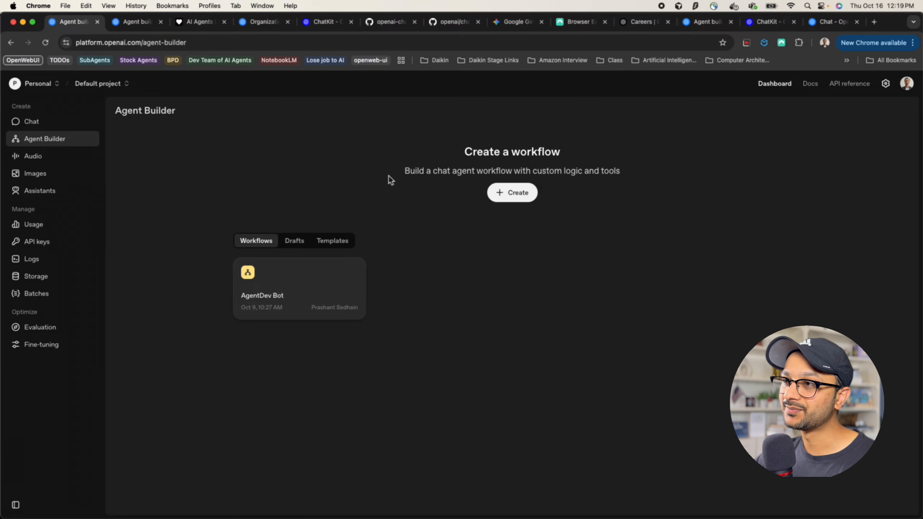
click(520, 199)
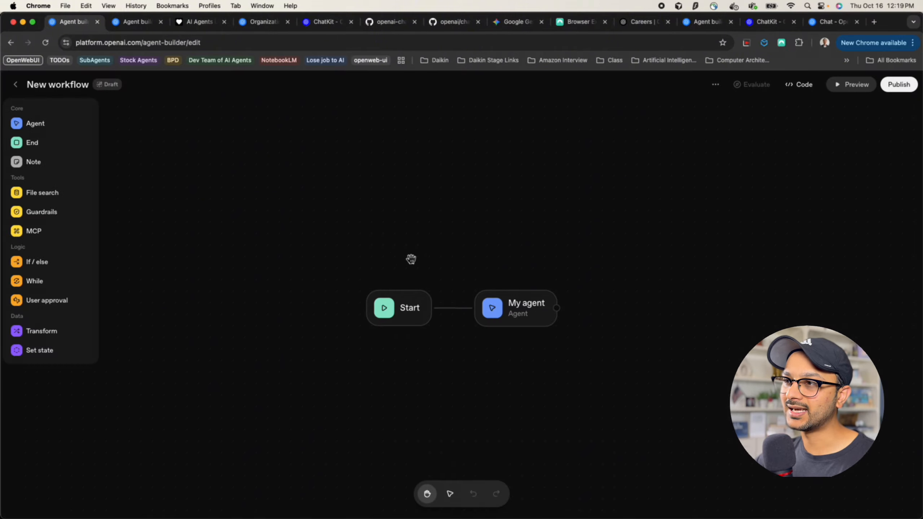
Delete the default My agent node and move the remaining Start node further left
drag(411, 259, 352, 199)
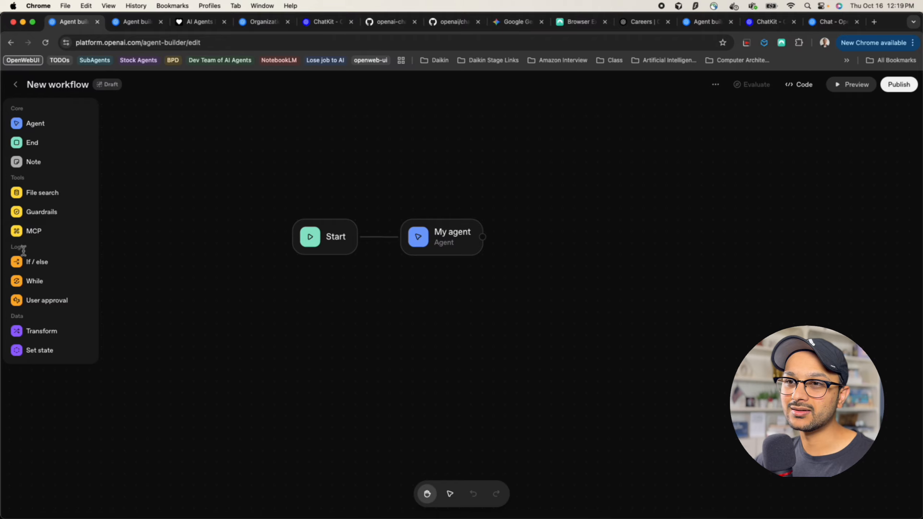
click(315, 249)
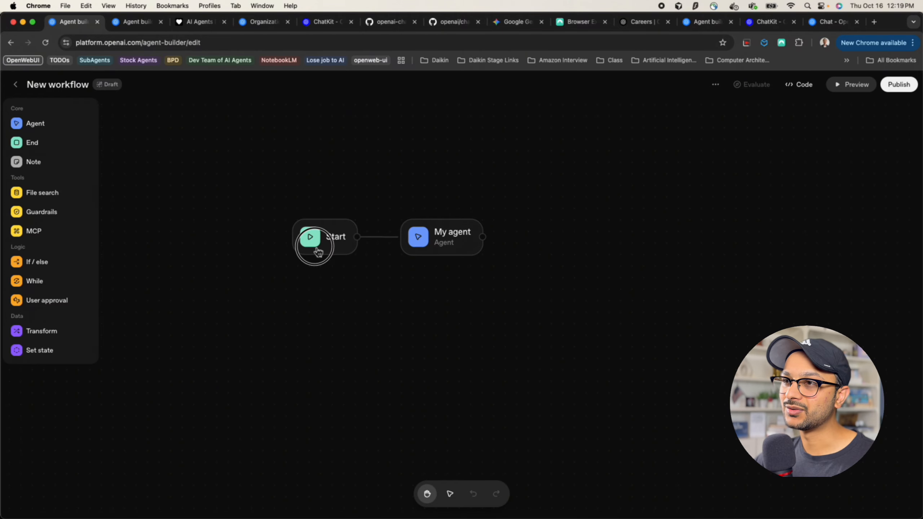
key(BackSpace)
click(461, 243)
key(BackSpace)
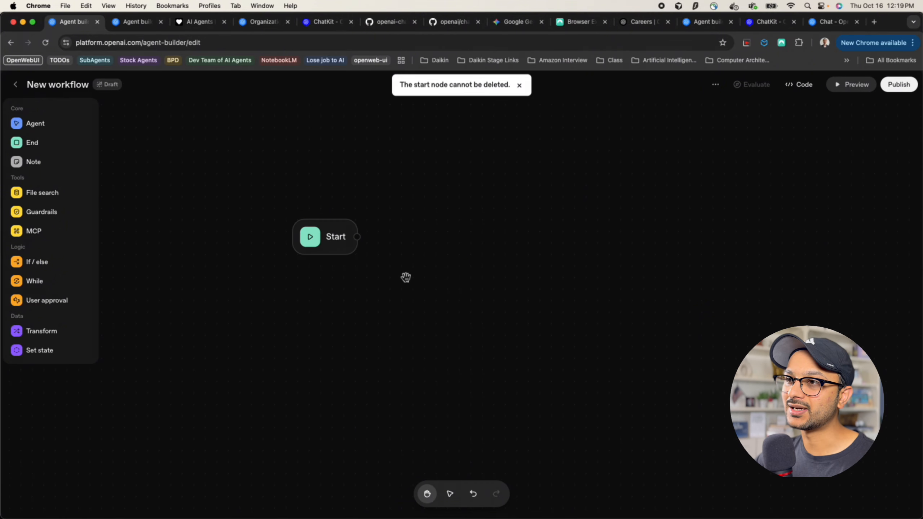
drag(335, 228, 305, 245)
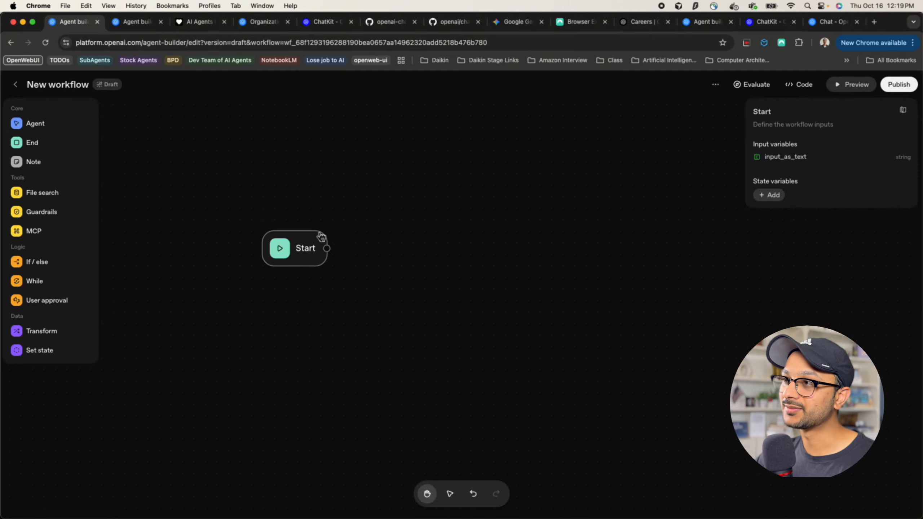
Zoom the page in and inspect the Start node's input_as_text variable
key(super+equal)
key(super+equal)
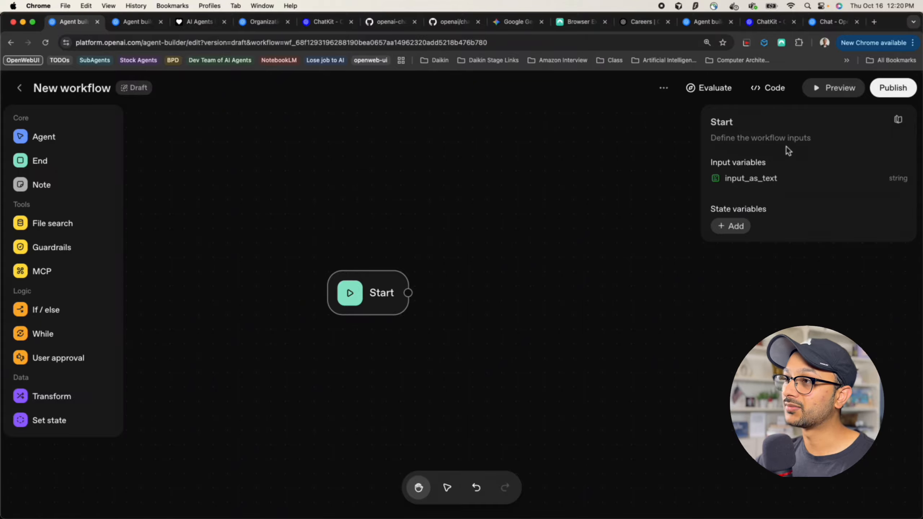
drag(725, 179, 785, 181)
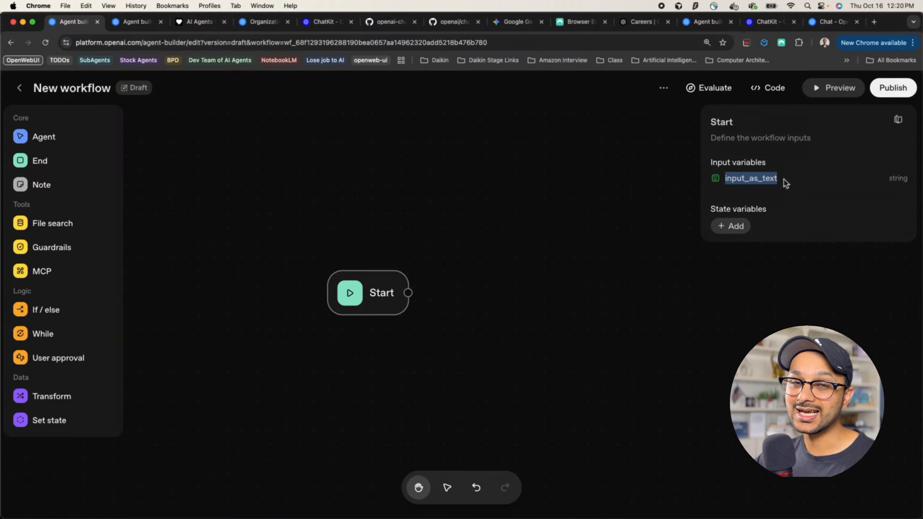
click(760, 181)
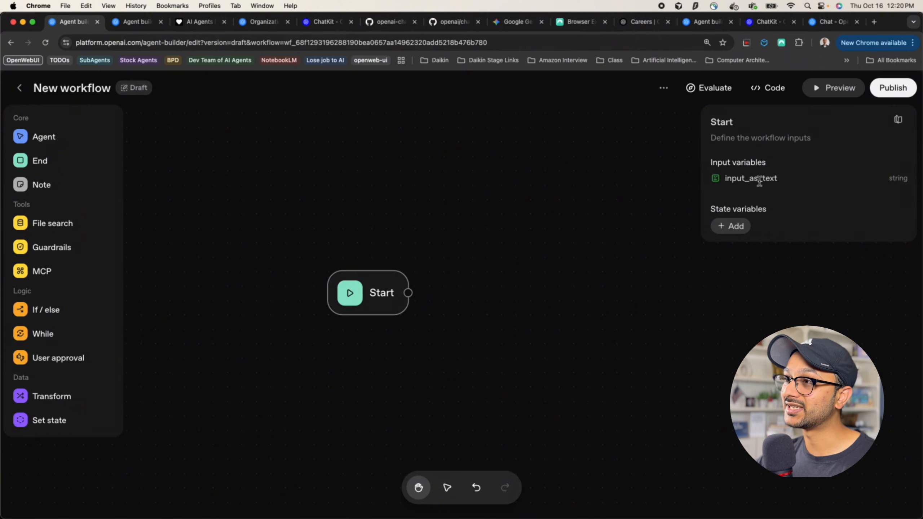
drag(726, 178, 783, 182)
click(763, 191)
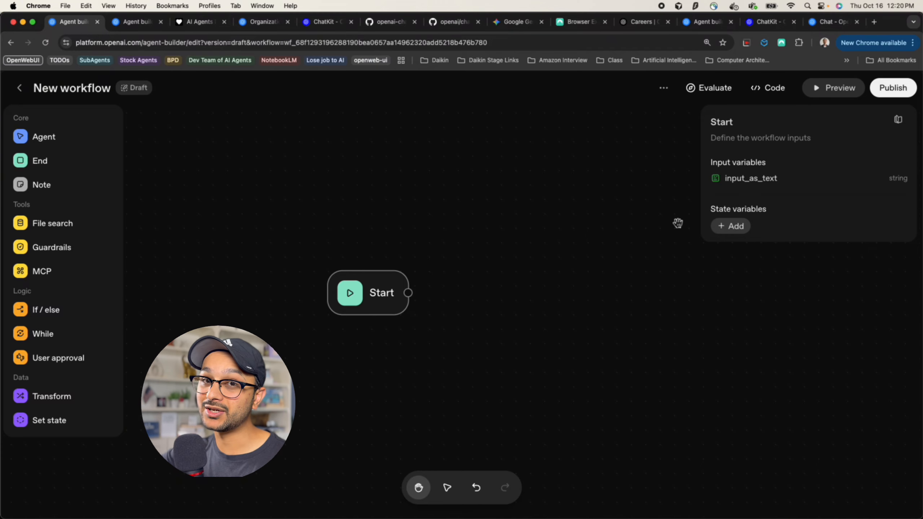
Add a string state variable named global with default value 'global'
click(733, 229)
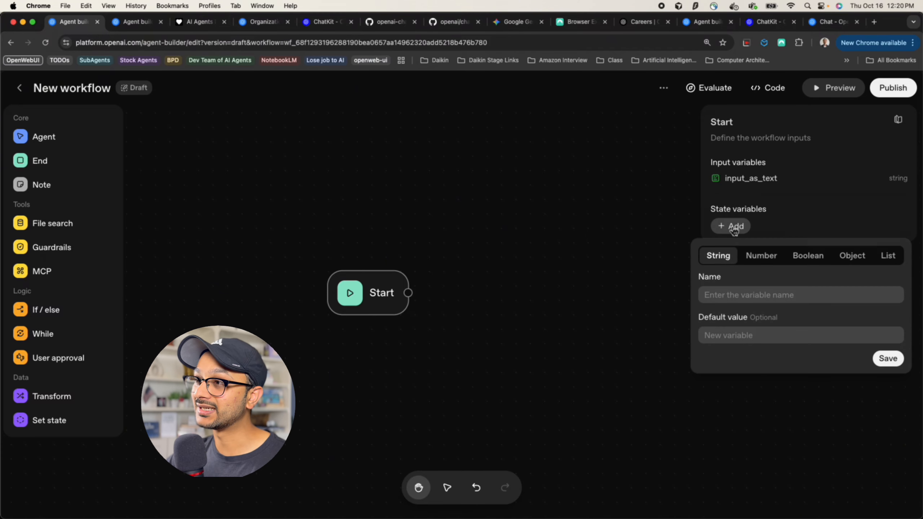
text(global)
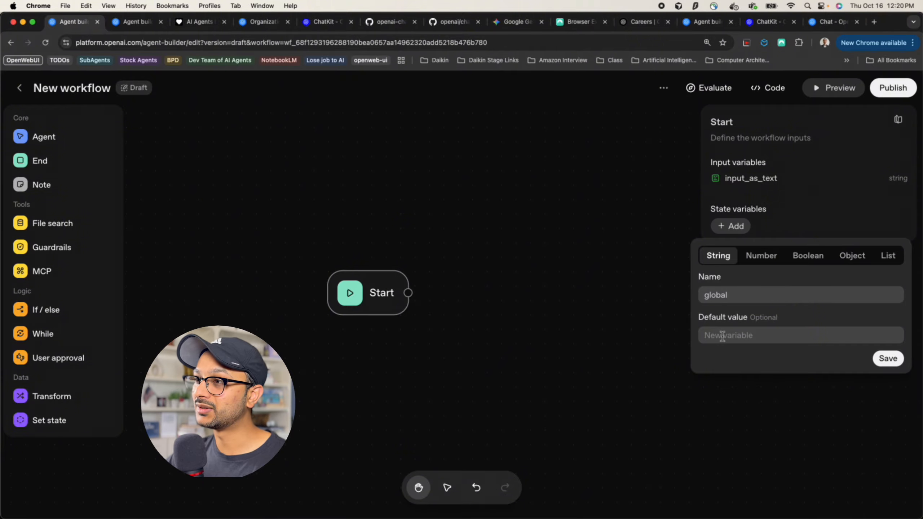
text(g)
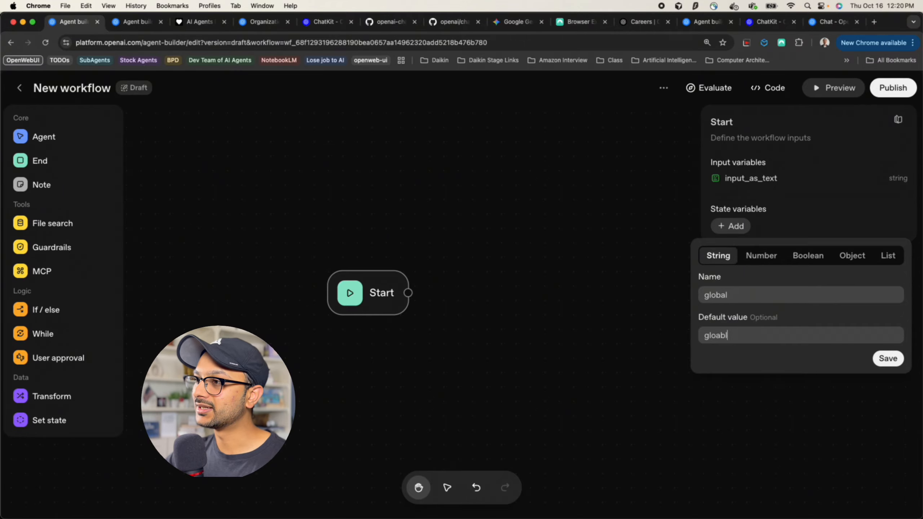
click(887, 359)
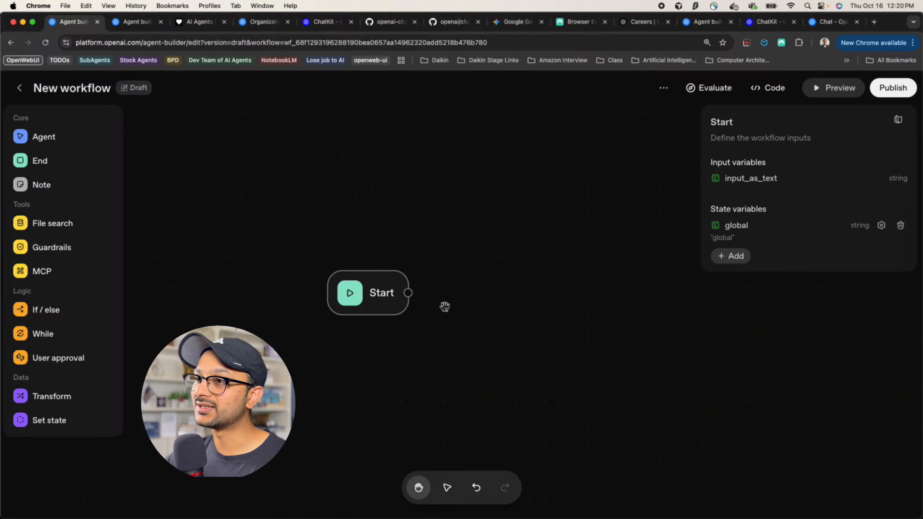
double_click(738, 225)
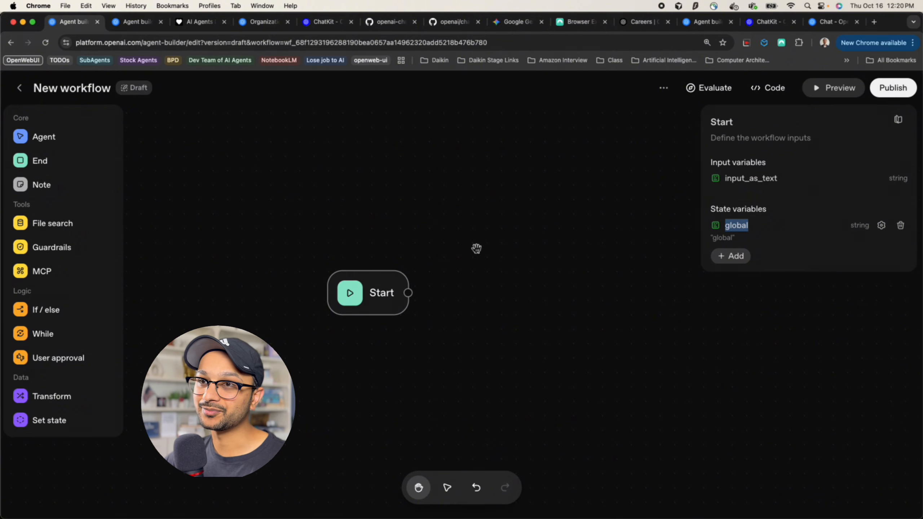
Place a new Agent node above Start and name it WebsiteAssistant
click(660, 154)
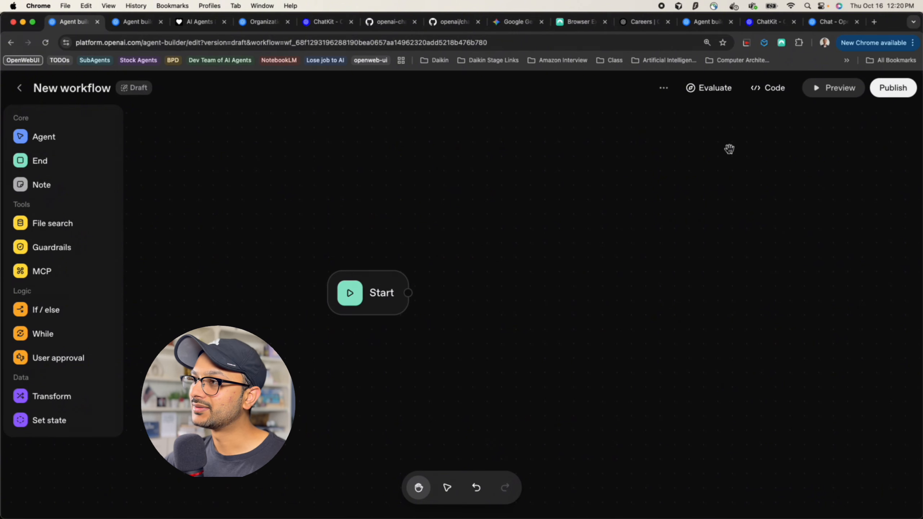
click(33, 141)
click(489, 295)
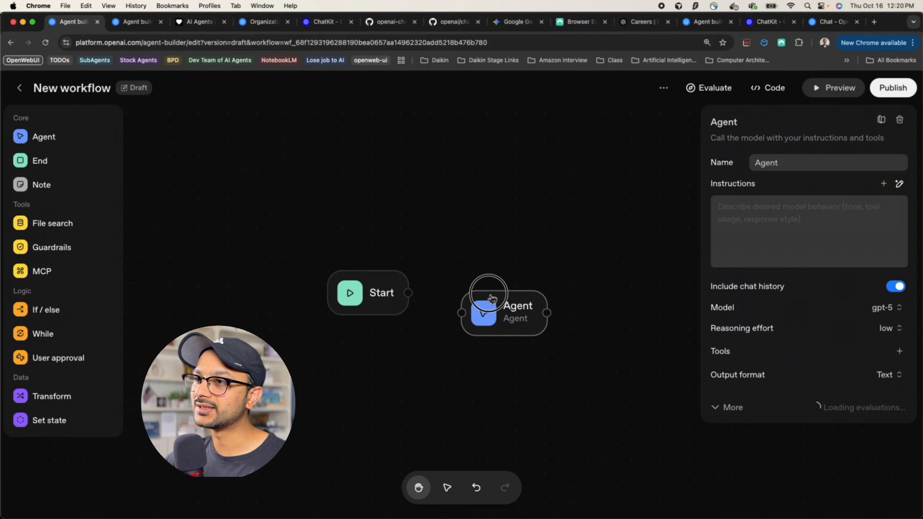
drag(491, 297, 444, 189)
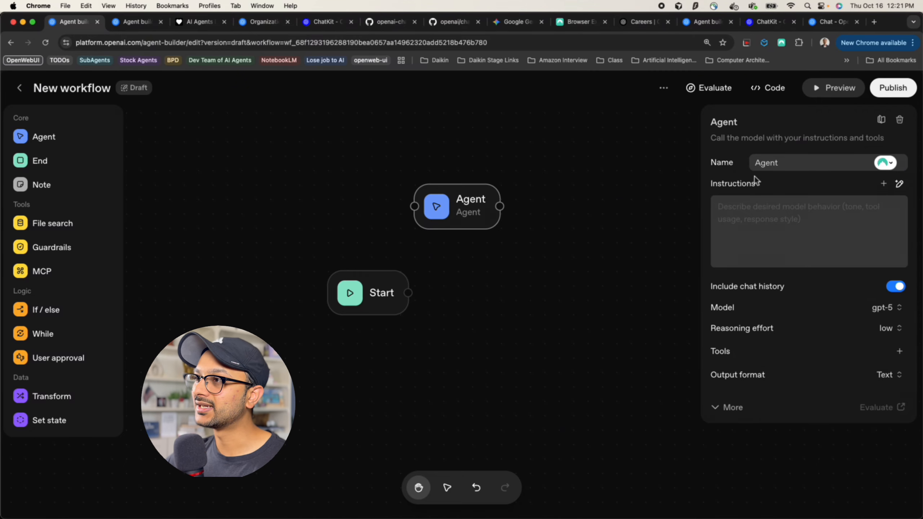
drag(779, 162, 730, 166)
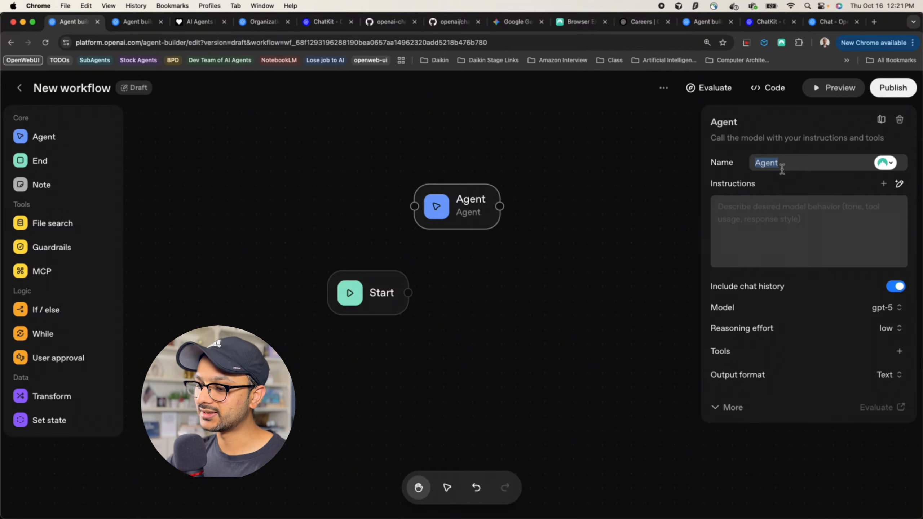
text(Website)
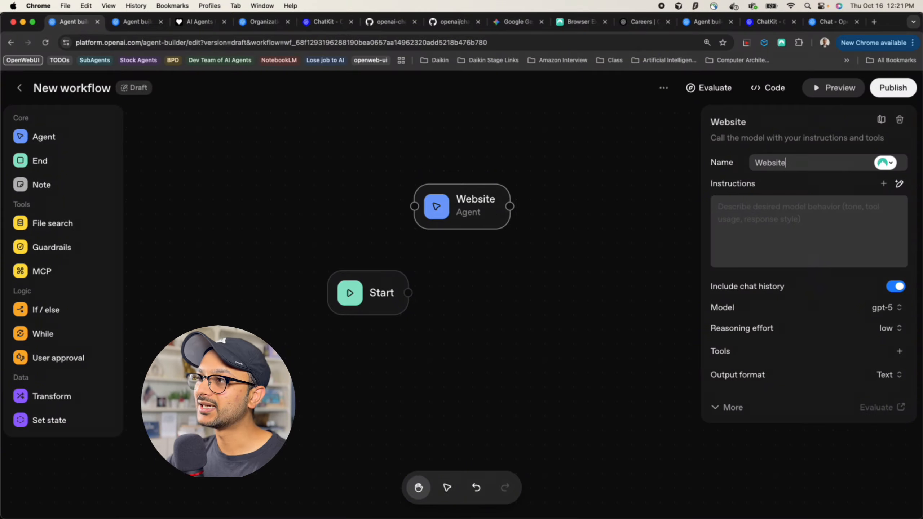
text(Assi)
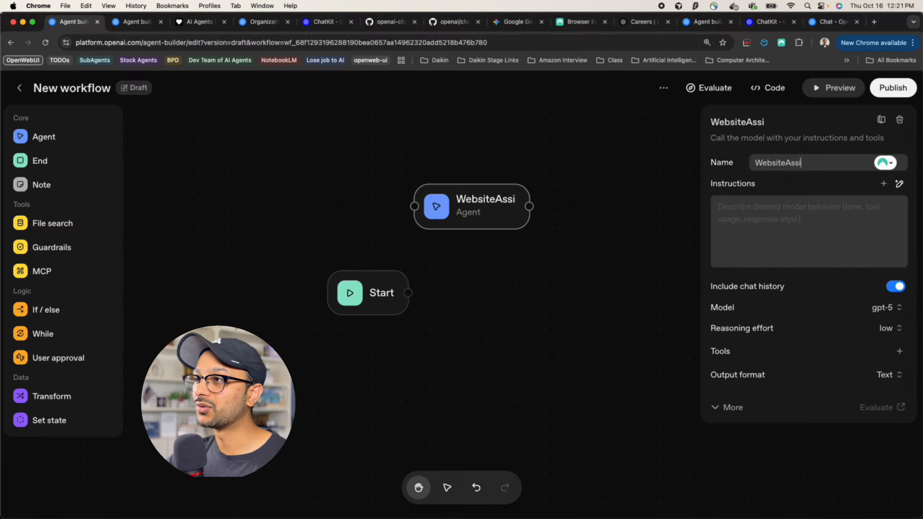
text(stant)
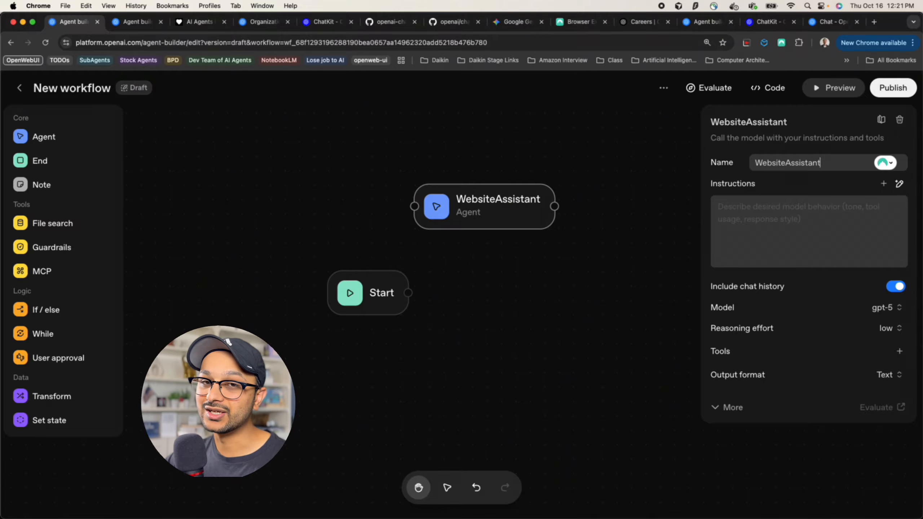
click(787, 220)
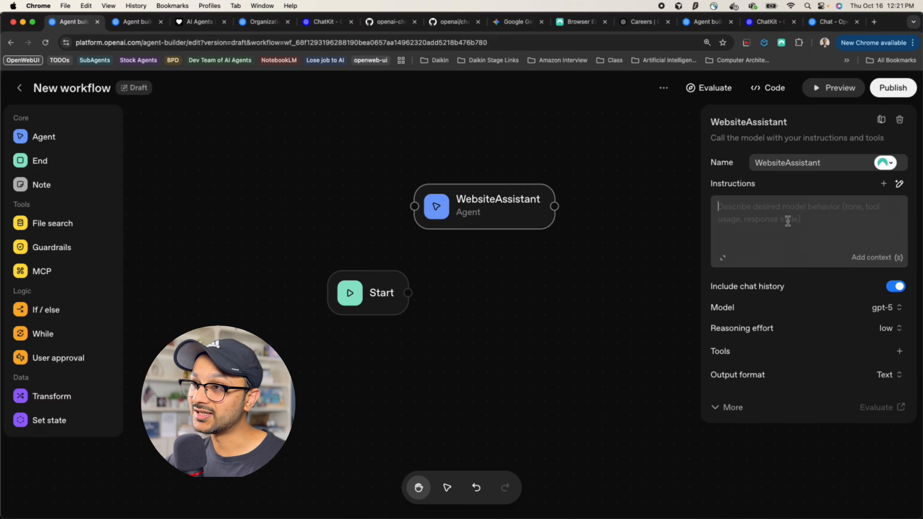
click(788, 221)
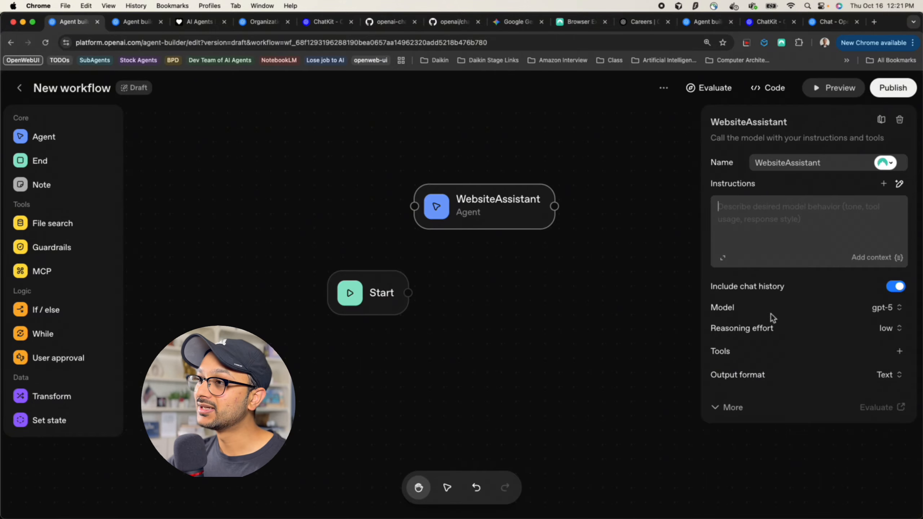
Browse the model and reasoning effort lists, keeping gpt-5 and low effort
click(887, 312)
scroll(821, 234, down, 2)
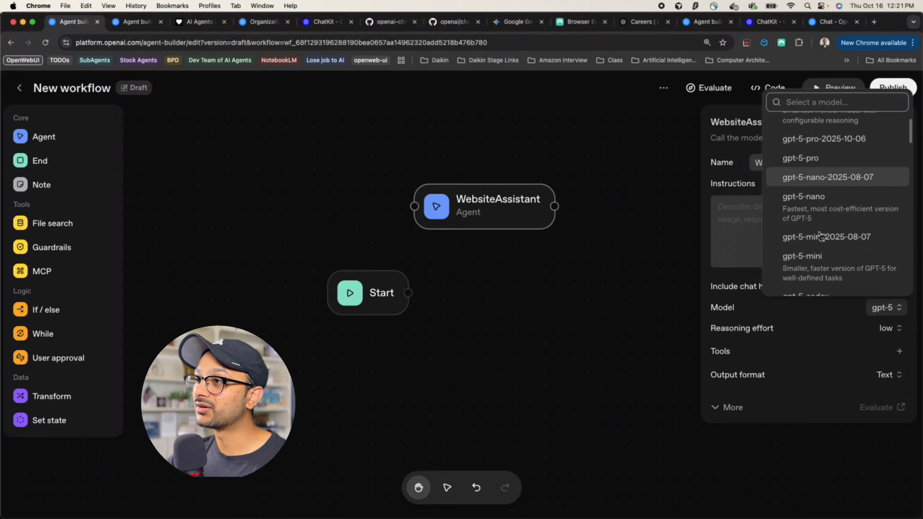
scroll(821, 234, down, 10)
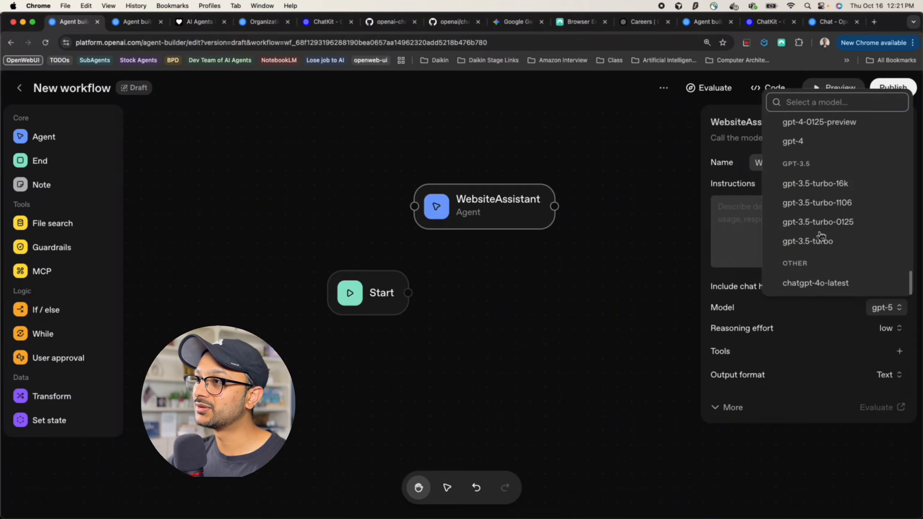
scroll(820, 235, up, 5)
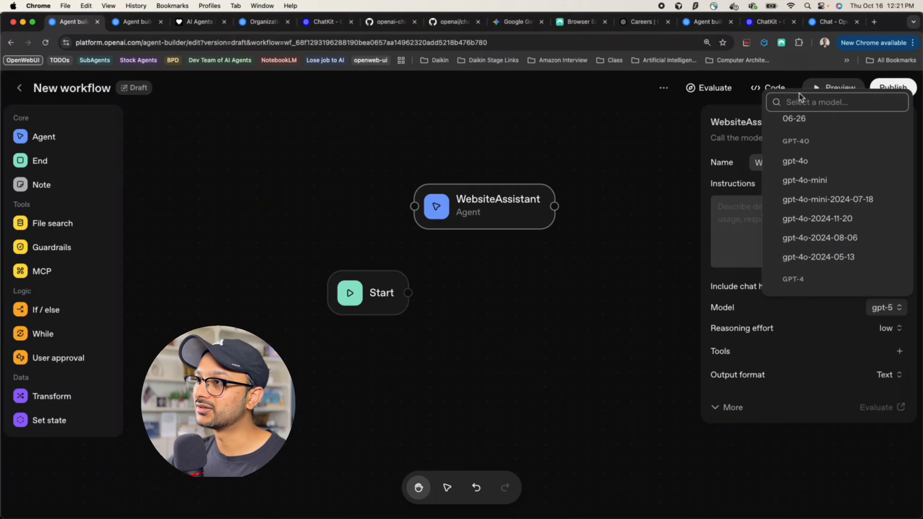
scroll(815, 176, up, 6)
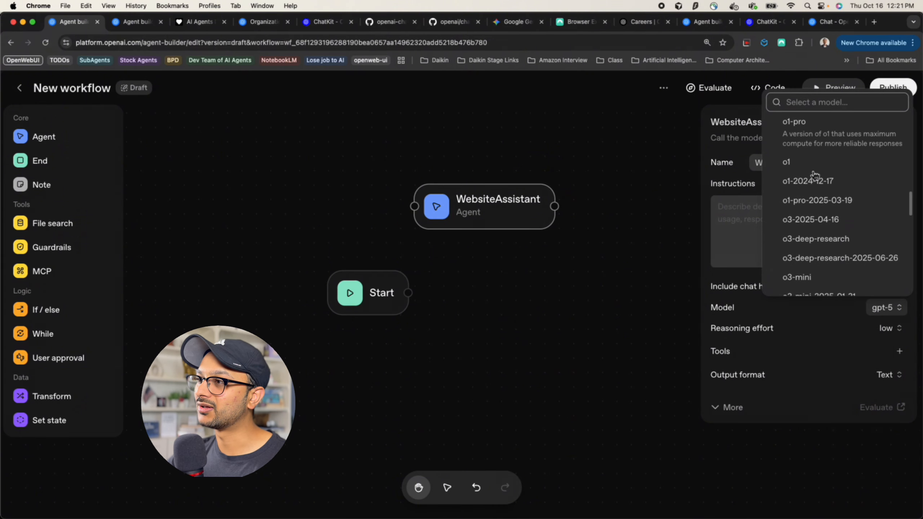
scroll(815, 176, up, 2)
click(738, 279)
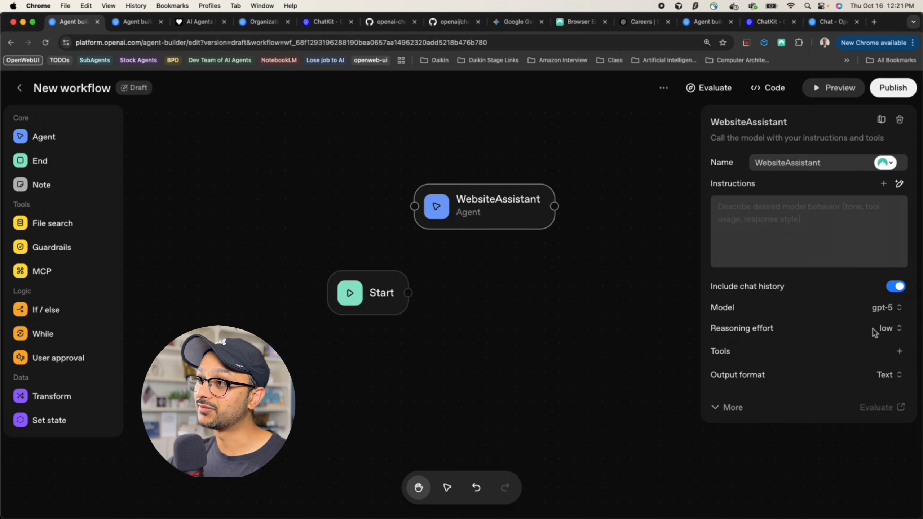
click(887, 333)
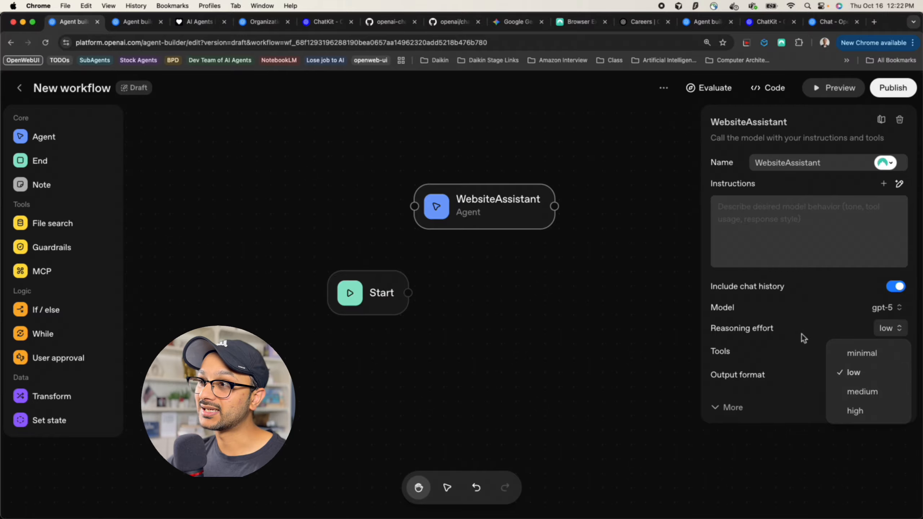
click(732, 270)
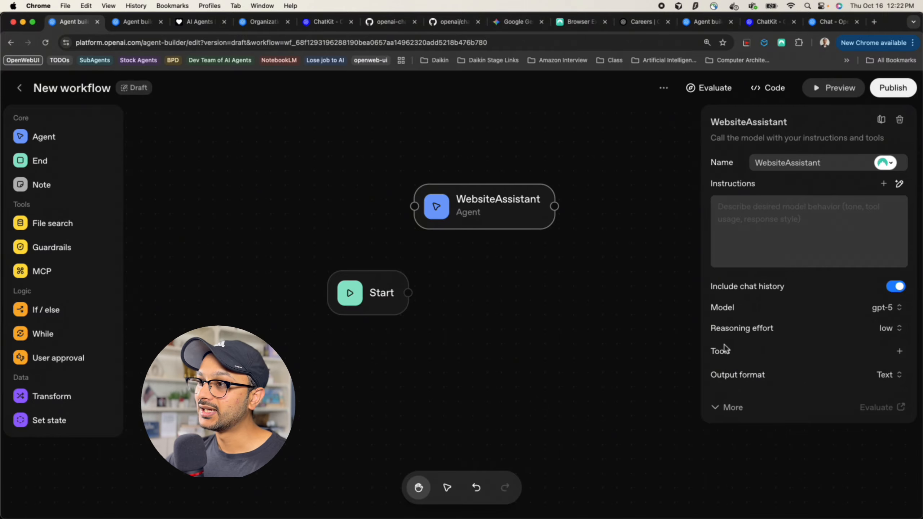
click(900, 352)
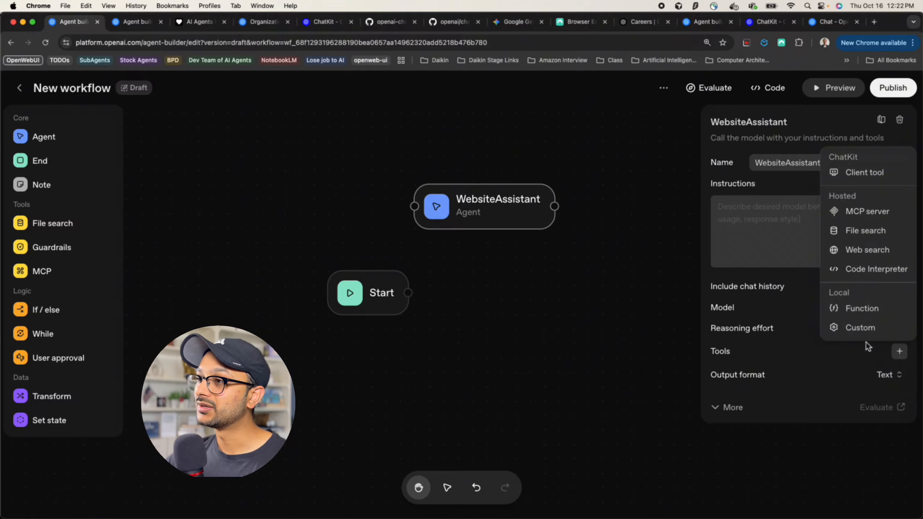
mouse_move(745, 328)
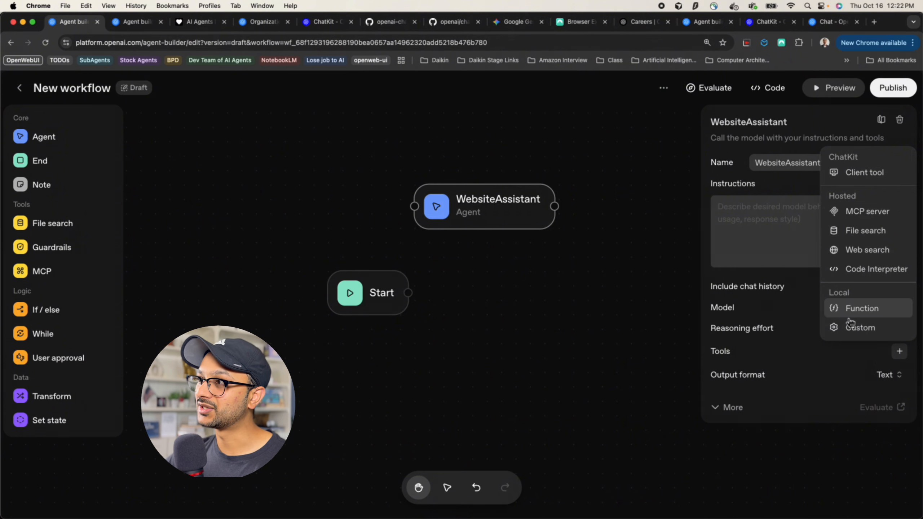
click(872, 216)
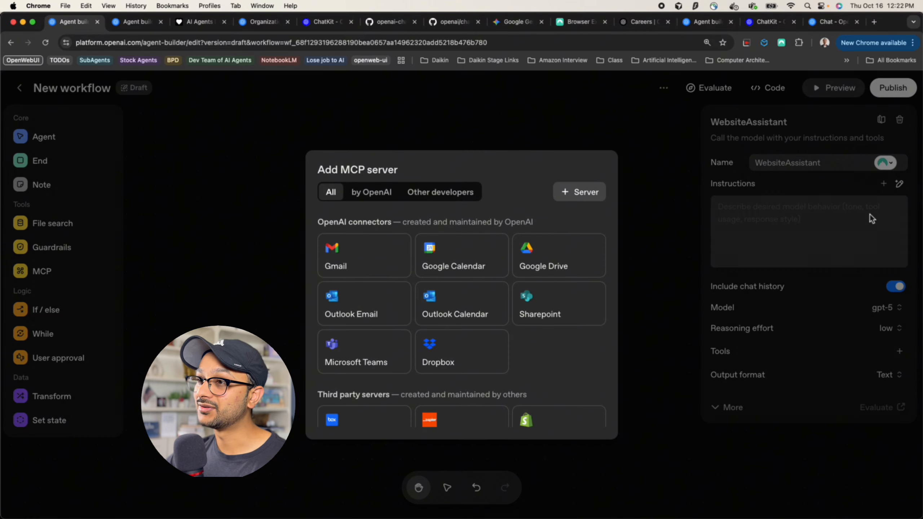
scroll(474, 345, down, 1)
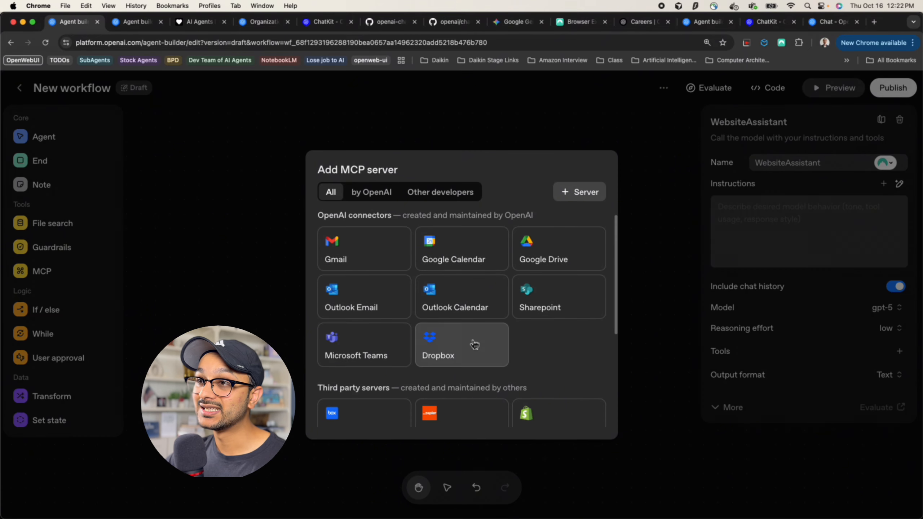
triple_click(361, 216)
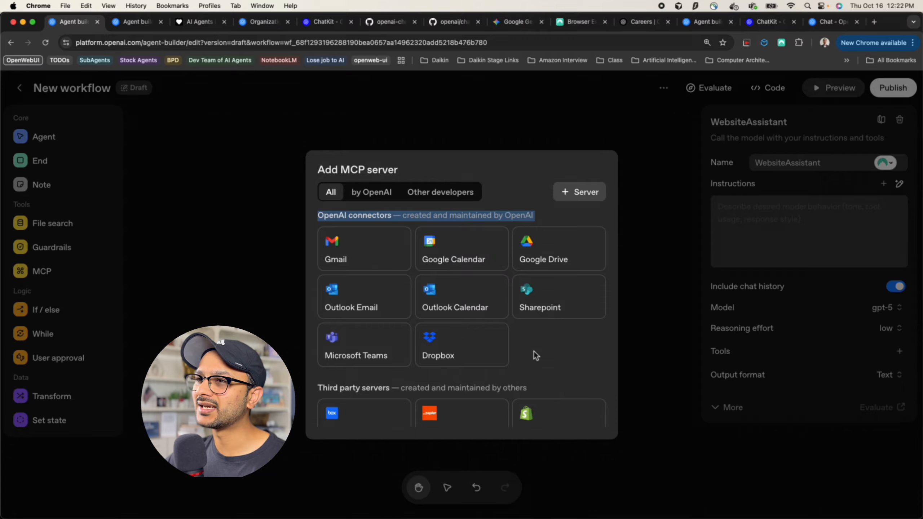
click(344, 250)
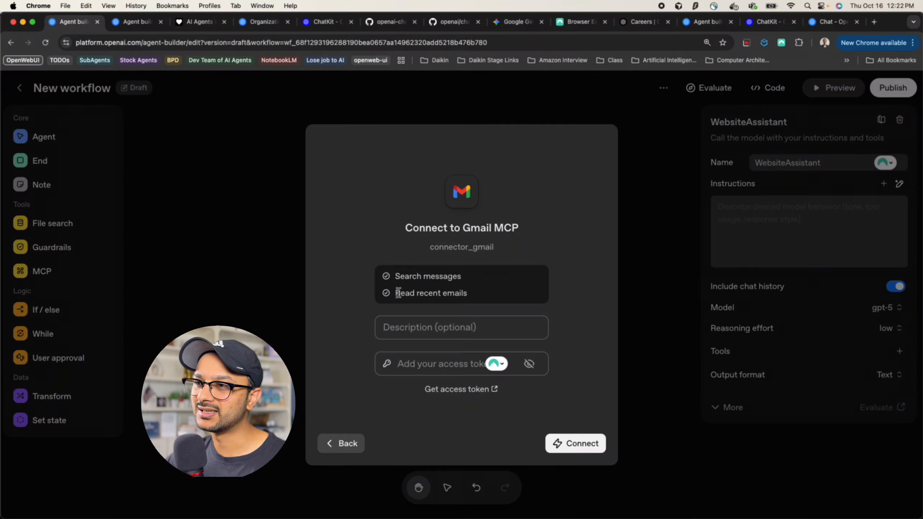
drag(398, 293, 472, 293)
click(521, 245)
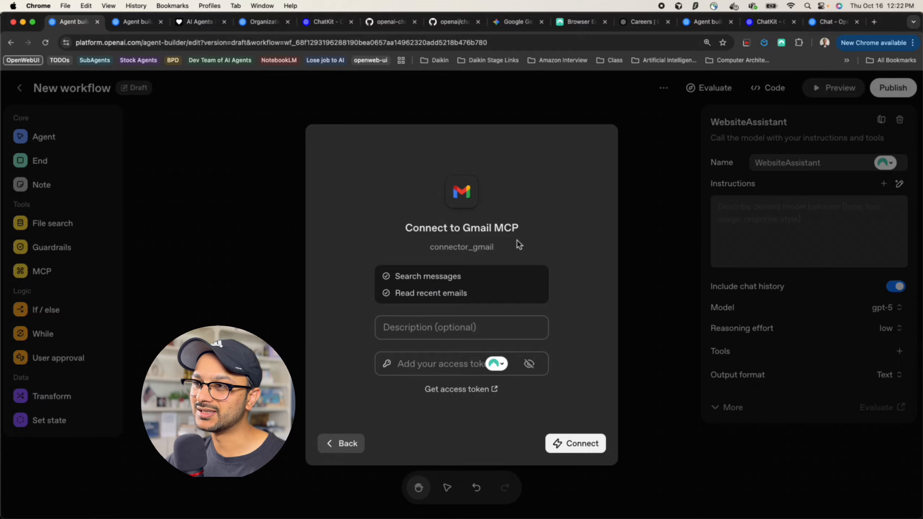
click(346, 444)
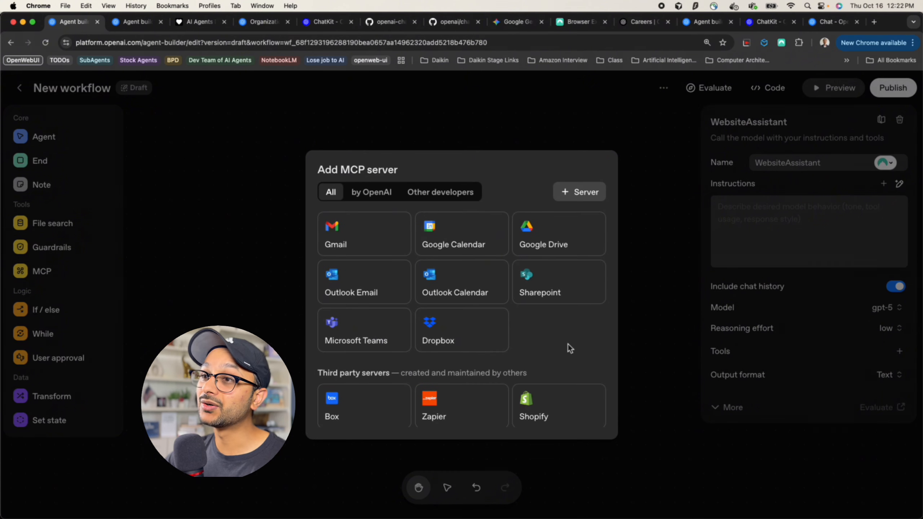
click(569, 241)
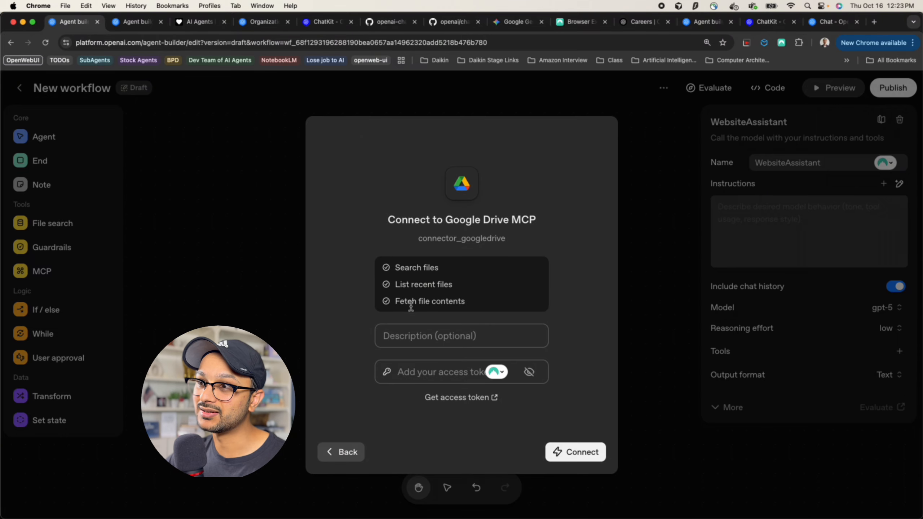
click(330, 459)
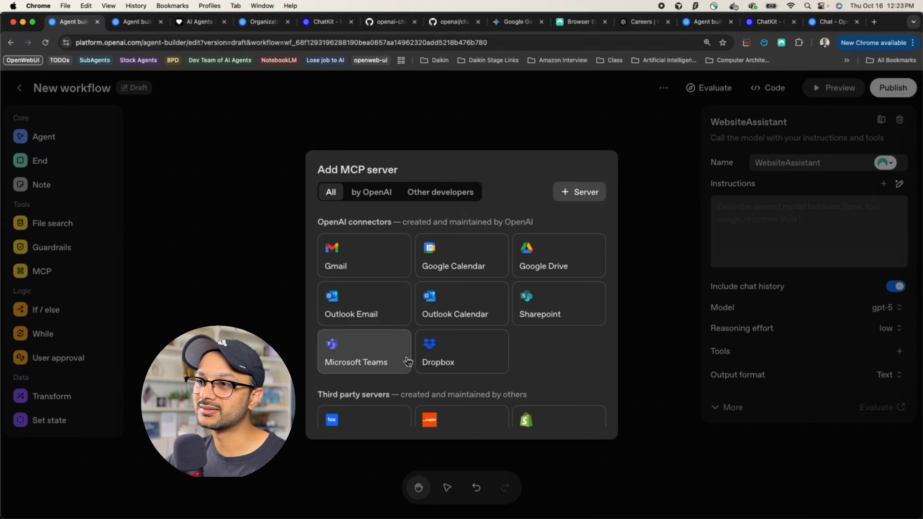
scroll(407, 360, down, 8)
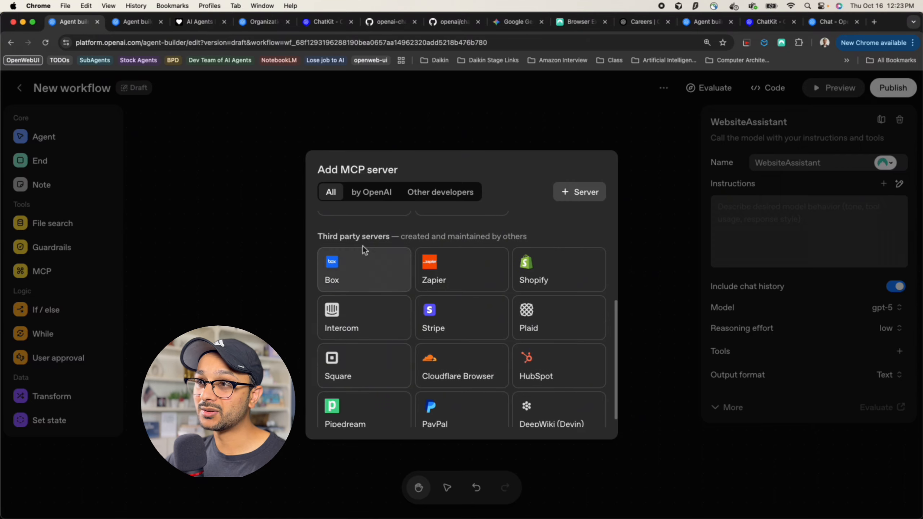
triple_click(350, 236)
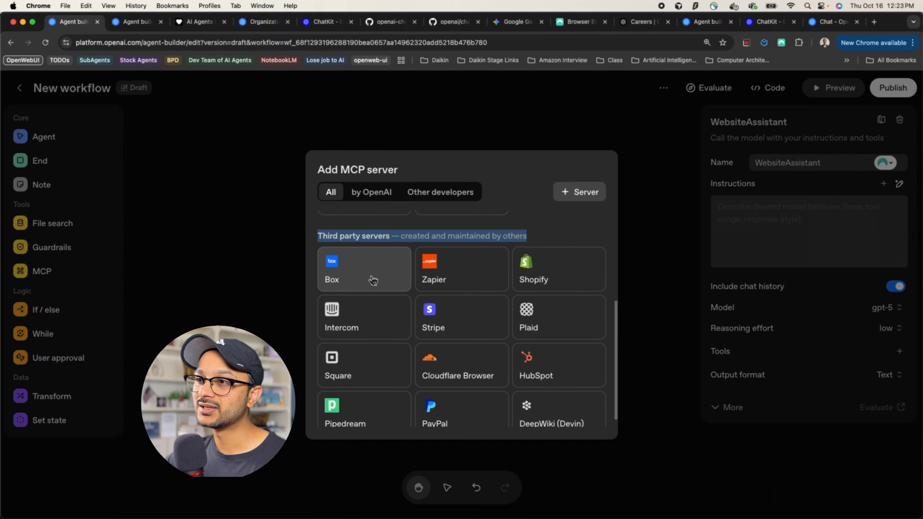
scroll(374, 280, down, 1)
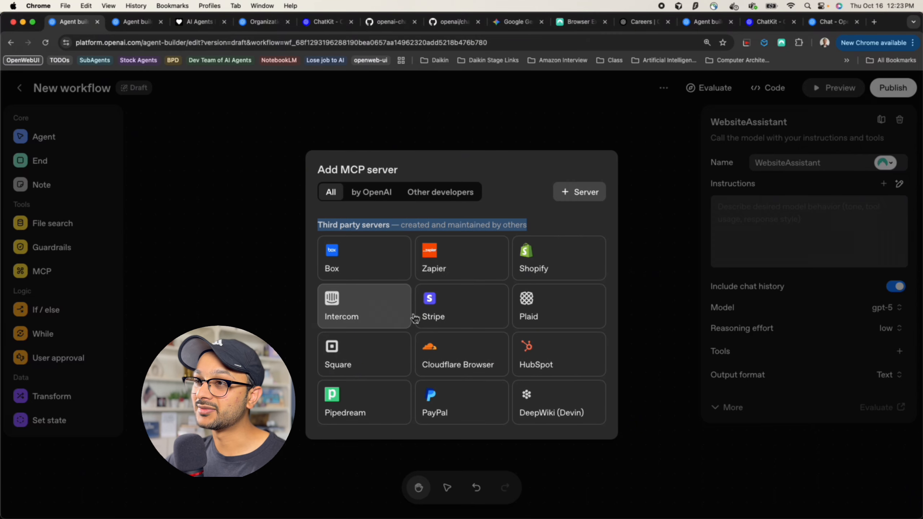
click(546, 219)
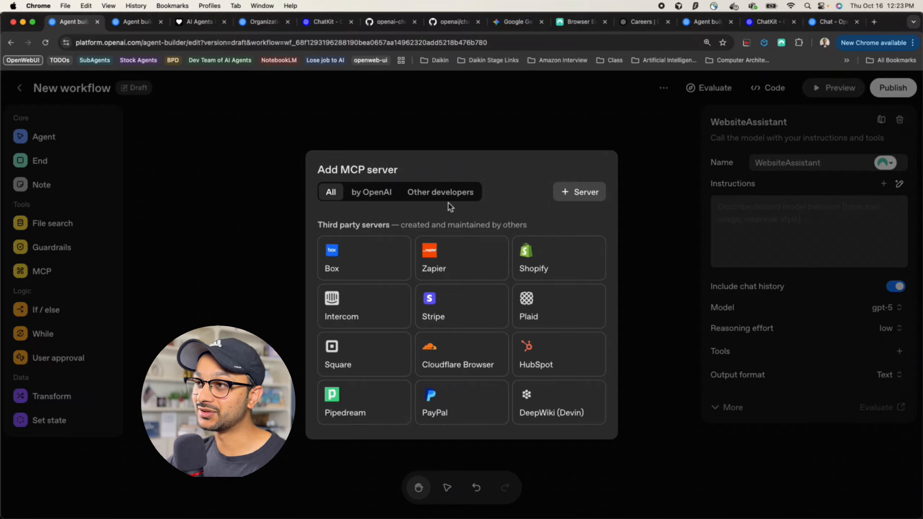
click(666, 275)
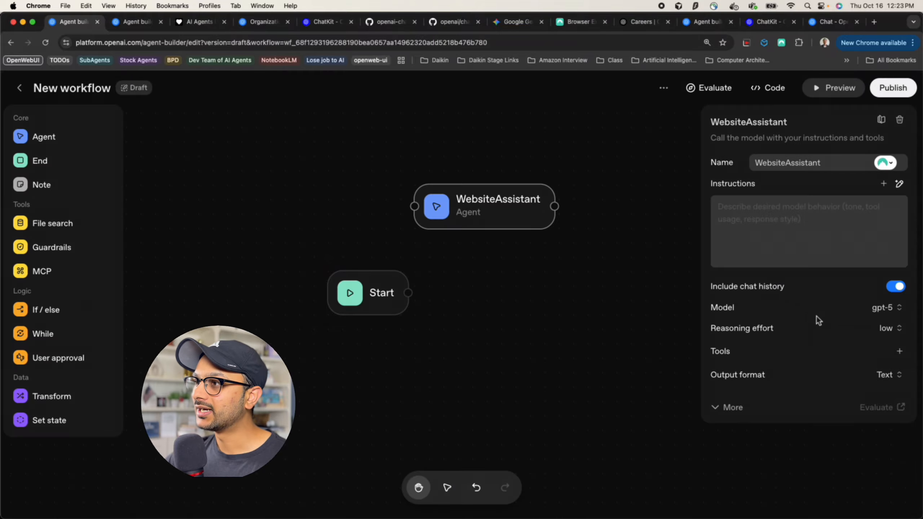
Try adding a File search tool to the agent, then dismiss its dialog
click(899, 351)
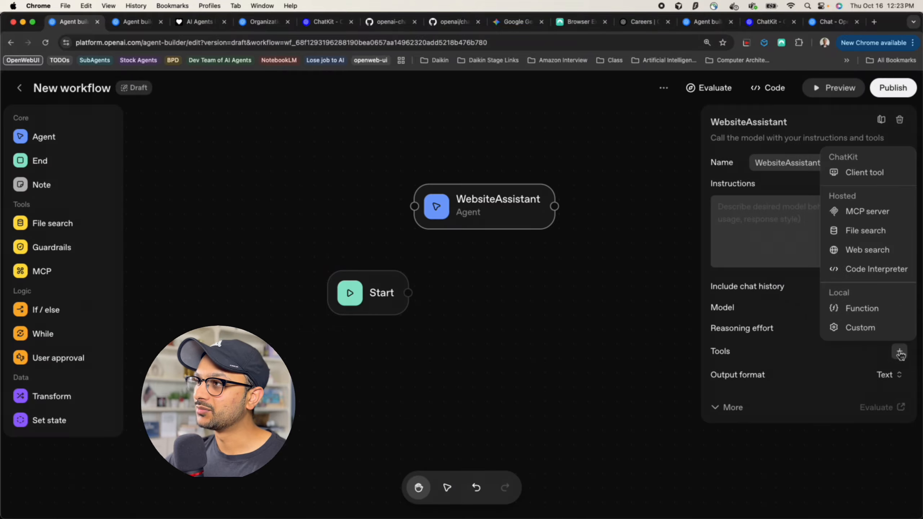
click(850, 236)
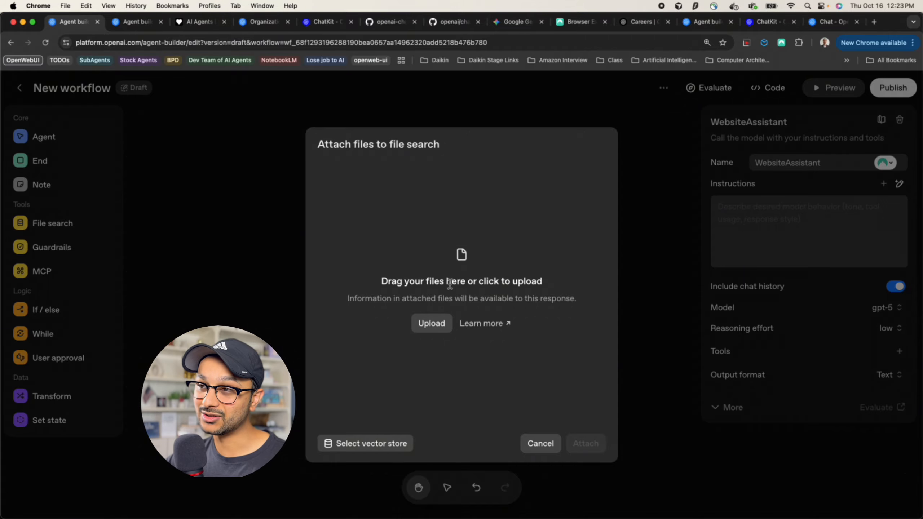
key(Escape)
Choose File search with an existing vector store and open the Vector stores page in a new tab
click(899, 350)
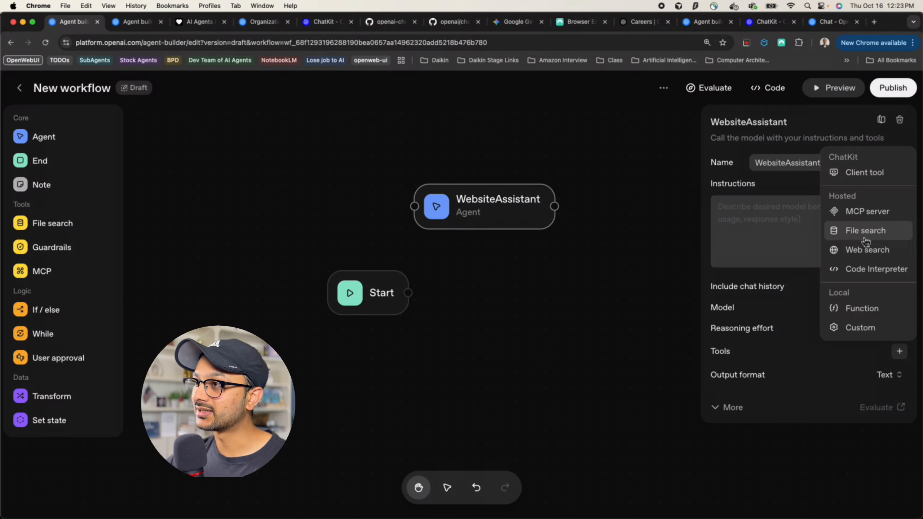
click(866, 232)
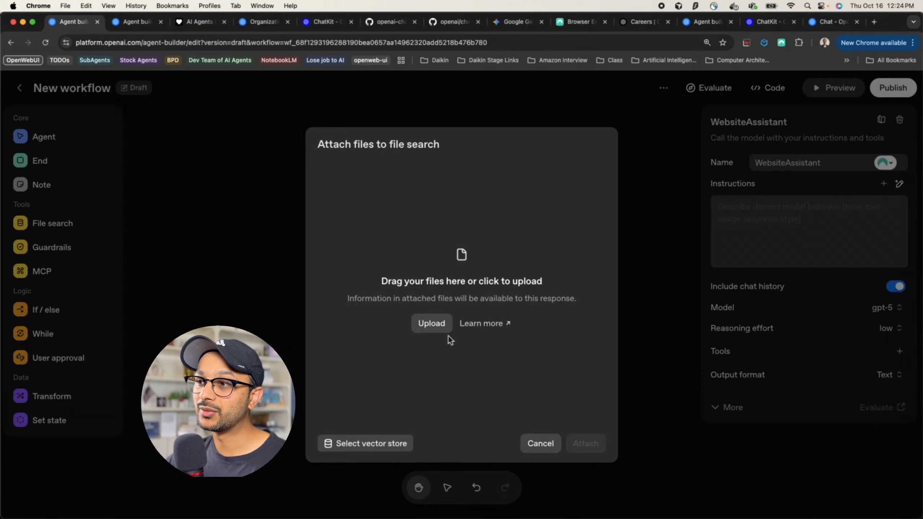
click(378, 443)
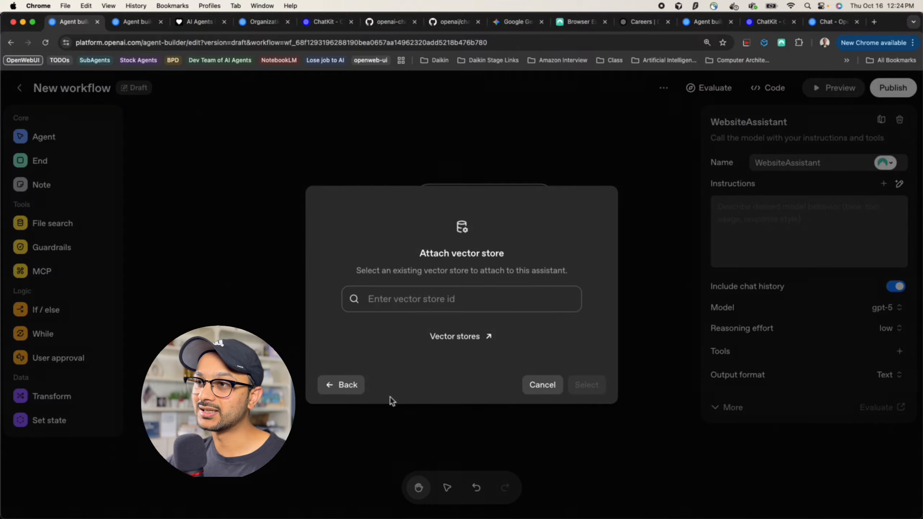
click(435, 301)
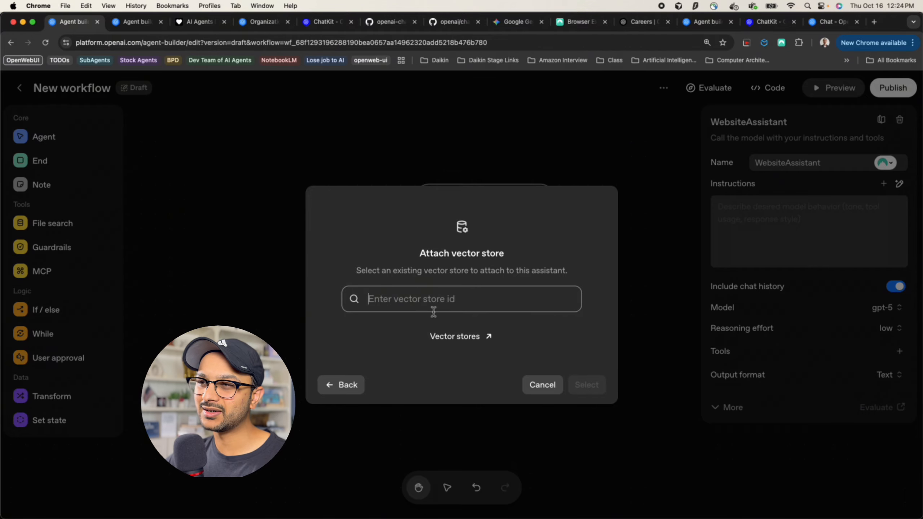
right_click(463, 341)
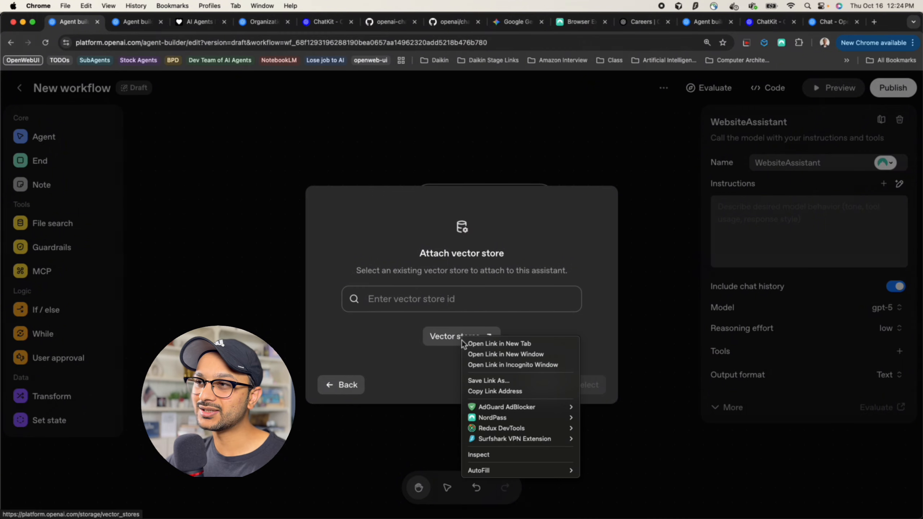
click(479, 346)
Create a new vector store on the Storage page named 'Test'
click(125, 22)
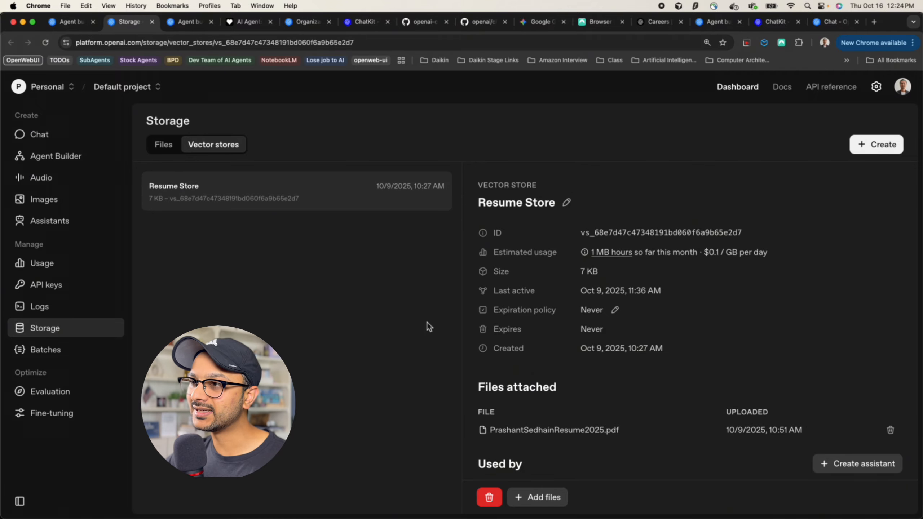
click(893, 155)
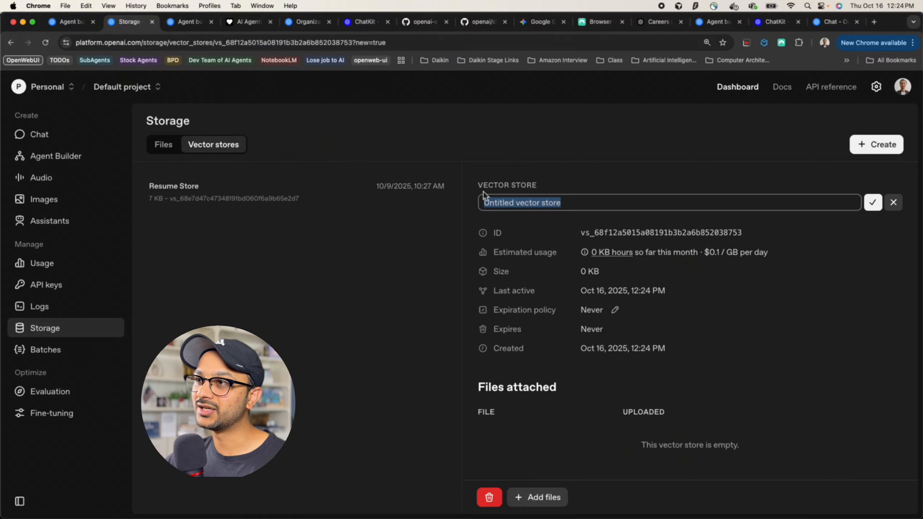
drag(479, 185, 565, 186)
triple_click(533, 200)
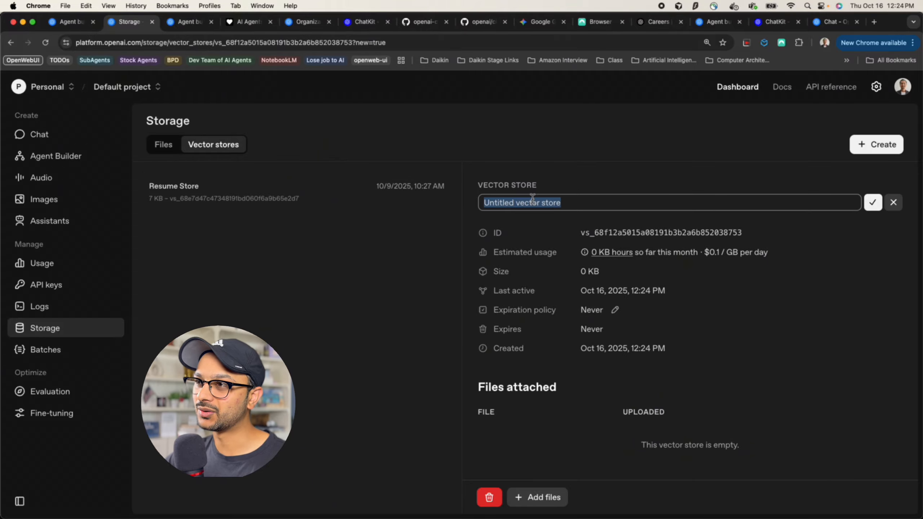
text(Test)
scroll(548, 371, down, 3)
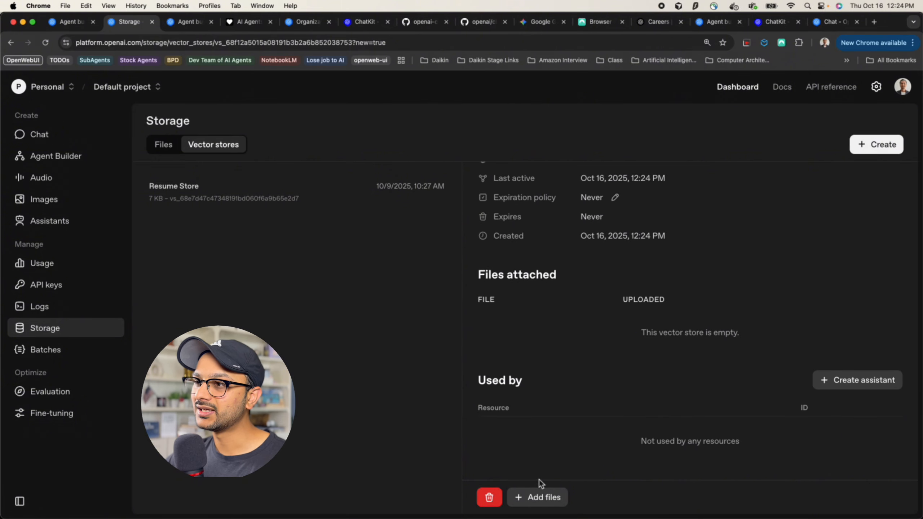
Begin adding files to the Test store, then cancel the file picker
click(538, 504)
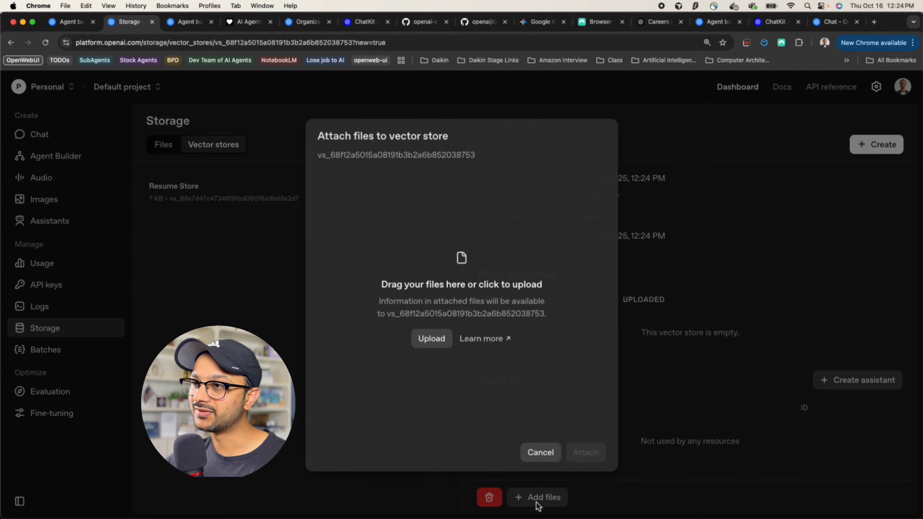
click(441, 342)
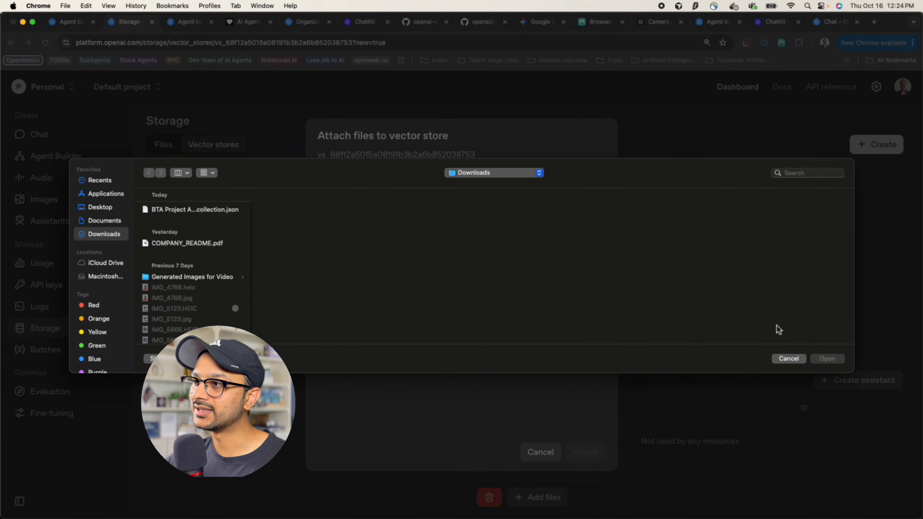
click(788, 358)
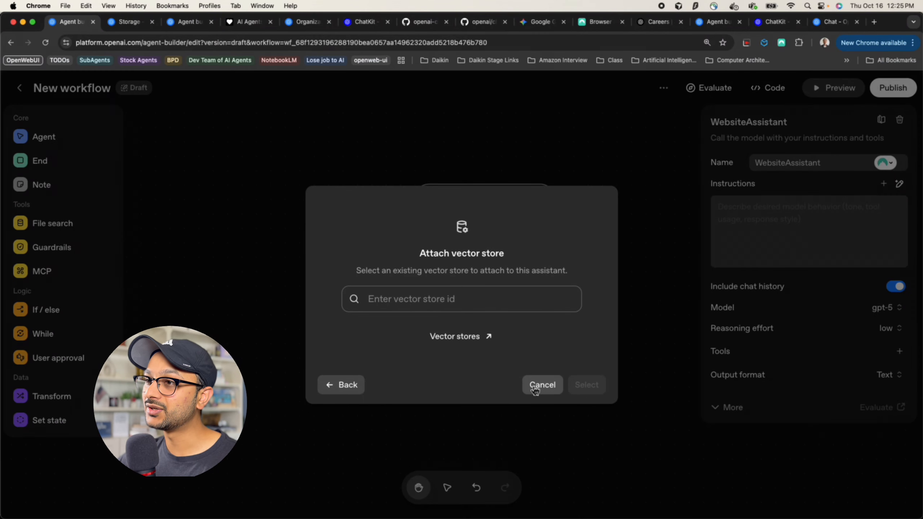
Cancel the vector store attachment and preview the Web search tool settings without adding it
click(536, 390)
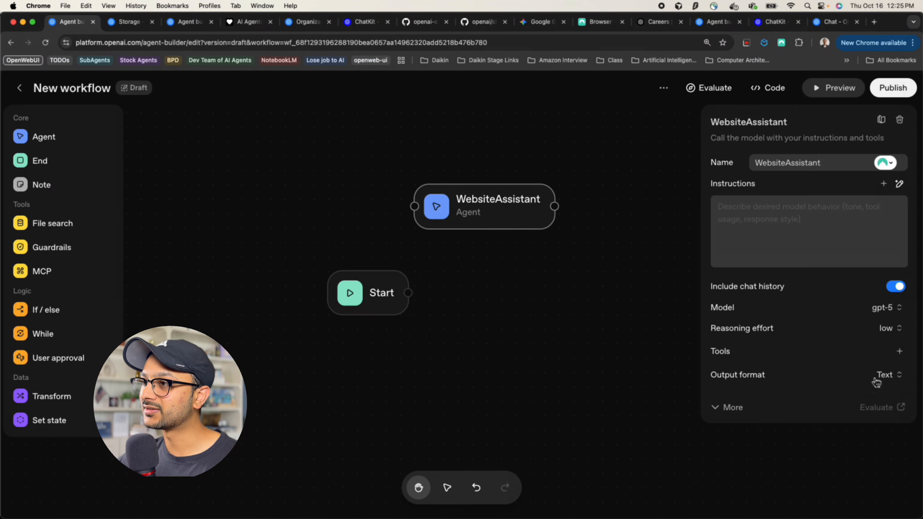
click(903, 354)
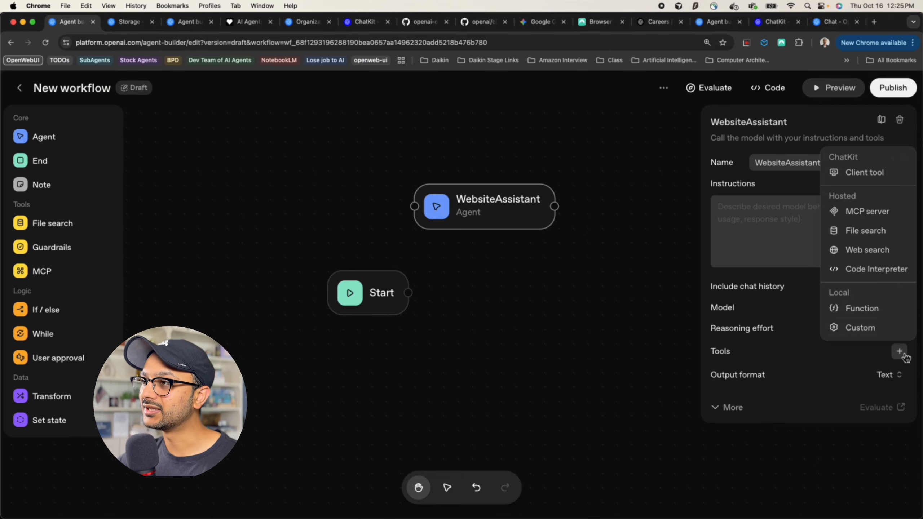
click(853, 258)
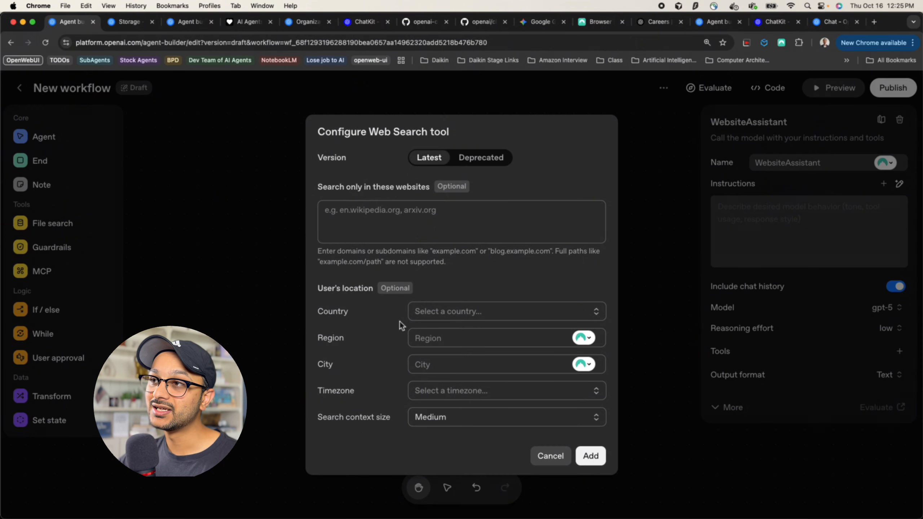
click(352, 216)
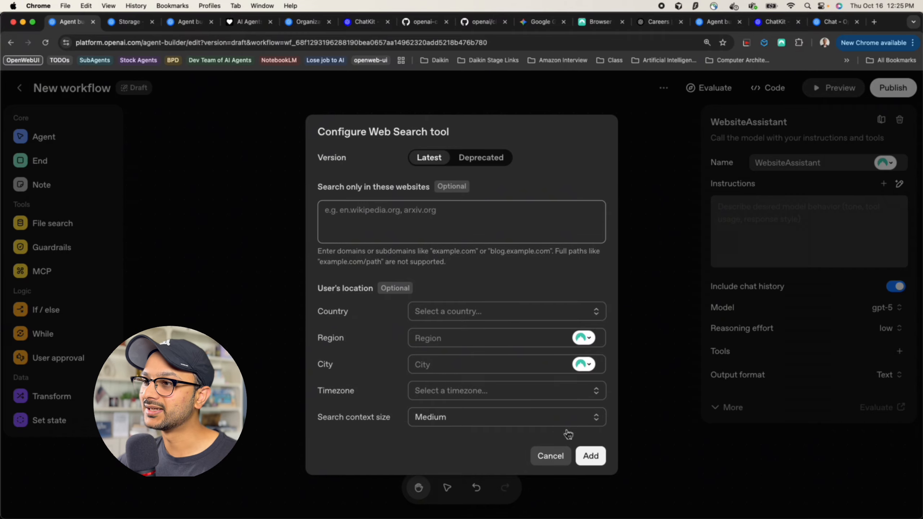
click(562, 459)
click(899, 352)
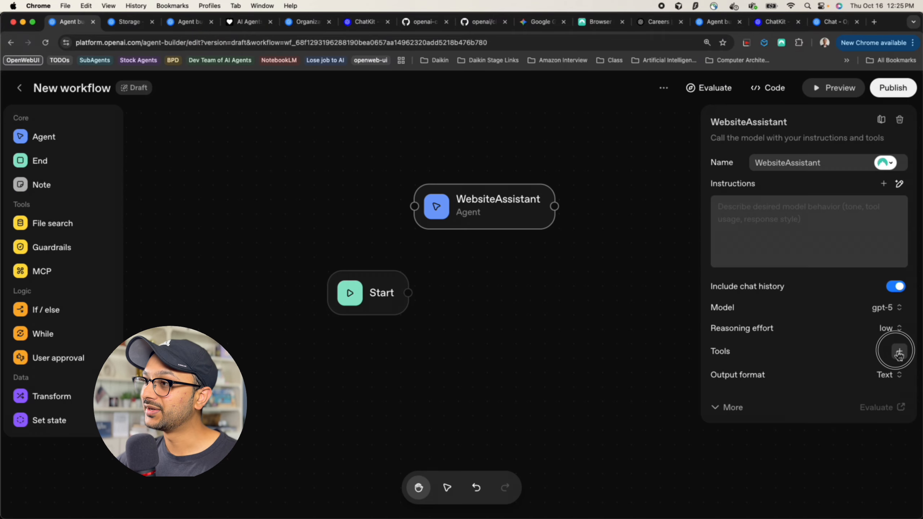
click(870, 277)
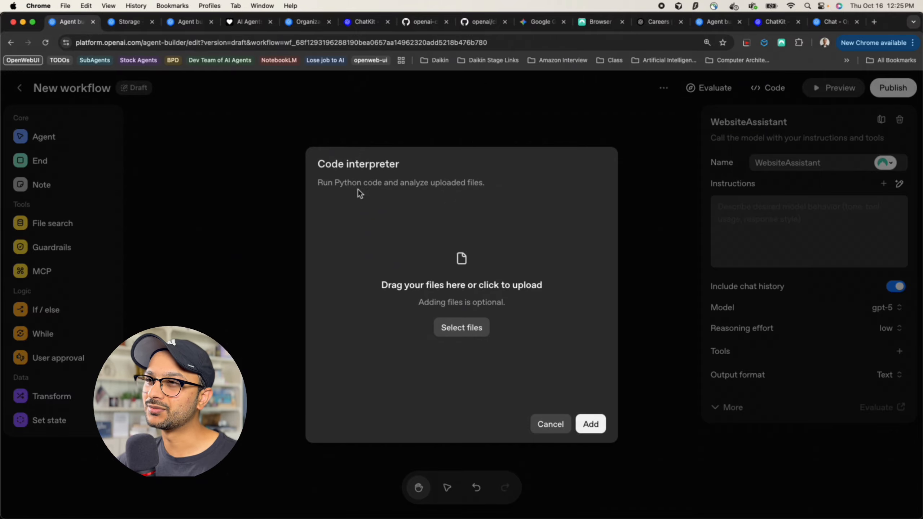
click(386, 184)
click(443, 185)
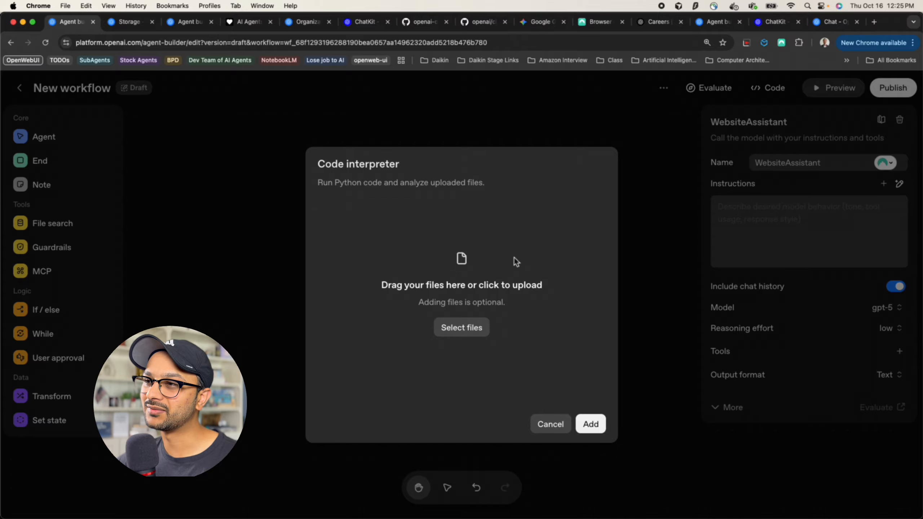
click(568, 425)
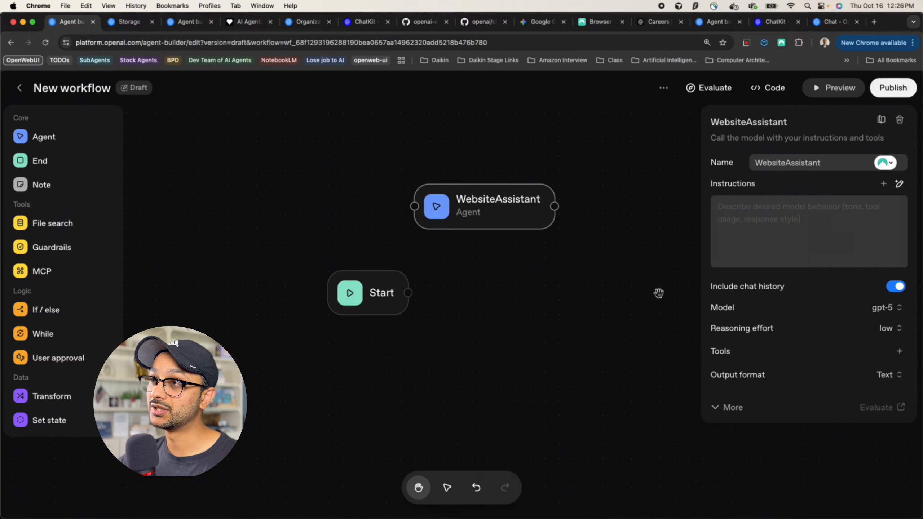
Switch WebsiteAssistant's output format to JSON and open its schema editor
click(890, 375)
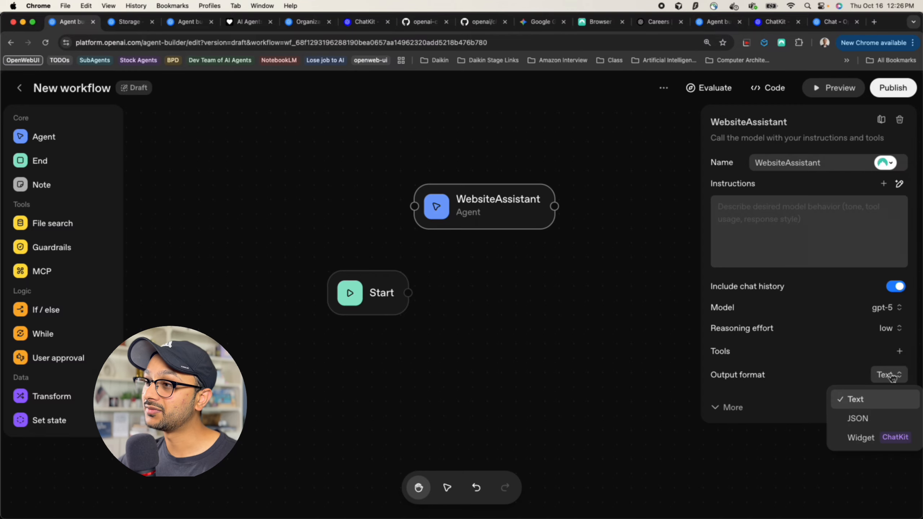
click(860, 420)
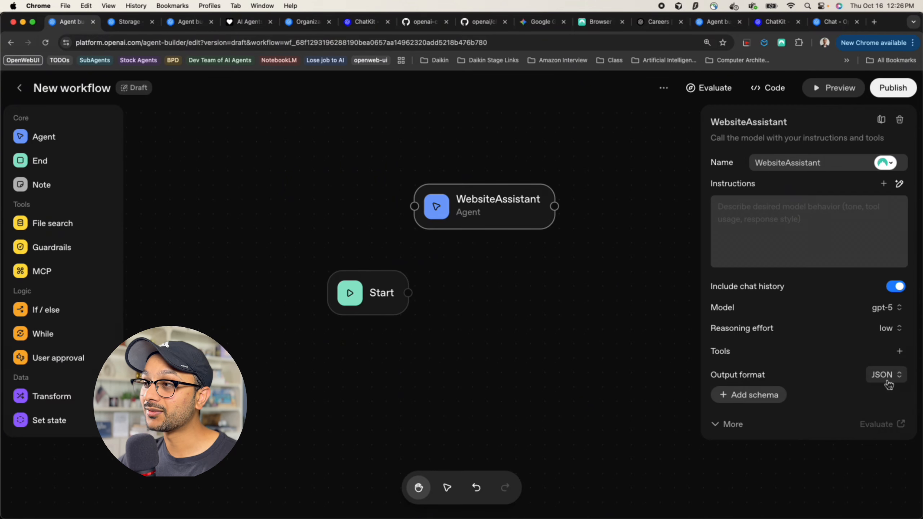
click(760, 400)
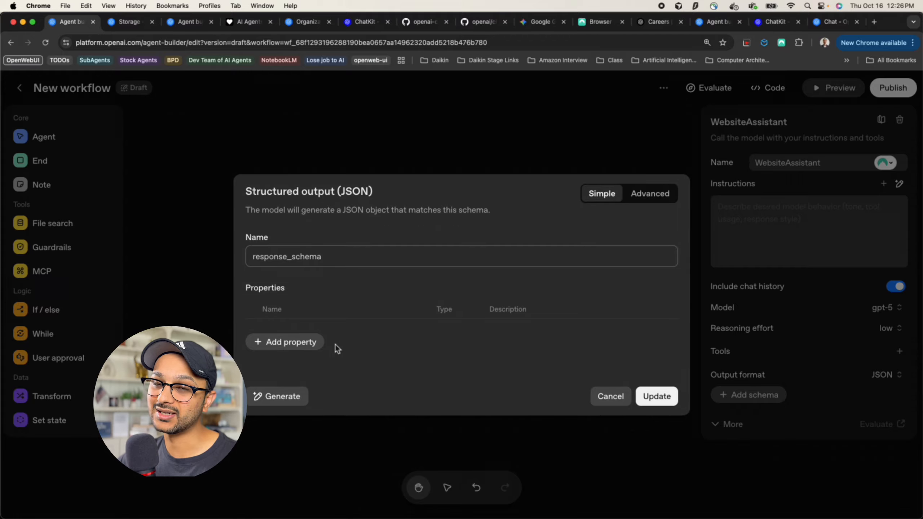
Add a schema property 'status' described as 'Tells me status of the work.'
click(291, 342)
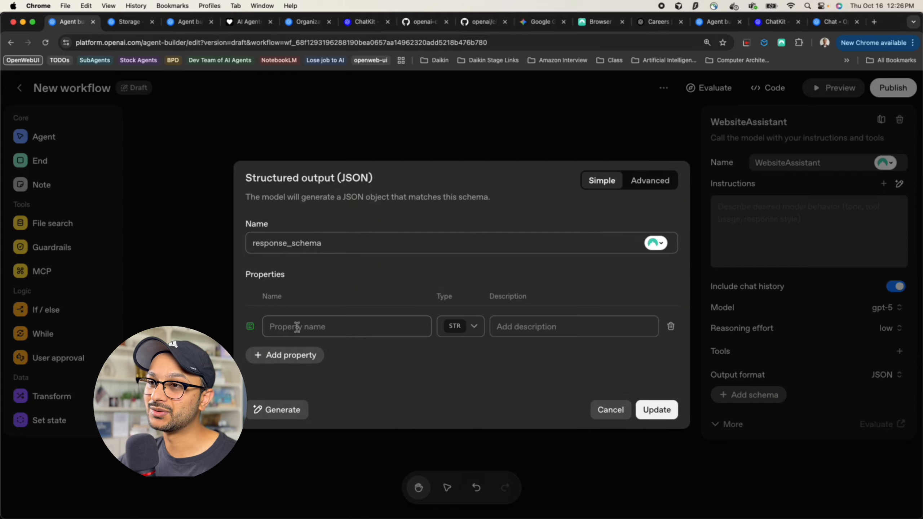
click(297, 326)
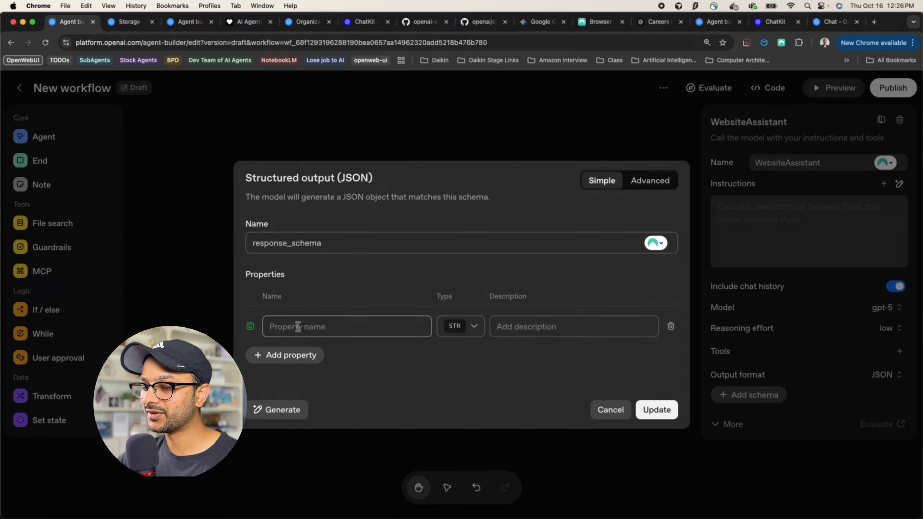
text(status)
click(526, 328)
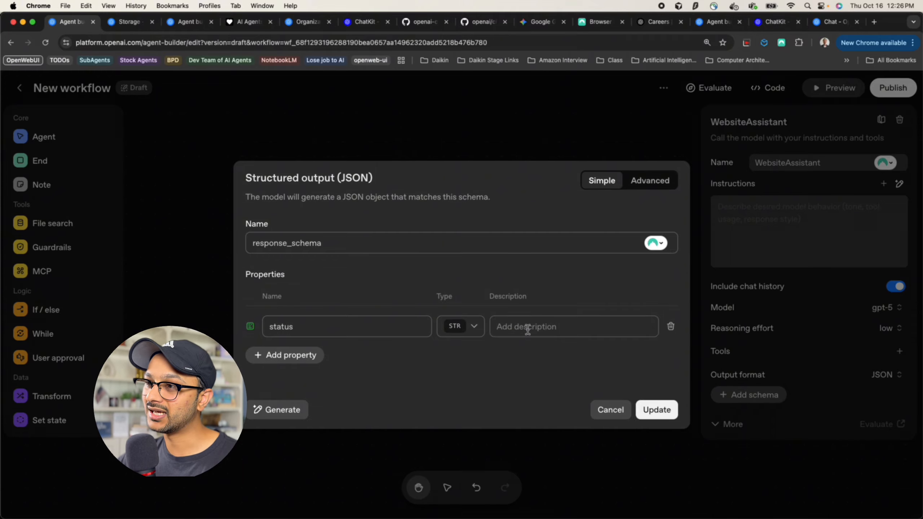
text(Tells )
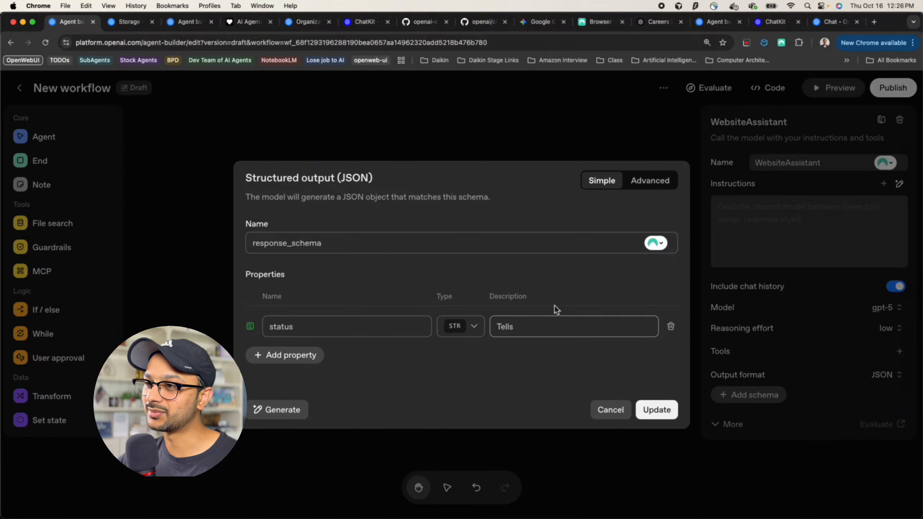
text(me status of th)
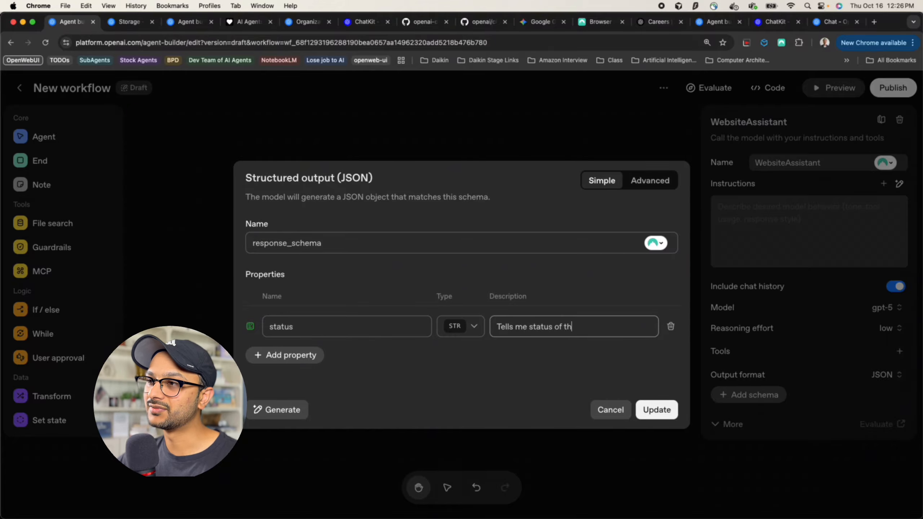
text(w r)
key(BackSpace)
text(e work.)
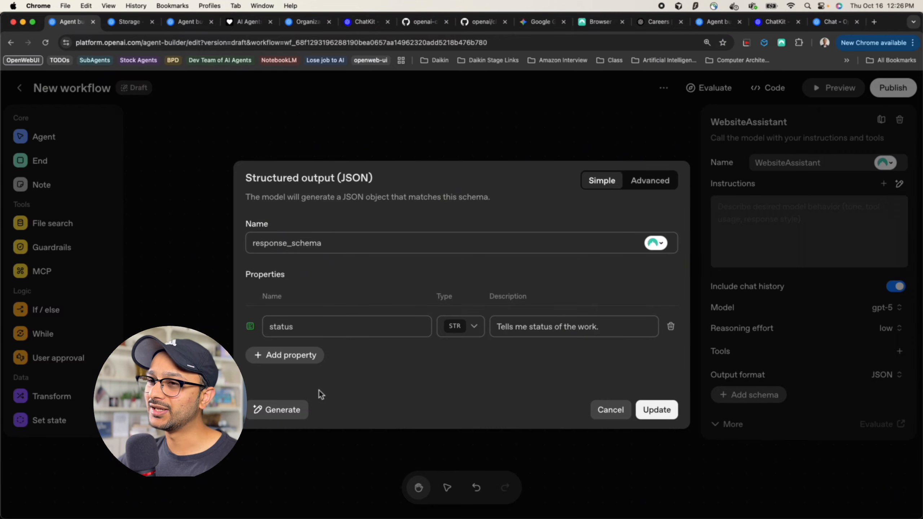
click(279, 409)
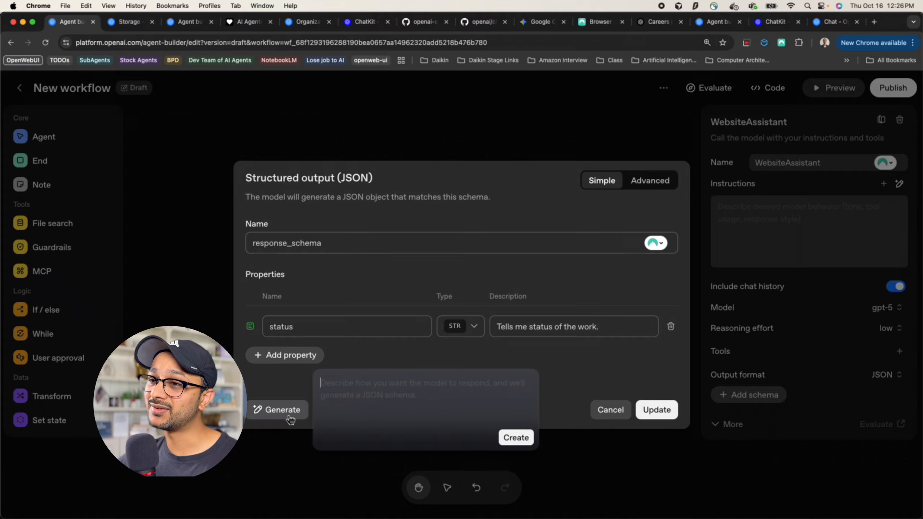
Generate a schema from the description 'insurance claims related data'
click(376, 387)
text(insurance c)
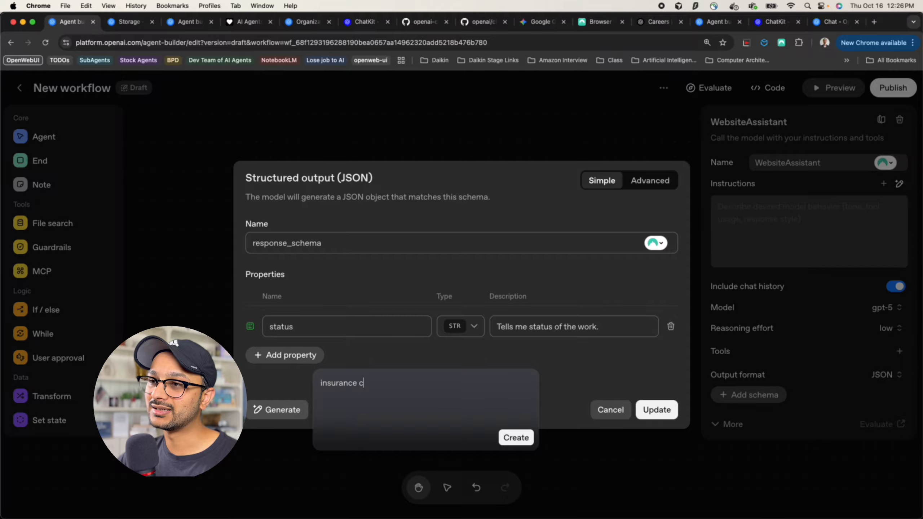
text(lains)
key(BackSpace)
key(BackSpace)
key(BackSpace)
text(ms)
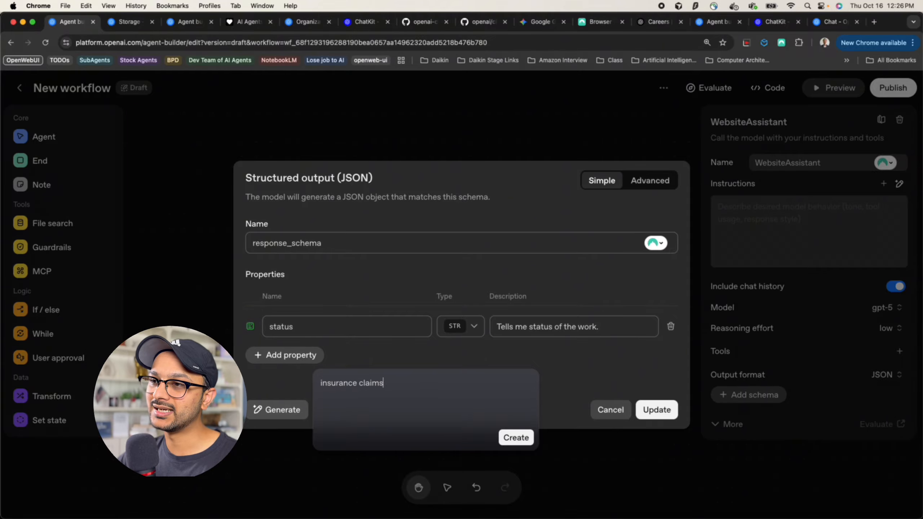
text( related data)
click(526, 438)
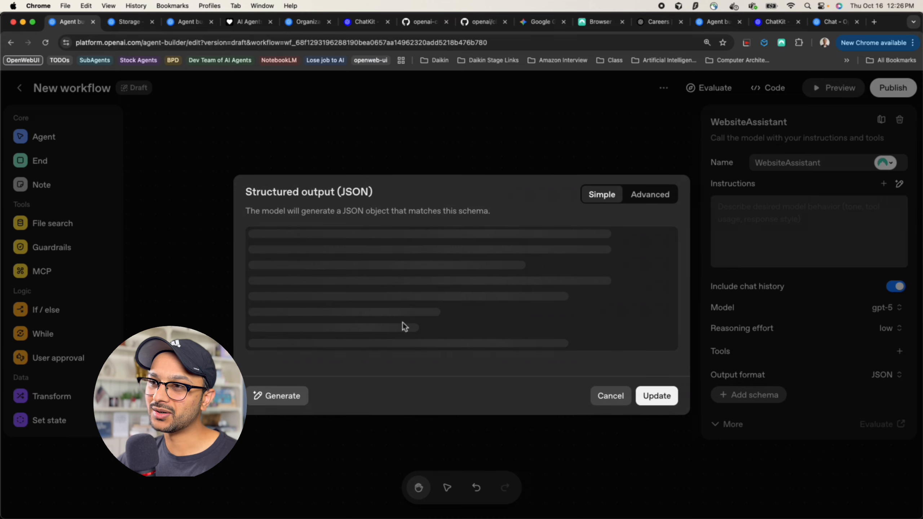
Review the generated insurance_claim schema, then discard it
scroll(403, 323, down, 5)
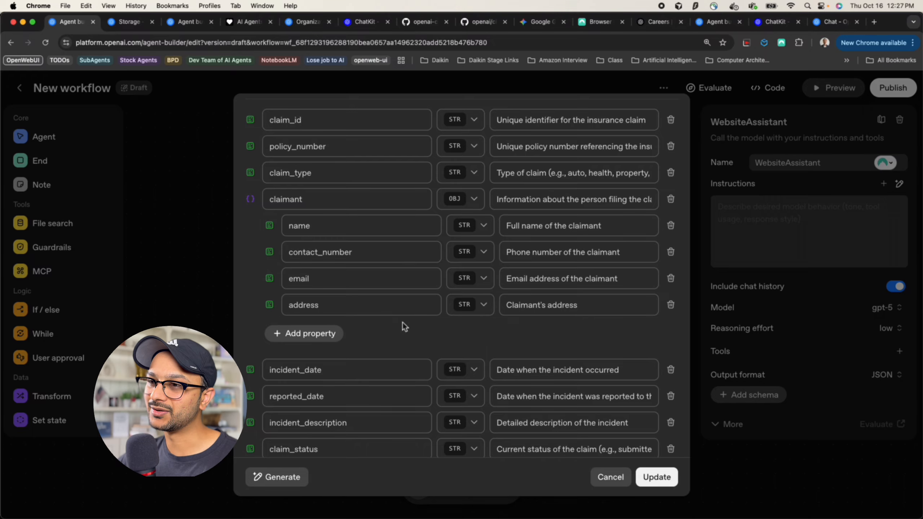
scroll(402, 323, down, 9)
scroll(403, 323, up, 10)
scroll(403, 322, up, 5)
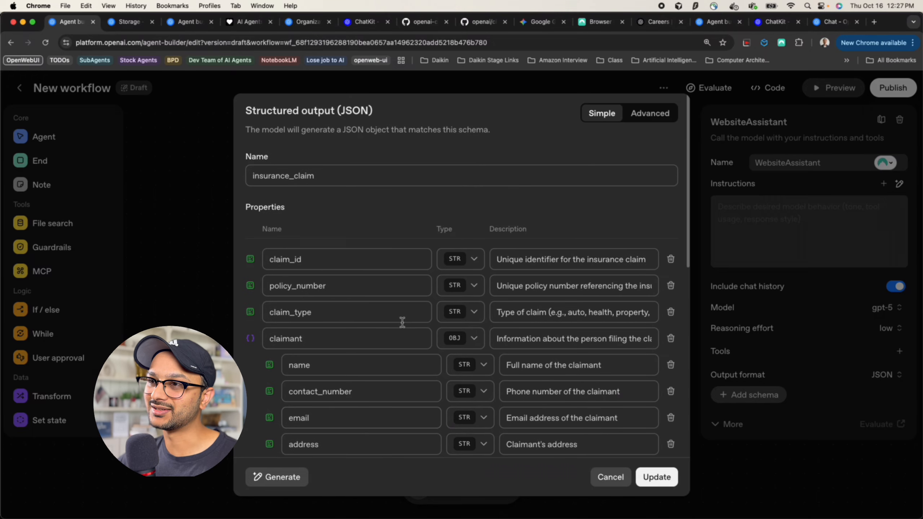
click(621, 483)
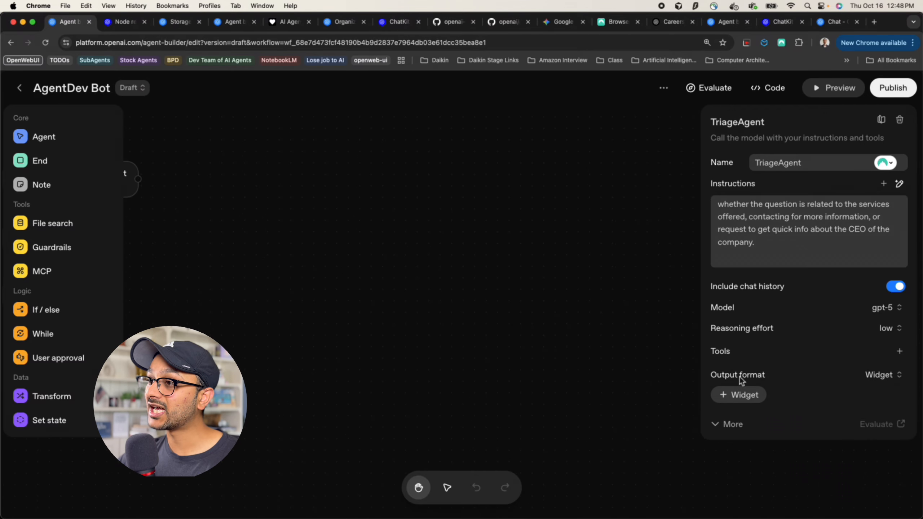
Keep TriageAgent's output format as Widget and launch the Widget Builder to create one
click(878, 376)
click(864, 447)
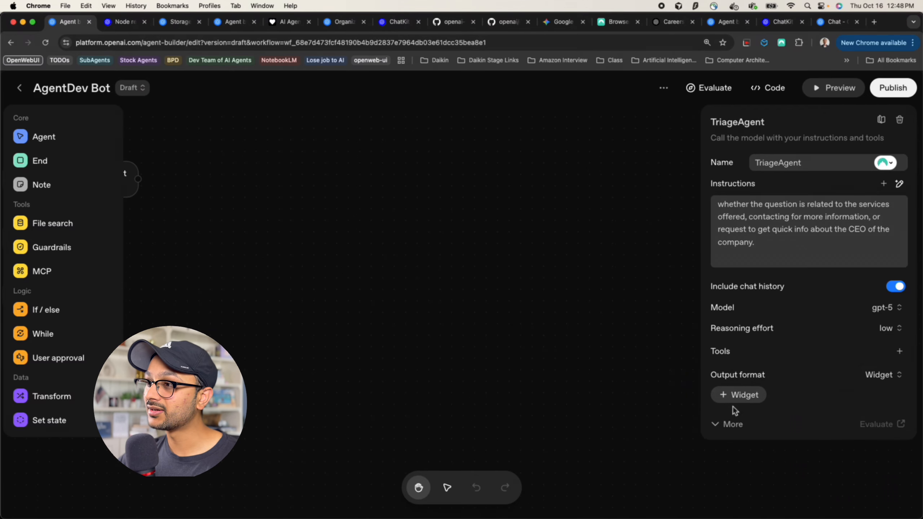
click(735, 394)
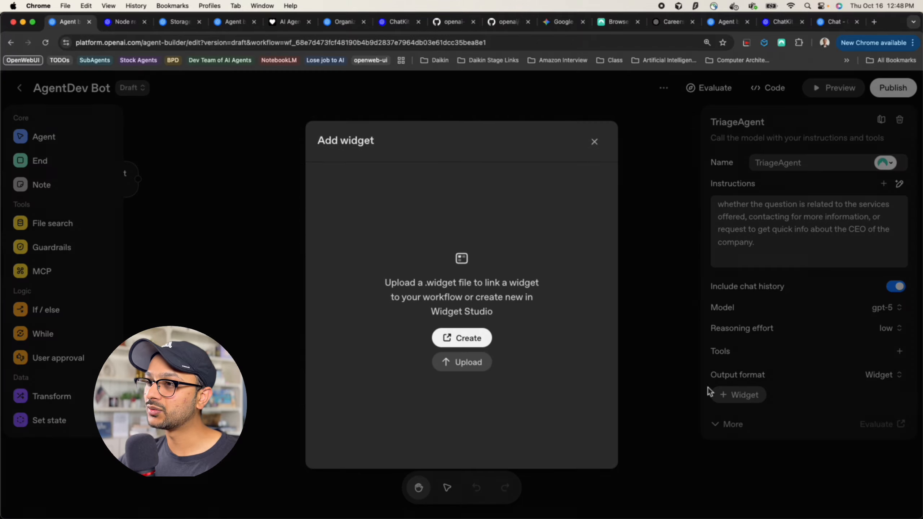
click(481, 341)
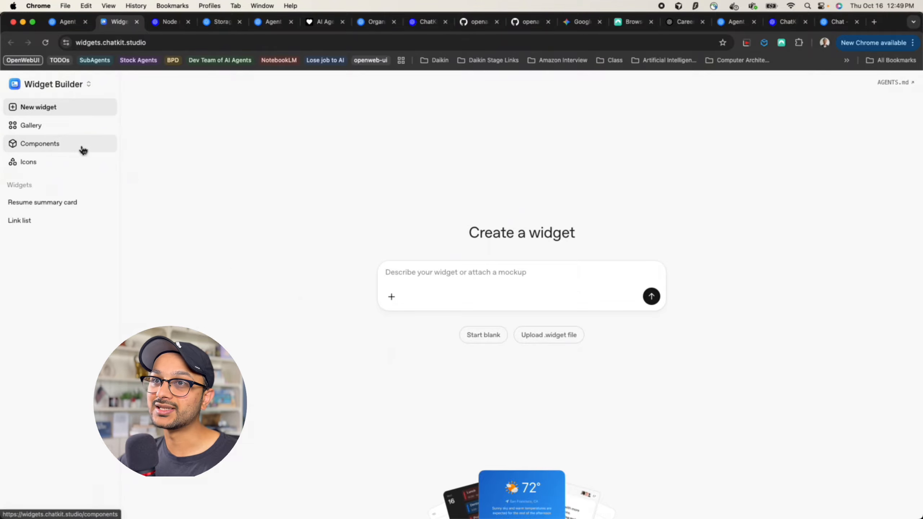
Browse the Widget Builder gallery of sample flight, email, receipt and weather widgets
click(62, 142)
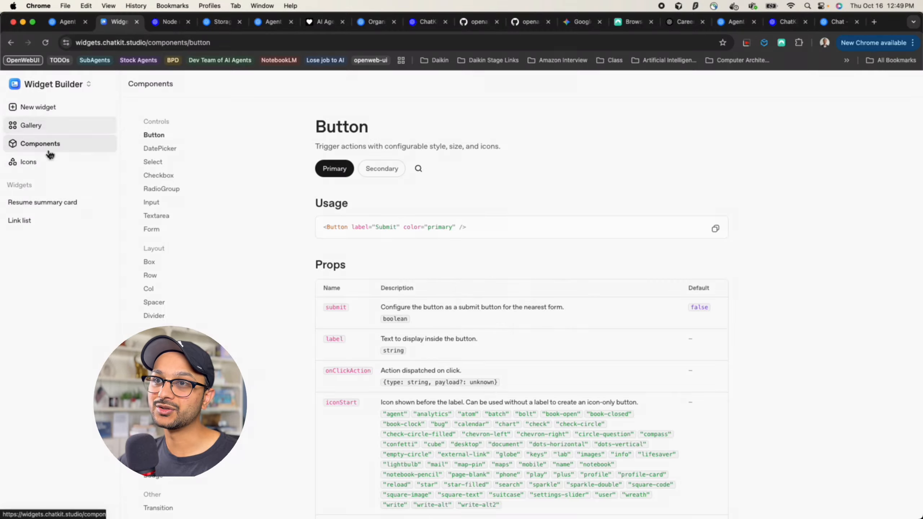
click(42, 126)
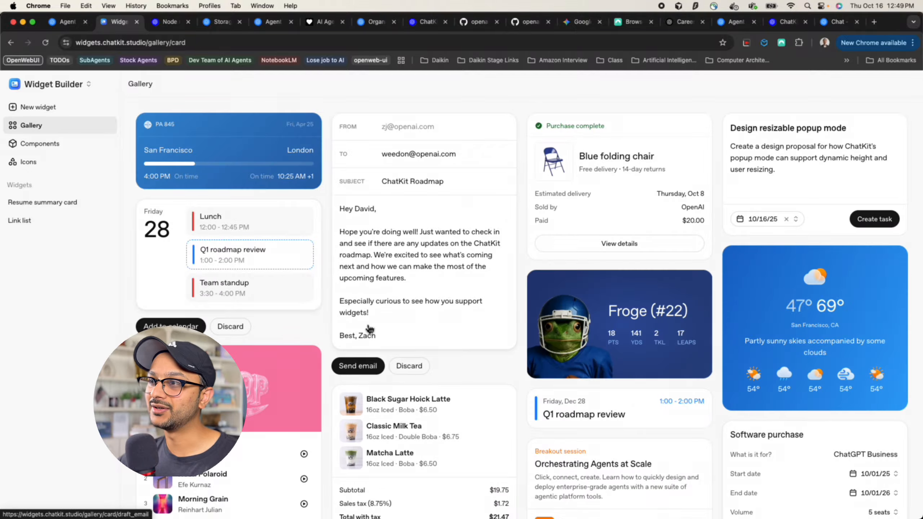
scroll(367, 327, down, 5)
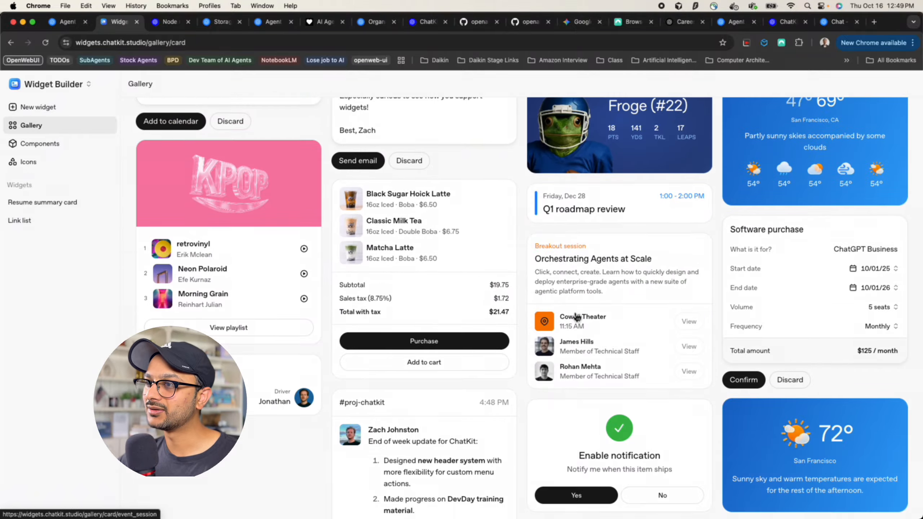
scroll(578, 317, down, 3)
scroll(577, 317, up, 9)
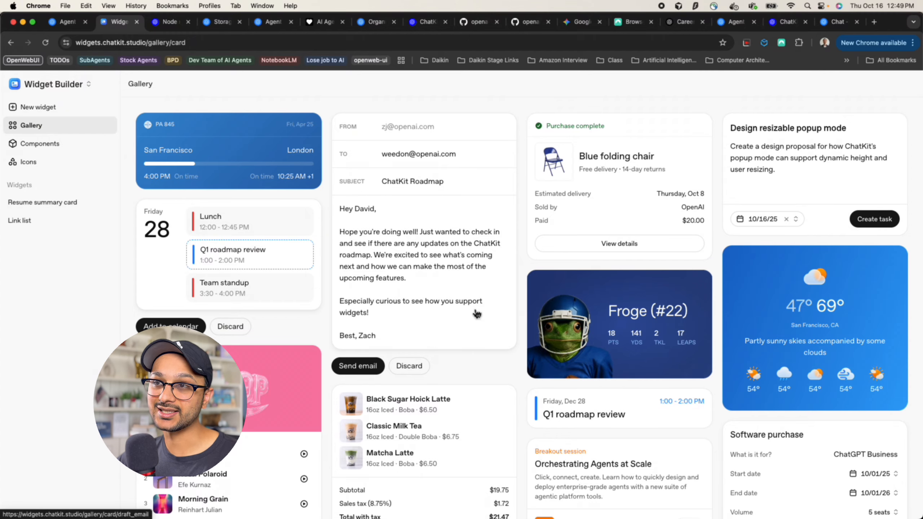
Create a new widget from the prompt 'flight tracker widget'
click(51, 109)
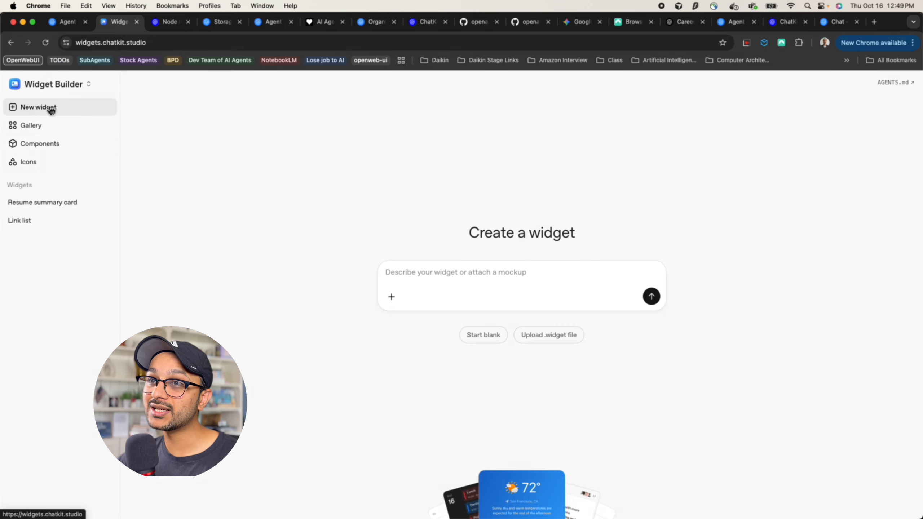
click(445, 265)
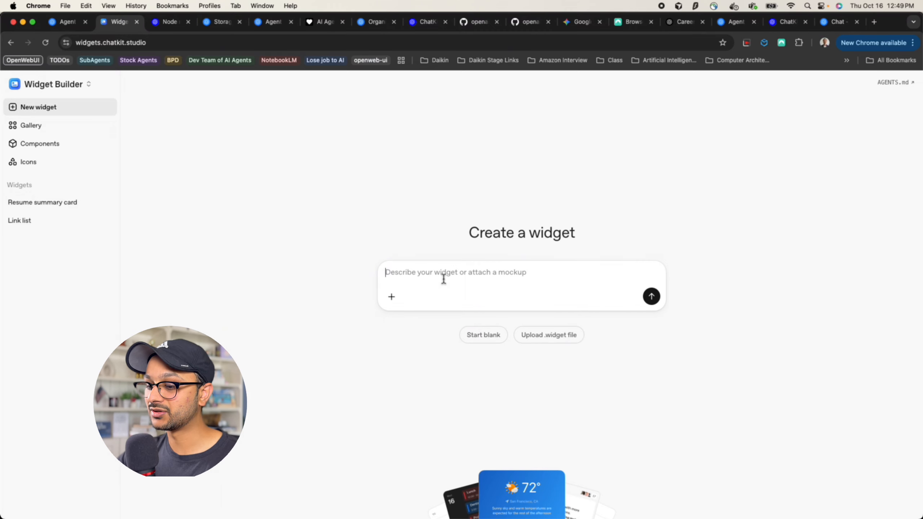
text(flight)
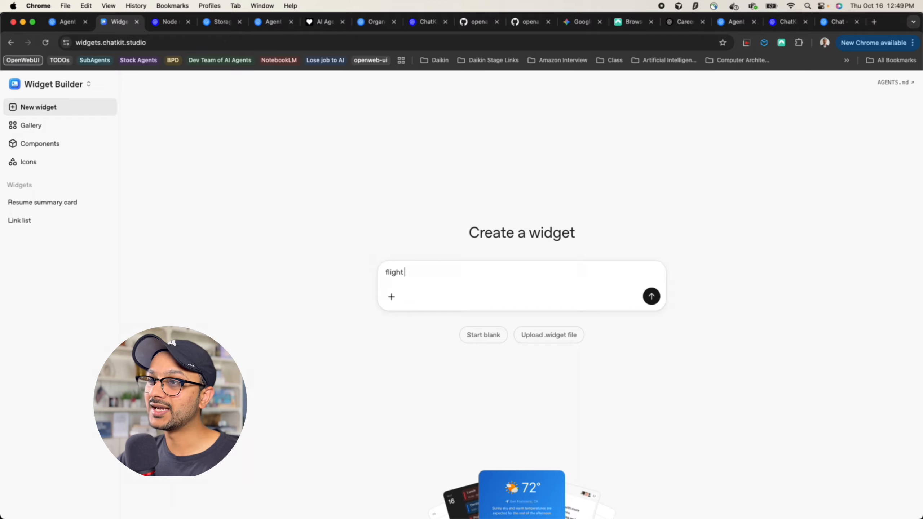
text( tracker widget)
key(Return)
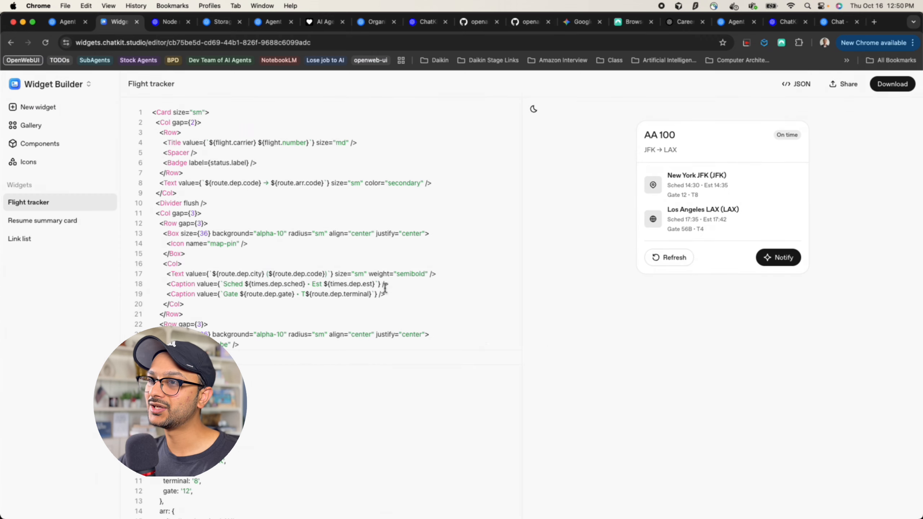
Return to Agent Builder and place an End node on the workflow canvas
click(72, 25)
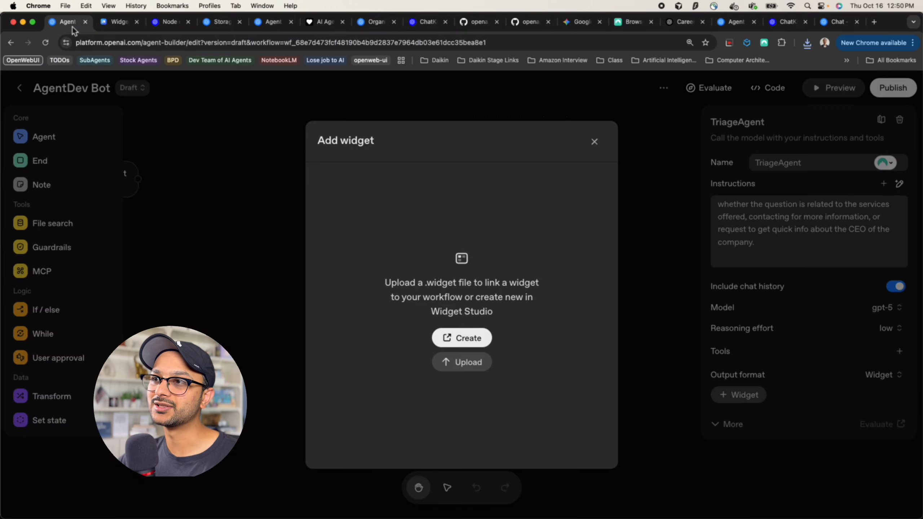
click(467, 362)
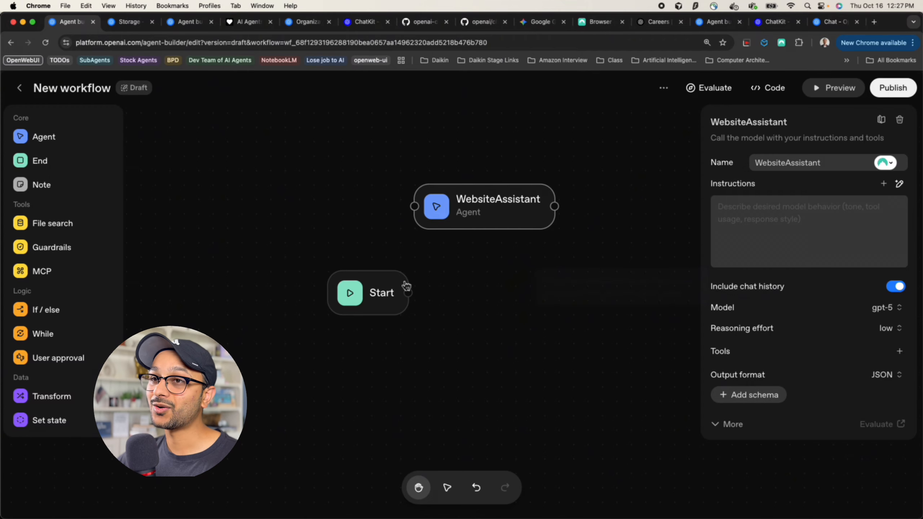
click(39, 165)
drag(38, 164, 258, 259)
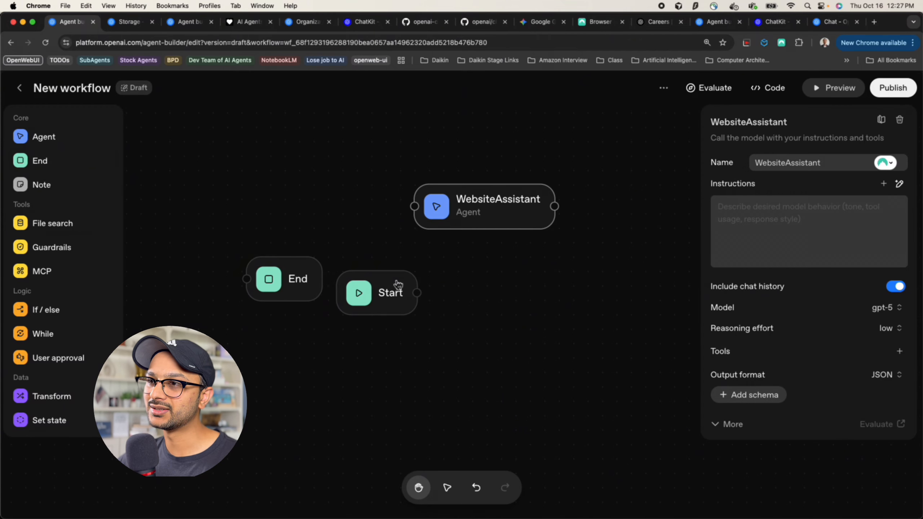
drag(396, 286, 540, 297)
click(293, 276)
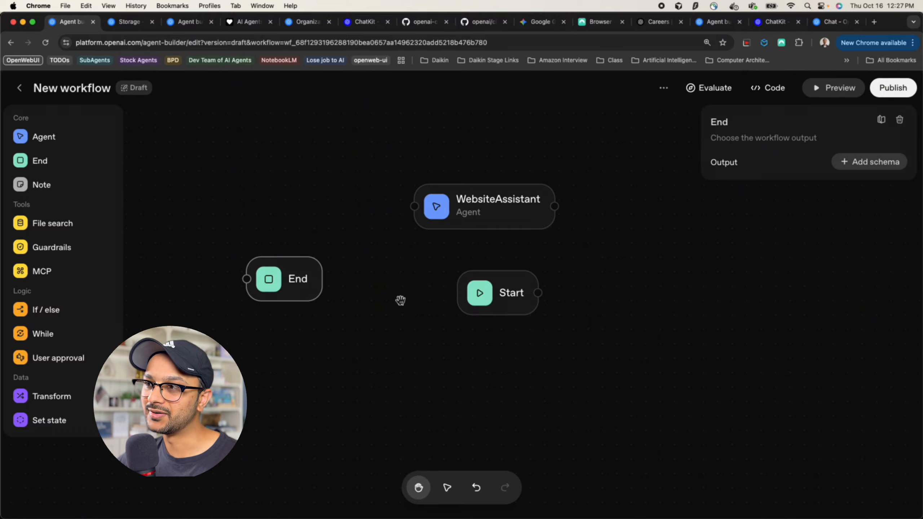
drag(286, 293, 330, 304)
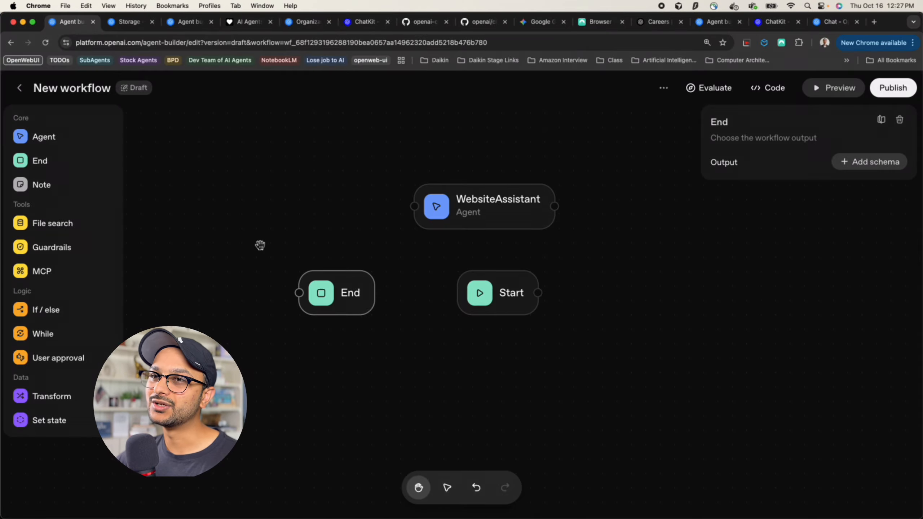
drag(361, 305, 611, 351)
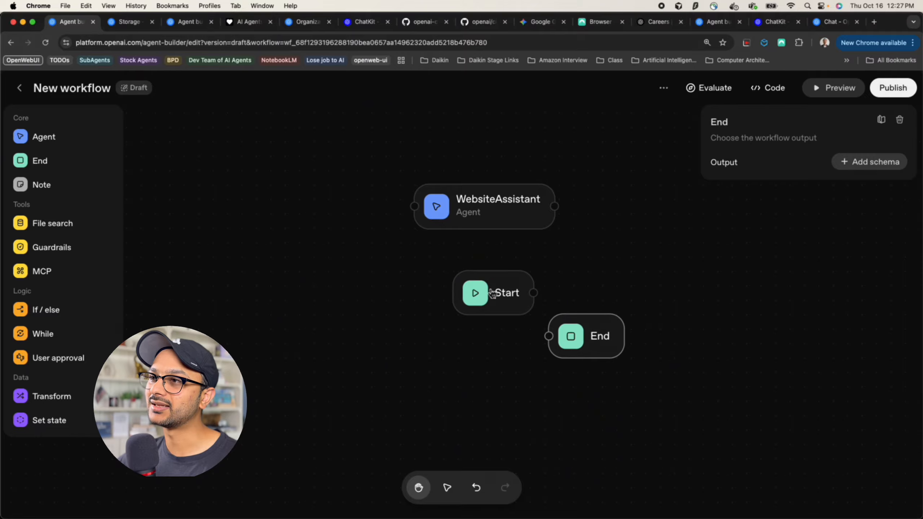
Wire Start to WebsiteAssistant and WebsiteAssistant to End, then drop a sticky note
drag(489, 300, 413, 213)
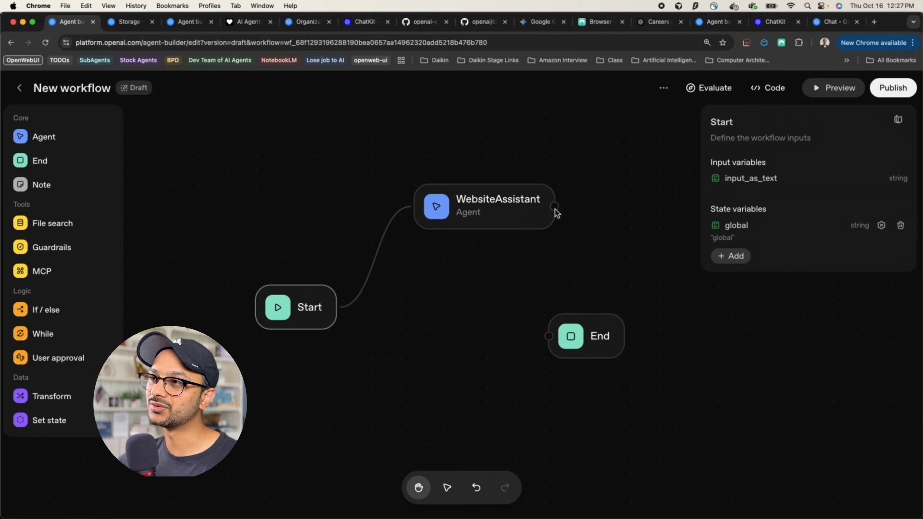
drag(554, 211, 534, 359)
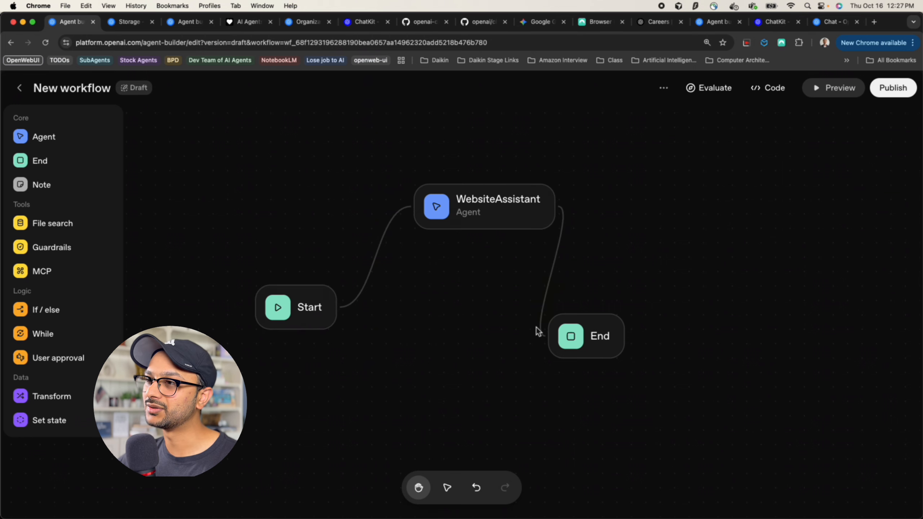
drag(575, 342, 656, 284)
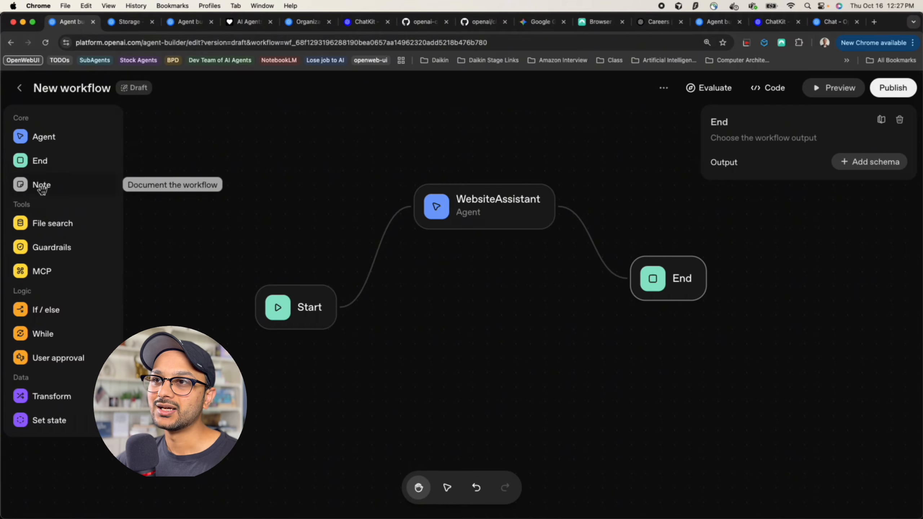
drag(42, 189, 323, 243)
Change the note to 'the website assistanta agent is great at doing x y z' and place it above WebsiteAssistant
triple_click(328, 251)
click(326, 229)
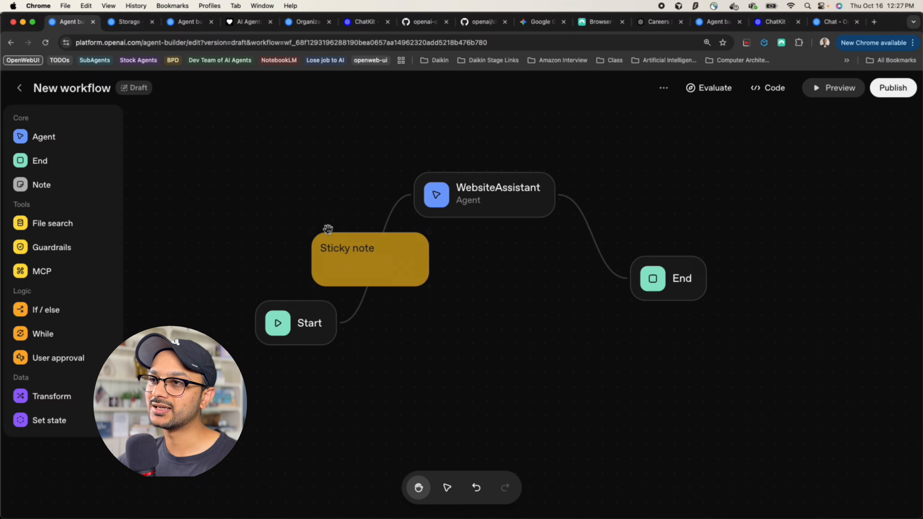
click(337, 249)
double_click(344, 261)
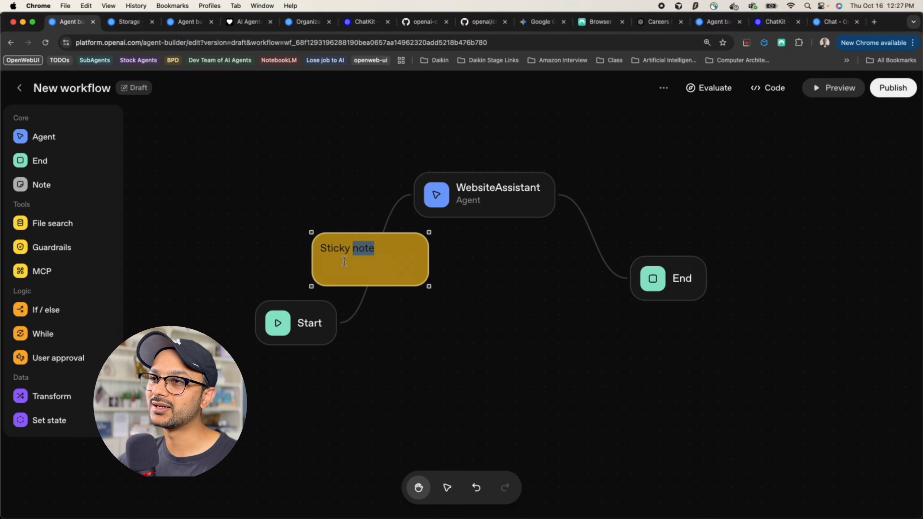
triple_click(344, 262)
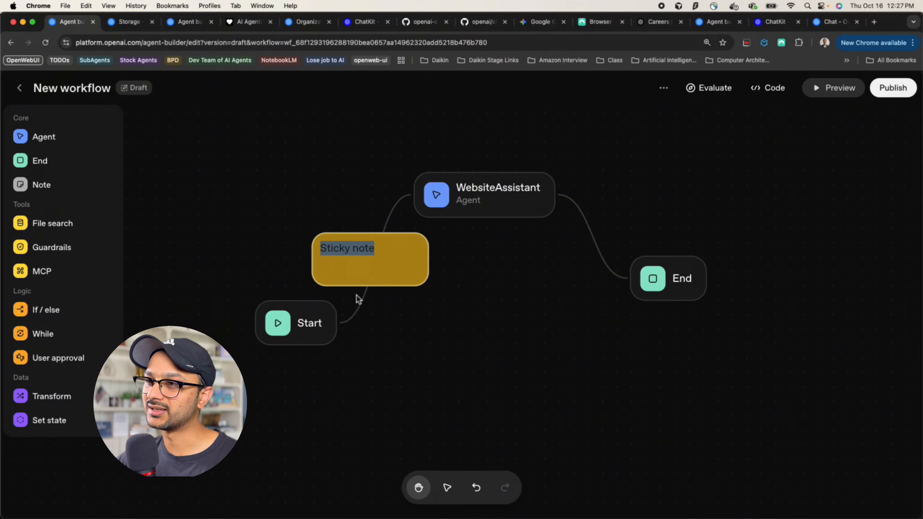
key(BackSpace)
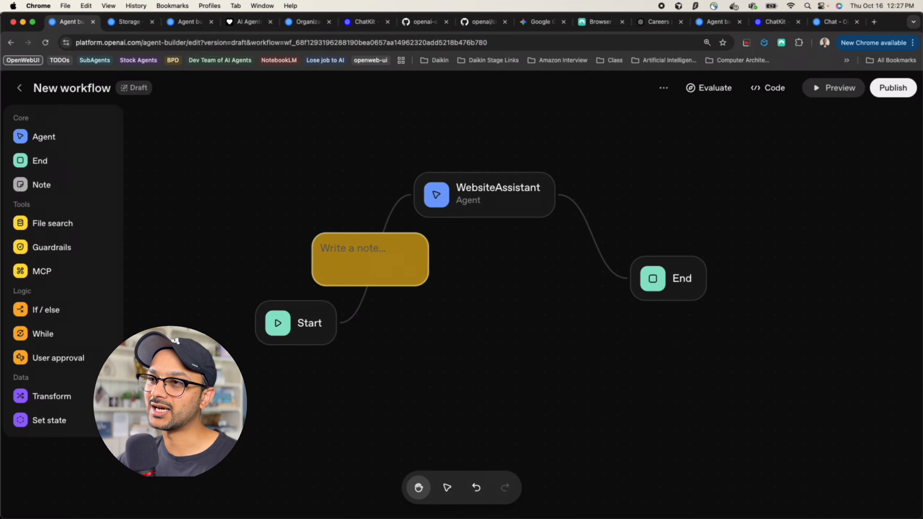
text(the websist)
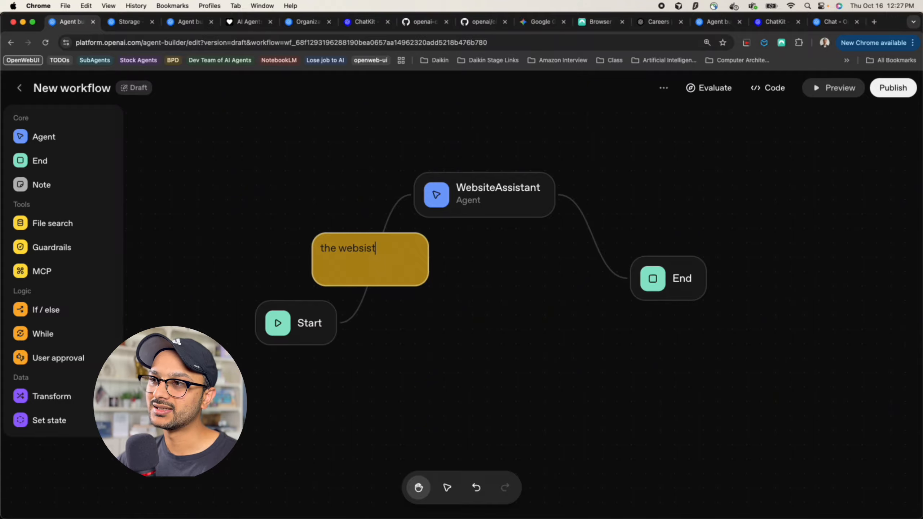
key(BackSpace)
text(sista)
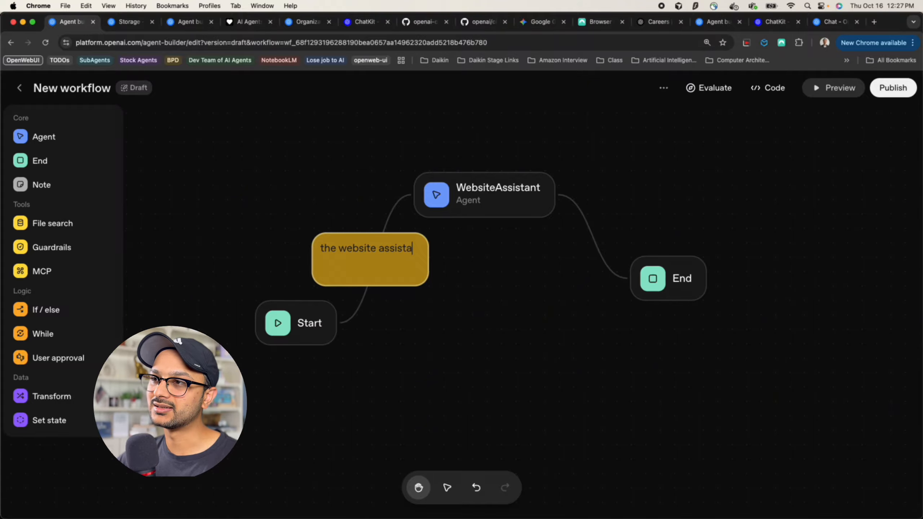
text(nta agent is great at doing x y z)
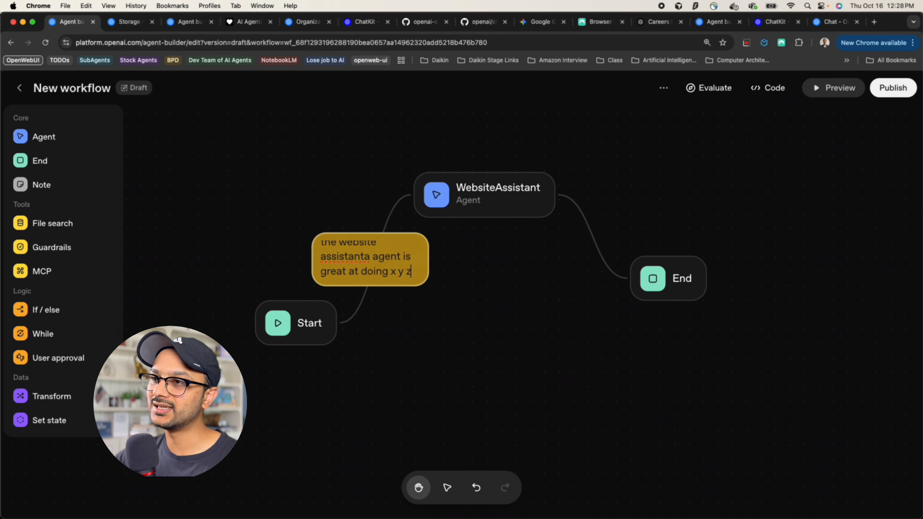
click(296, 230)
drag(355, 237, 445, 334)
click(346, 234)
Add a File Search node to the left of WebsiteAssistant
click(267, 327)
scroll(268, 328, down, 3)
scroll(269, 328, down, 2)
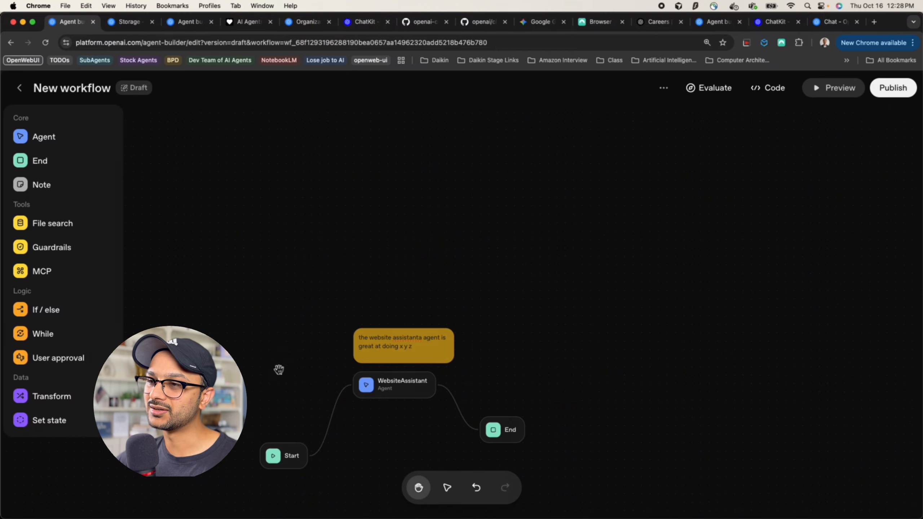
scroll(279, 374, down, 3)
scroll(280, 374, up, 5)
drag(315, 419, 348, 274)
scroll(317, 280, up, 5)
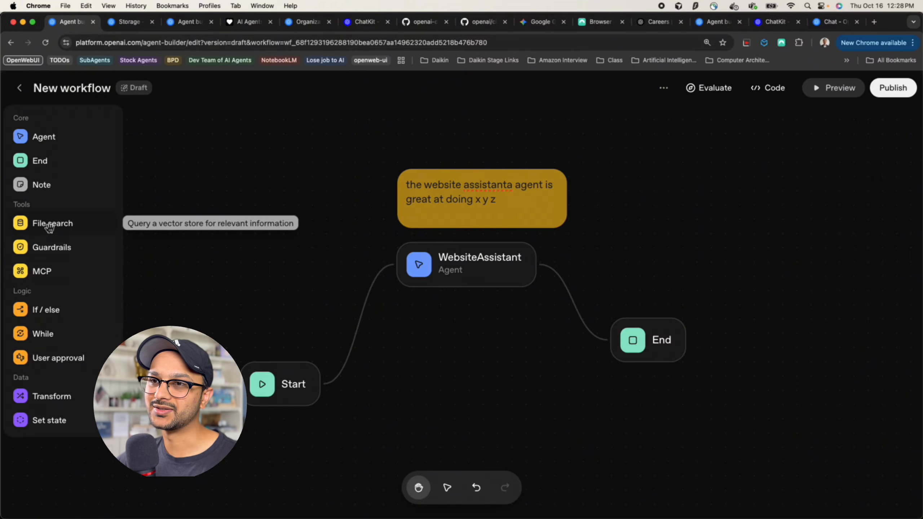
drag(49, 227, 298, 250)
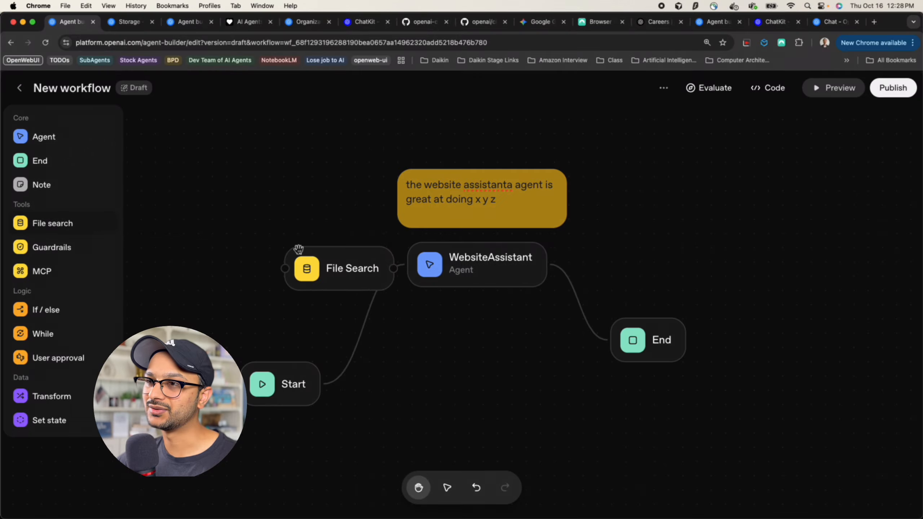
drag(433, 262, 488, 295)
click(508, 214)
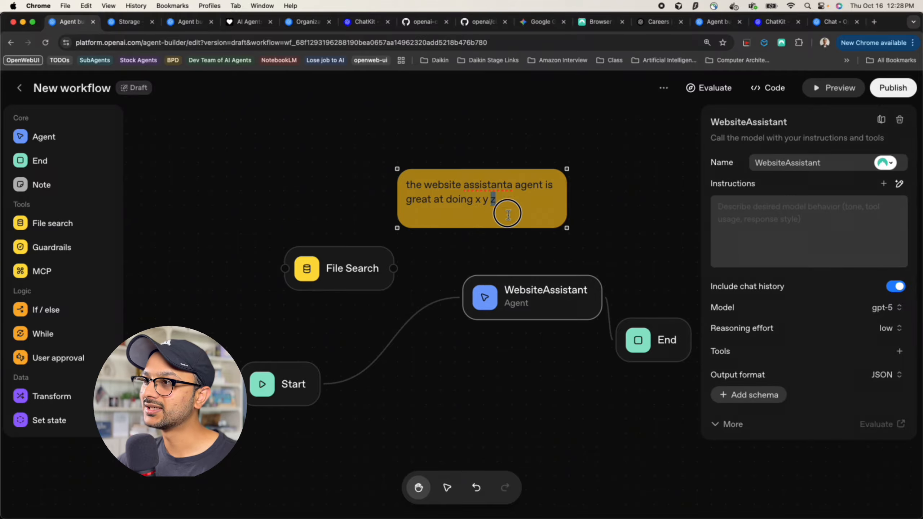
click(556, 252)
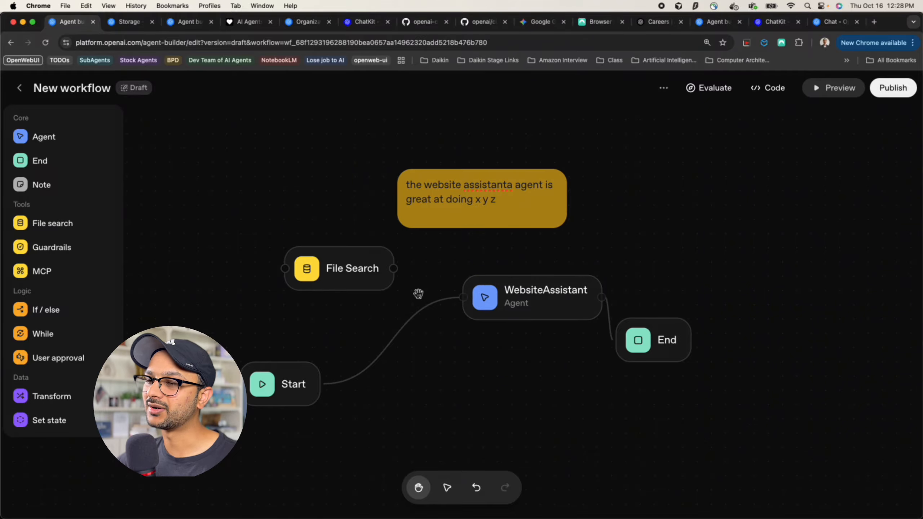
Move WebsiteAssistant next to Start and delete the Start-to-WebsiteAssistant connection
click(529, 300)
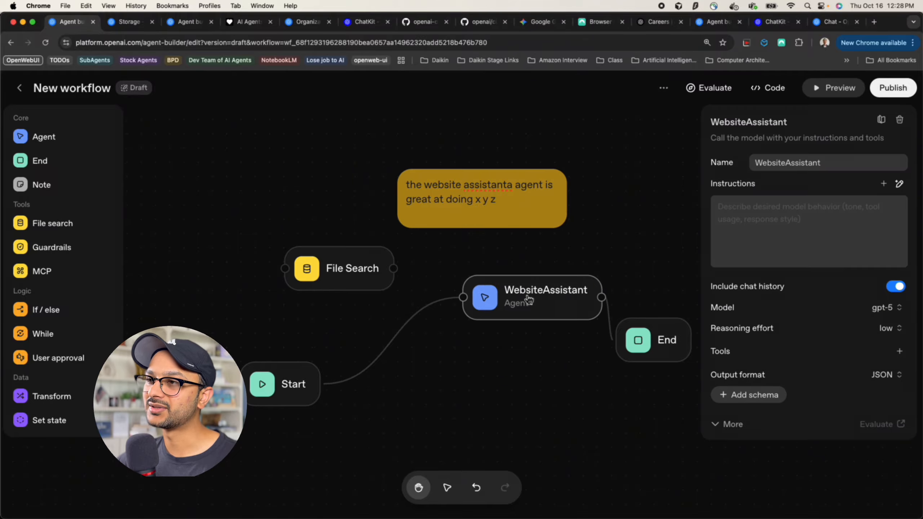
click(346, 270)
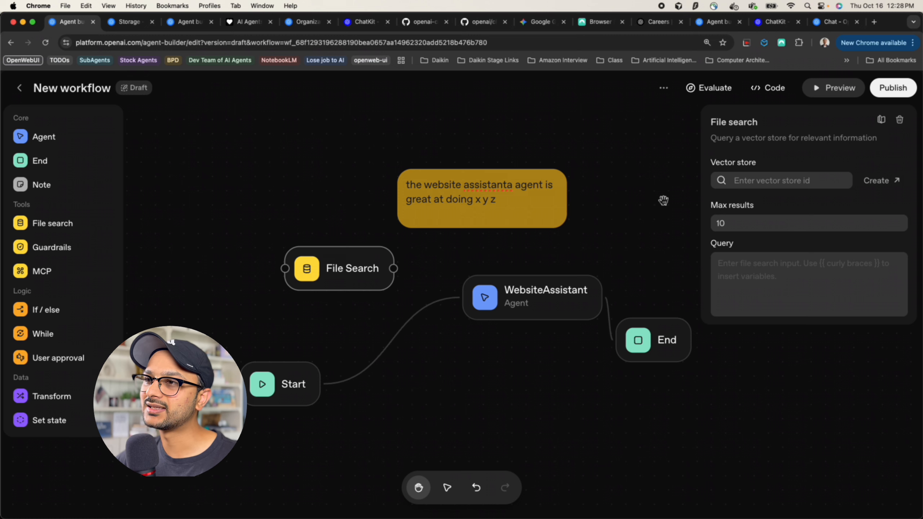
click(529, 301)
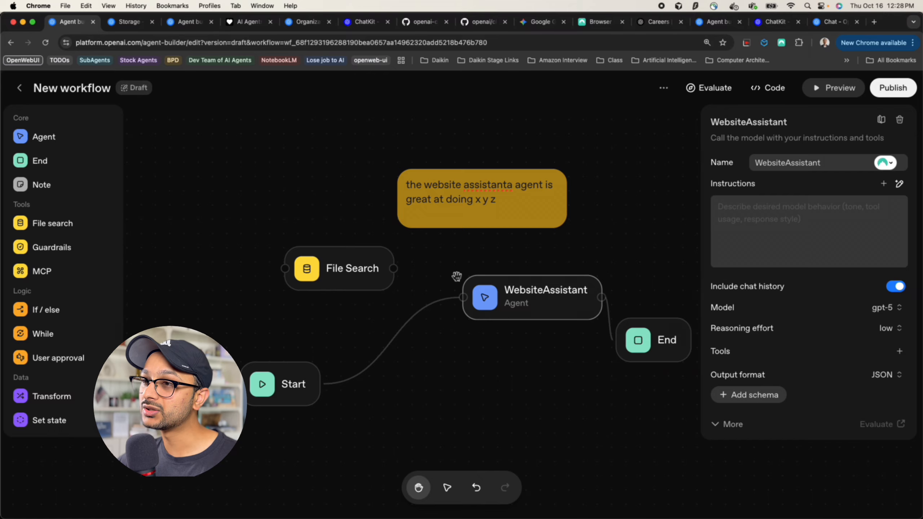
click(348, 269)
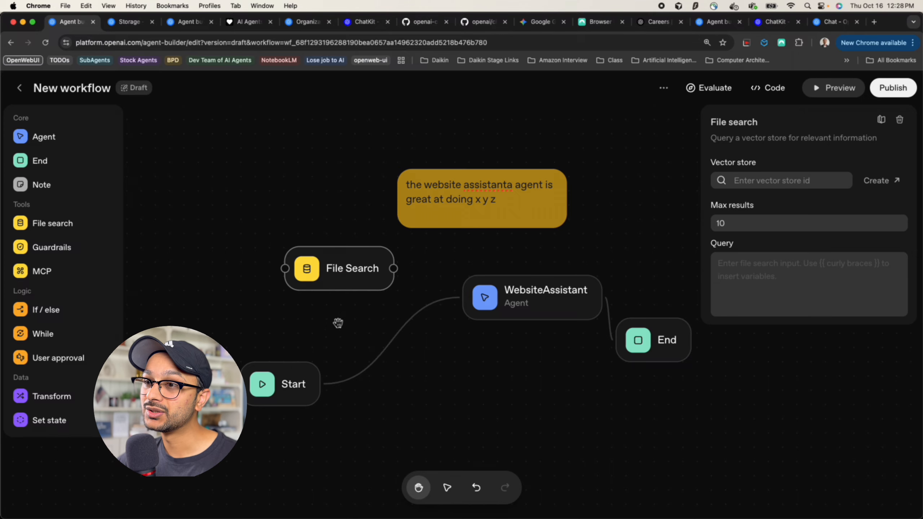
click(516, 308)
drag(519, 312, 433, 388)
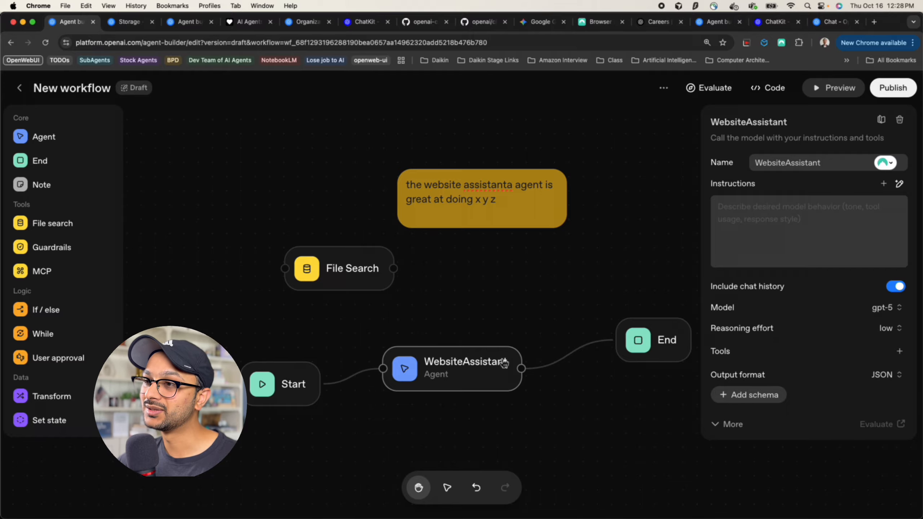
click(291, 386)
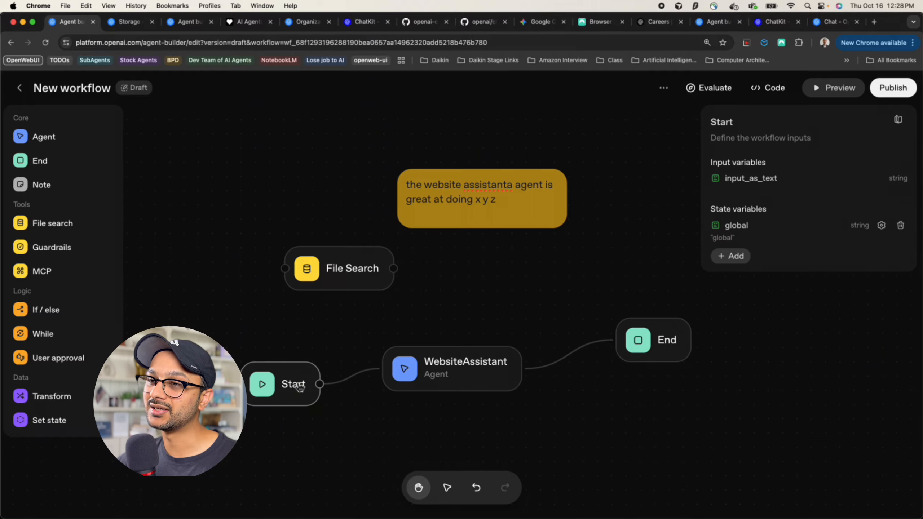
drag(290, 386, 248, 356)
click(342, 367)
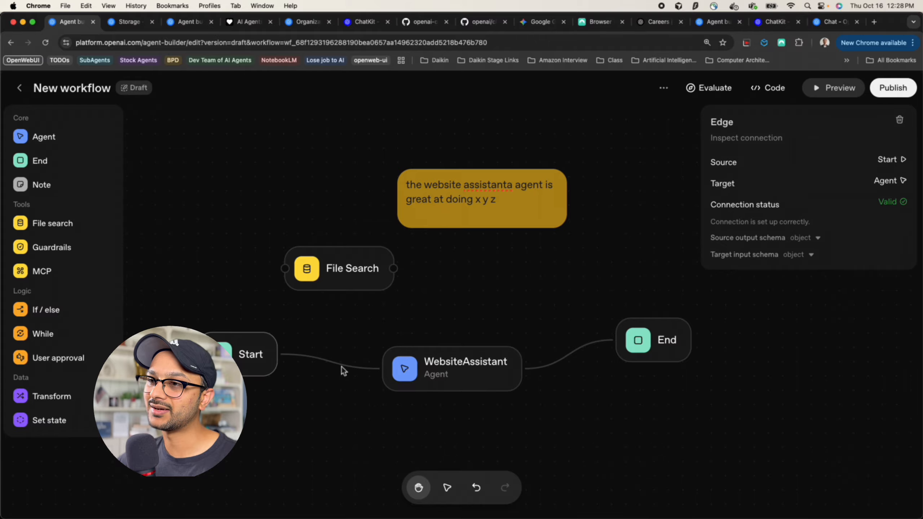
key(BackSpace)
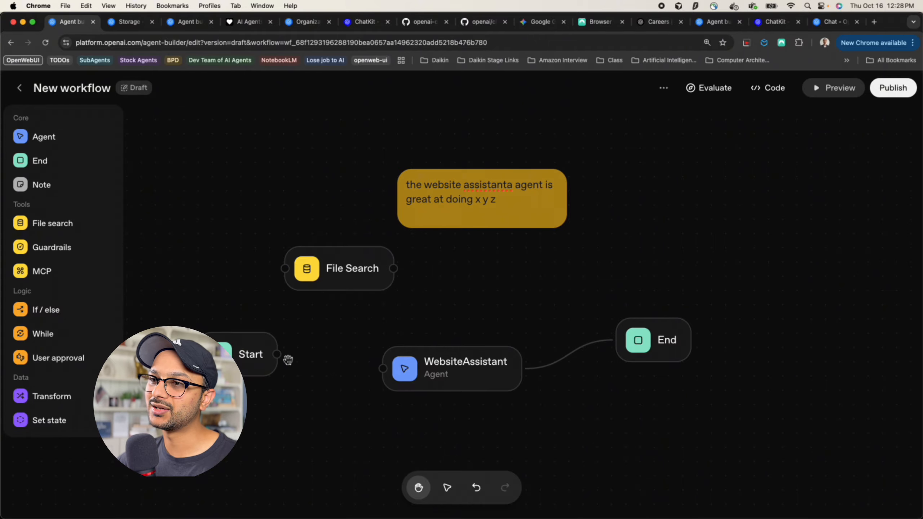
Connect File Search to WebsiteAssistant, then delete the File Search node
drag(360, 270, 414, 299)
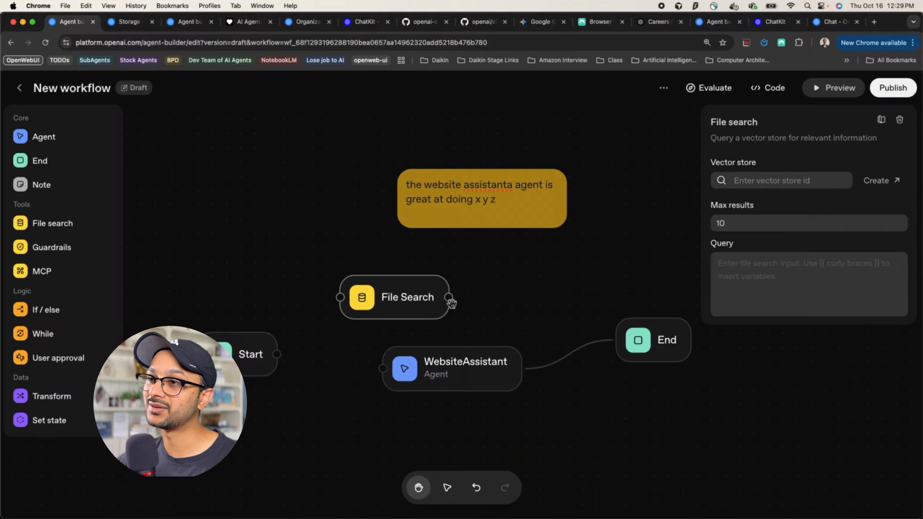
drag(451, 303, 466, 303)
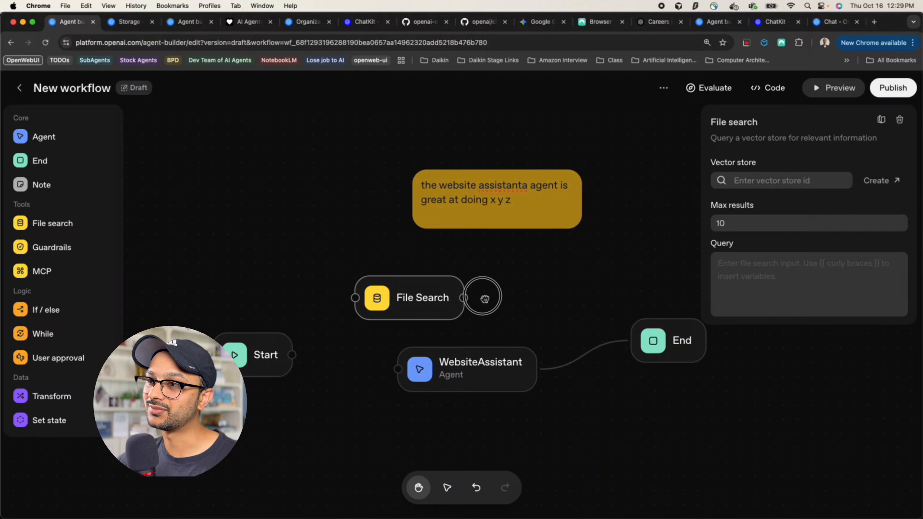
drag(463, 299, 393, 374)
drag(432, 305, 404, 291)
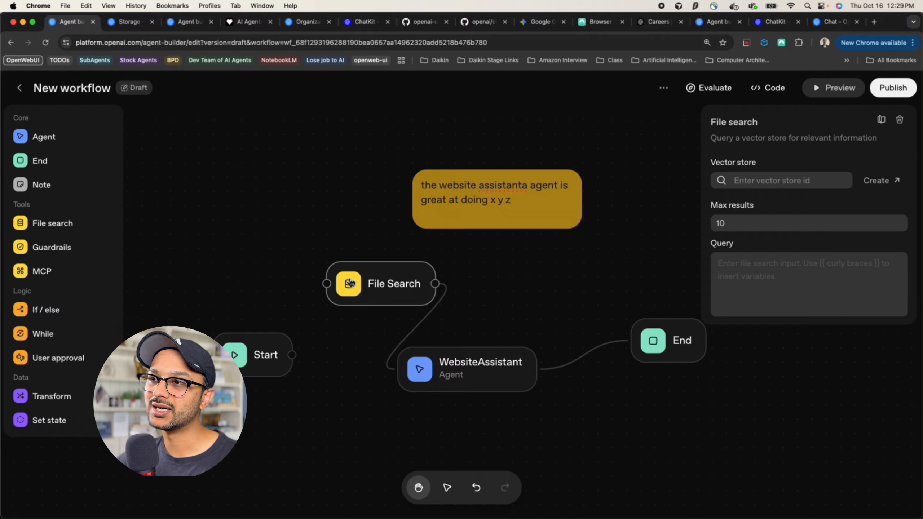
key(BackSpace)
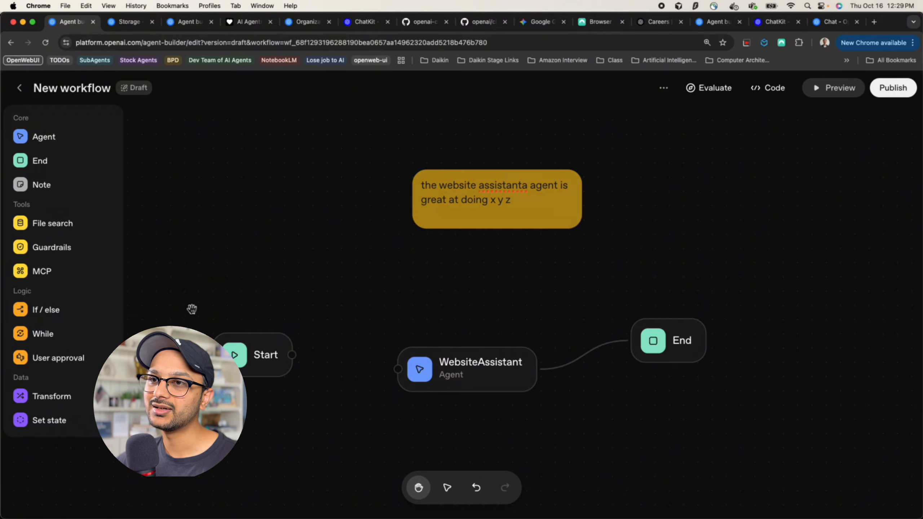
Add a Guardrails node and rearrange Start and WebsiteAssistant around it
drag(72, 247, 338, 271)
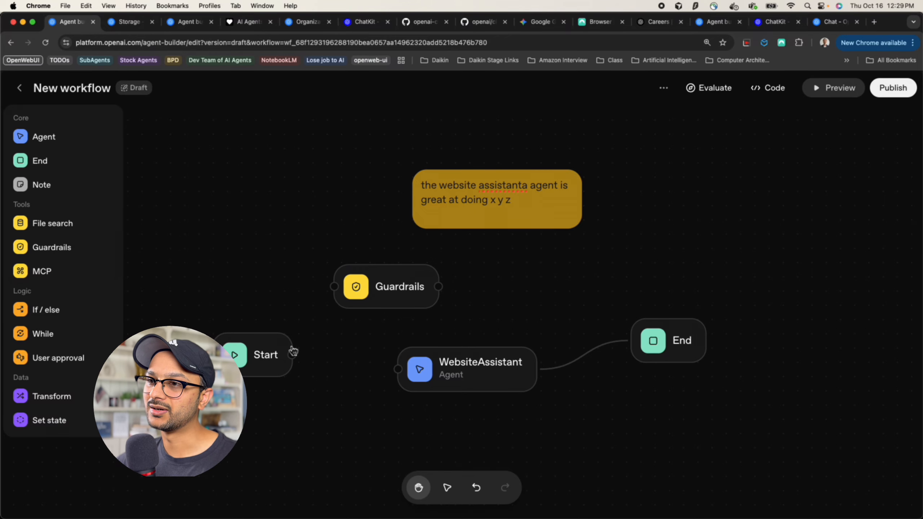
drag(264, 350, 333, 351)
drag(474, 360, 534, 343)
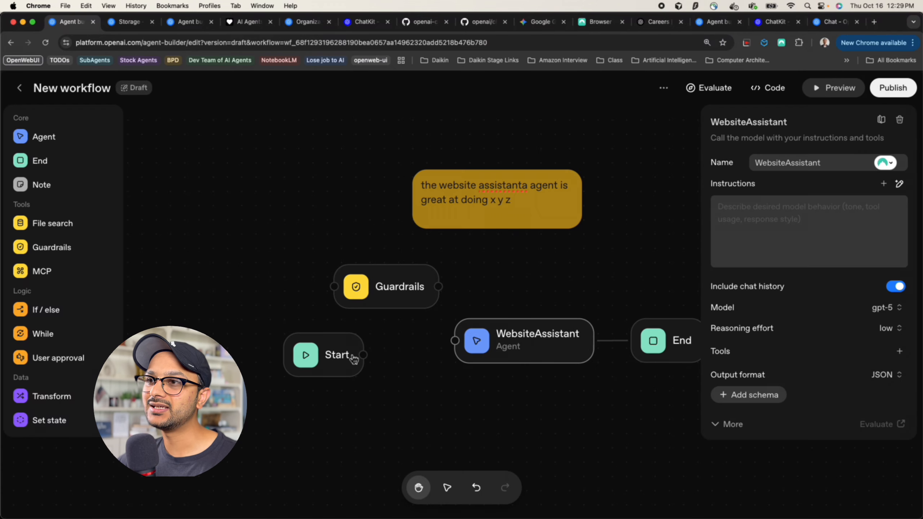
drag(347, 352, 499, 383)
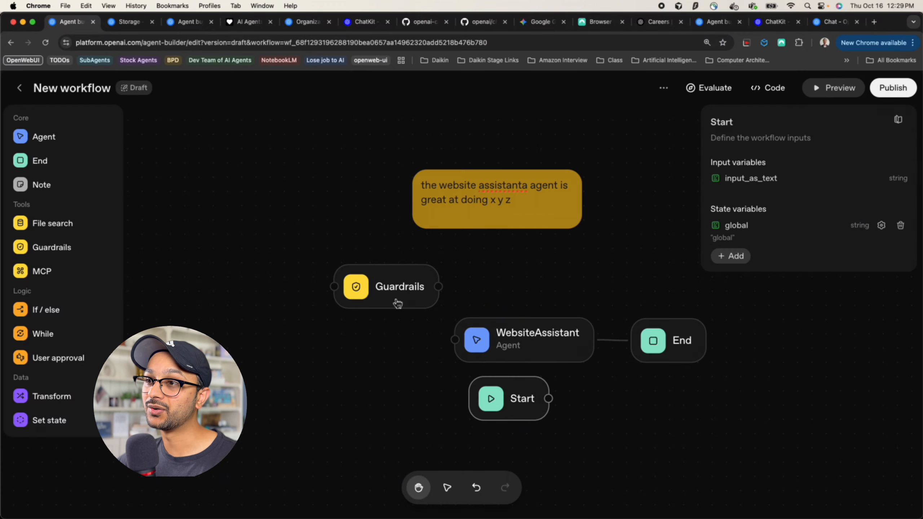
drag(394, 301, 312, 343)
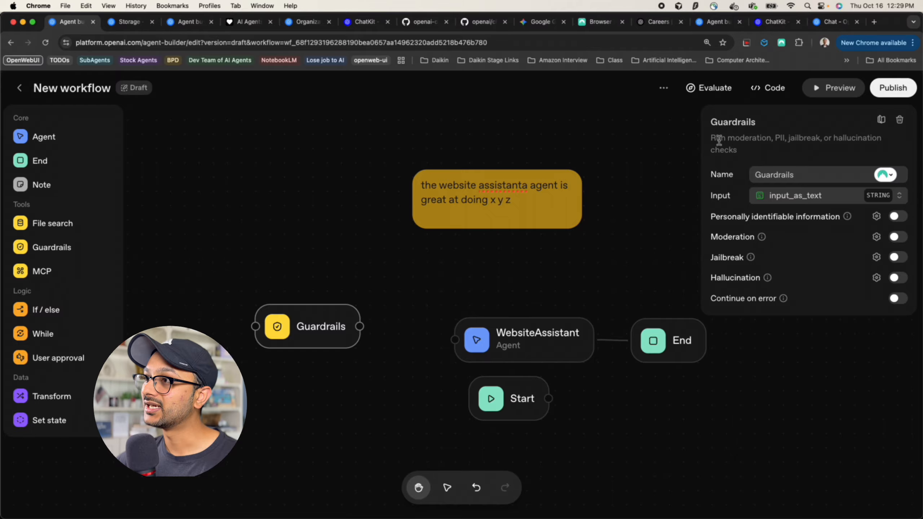
Turn on the Guardrails personally identifiable information check, leaving hallucination settings unchanged
drag(716, 140, 792, 148)
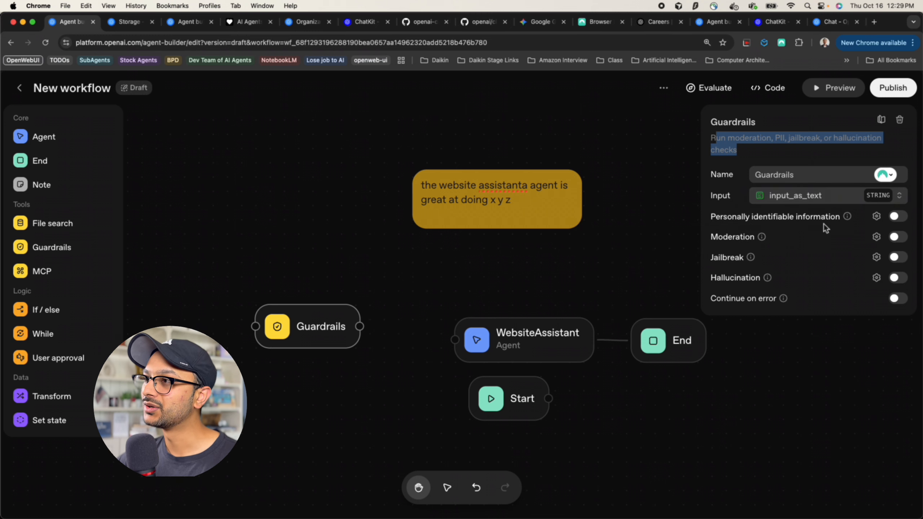
click(896, 217)
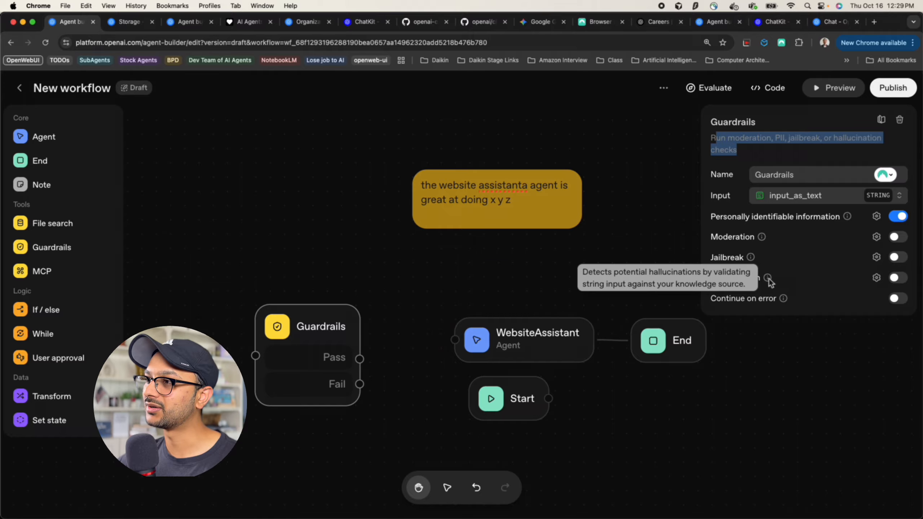
click(896, 277)
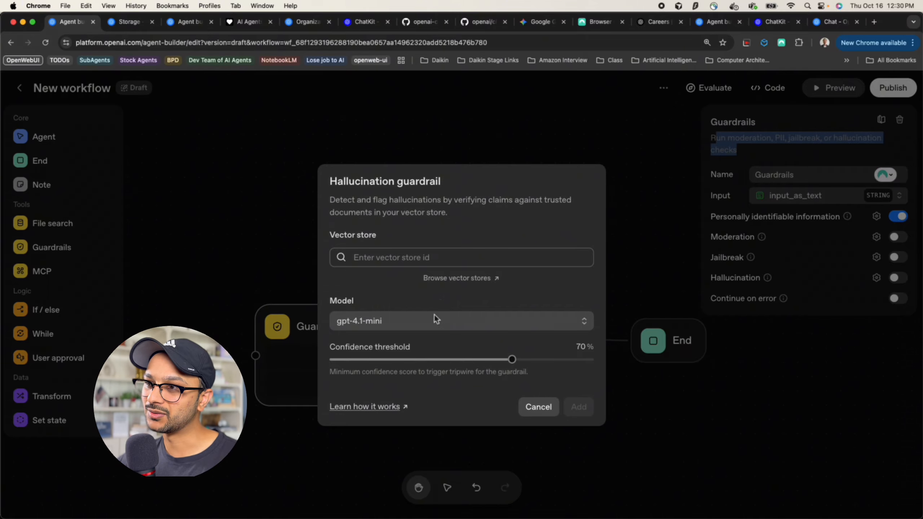
click(539, 408)
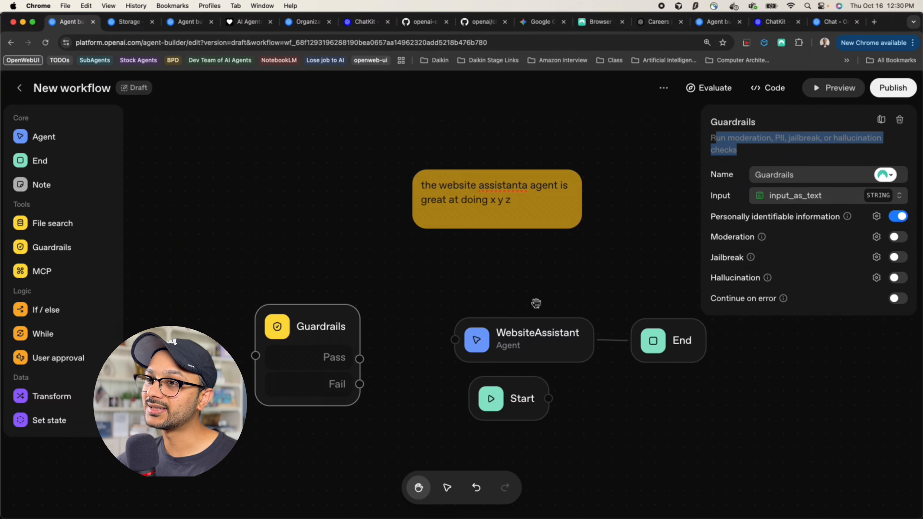
Link the Guardrails Pass output to WebsiteAssistant and move Start above it
drag(306, 325, 264, 268)
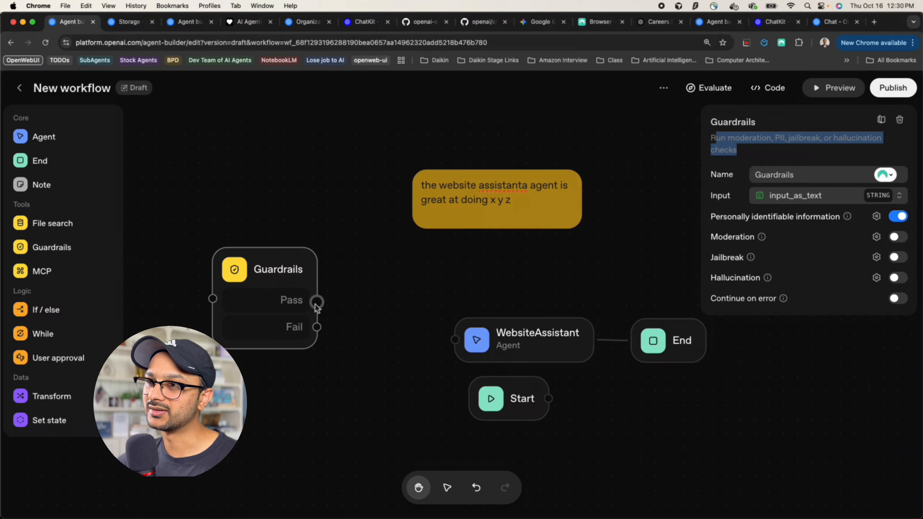
drag(319, 303, 454, 340)
click(516, 407)
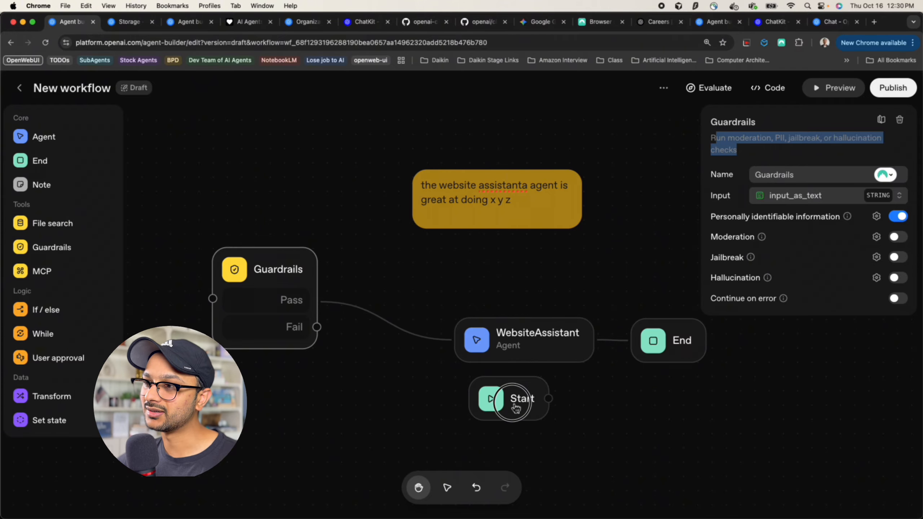
drag(516, 408, 573, 261)
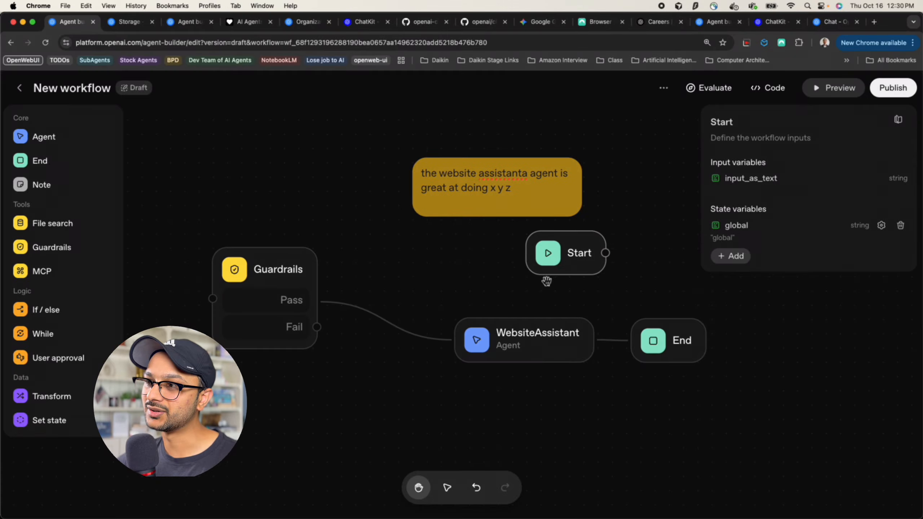
Replace the WebsiteAssistant-to-End edge with a link from Guardrails' Fail output to End
click(671, 349)
click(616, 340)
key(BackSpace)
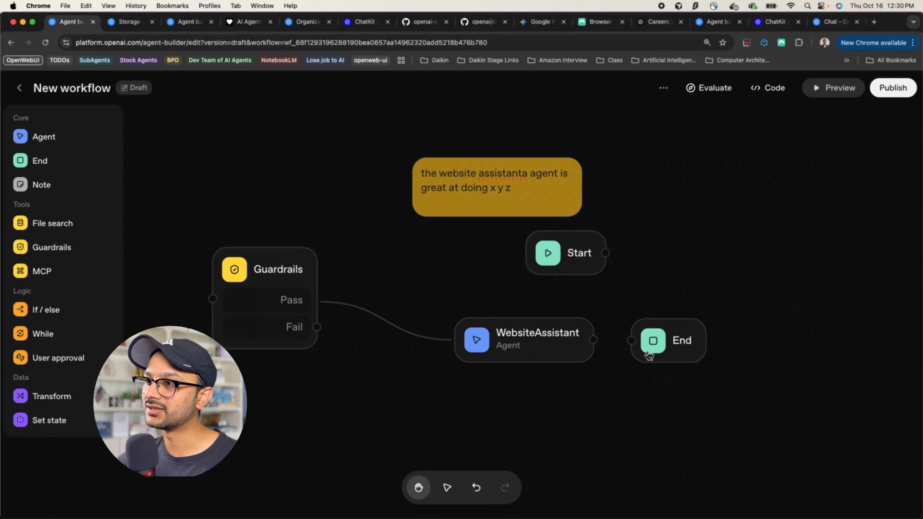
drag(650, 356, 393, 387)
mouse_move(317, 327)
mouse_down()
mouse_move(403, 403)
mouse_move(506, 414)
mouse_up()
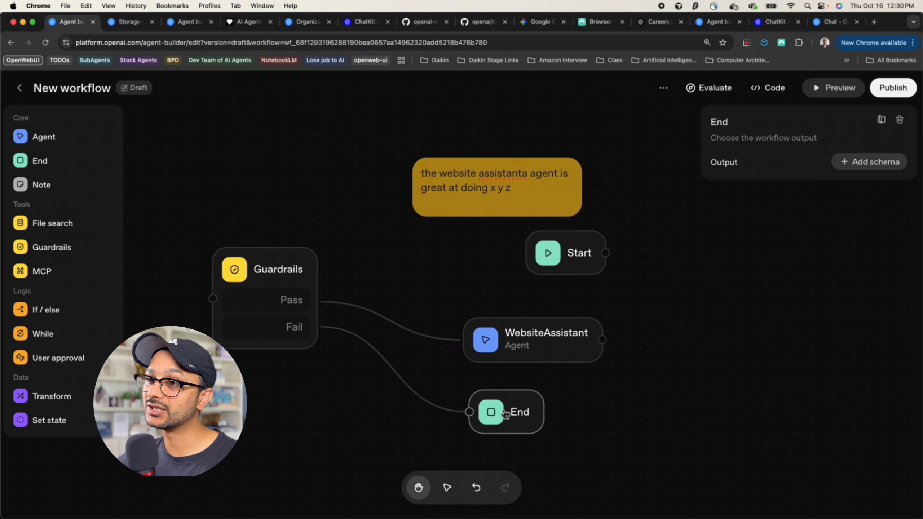
click(281, 317)
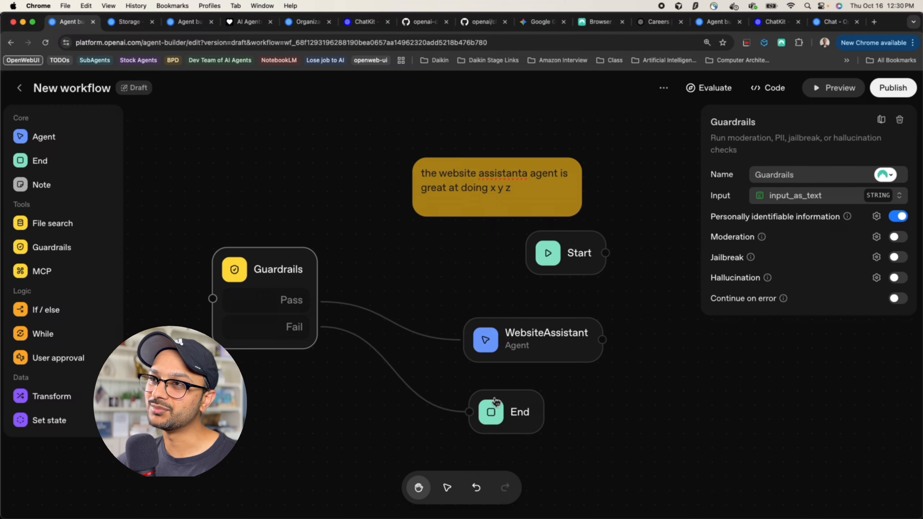
click(507, 417)
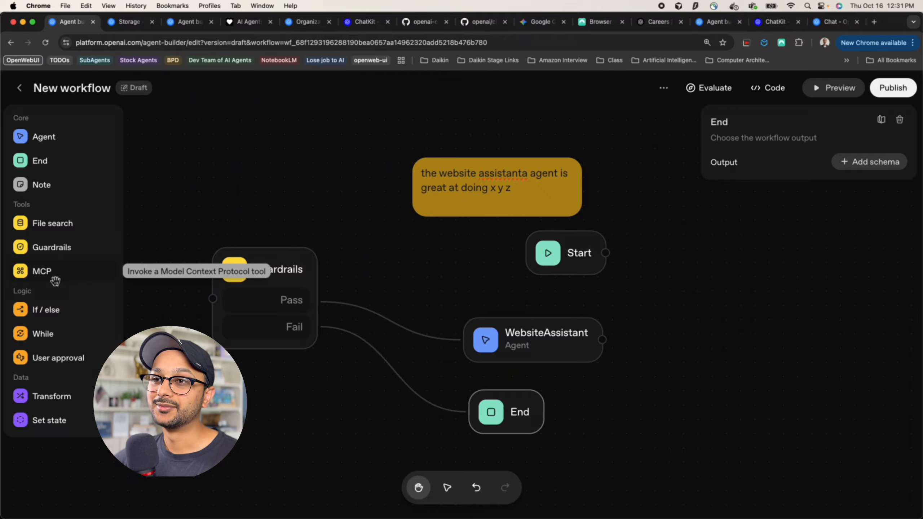
Add an MCP node to the workflow and position it beside the existing nodes
click(247, 300)
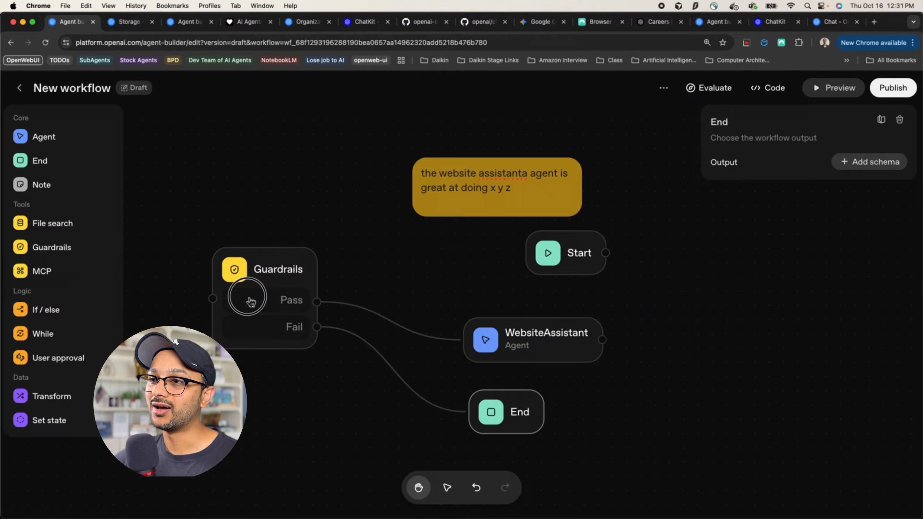
click(66, 276)
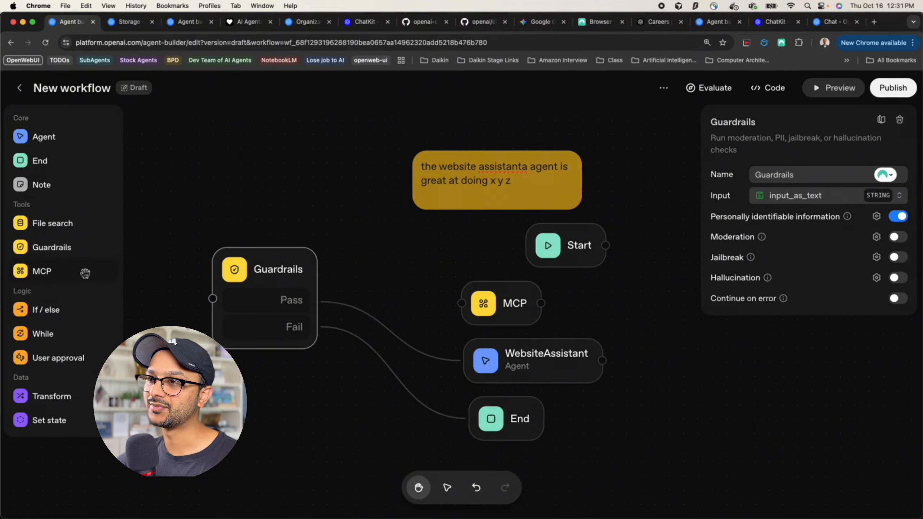
click(457, 304)
drag(457, 304, 421, 285)
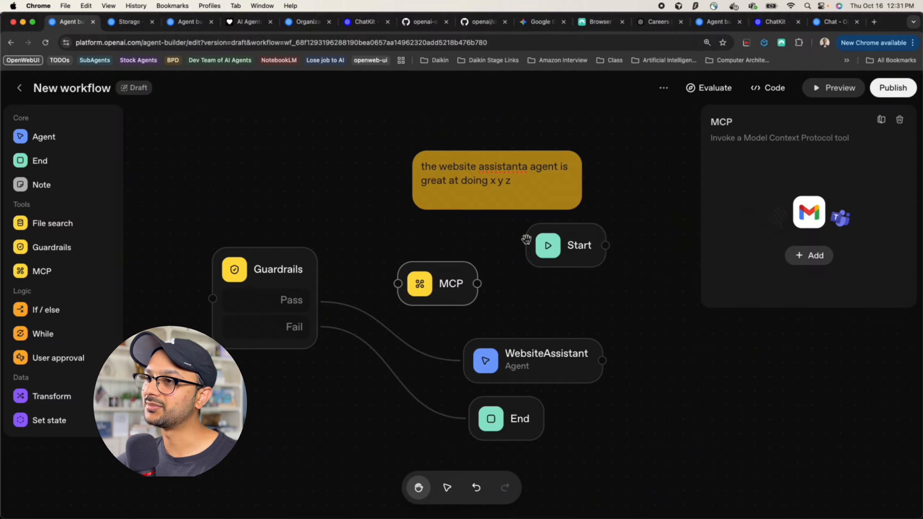
click(430, 289)
drag(431, 289, 446, 290)
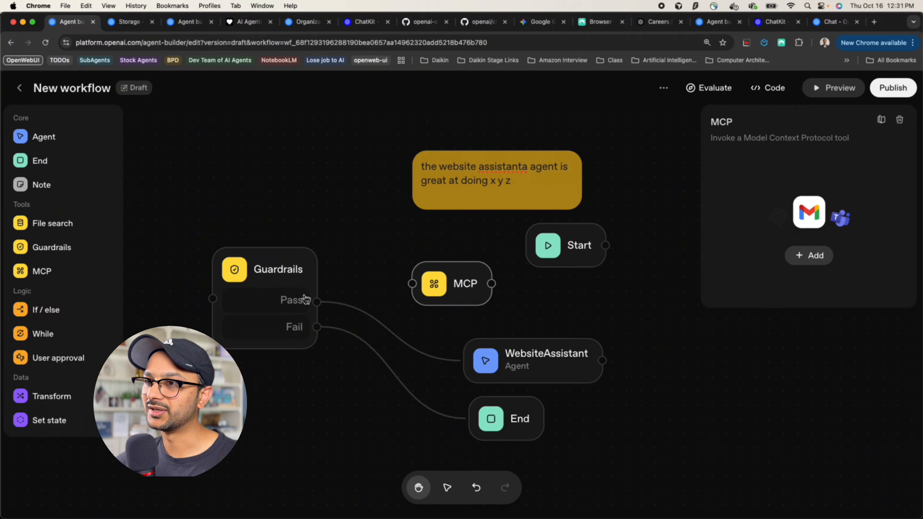
Delete the Guardrails, MCP, WebsiteAssistant and End nodes, leaving only Start
click(277, 304)
key(BackSpace)
drag(514, 207, 412, 181)
key(BackSpace)
key(BackSpace)
click(371, 263)
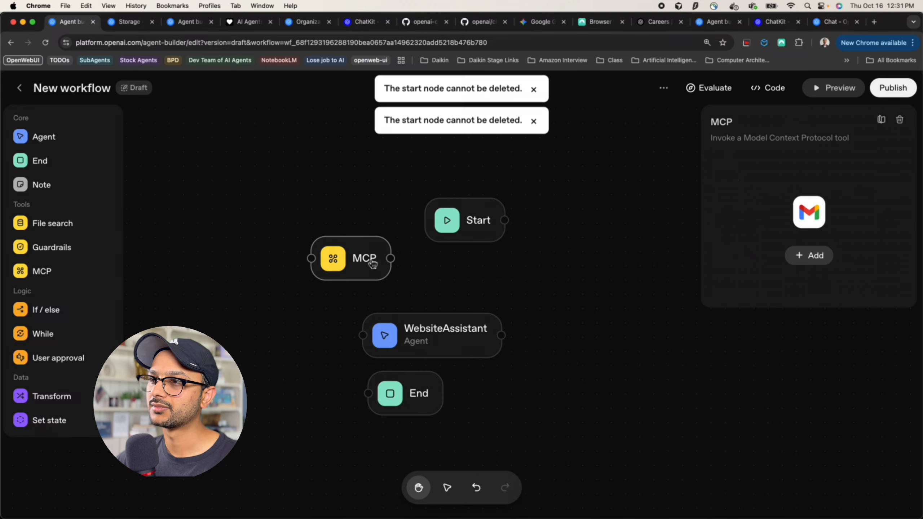
key(BackSpace)
click(432, 335)
key(BackSpace)
click(414, 394)
key(BackSpace)
drag(481, 222, 265, 231)
Add an If / else node next to the Start node
click(255, 295)
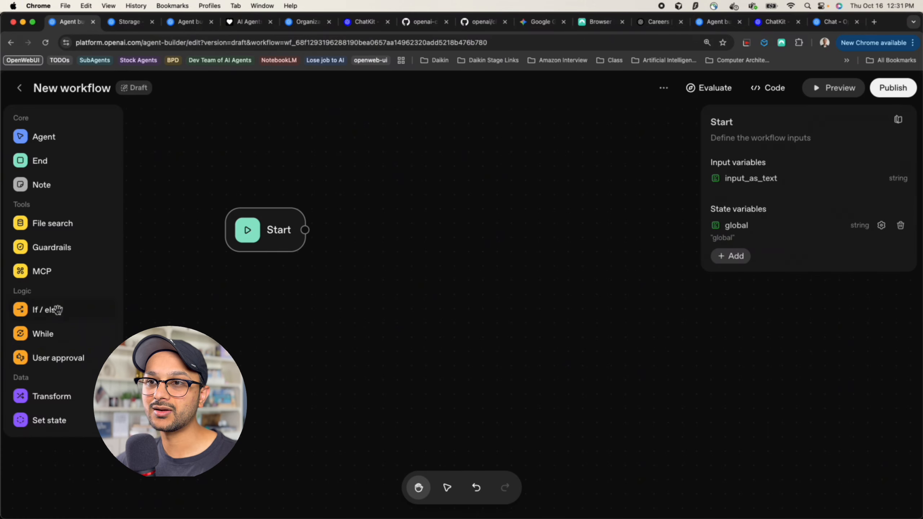
click(39, 317)
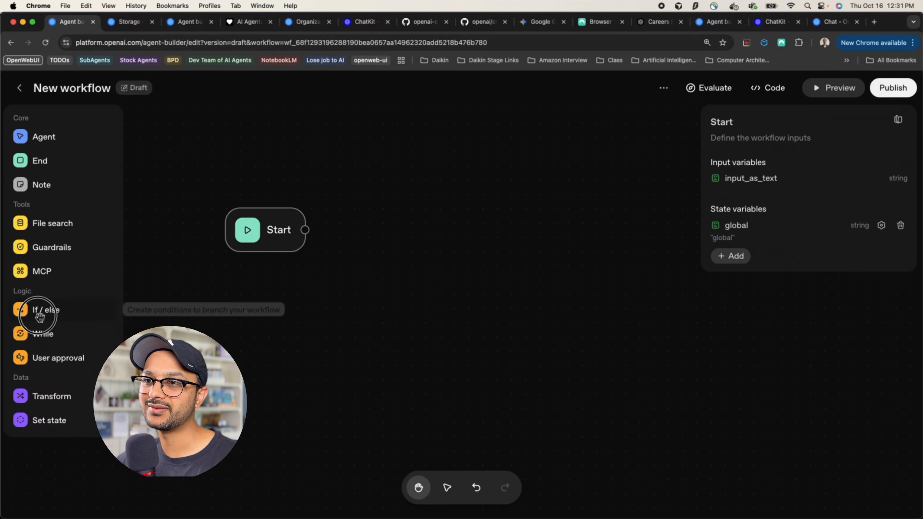
drag(39, 317, 376, 232)
drag(263, 239, 221, 267)
click(408, 232)
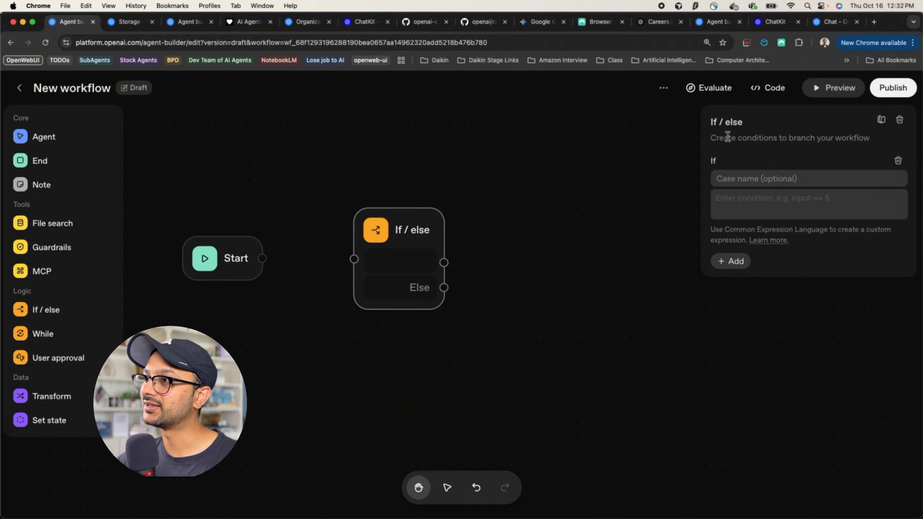
Name the If case 'true', set its condition to state.global == "global", and link it to a new node
click(754, 185)
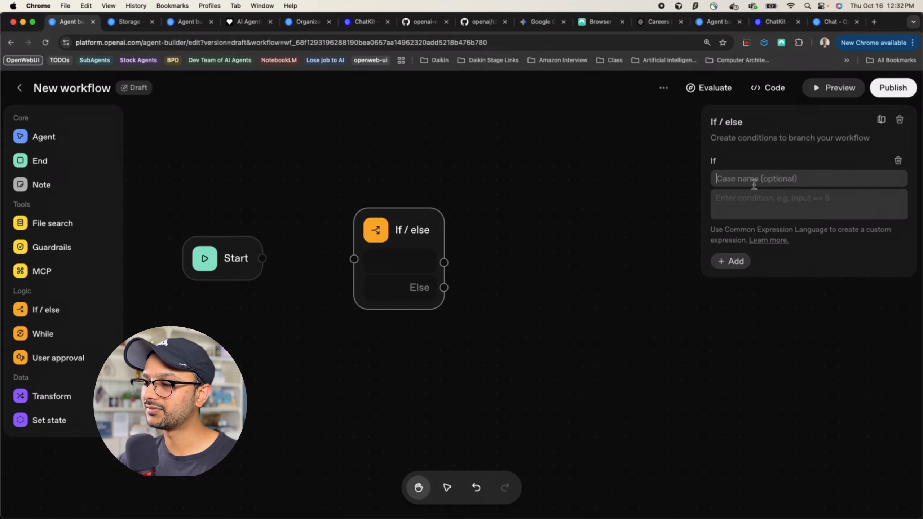
text(true)
click(753, 210)
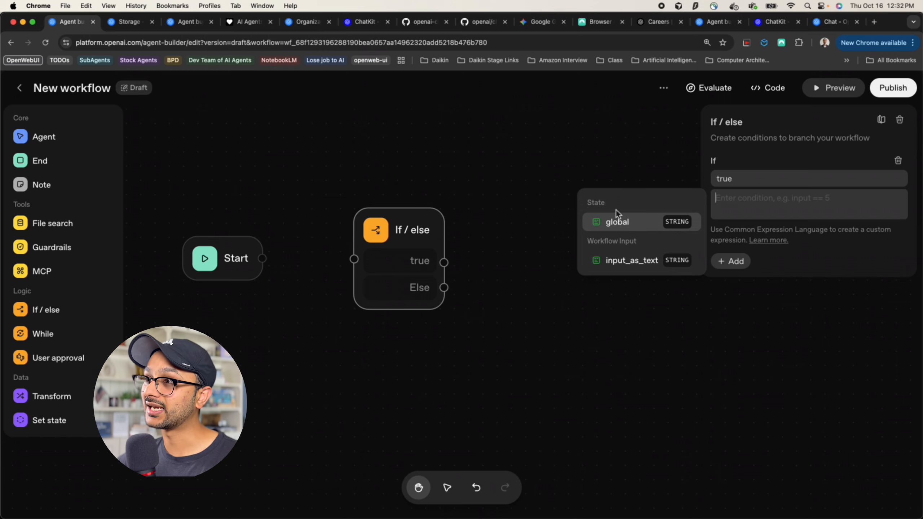
click(649, 221)
click(736, 208)
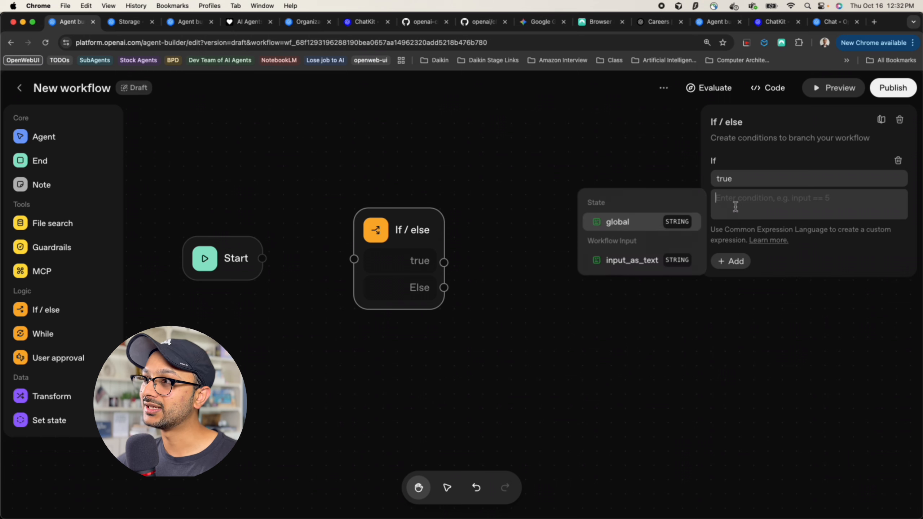
click(660, 223)
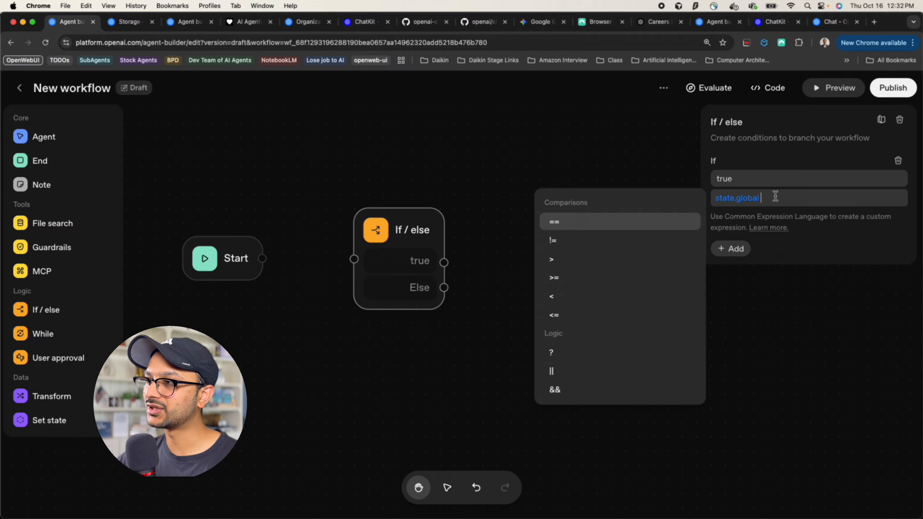
text(== "glo)
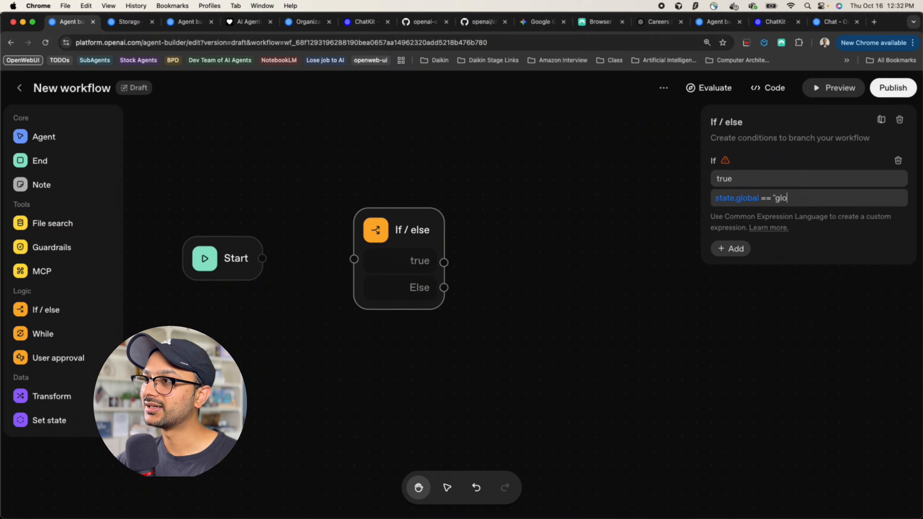
text(bal")
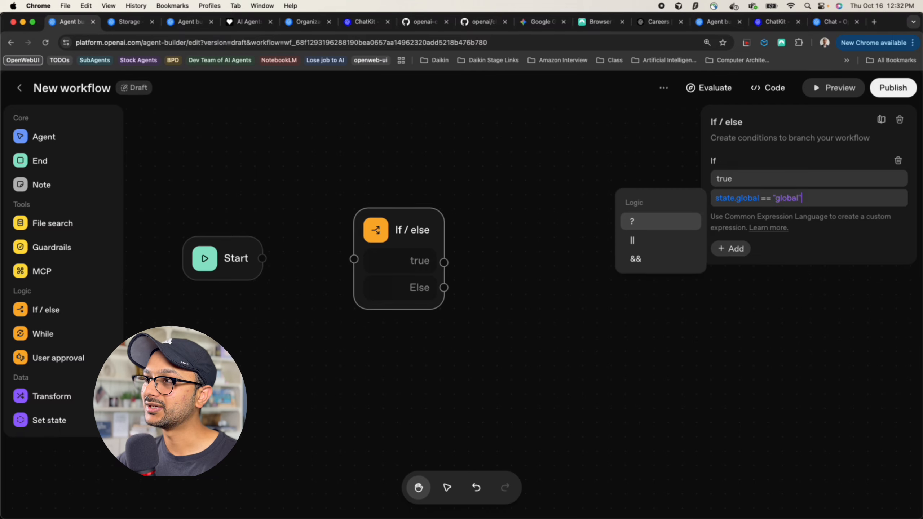
click(730, 160)
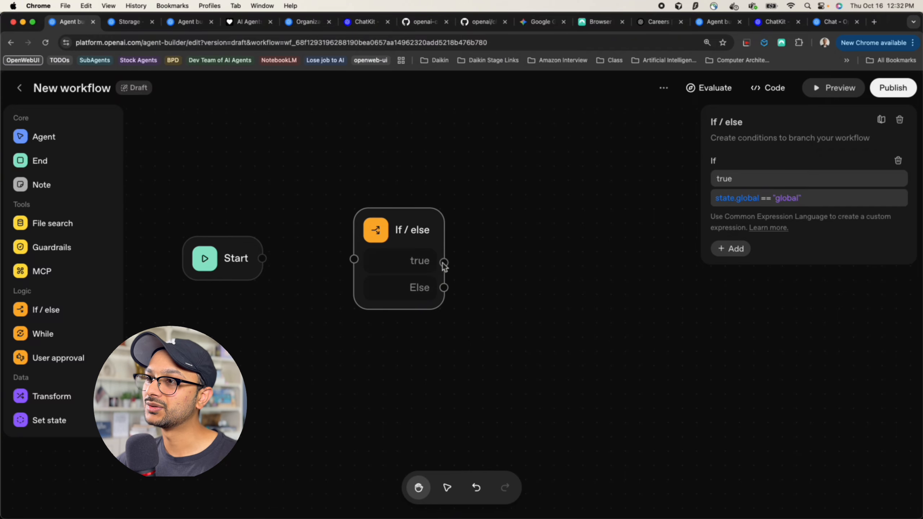
drag(445, 265, 552, 230)
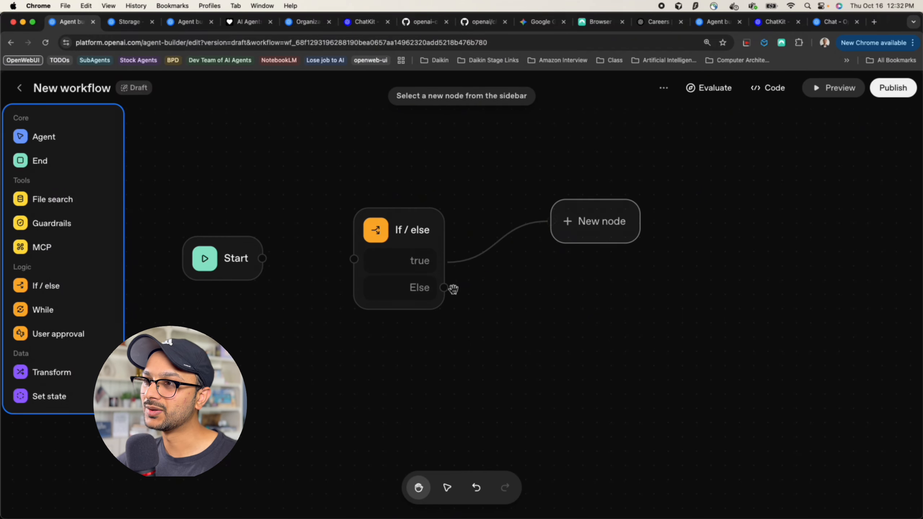
Link the Else branch to a new node and add two else-if cases
click(438, 288)
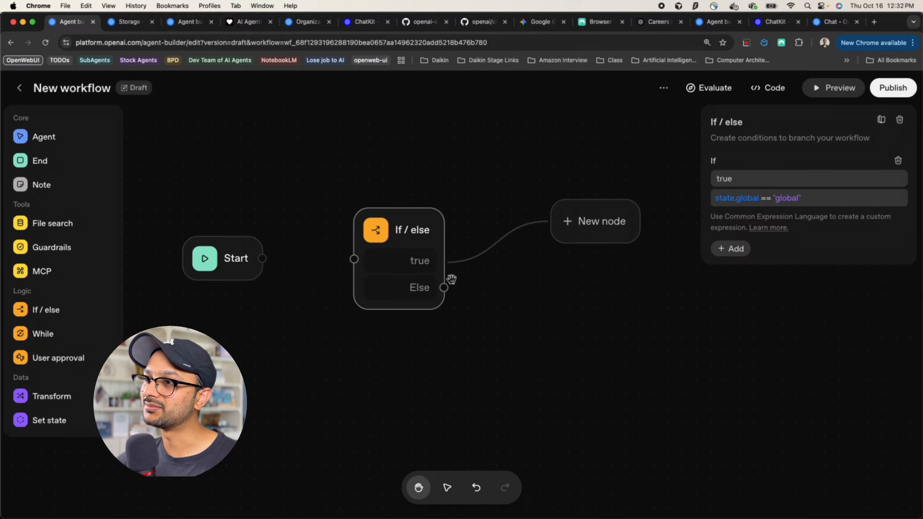
drag(444, 288, 590, 305)
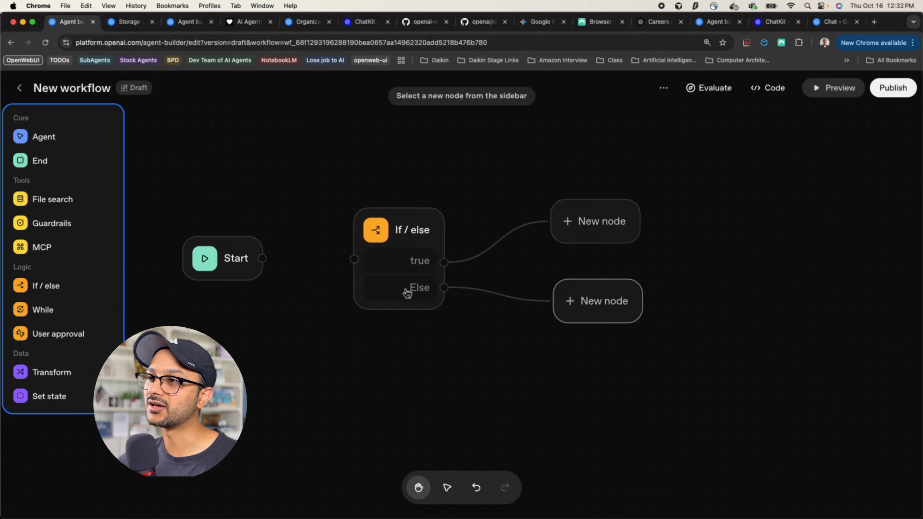
click(407, 233)
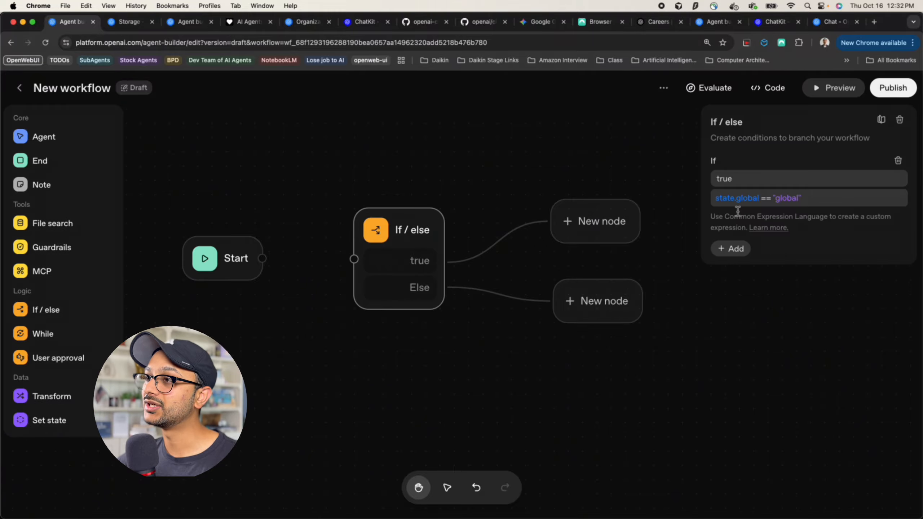
click(731, 249)
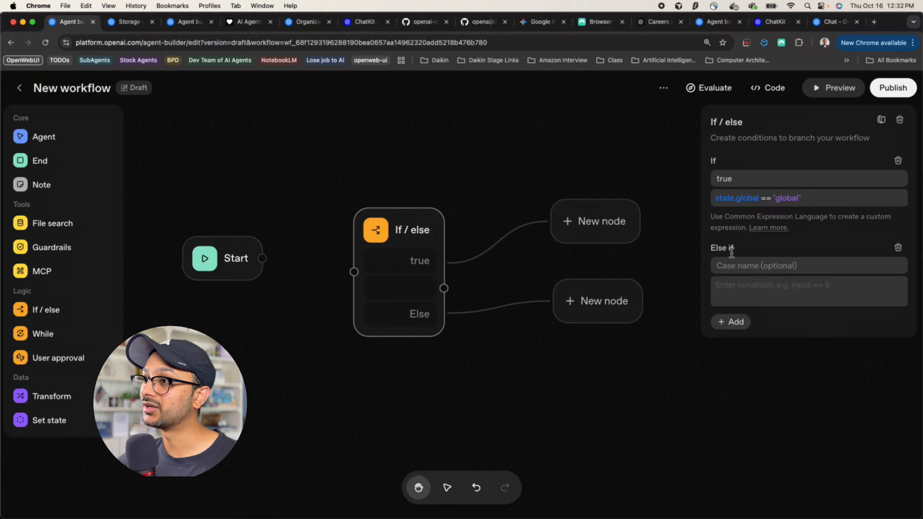
click(732, 322)
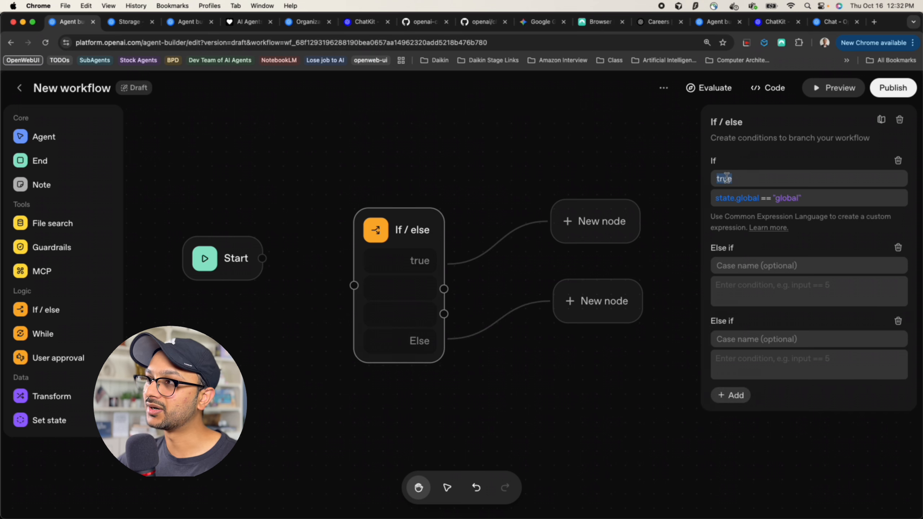
Rename the first case to 'If the global variable is global'
key(BackSpace)
text(If th)
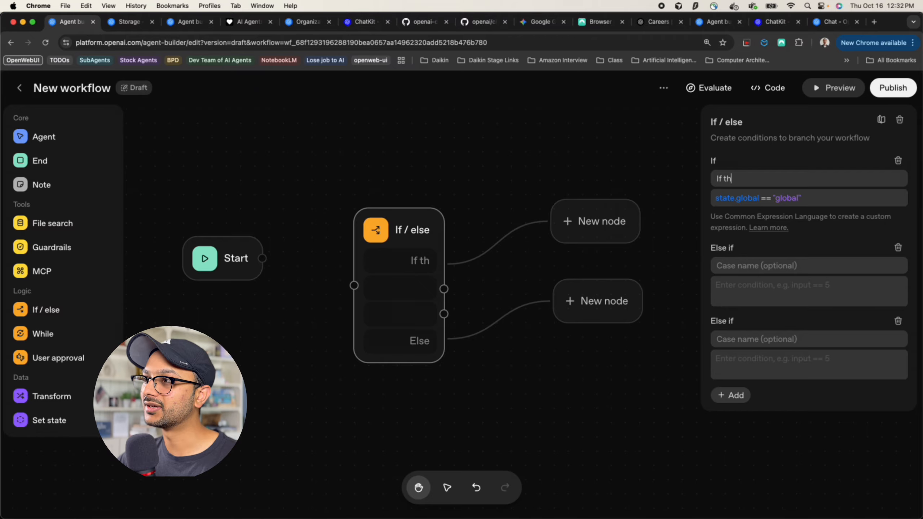
text(e glob)
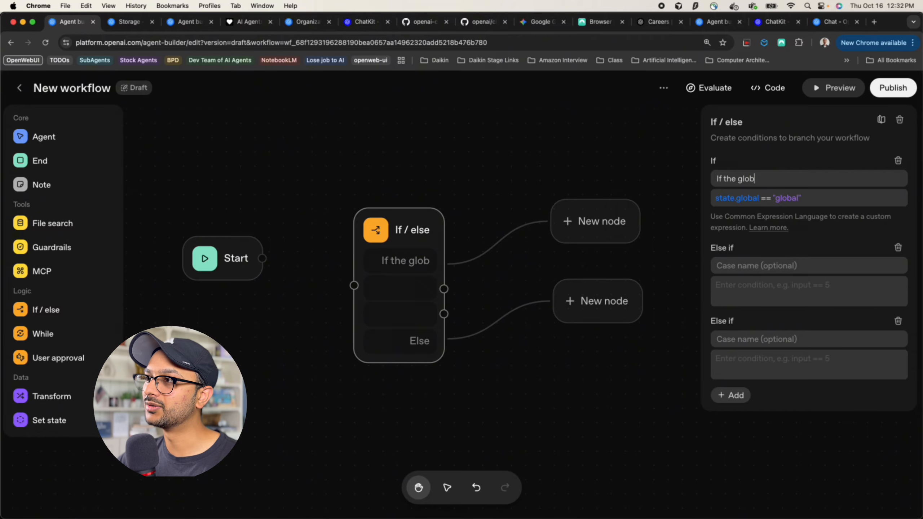
text(al variable is gloab)
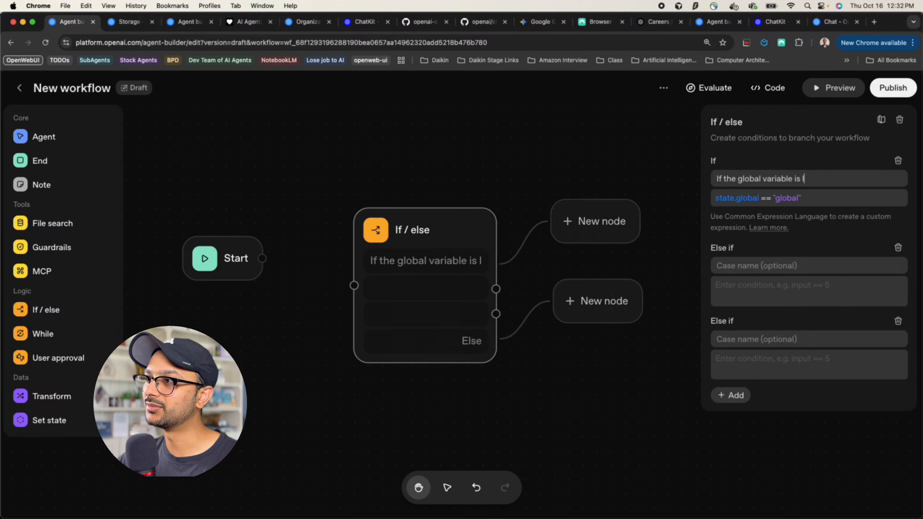
key(BackSpace)
key(BackSpace)
key(BackSpace)
key(BackSpace)
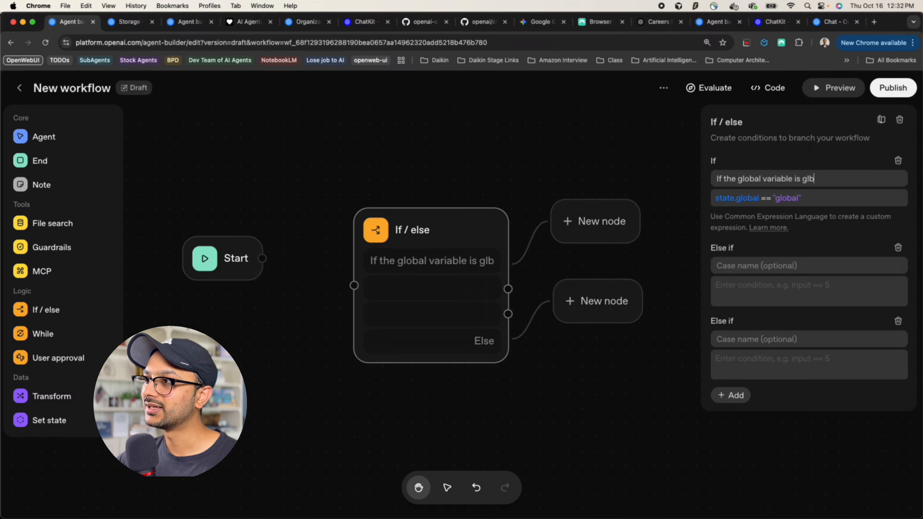
text(lobal)
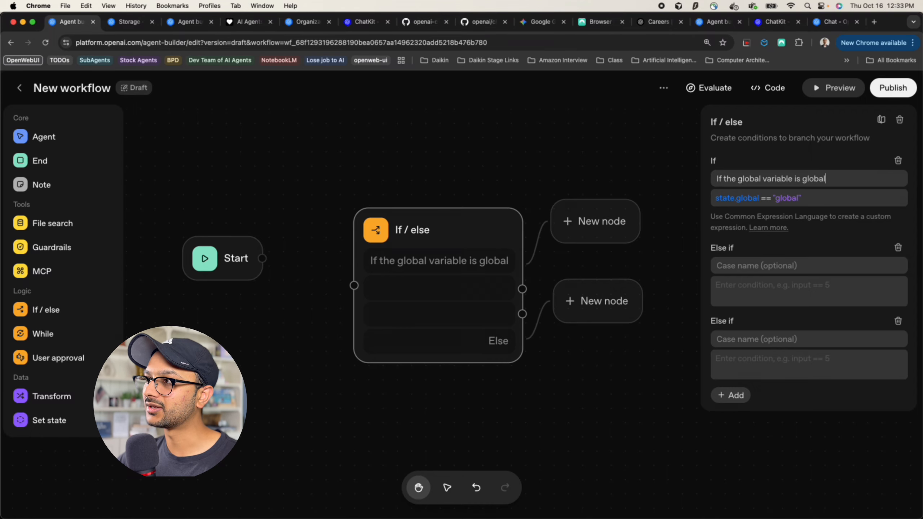
Name the else-if case 'Global variable is emty' with condition state.global == ""
click(736, 266)
text(Global v)
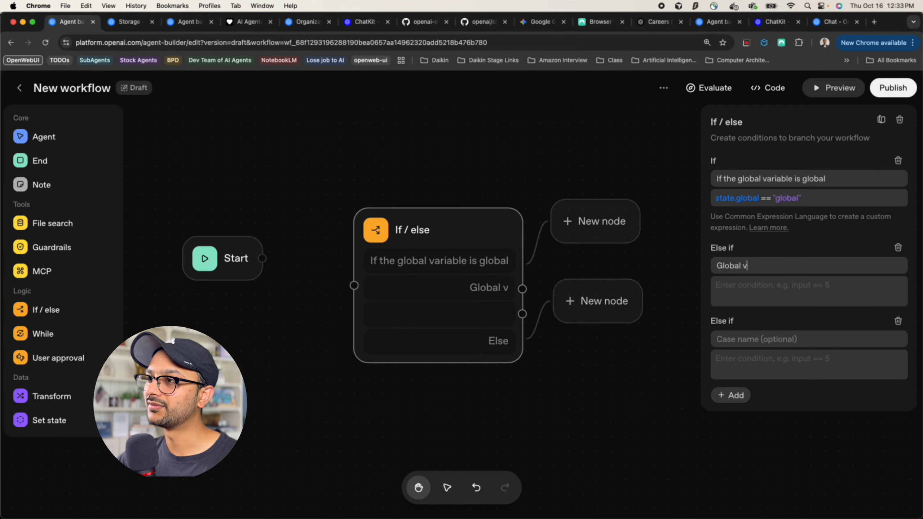
text(ariable is emty)
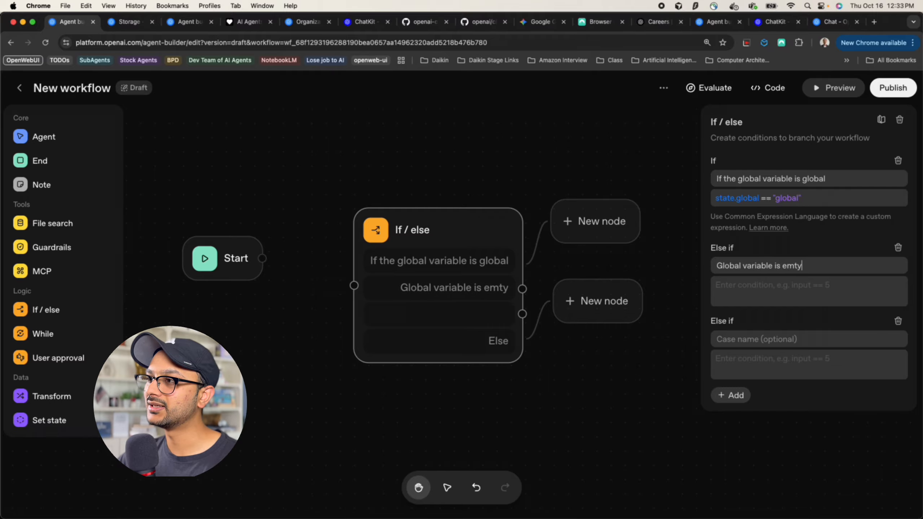
click(734, 286)
click(635, 313)
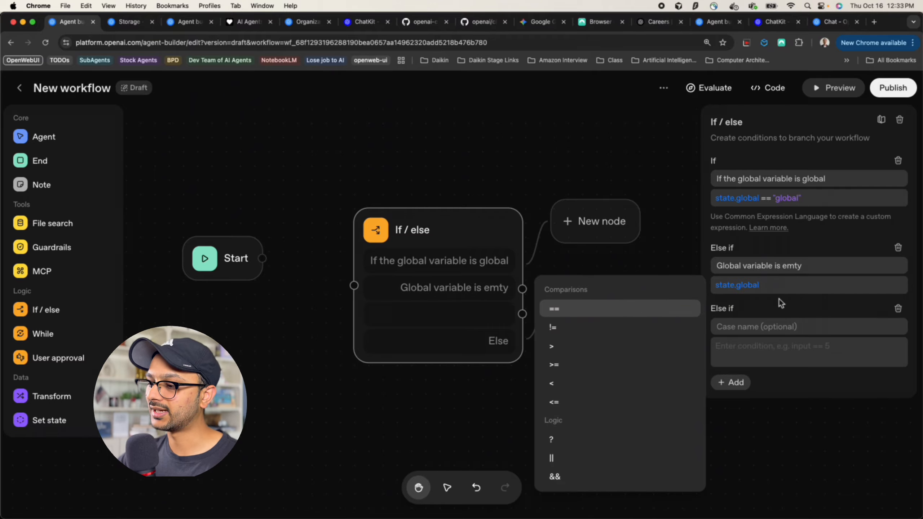
text(== "")
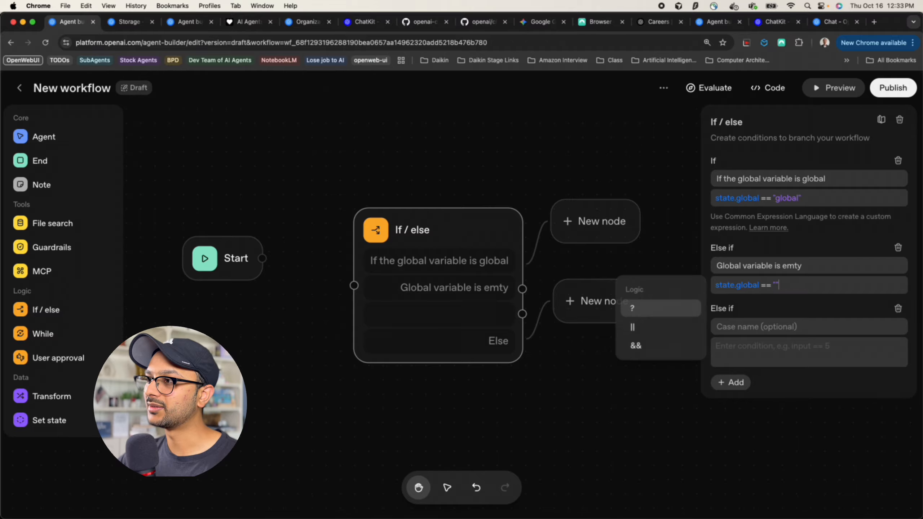
Link the else-if branch to a new node and arrange the branch nodes
click(673, 255)
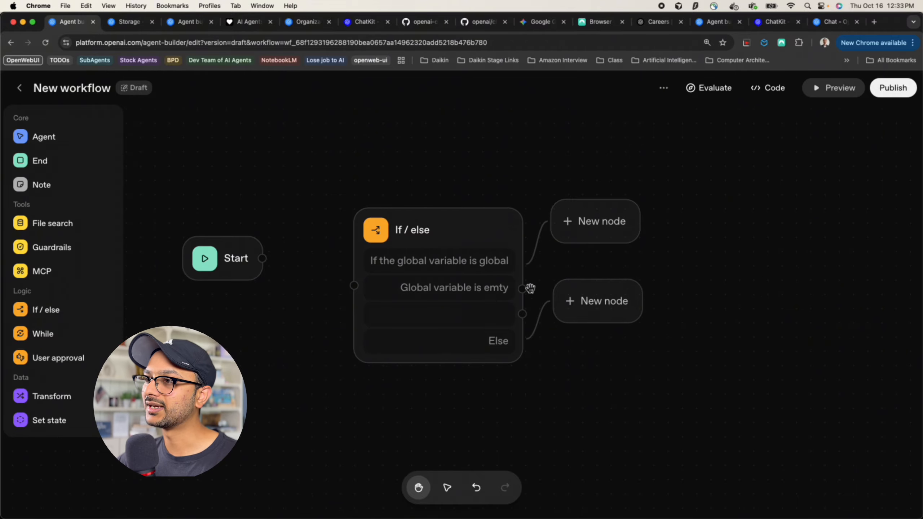
drag(524, 291, 649, 260)
drag(599, 316, 612, 363)
scroll(435, 389, down, 1)
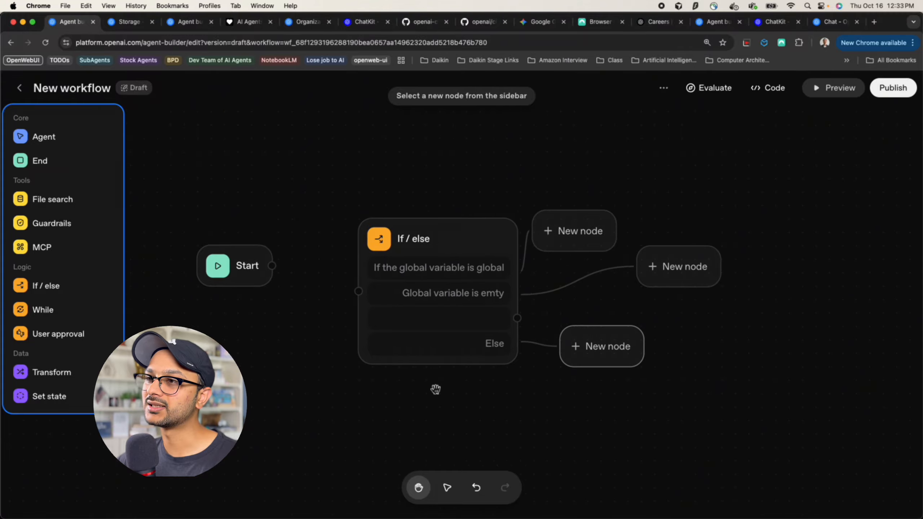
click(431, 382)
drag(433, 384, 426, 340)
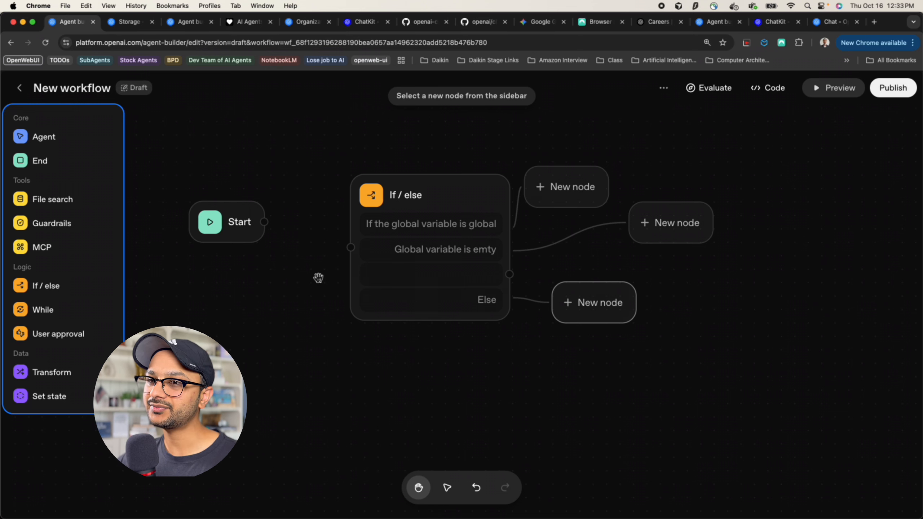
Try a While loop node, rearrange the If/else node, then delete the While node
click(67, 315)
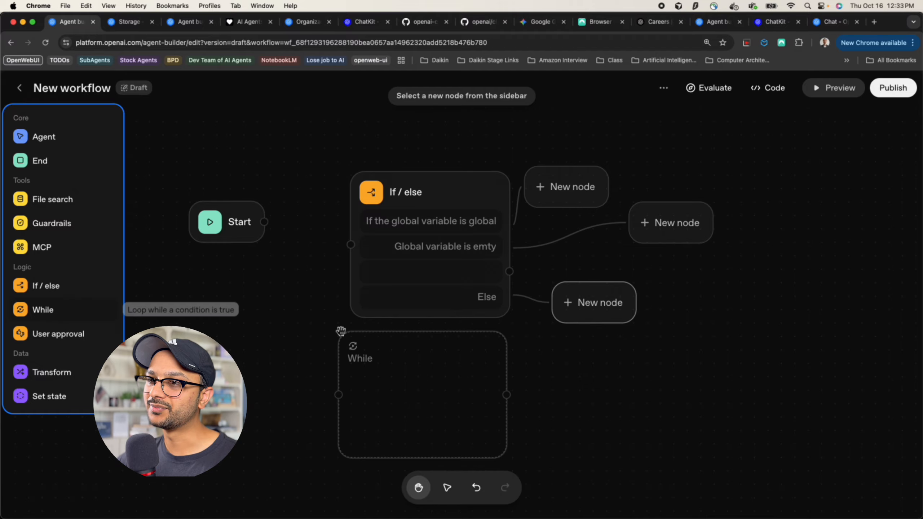
drag(406, 270, 401, 228)
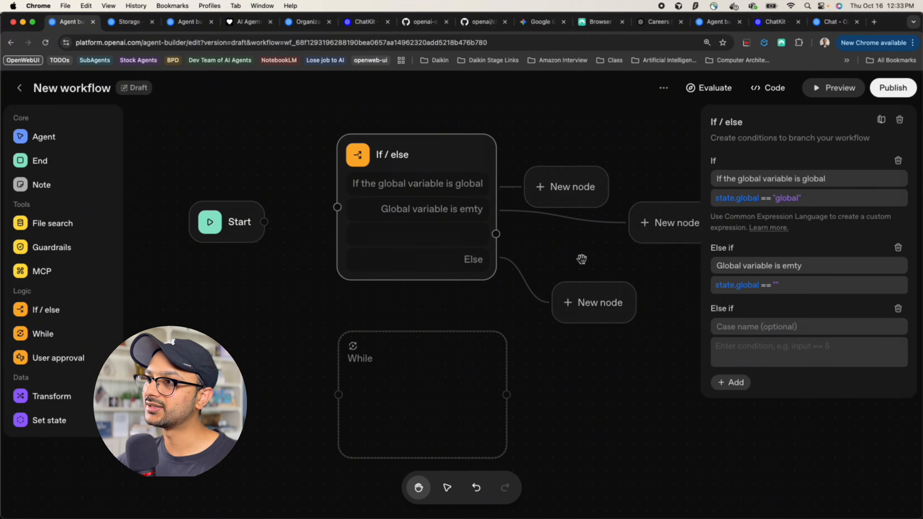
drag(461, 231, 421, 231)
click(419, 365)
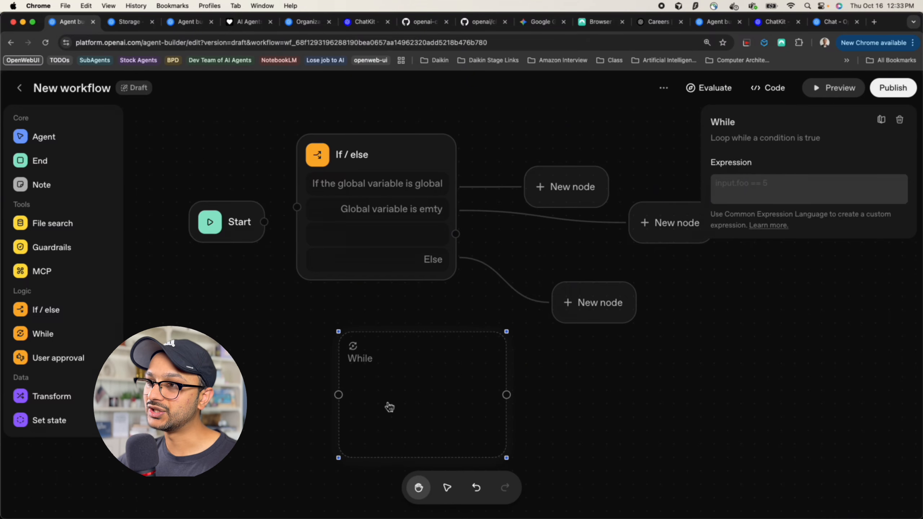
drag(422, 393, 418, 371)
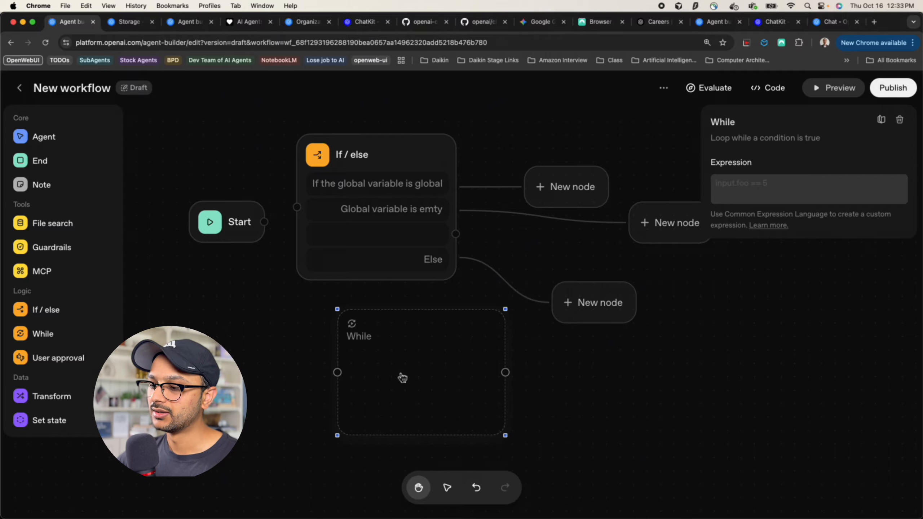
key(BackSpace)
Delete the If/else node, trial then delete a User approval node, and add a Transform node
drag(80, 360, 422, 369)
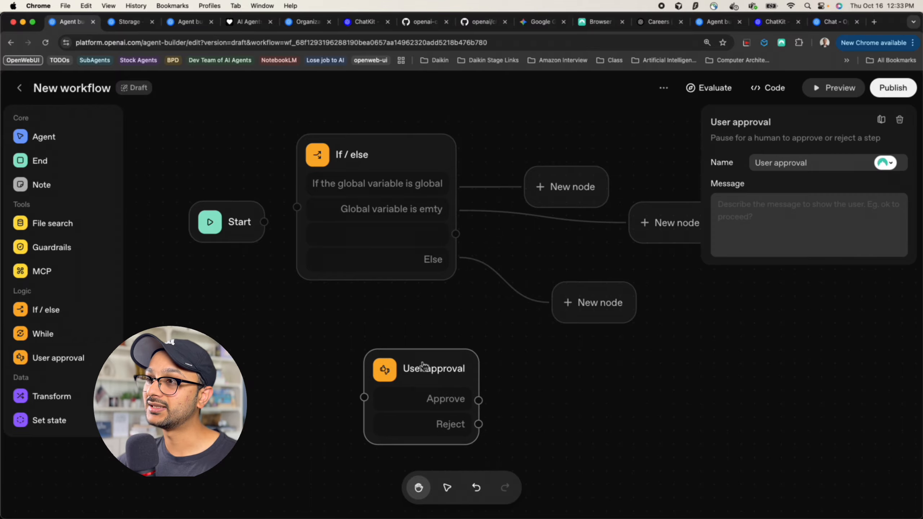
click(326, 277)
key(BackSpace)
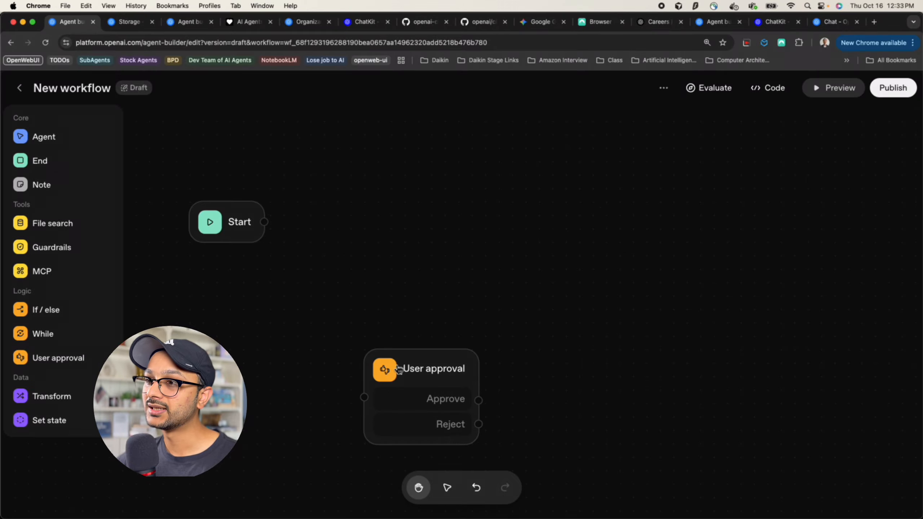
drag(400, 371, 438, 233)
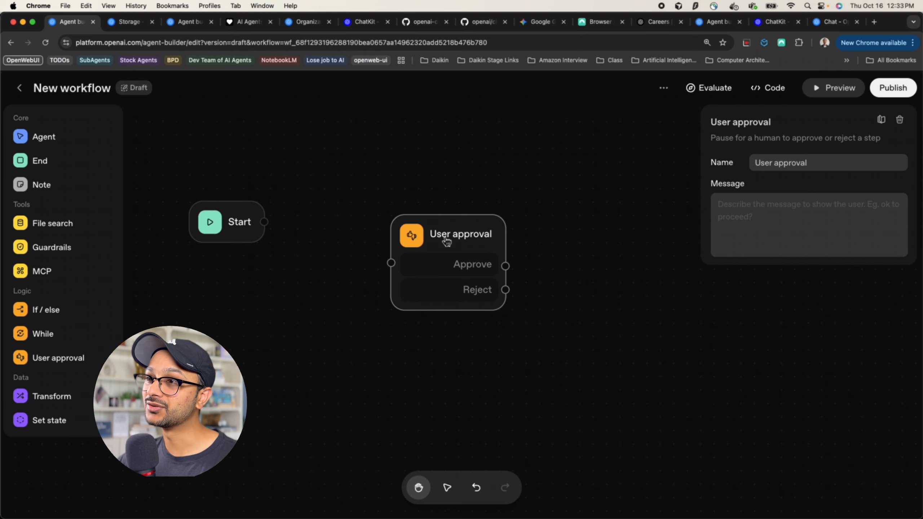
drag(505, 268, 548, 265)
drag(506, 290, 554, 314)
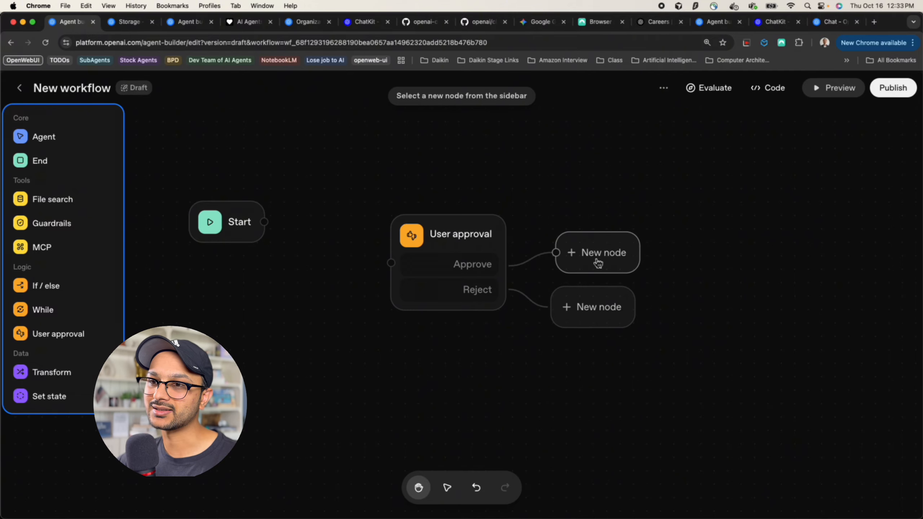
key(BackSpace)
drag(51, 397, 417, 254)
Set the Transform node's value expression to state.global + "test"
click(467, 270)
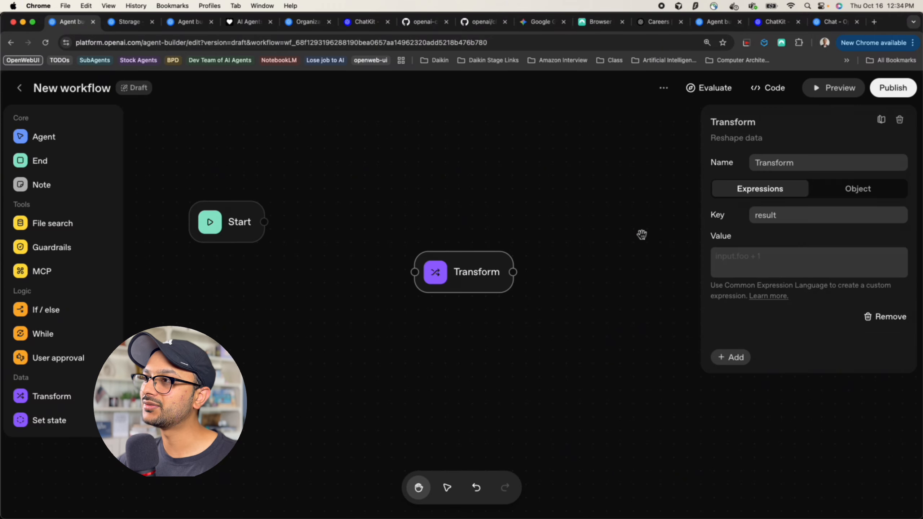
click(749, 263)
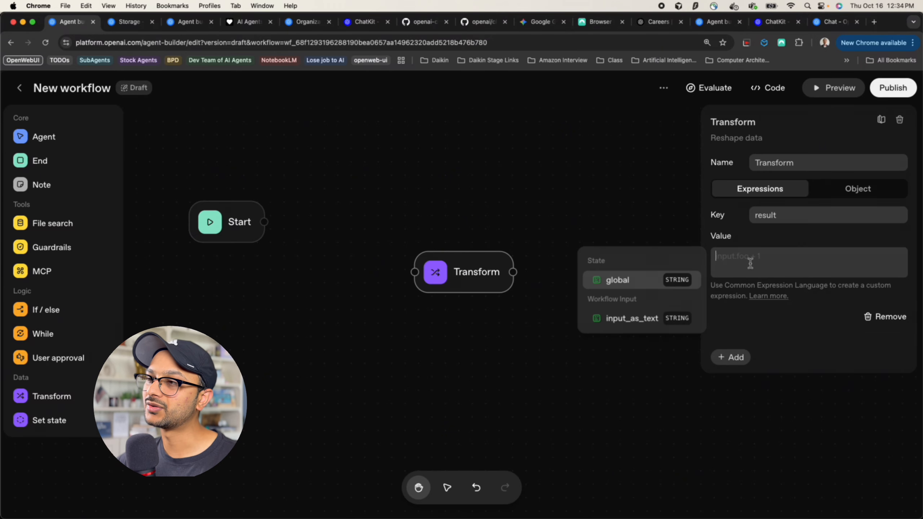
click(627, 282)
text(+ )
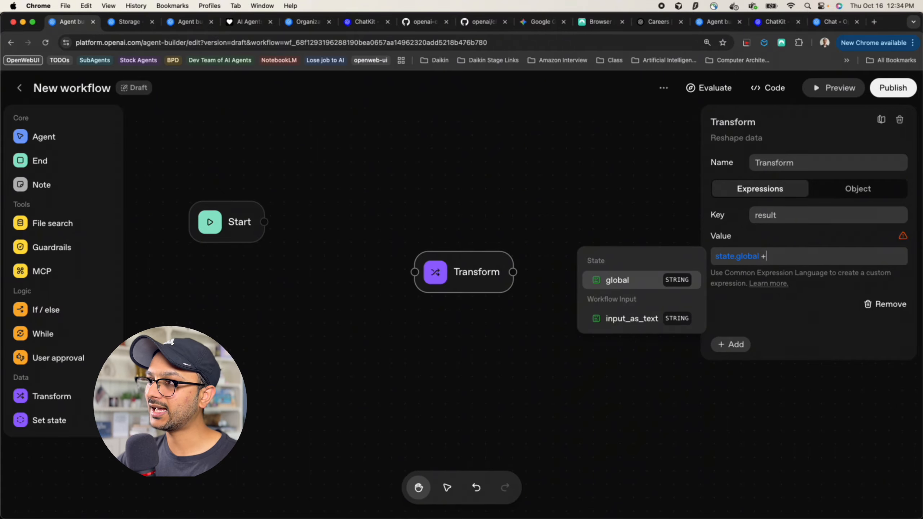
text(")
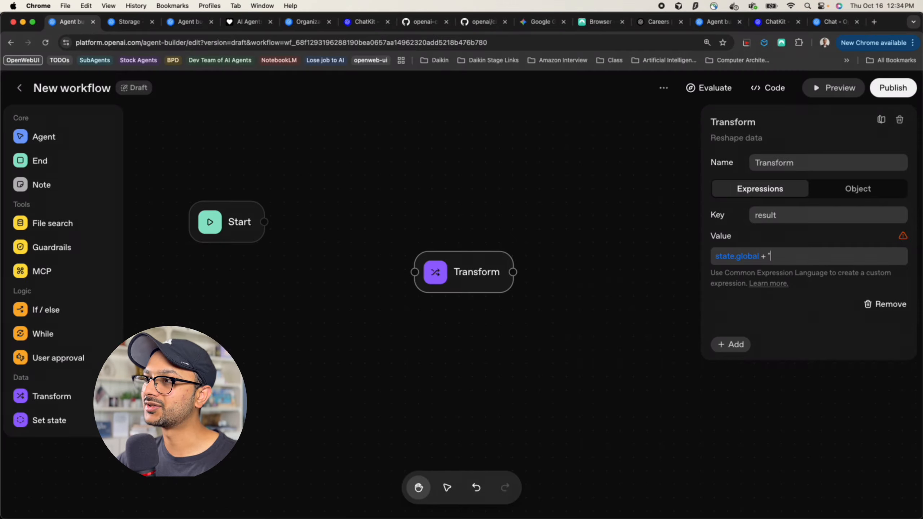
text(test")
click(765, 340)
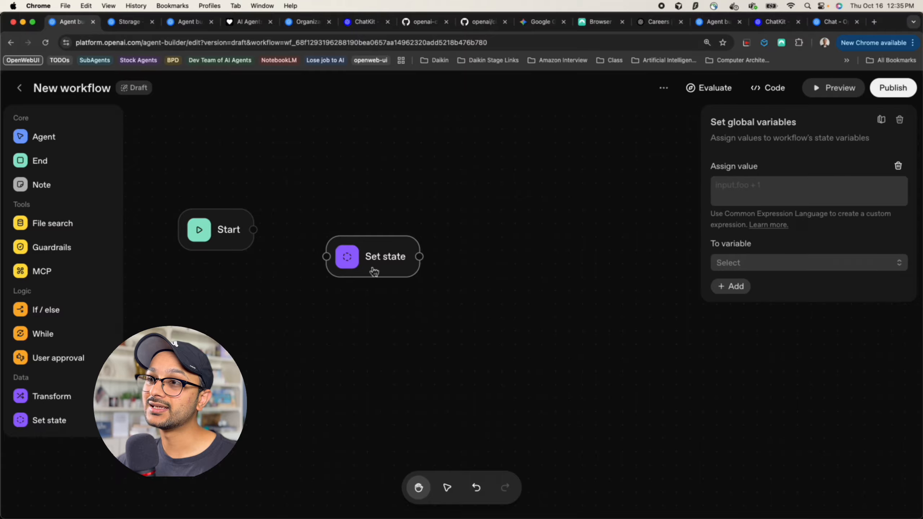
Assign workflow.input_as_text to a new string variable input_from_user, then add an Agent node
click(757, 186)
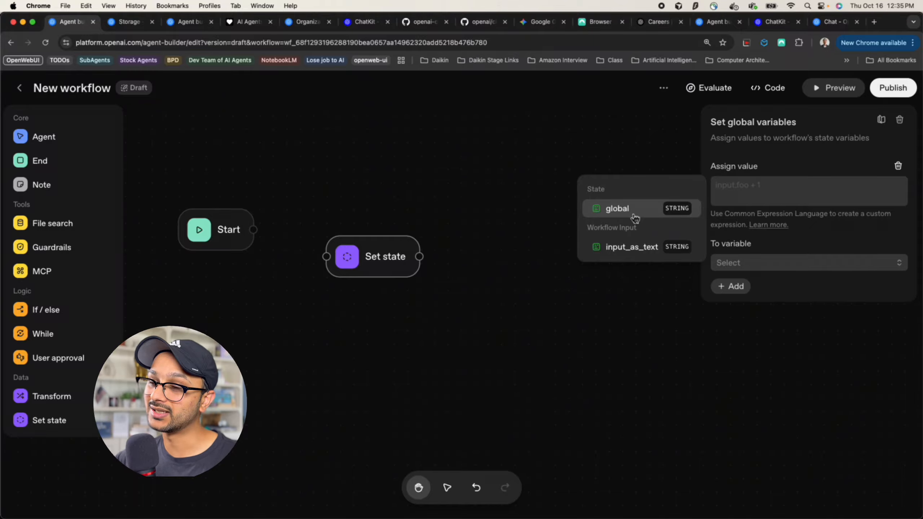
click(629, 247)
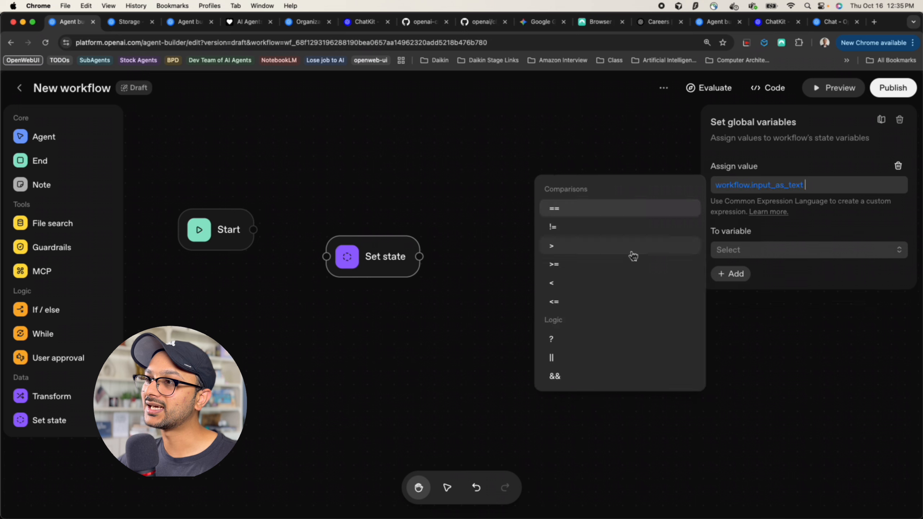
click(767, 254)
click(755, 303)
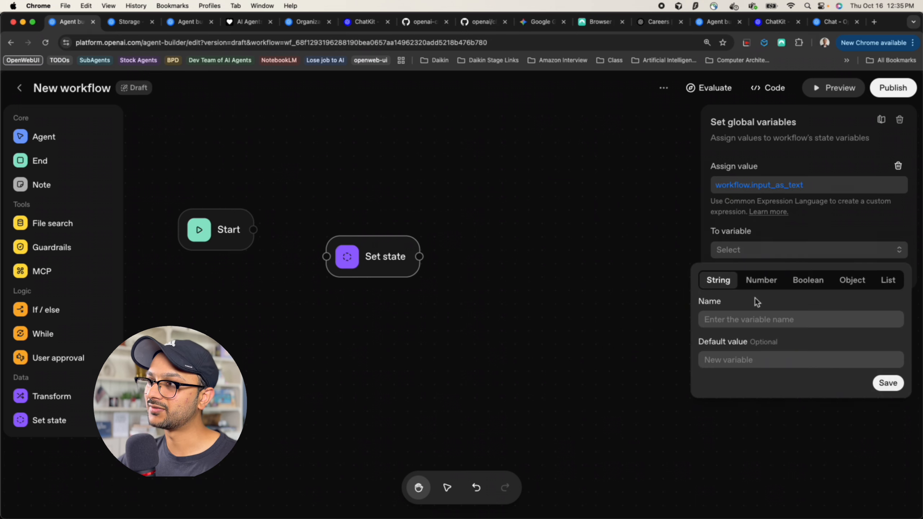
text(ib)
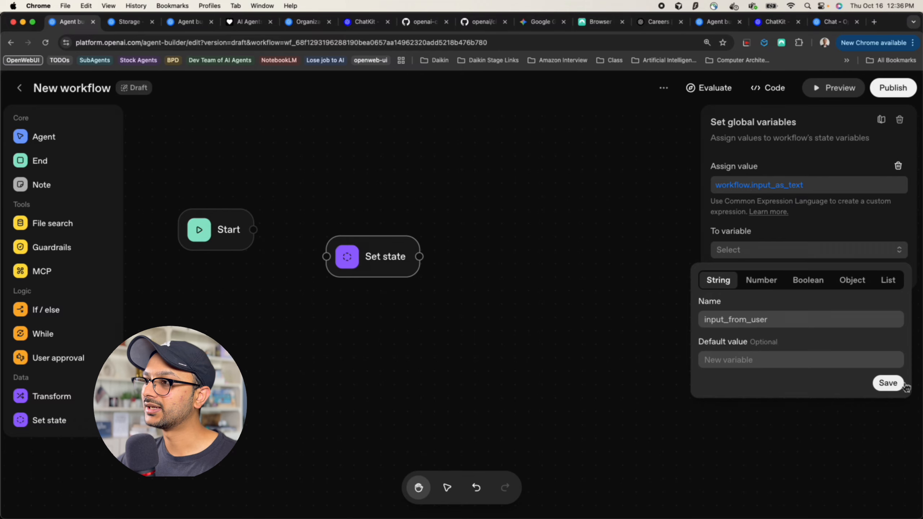
click(888, 385)
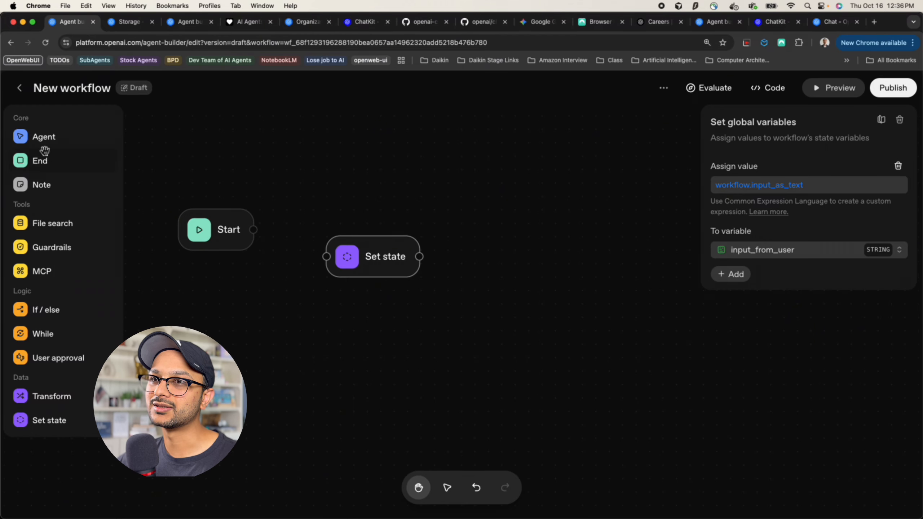
drag(41, 138, 557, 301)
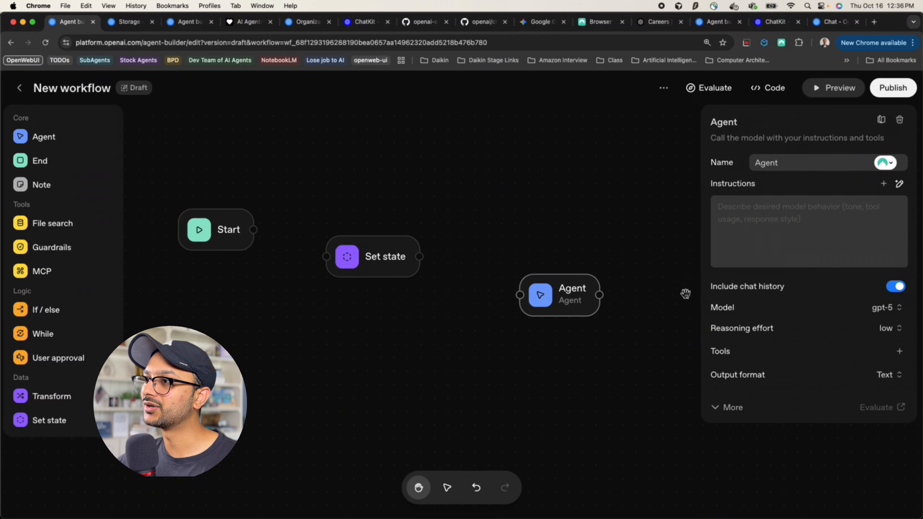
Set the Agent's instructions to {{state.global}} and add another Set state node
click(779, 211)
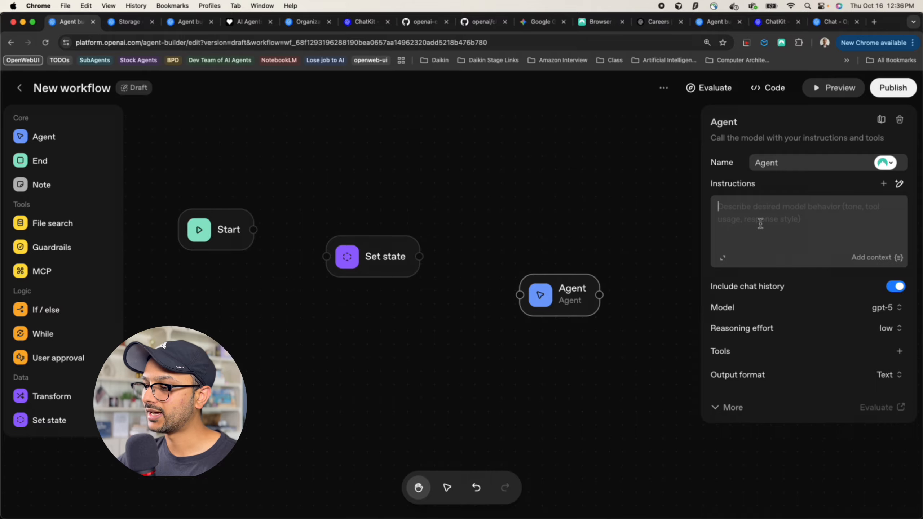
text({{)
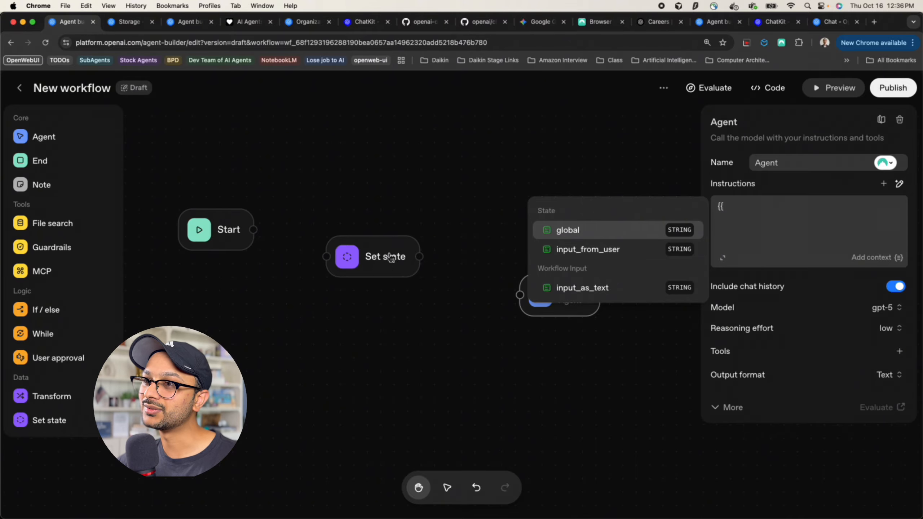
click(599, 230)
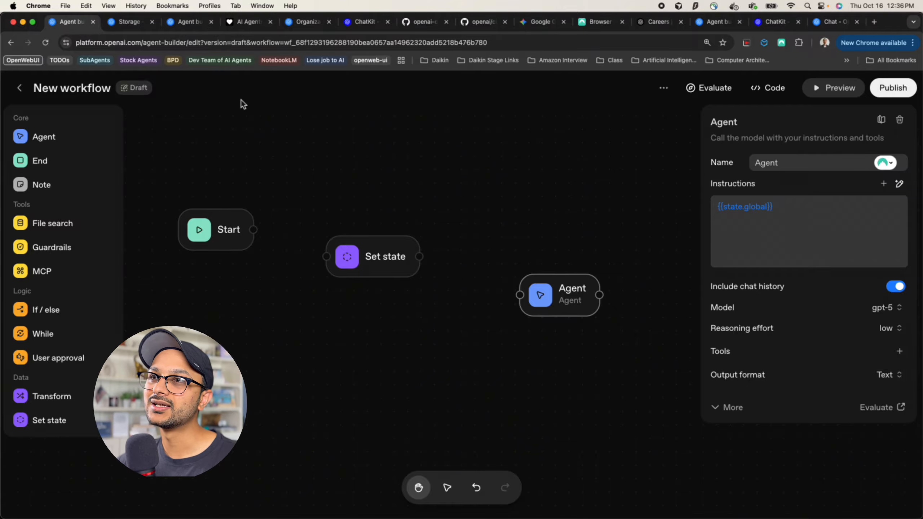
click(73, 425)
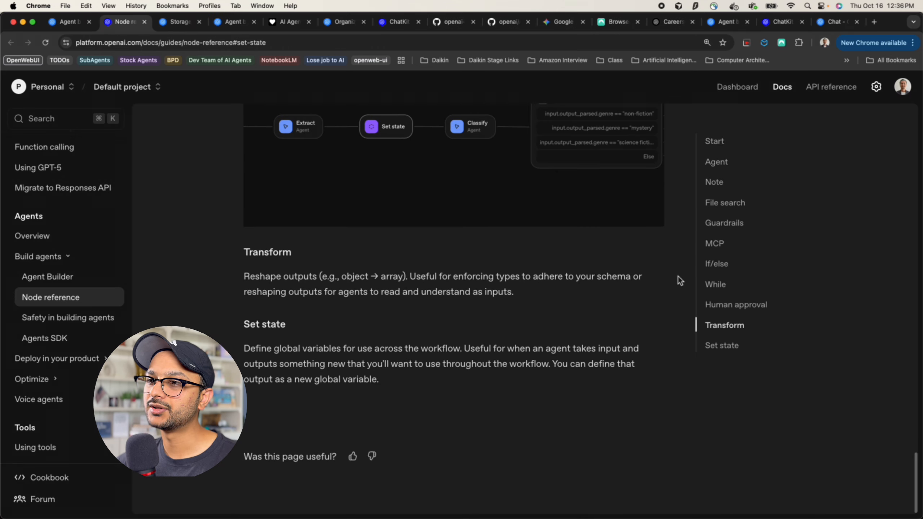
Highlight the Set state description in the Node reference, then return to the Agent Builder tab
drag(245, 349, 407, 380)
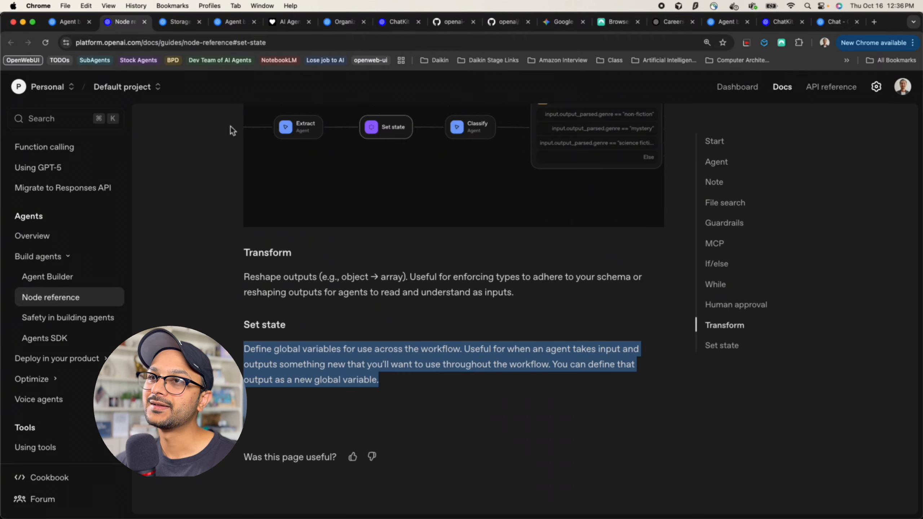
click(72, 28)
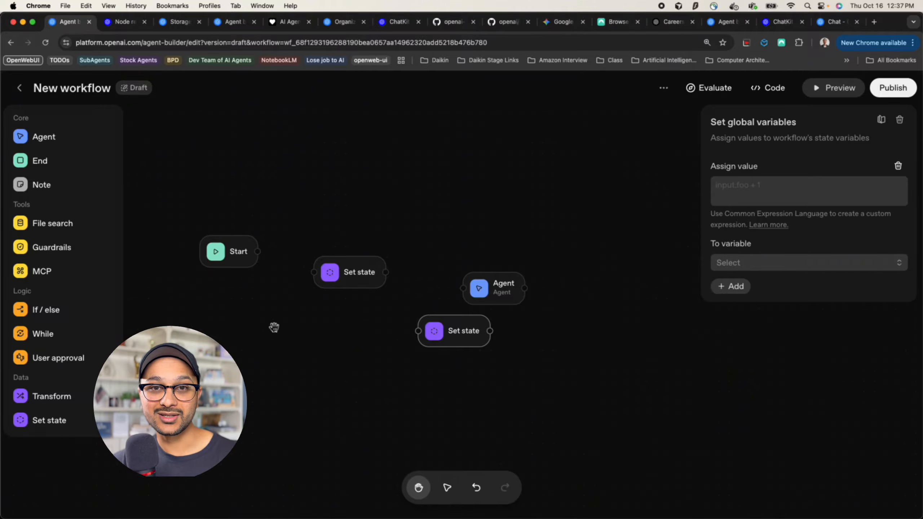
Leave the current workflow and open the Customer service template from the Templates list
click(195, 198)
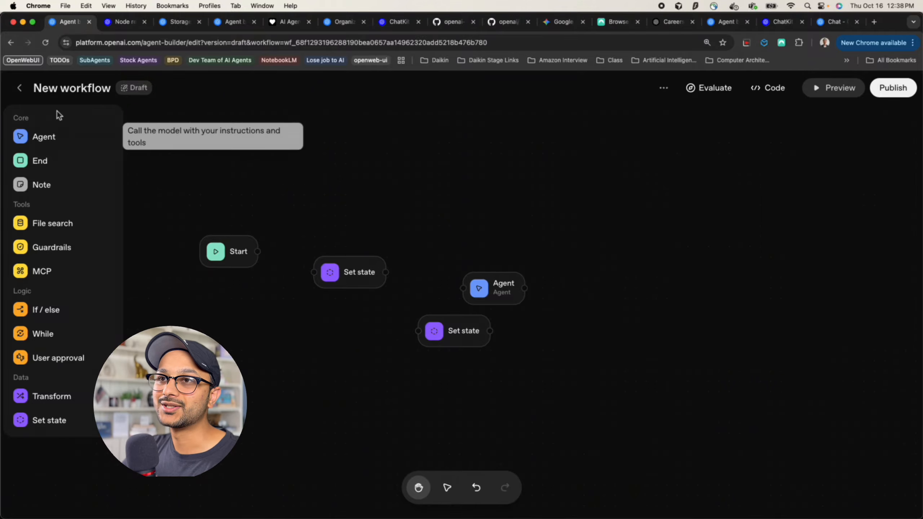
click(20, 88)
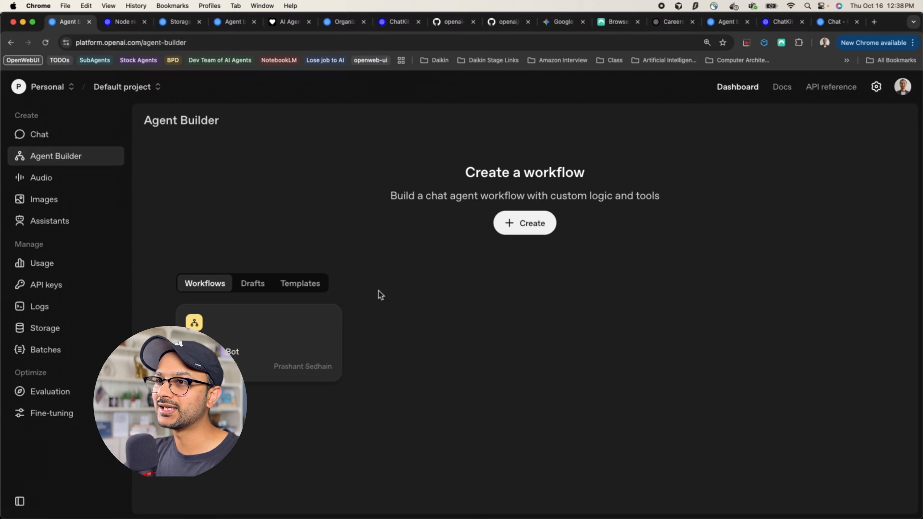
click(300, 283)
scroll(404, 315, down, 2)
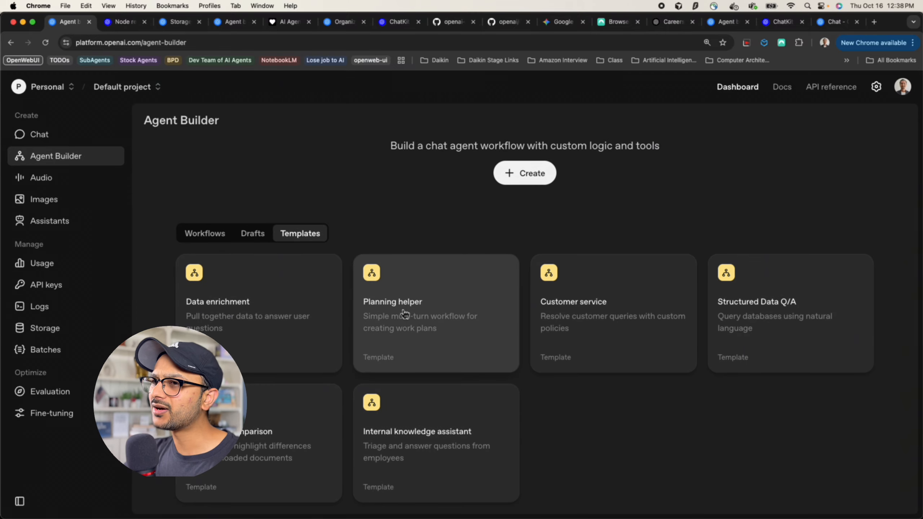
click(607, 306)
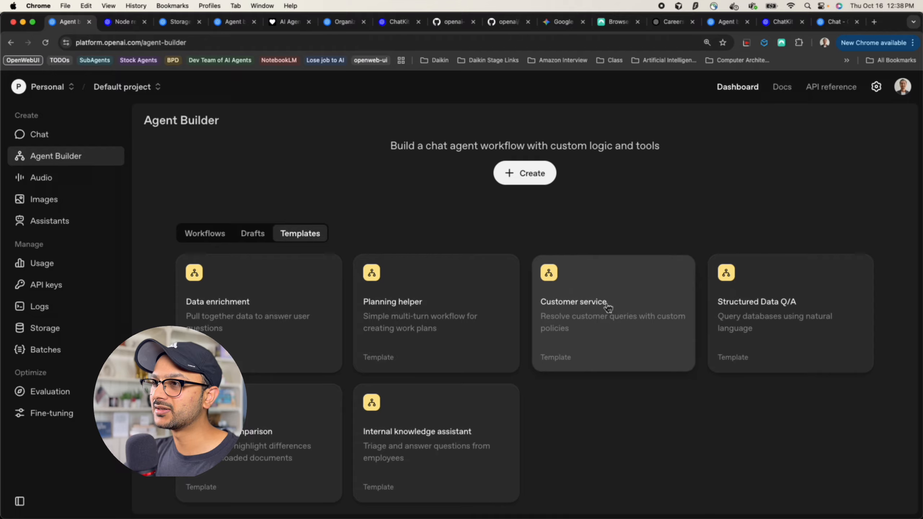
Pan the Customer service workflow and inspect the Start node's input variables
scroll(546, 293, down, 5)
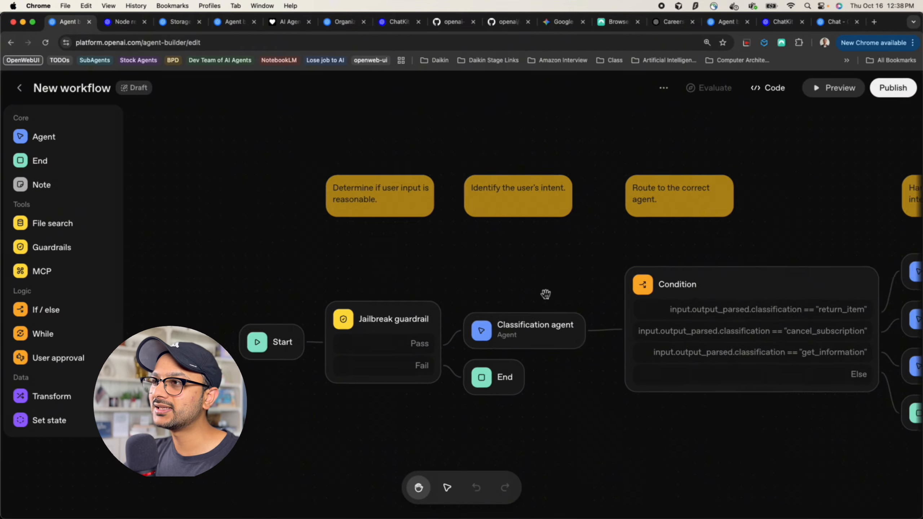
drag(546, 294, 498, 294)
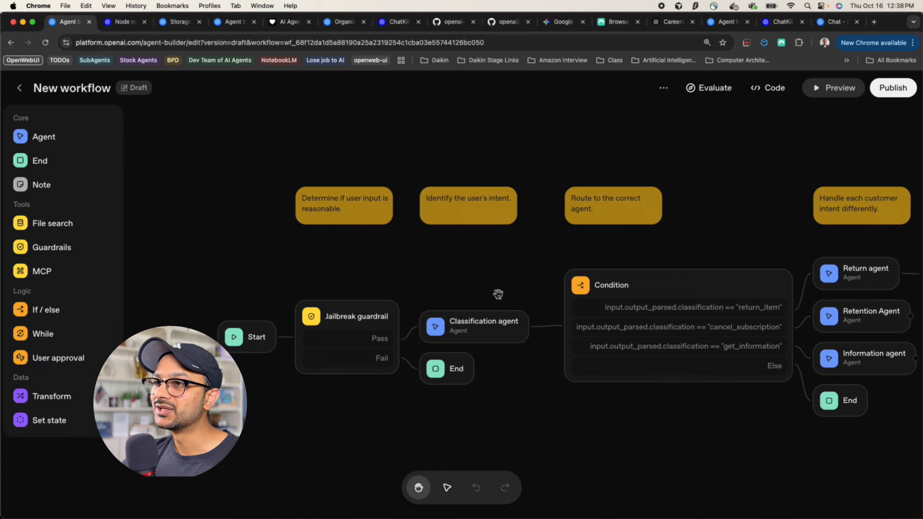
drag(320, 270, 320, 221)
click(258, 283)
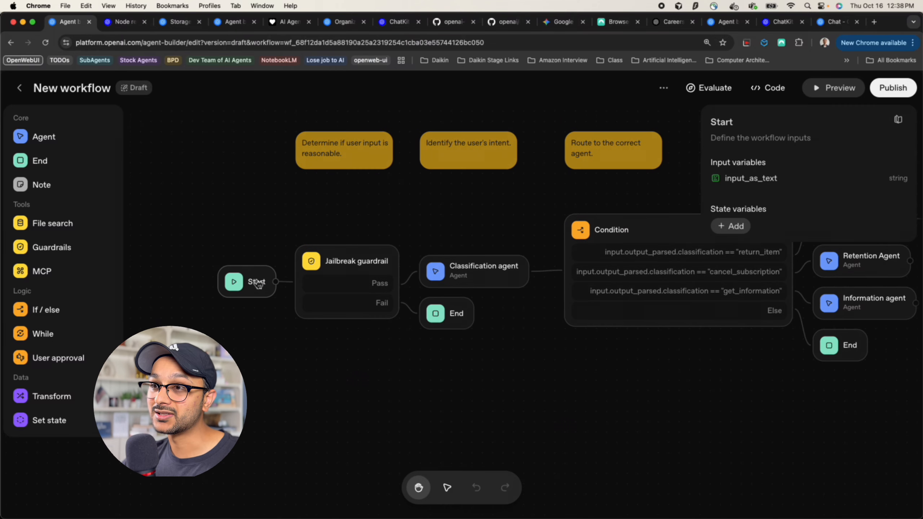
drag(478, 233, 446, 280)
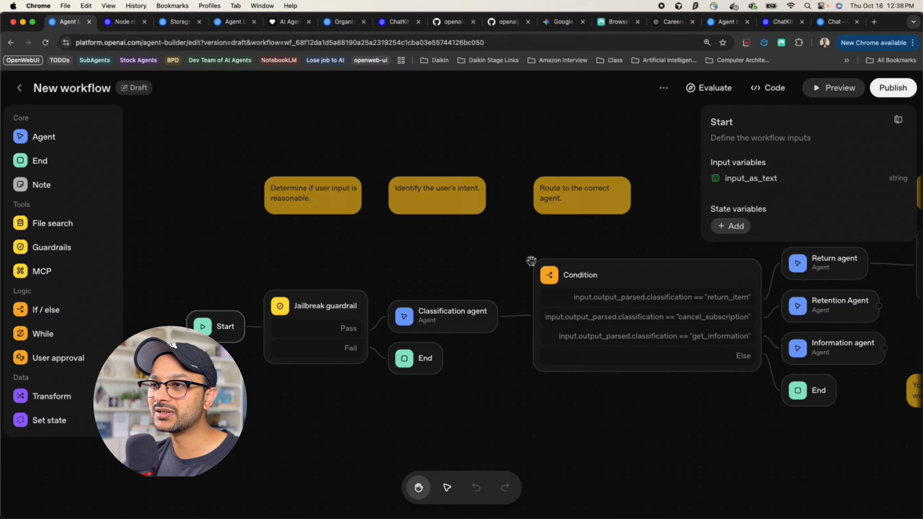
Show the Jailbreak guardrail settings, with only the Jailbreak check on input_as_text
click(312, 312)
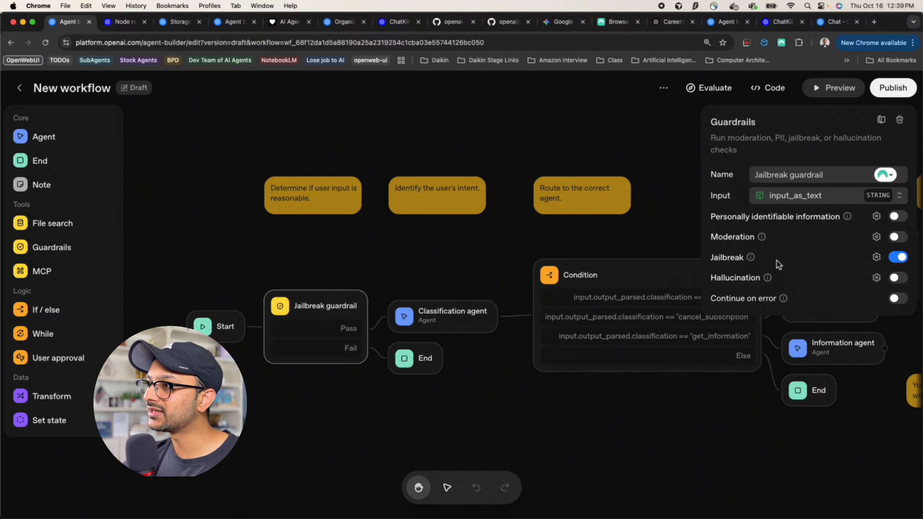
mouse_move(751, 258)
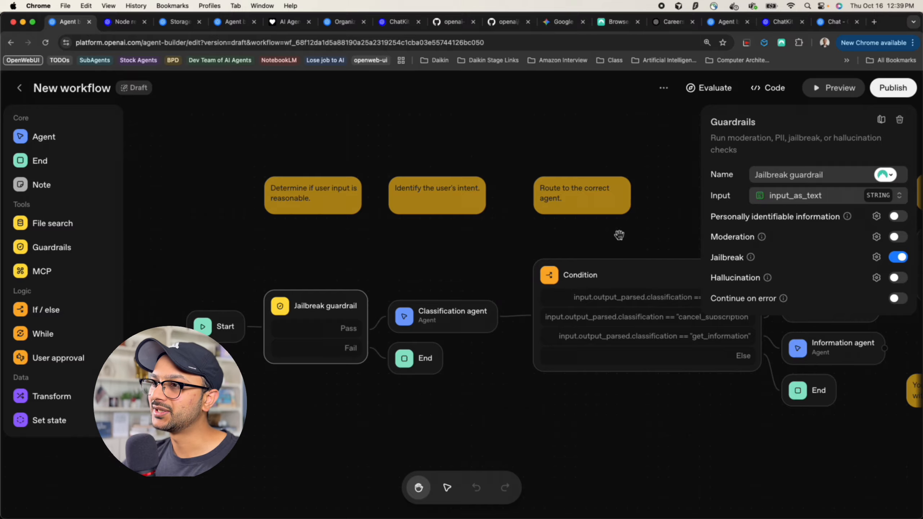
click(331, 309)
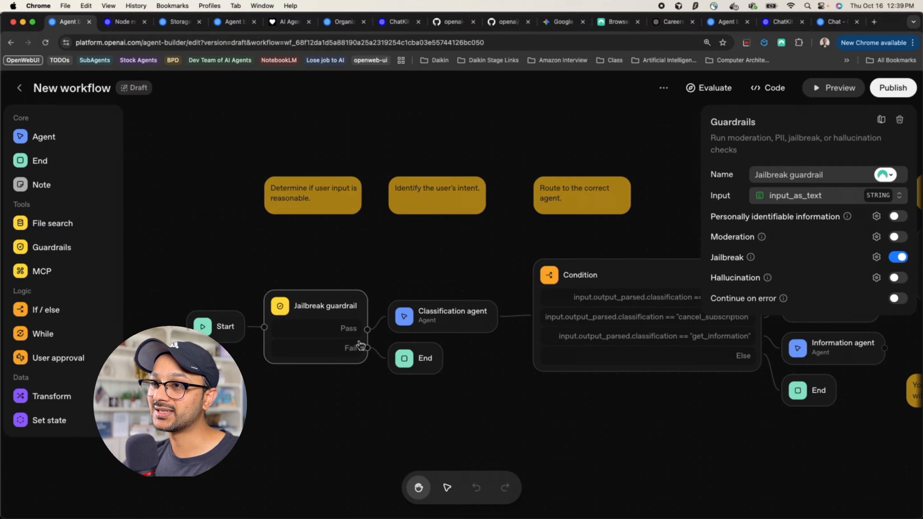
click(336, 283)
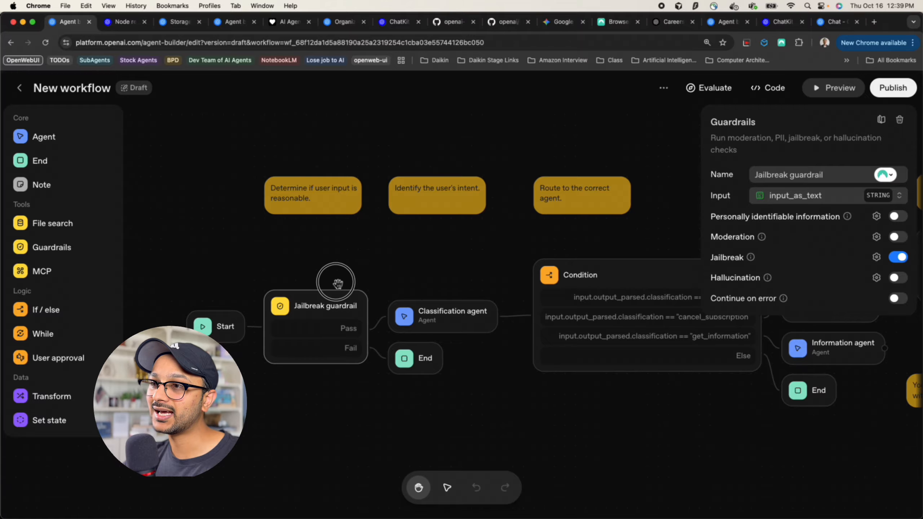
drag(356, 298, 325, 303)
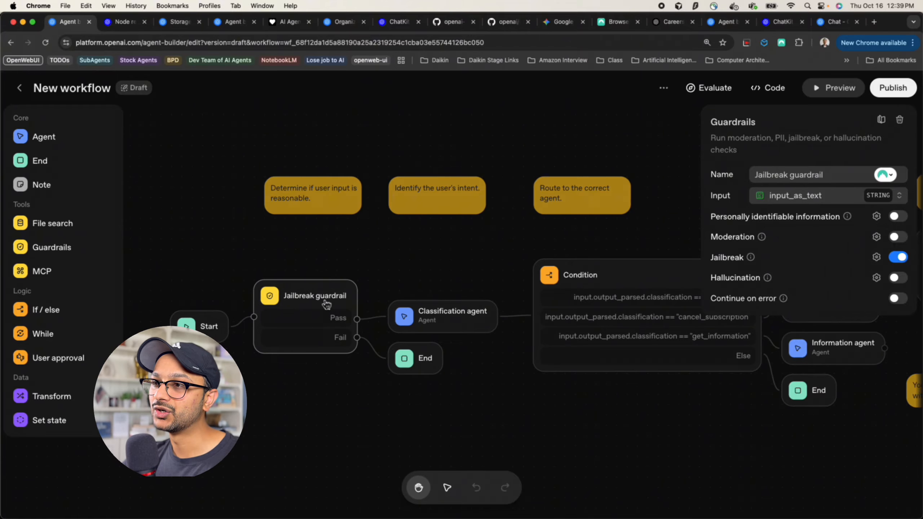
scroll(327, 305, up, 3)
drag(425, 295, 335, 231)
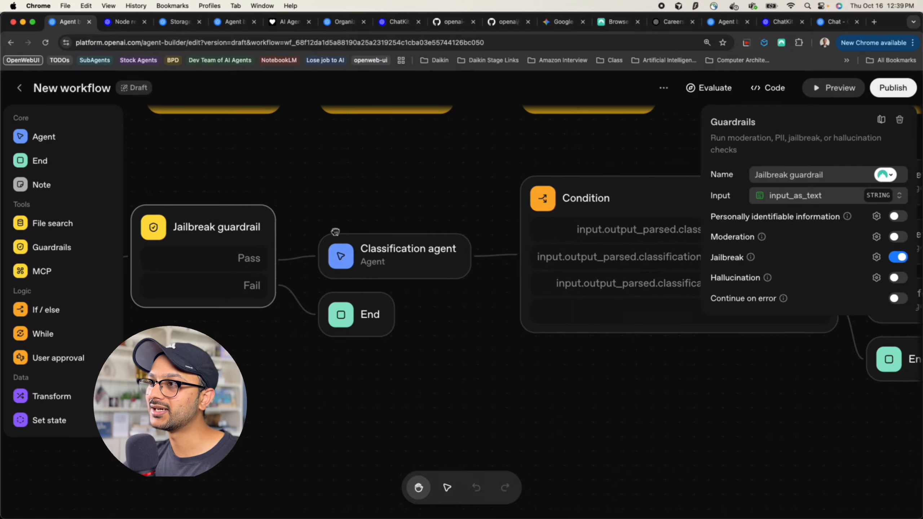
Open the Classification agent, pick out its return_item, cancel_subscription and get_information categories, and view its response_schema
click(392, 261)
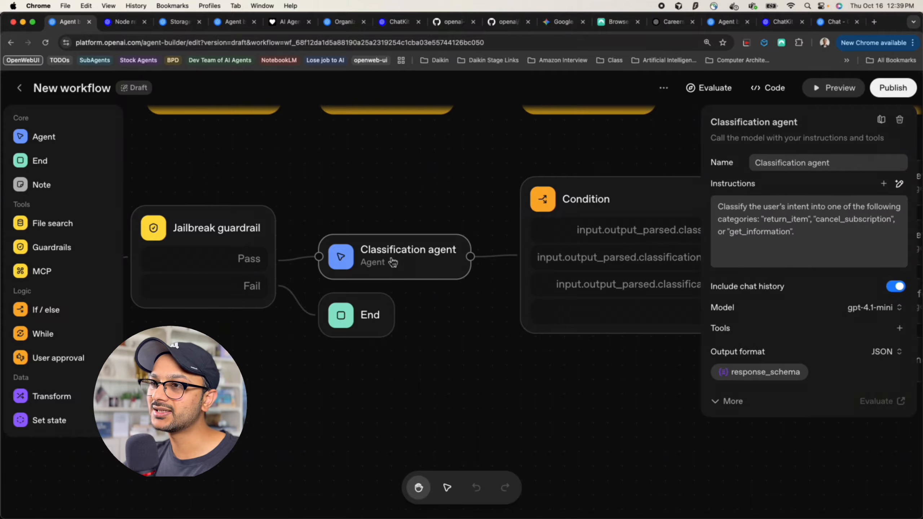
drag(831, 252, 674, 212)
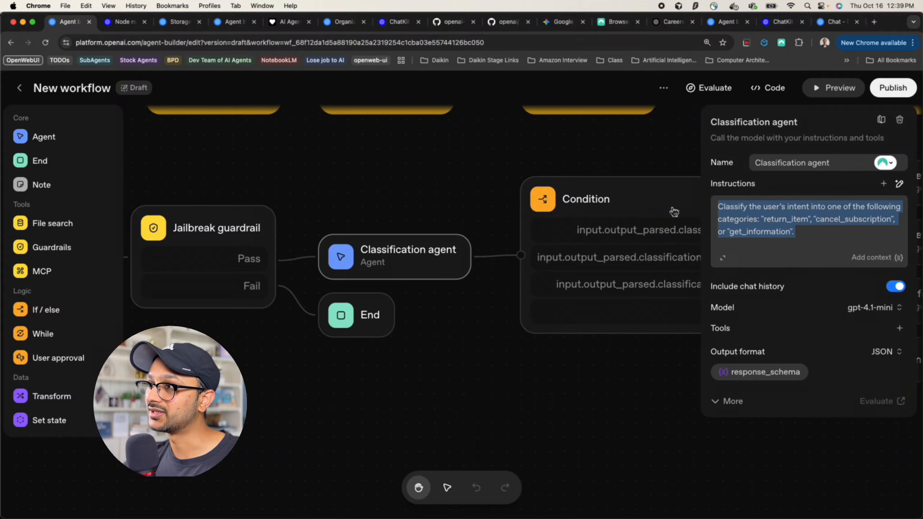
click(803, 232)
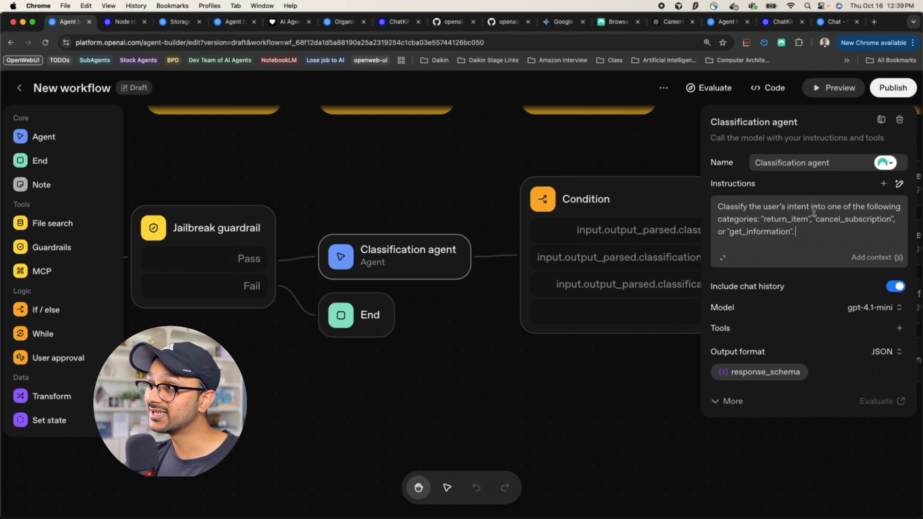
double_click(777, 223)
double_click(836, 220)
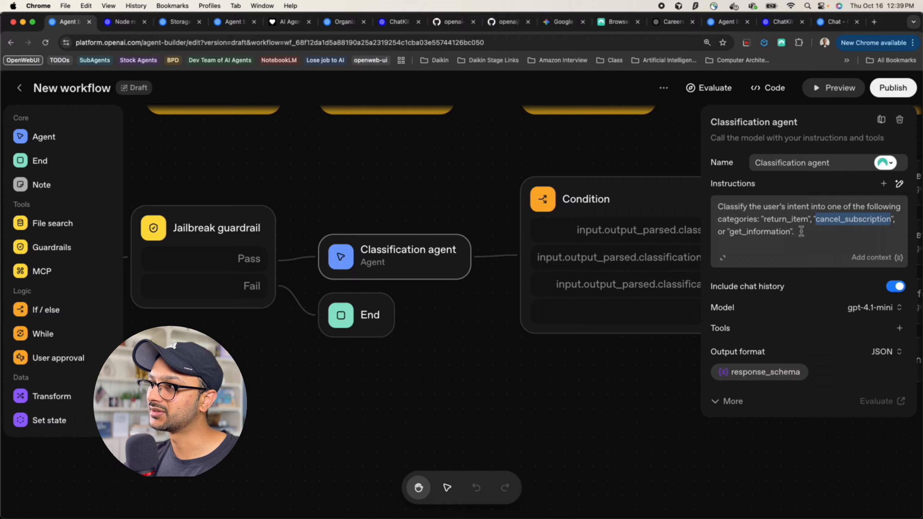
double_click(766, 232)
mouse_move(784, 287)
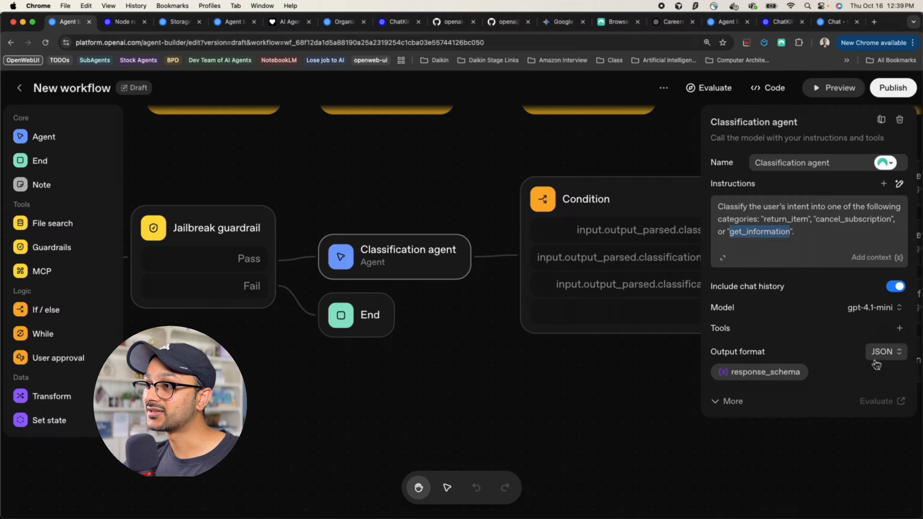
click(748, 375)
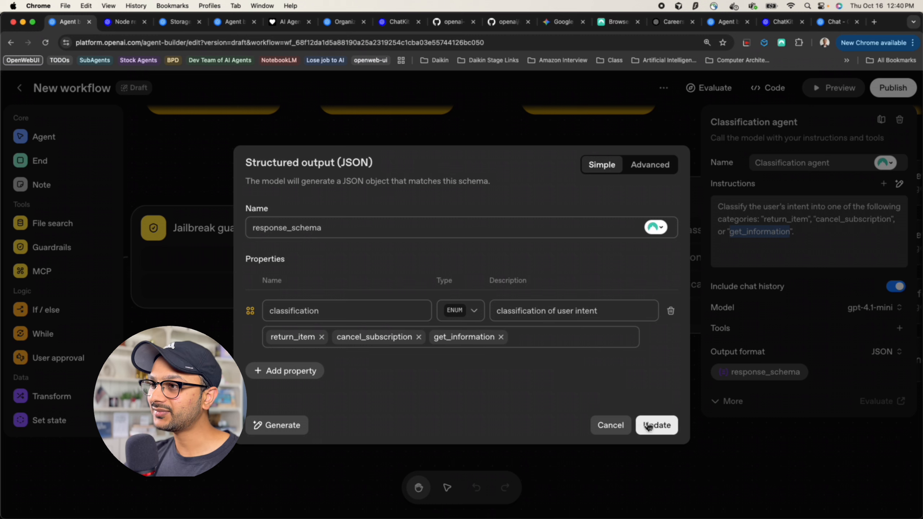
Cancel the schema and pan to the branch agents after the Condition node, inspecting output_parsed.classification
click(620, 427)
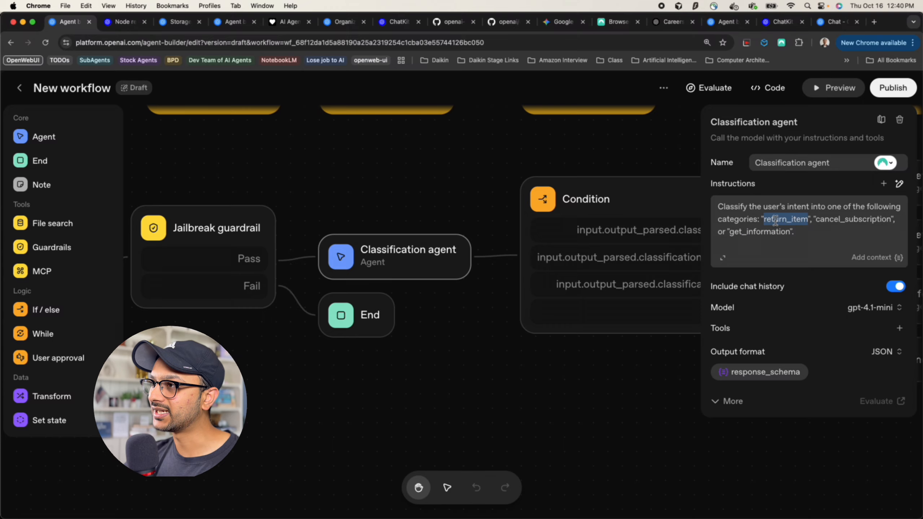
double_click(845, 220)
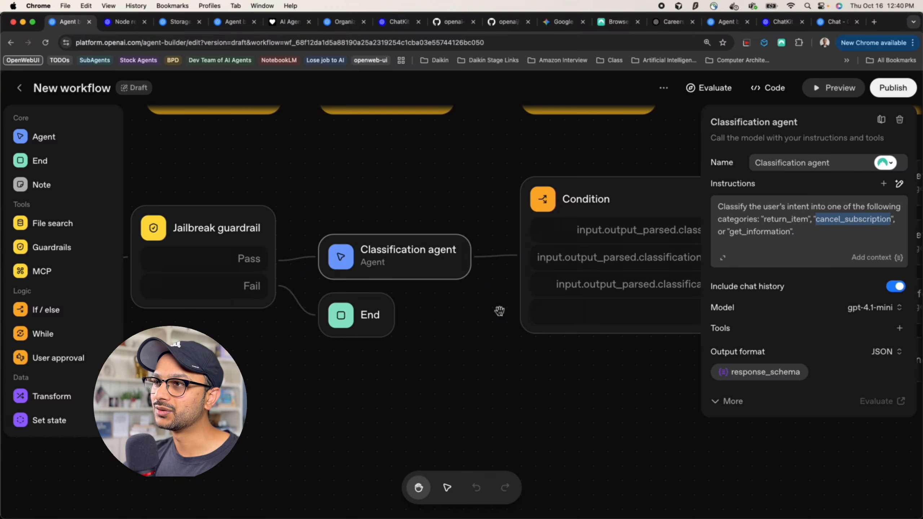
drag(498, 310, 478, 324)
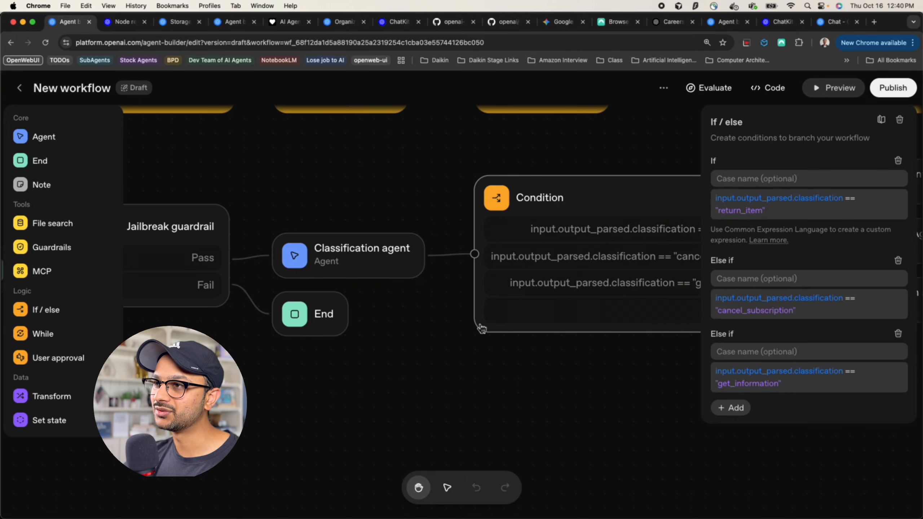
drag(513, 383, 264, 388)
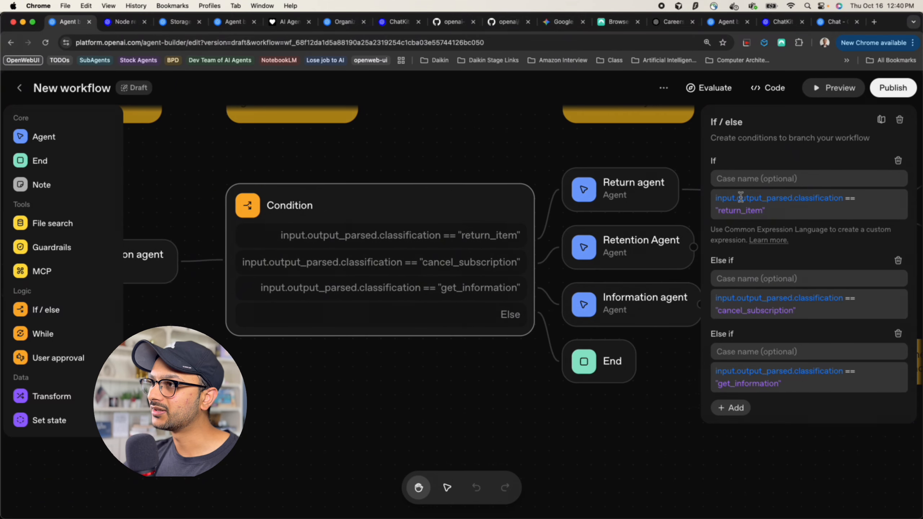
double_click(767, 201)
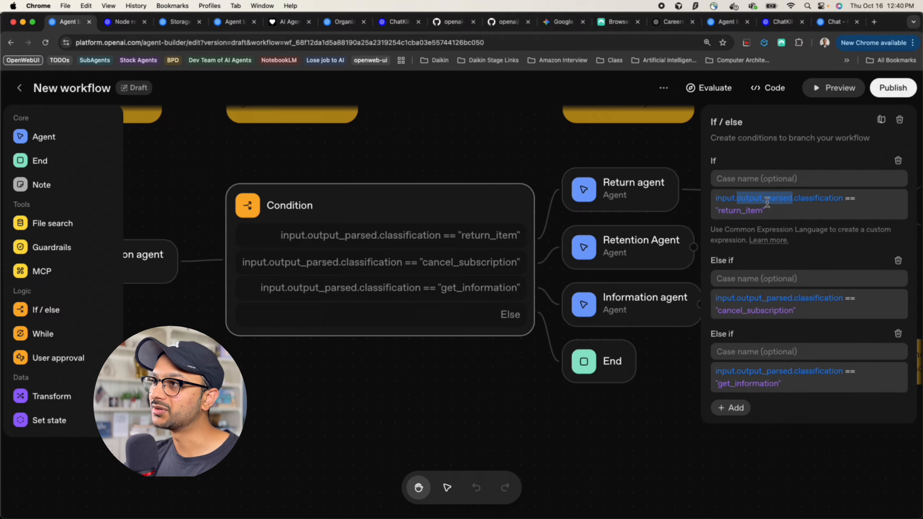
double_click(835, 201)
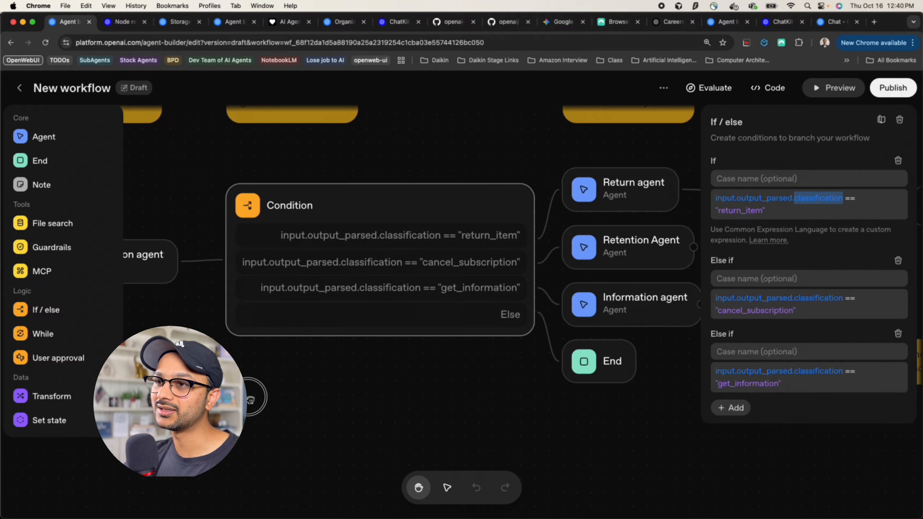
Recheck the classification property in the Classification agent's output schema, then cancel without changes
drag(250, 399, 312, 399)
click(199, 269)
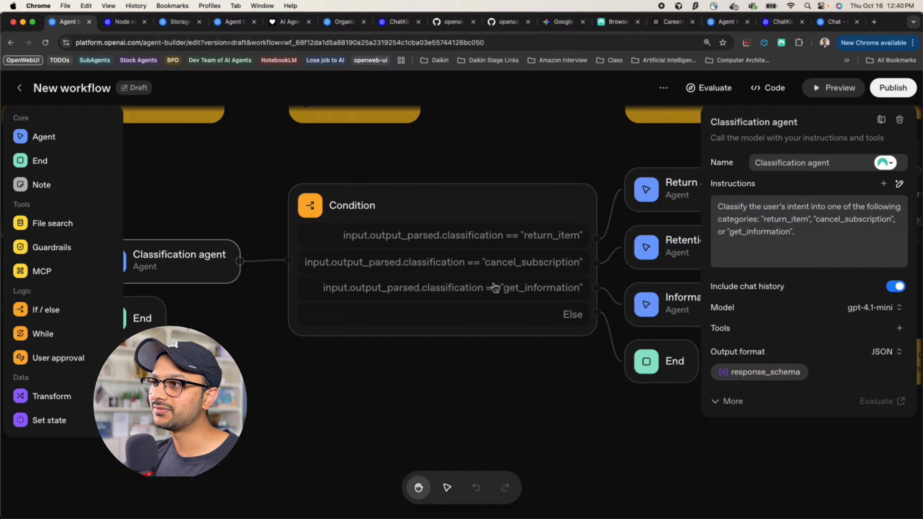
click(758, 374)
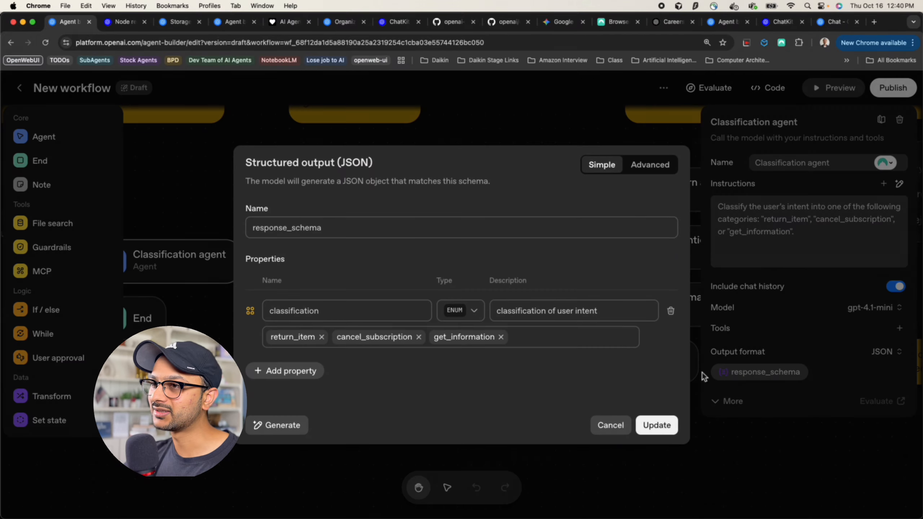
double_click(296, 310)
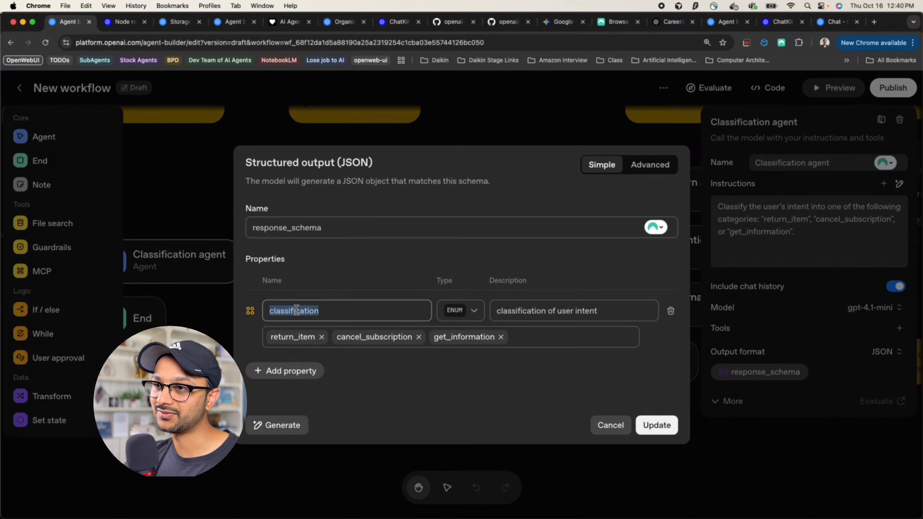
click(603, 425)
Show the Condition node's three branches, then open the Return agent's settings
drag(371, 380, 337, 381)
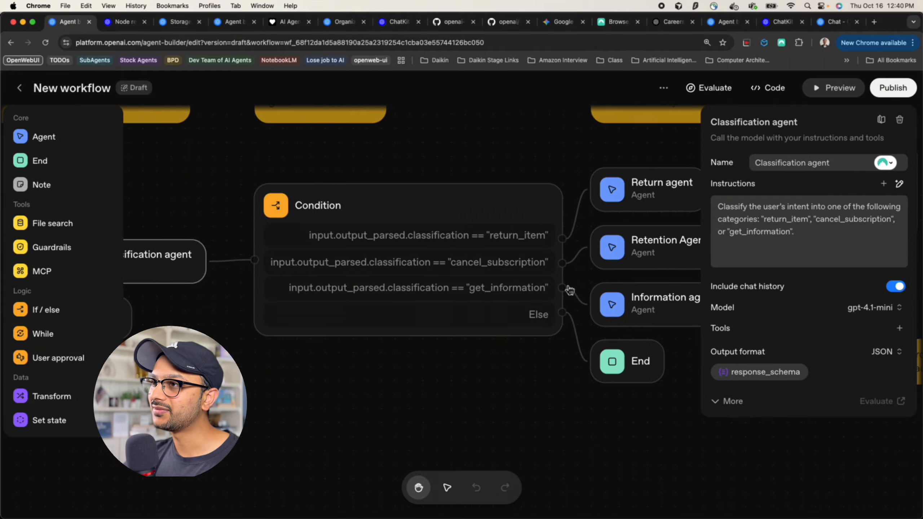
click(478, 215)
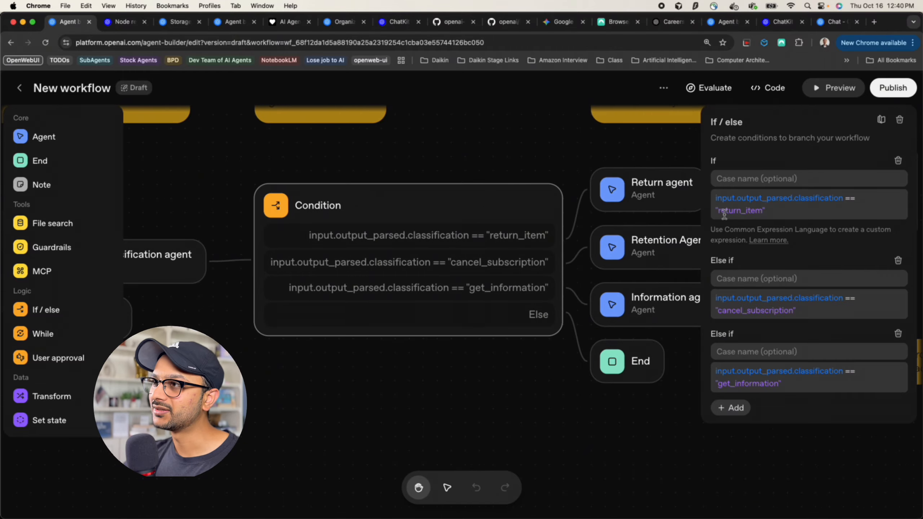
drag(491, 372, 442, 371)
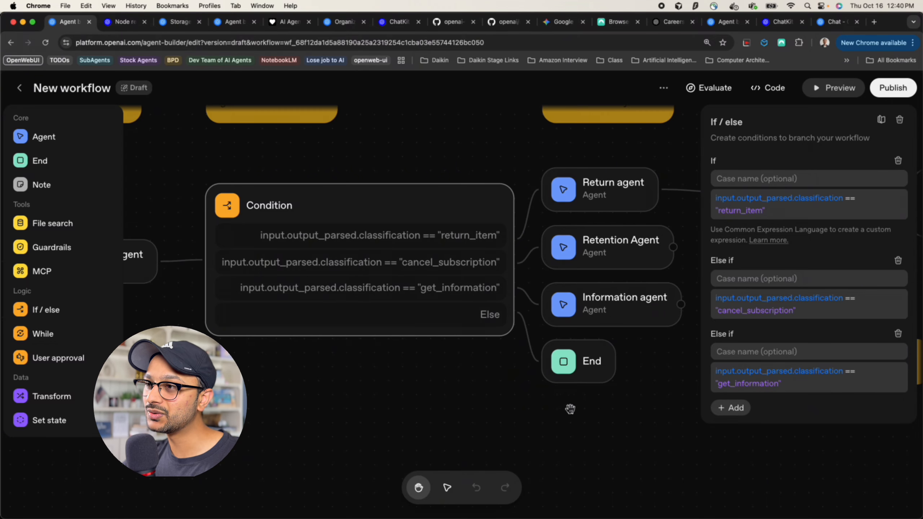
click(527, 411)
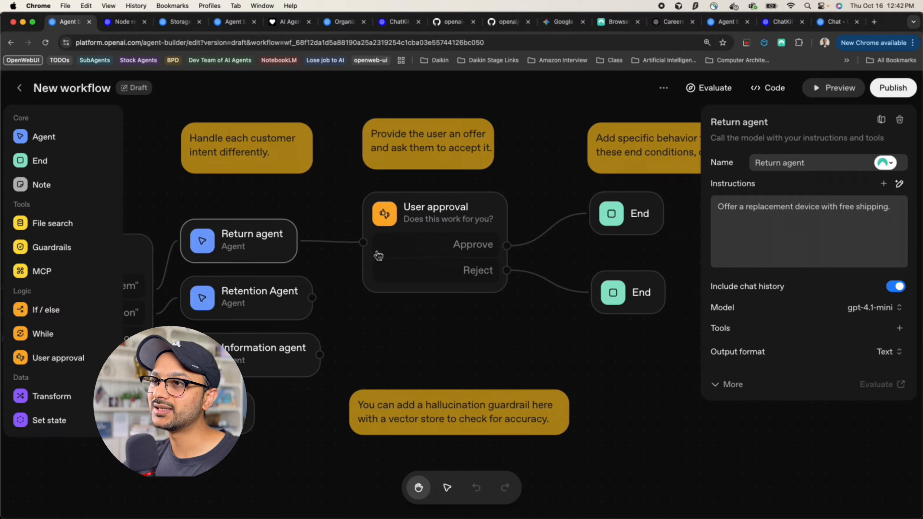
Check the User approval node, then zoom out and open the Retention Agent's settings
click(408, 256)
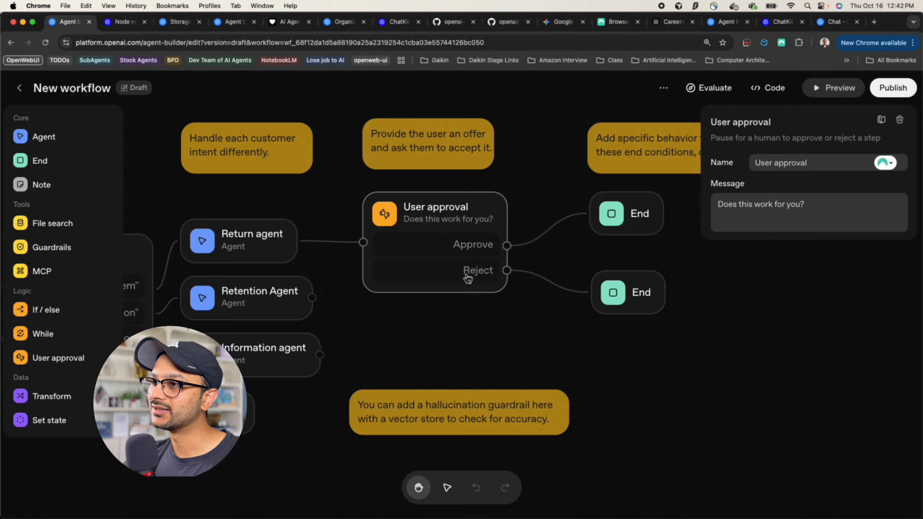
drag(507, 327, 509, 299)
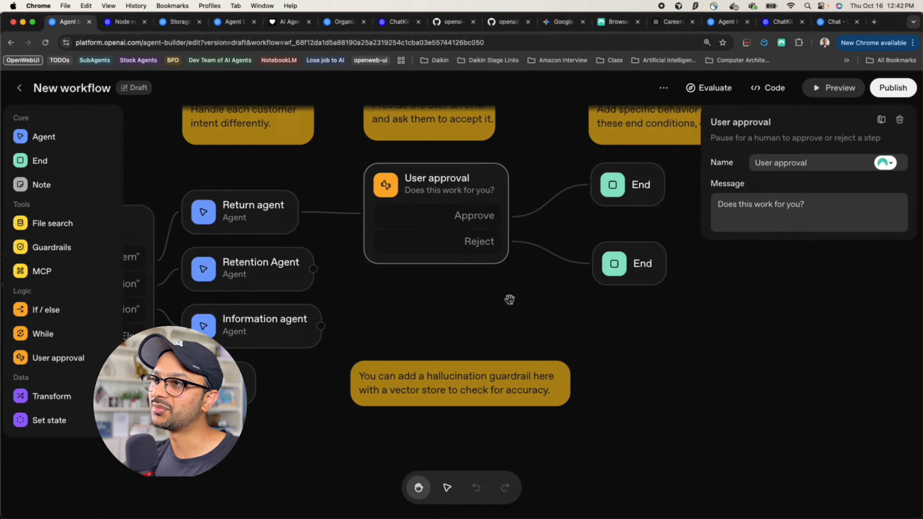
scroll(429, 347, down, 3)
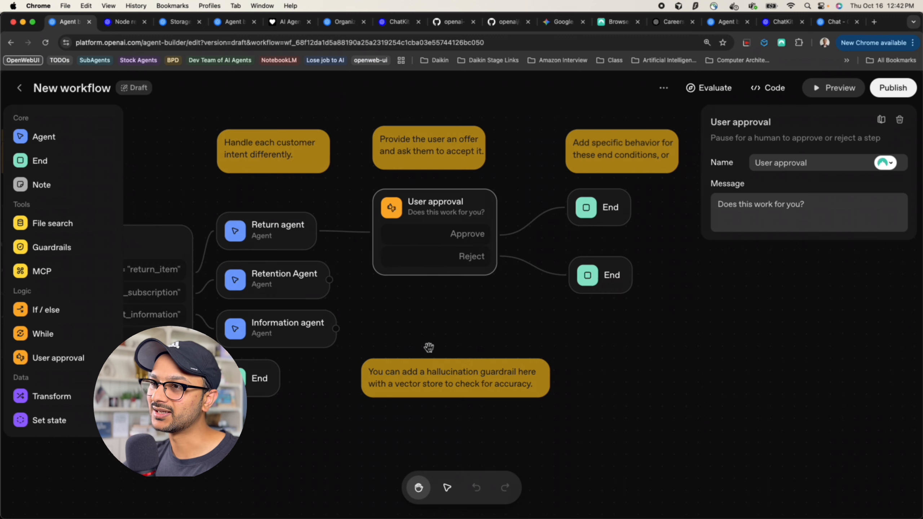
click(305, 284)
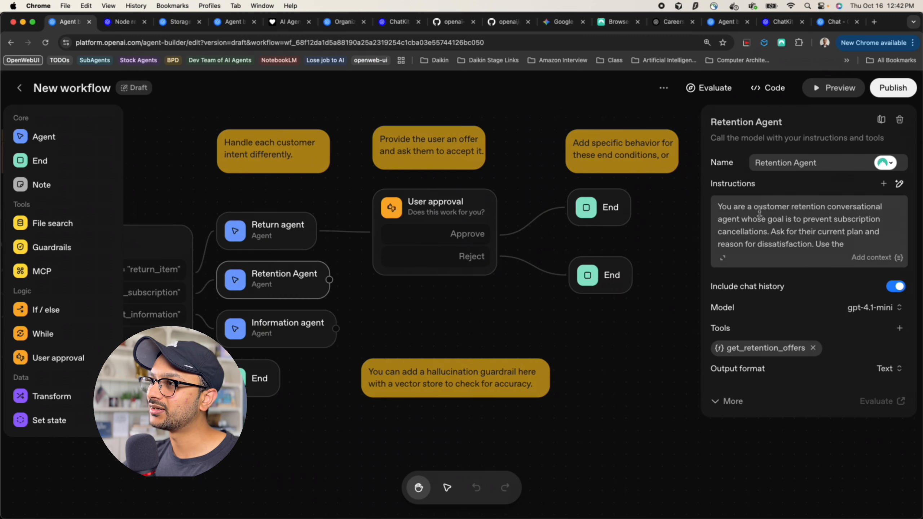
Read the Retention Agent's instructions down to the 20% one-year offer and its Tools section
drag(756, 207, 852, 245)
scroll(852, 242, up, 3)
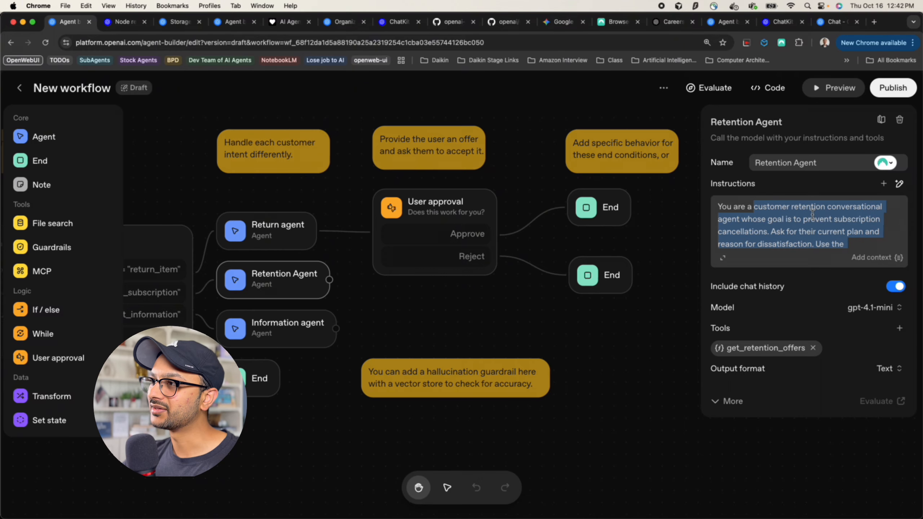
scroll(801, 228, down, 1)
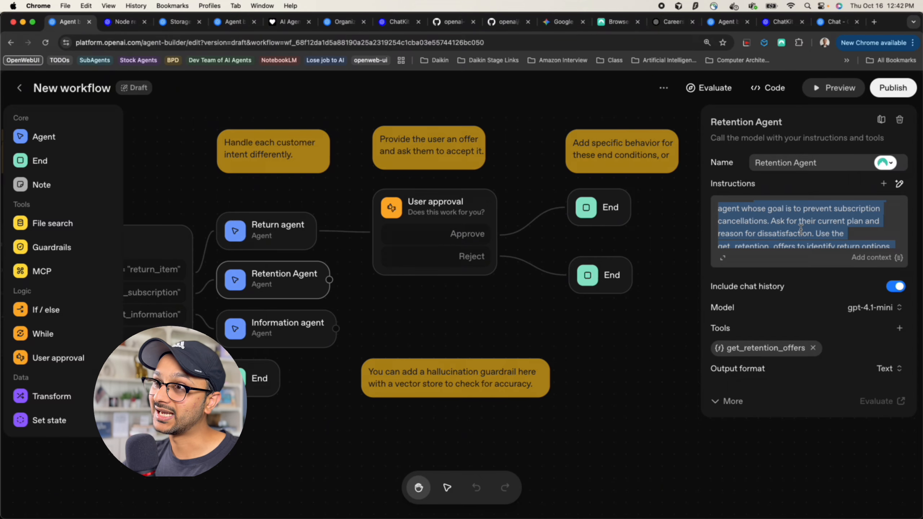
scroll(801, 228, down, 2)
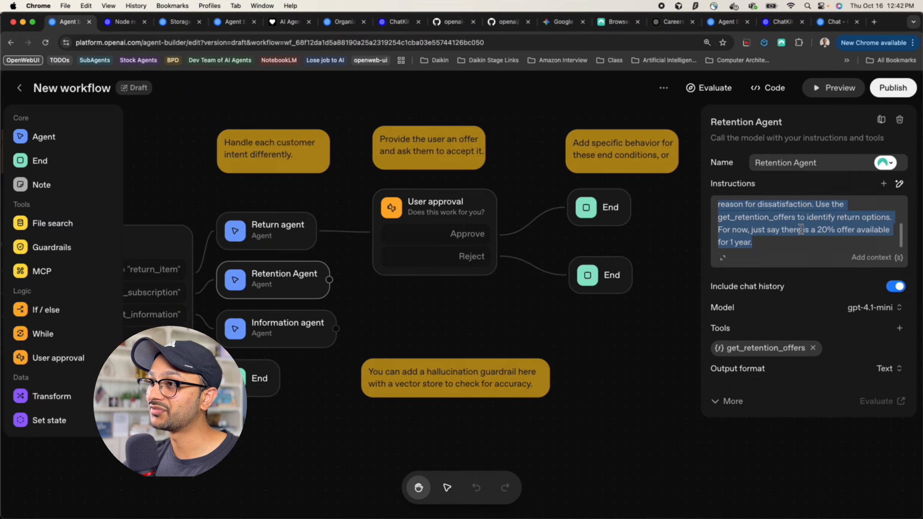
click(770, 245)
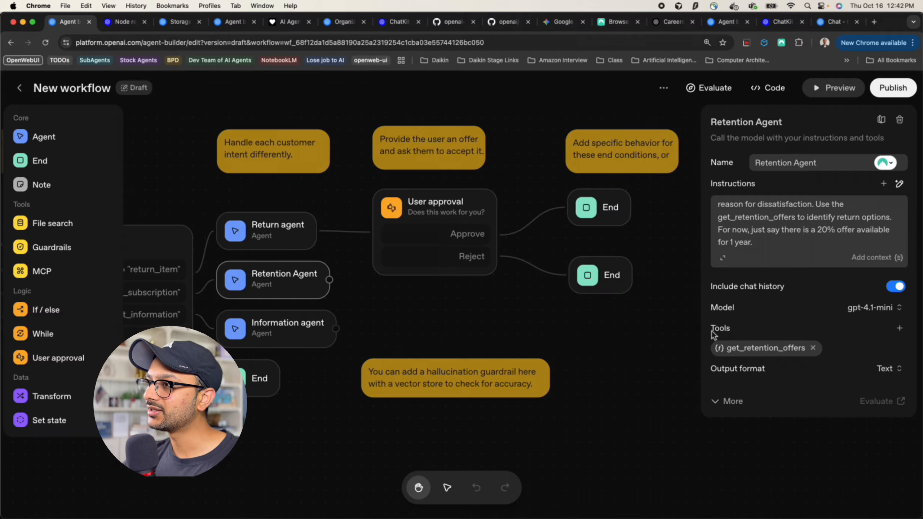
drag(711, 330, 739, 332)
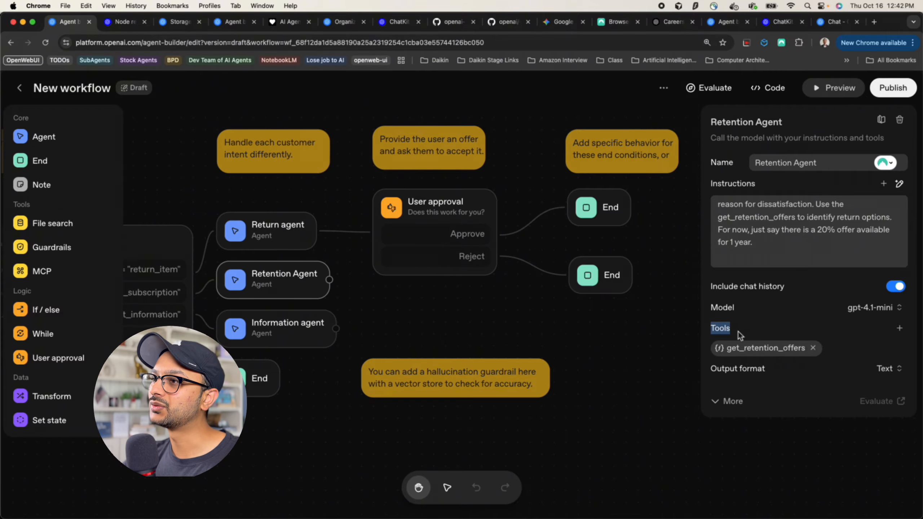
Scroll through the get_retention_offers function schema, then cancel the Edit function dialog
click(762, 349)
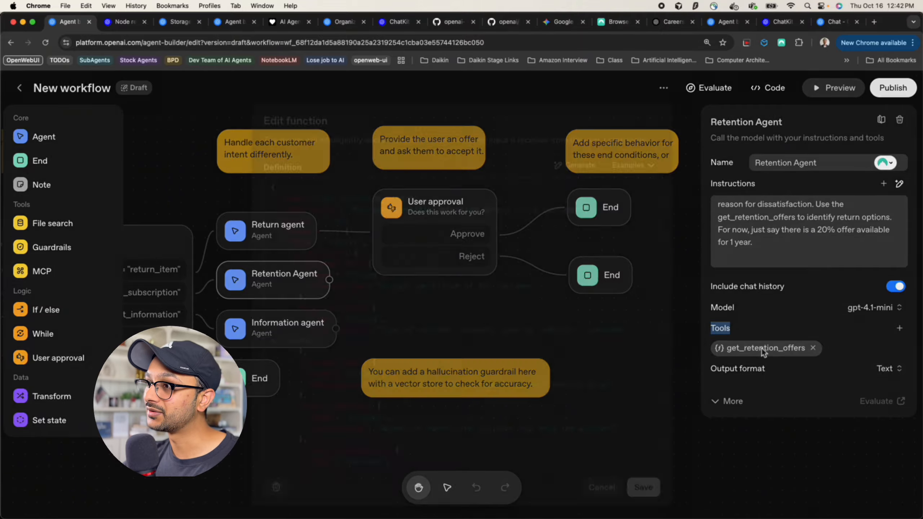
scroll(529, 312, down, 3)
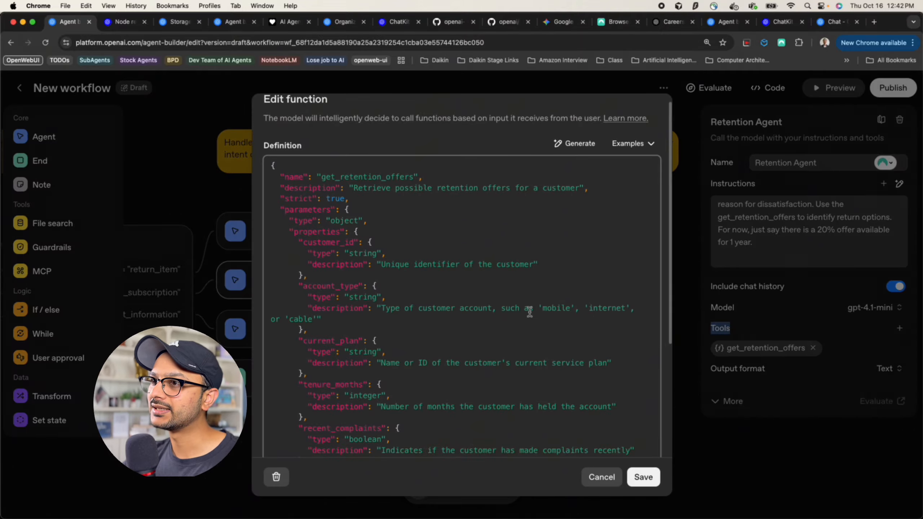
scroll(529, 312, down, 1)
scroll(529, 312, up, 4)
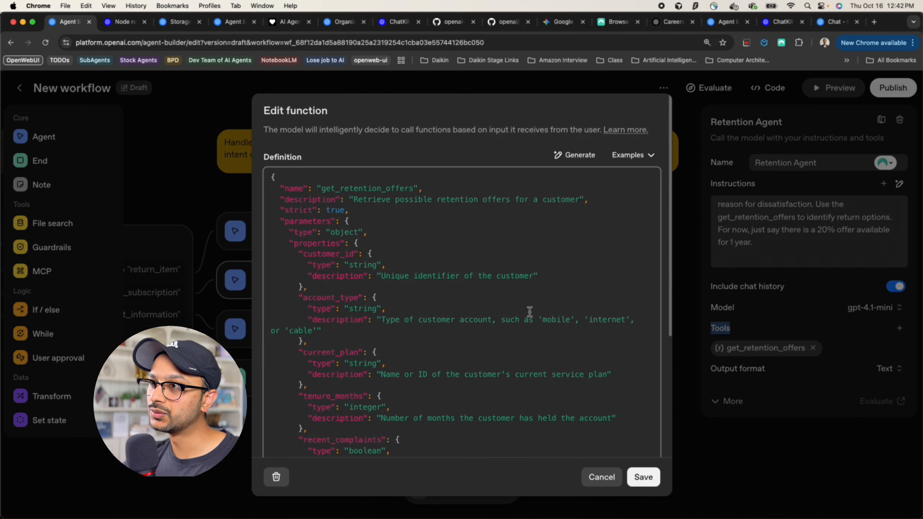
scroll(529, 311, down, 5)
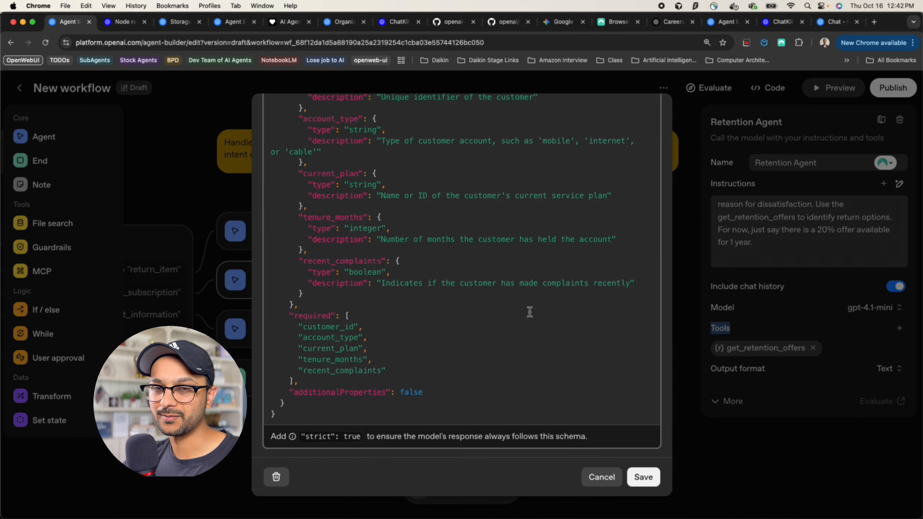
scroll(529, 312, up, 5)
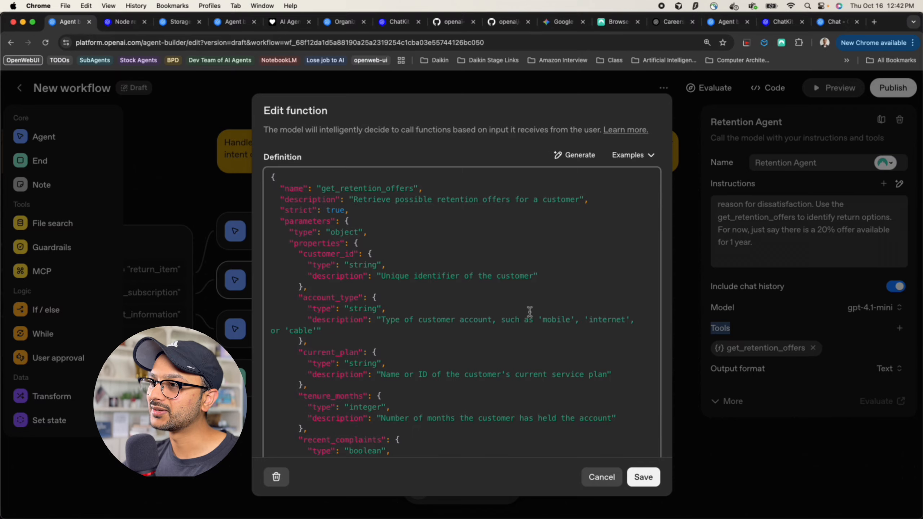
click(601, 477)
Reopen get_retention_offers and examine its function name and description fields
click(760, 348)
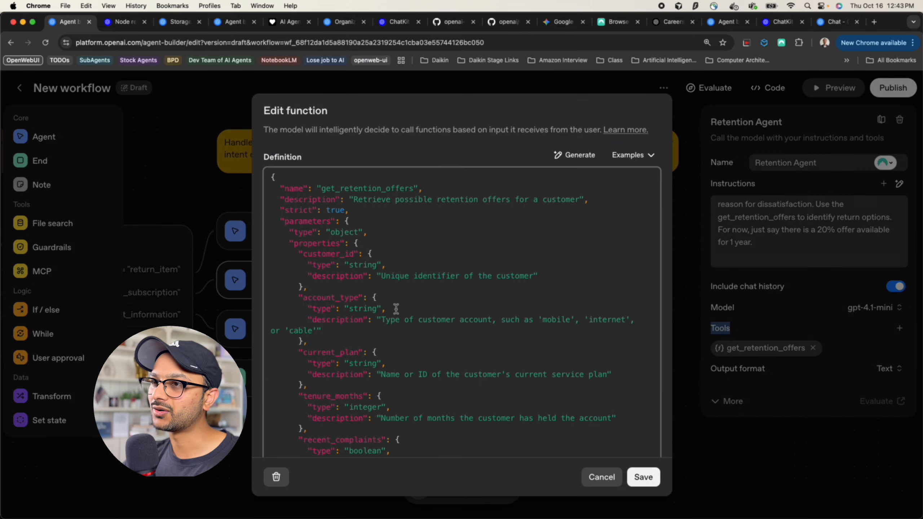
drag(318, 189, 413, 188)
double_click(368, 189)
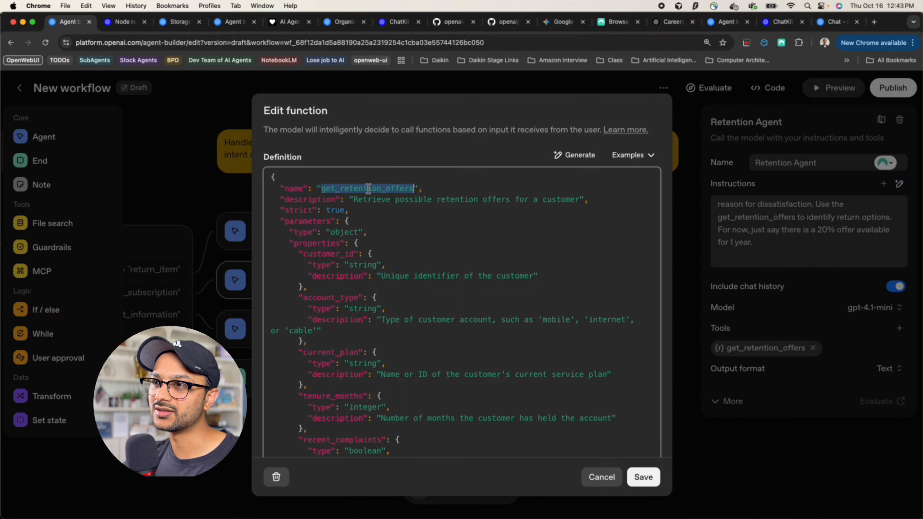
double_click(299, 200)
scroll(359, 278, down, 1)
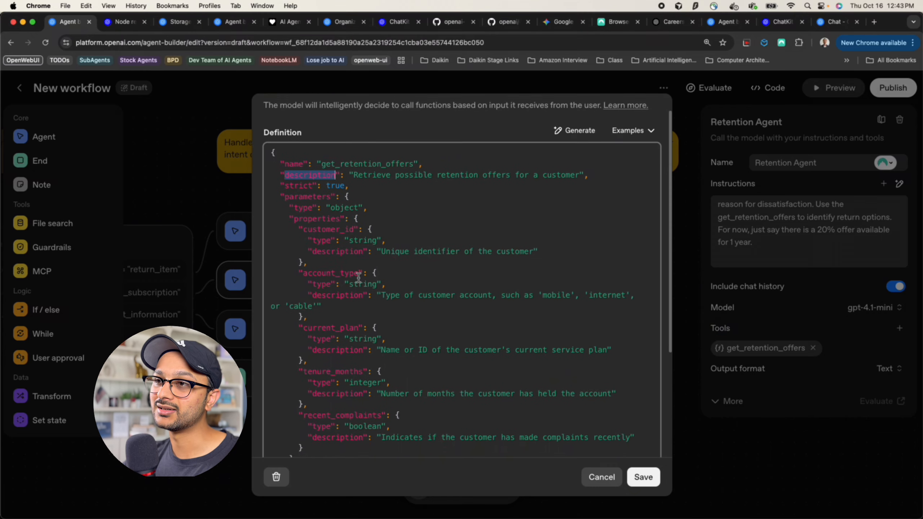
scroll(359, 278, down, 1)
Highlight the function's required parameters list, then close Edit function without saving
drag(282, 161, 337, 320)
scroll(337, 319, down, 4)
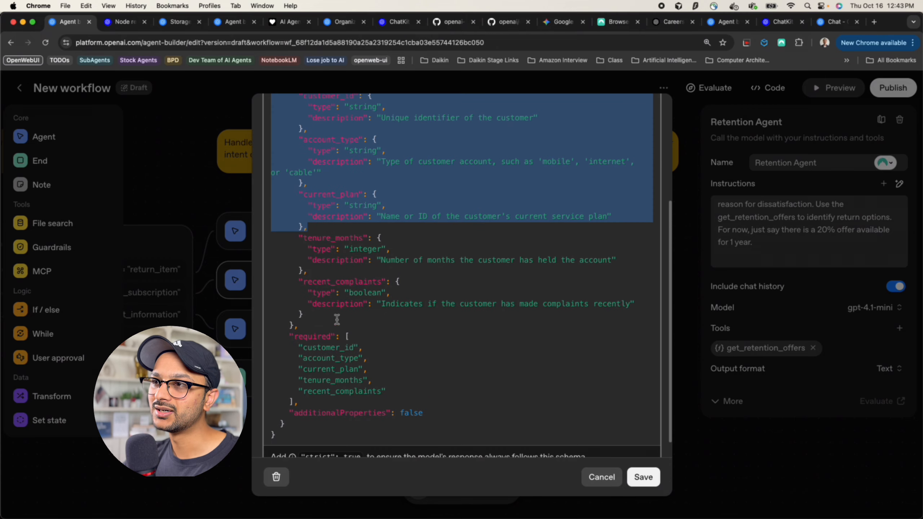
scroll(338, 303, down, 1)
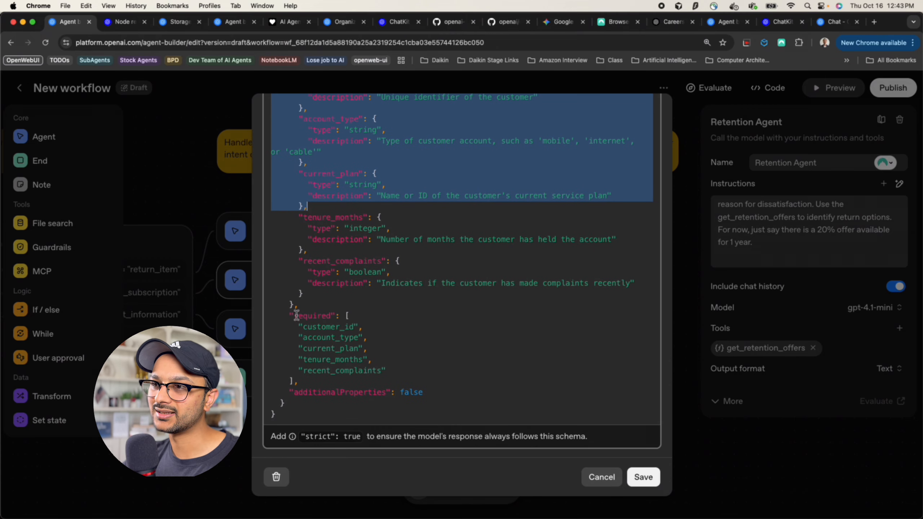
drag(296, 315, 324, 386)
scroll(339, 422, up, 8)
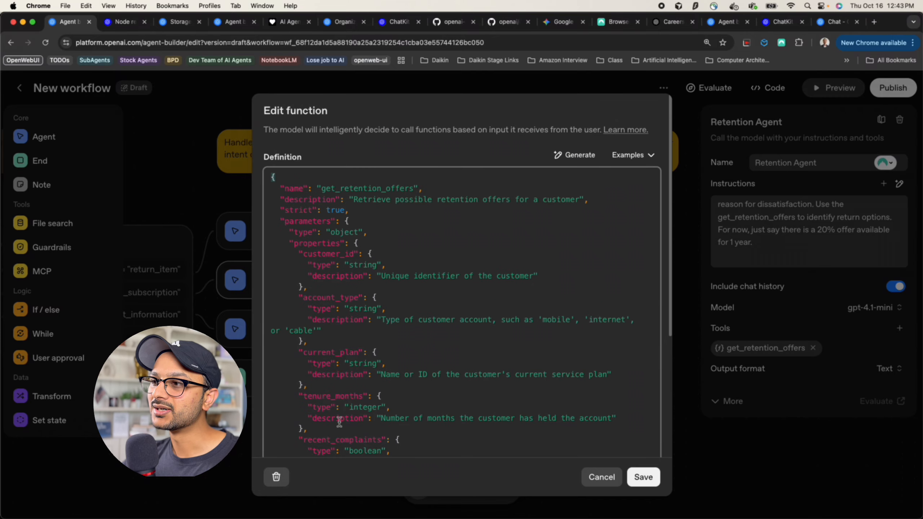
scroll(445, 310, down, 5)
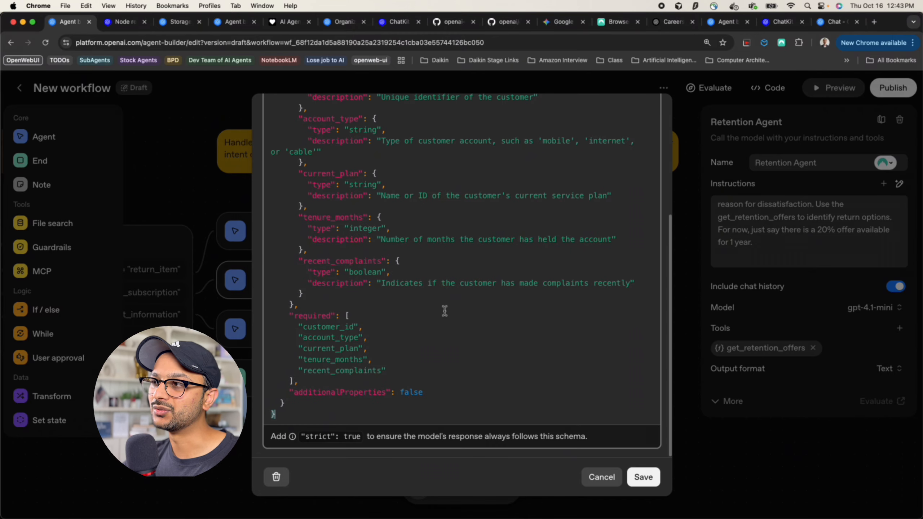
click(607, 477)
click(731, 354)
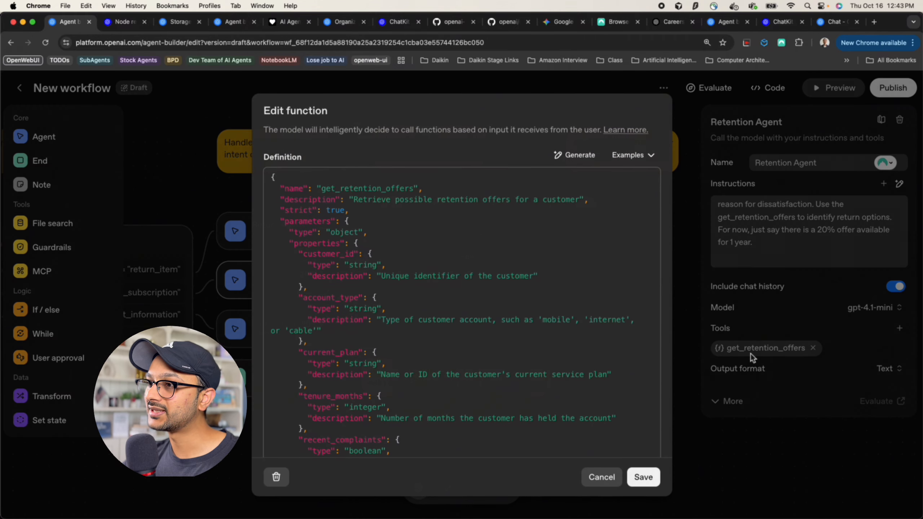
click(601, 477)
Show the workflow's Agents SDK code and highlight the getRetentionOffers tool definition
click(770, 88)
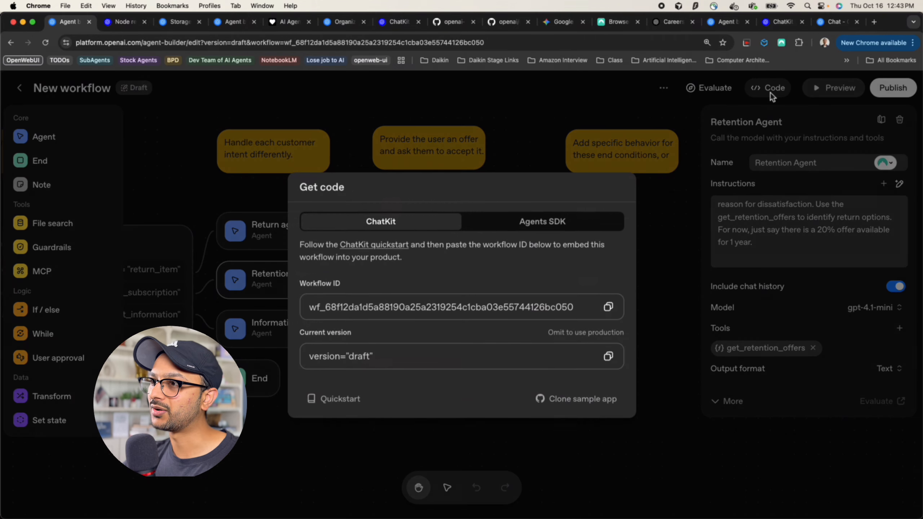
click(535, 208)
scroll(473, 315, down, 1)
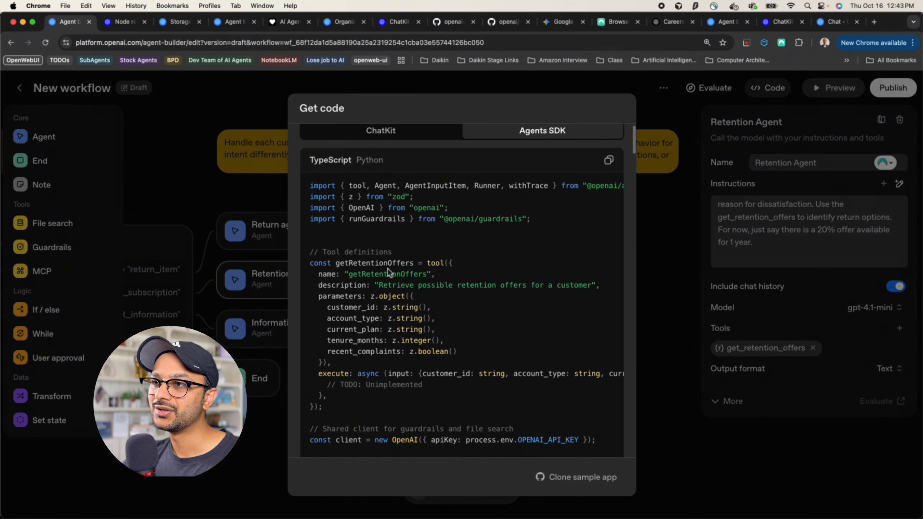
drag(311, 266, 363, 414)
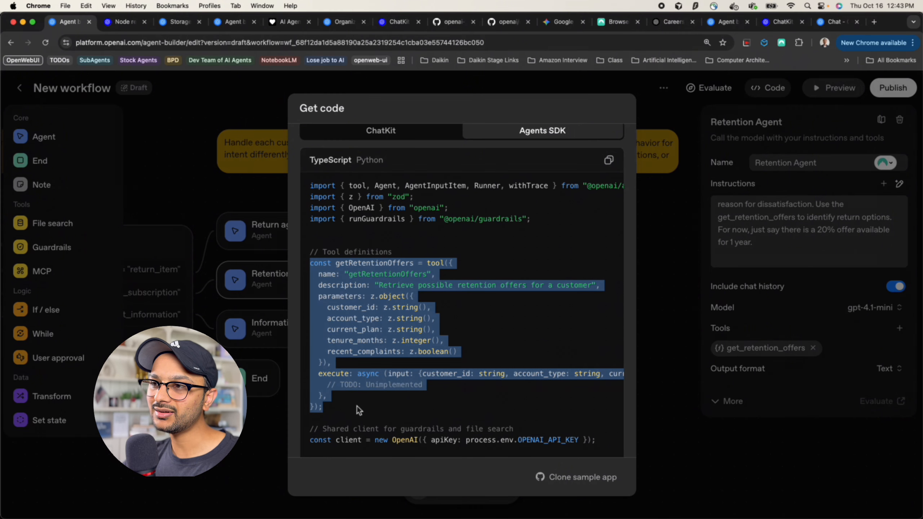
click(357, 406)
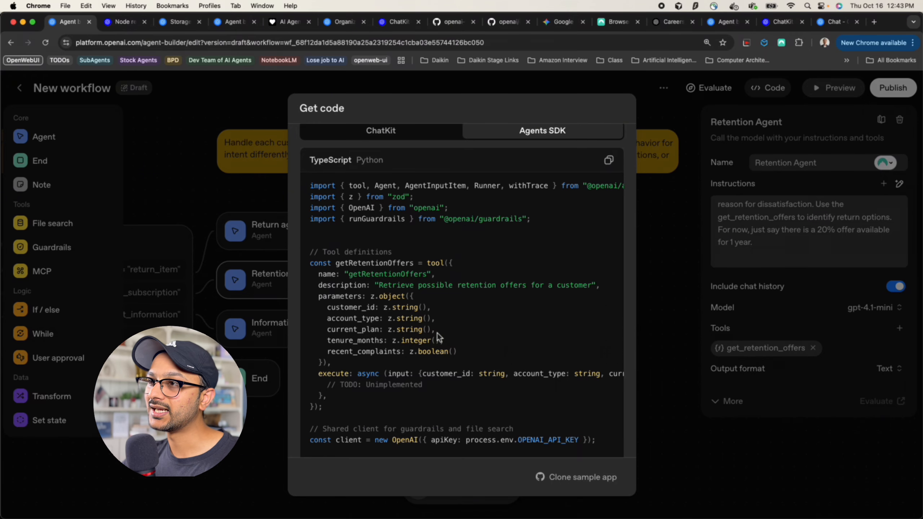
Scroll through the TypeScript code from the tool definitions to the agents, then close Get code
scroll(437, 334, down, 2)
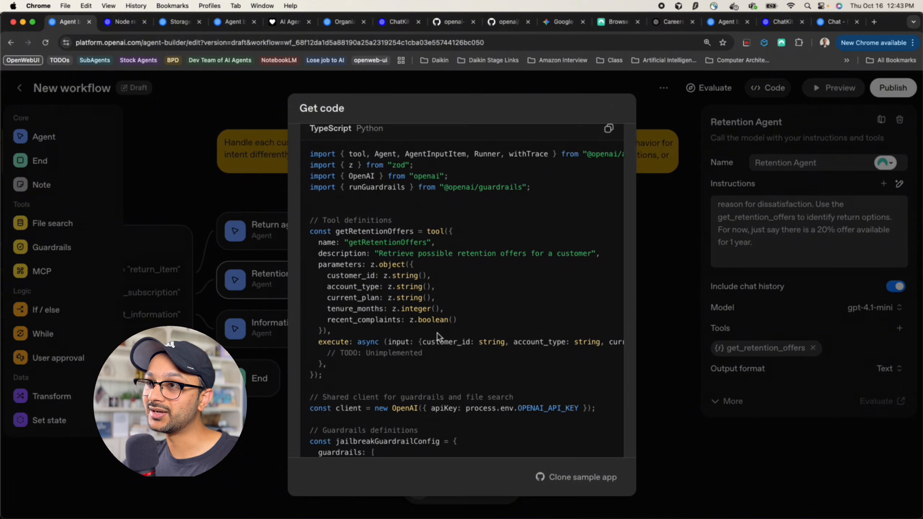
scroll(469, 291, up, 3)
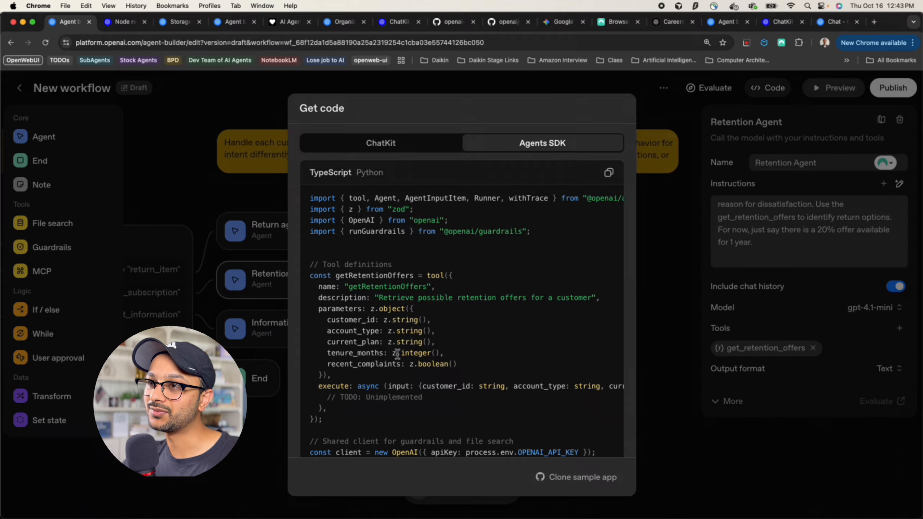
scroll(397, 355, down, 5)
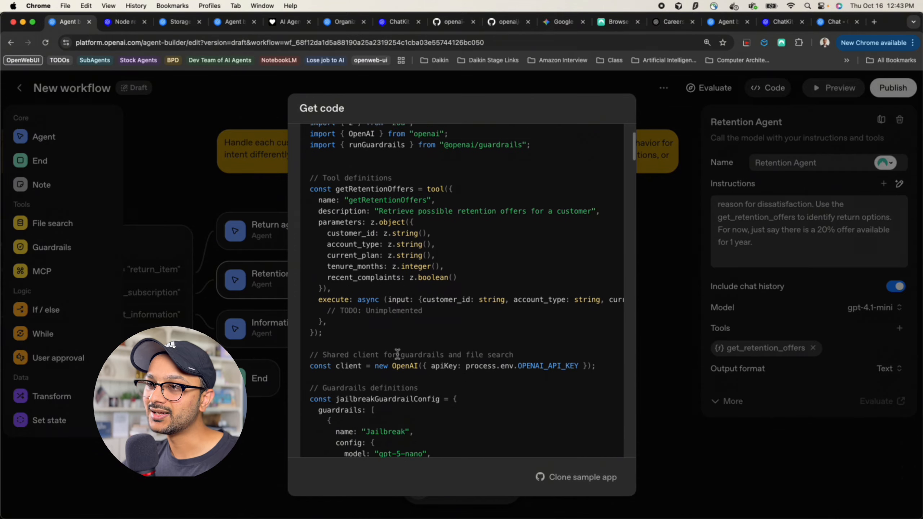
scroll(397, 354, up, 3)
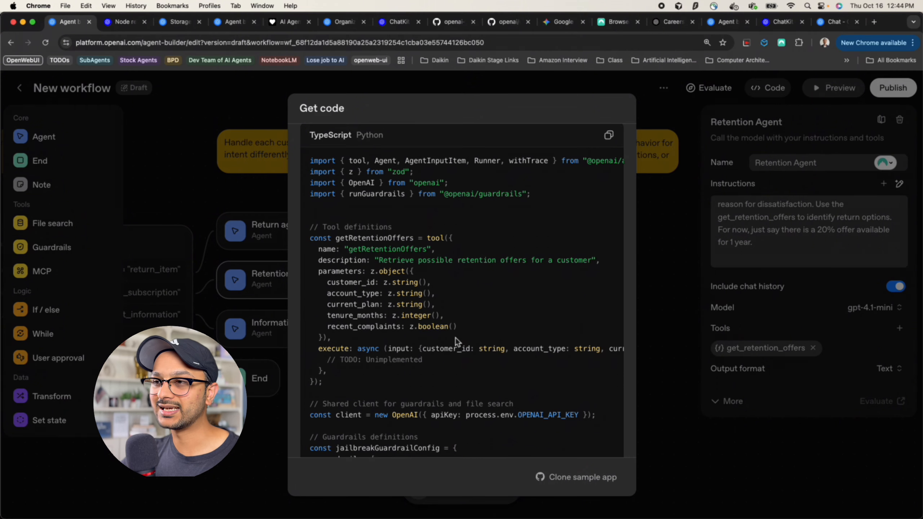
scroll(456, 338, up, 2)
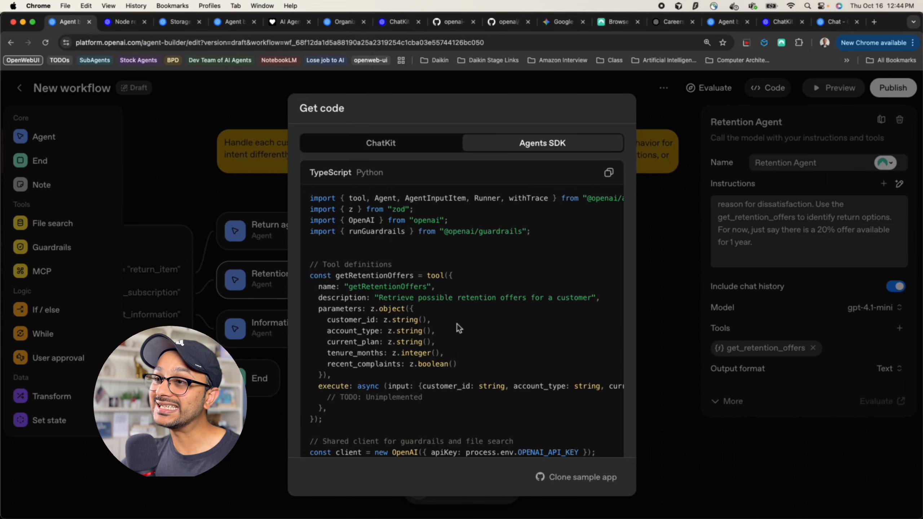
scroll(457, 324, down, 3)
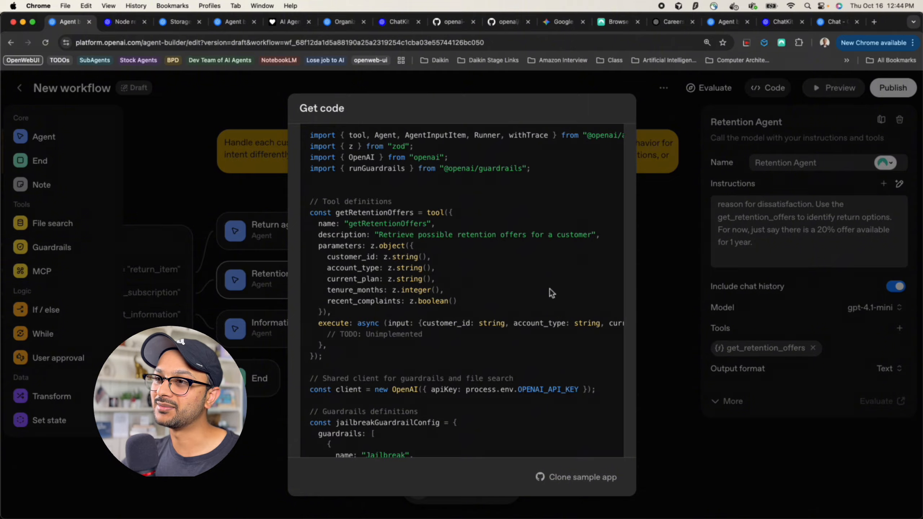
scroll(539, 331, down, 15)
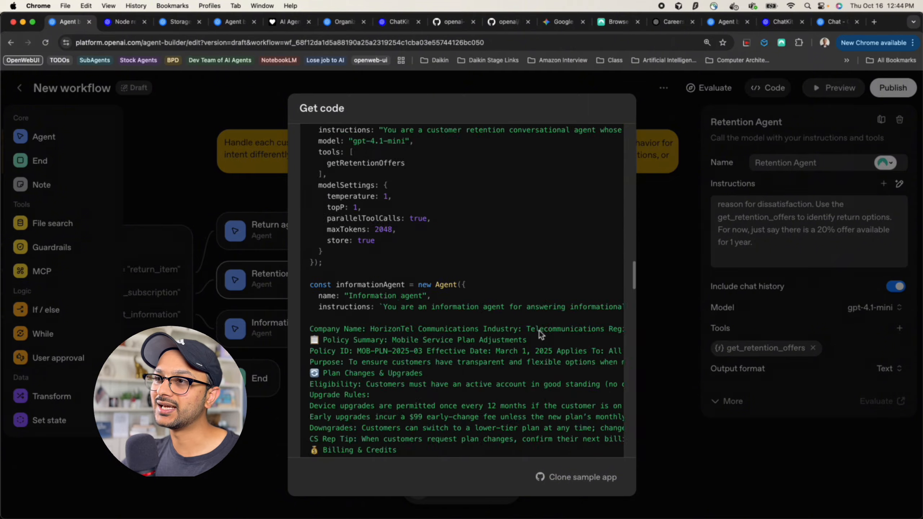
scroll(539, 331, down, 8)
scroll(539, 330, up, 15)
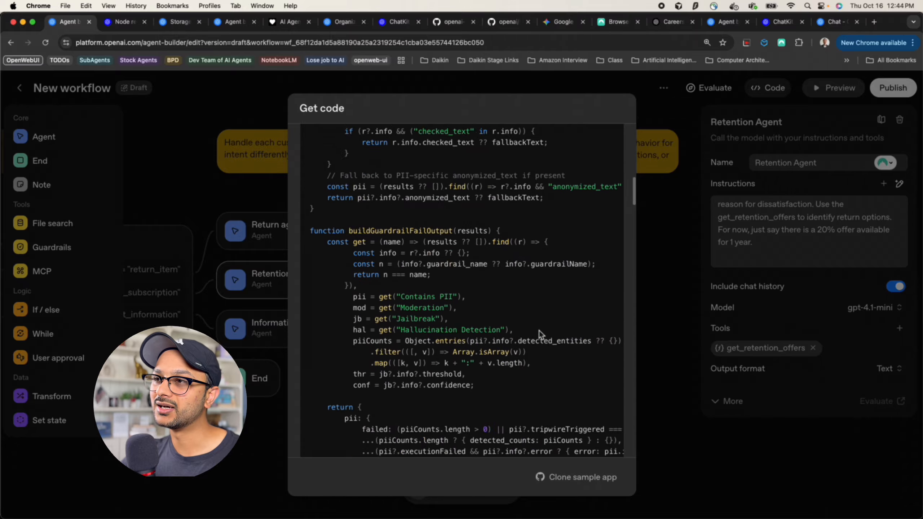
scroll(540, 331, up, 10)
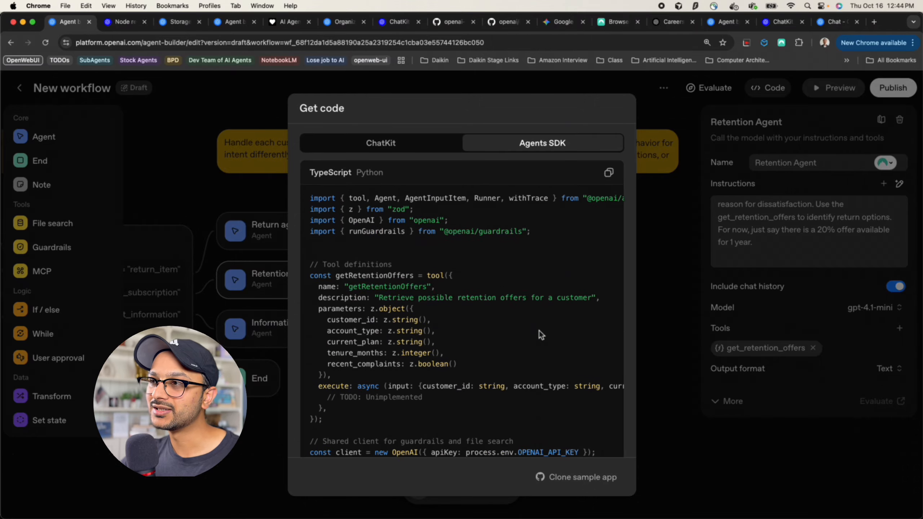
click(656, 290)
Open the Information agent's settings and read through its informational-query instructions
drag(460, 316, 507, 290)
click(370, 307)
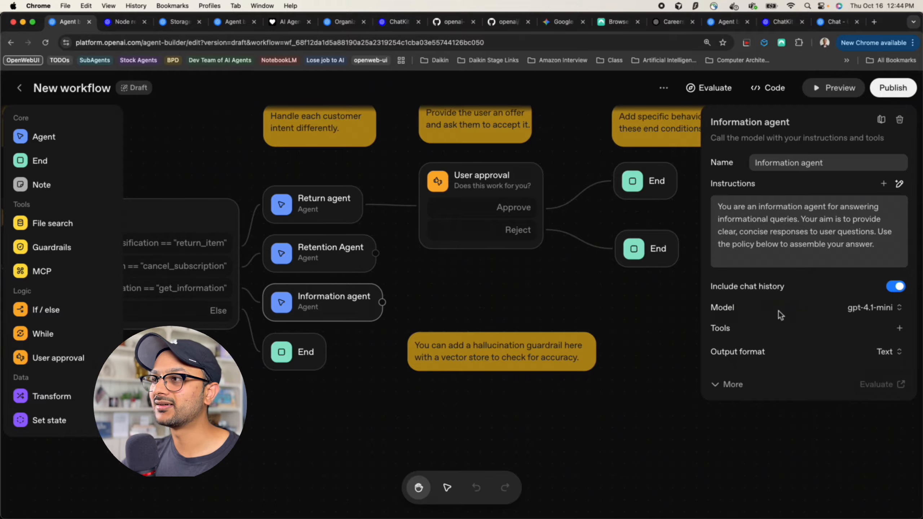
drag(769, 206, 833, 242)
click(794, 222)
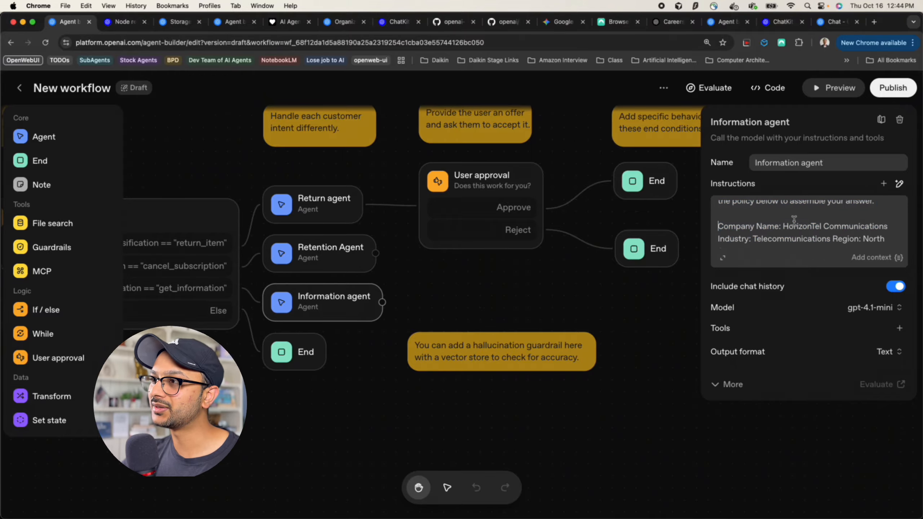
scroll(795, 222, down, 2)
scroll(794, 223, up, 4)
scroll(792, 249, down, 10)
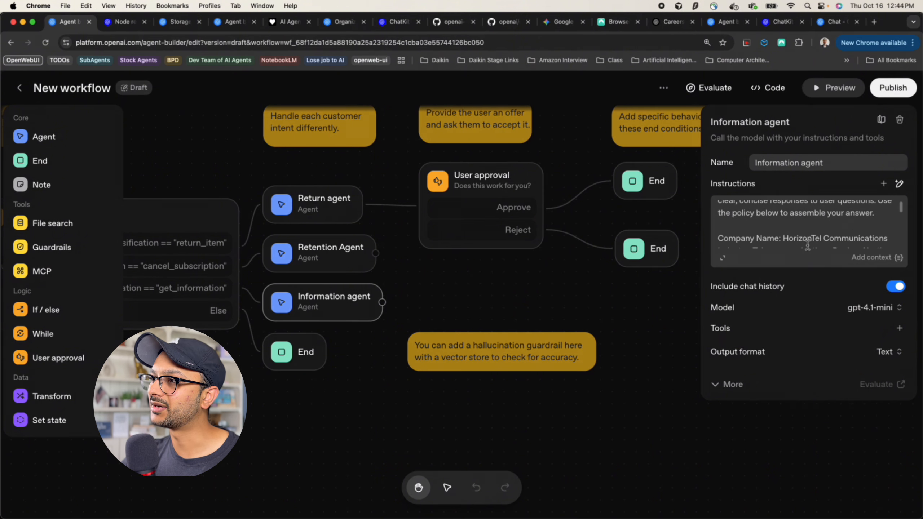
scroll(808, 245, down, 10)
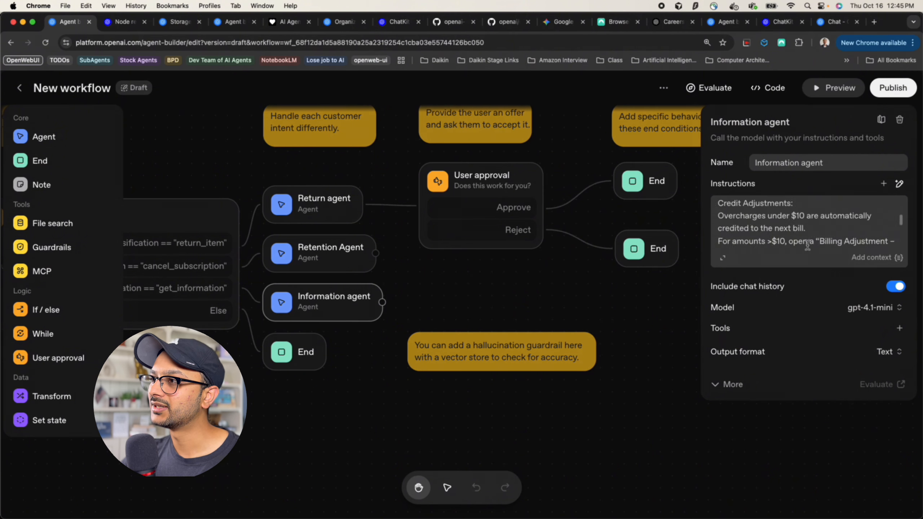
Close the Information agent and zoom out to show the whole workflow from Start to End
click(527, 313)
drag(528, 314, 687, 272)
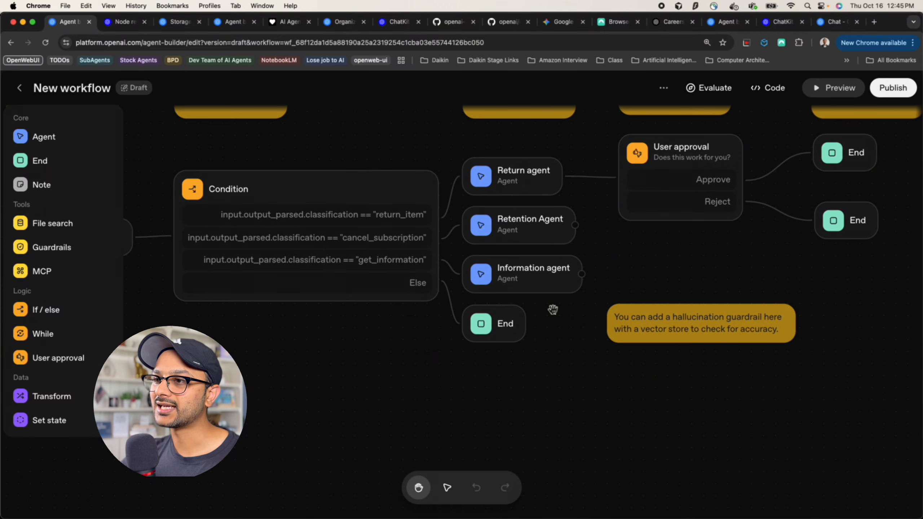
scroll(552, 309, down, 5)
drag(378, 354, 449, 364)
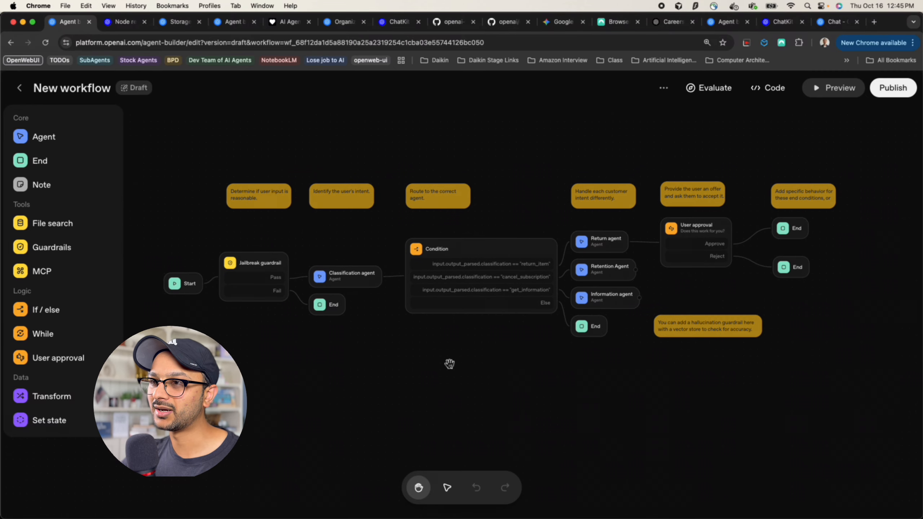
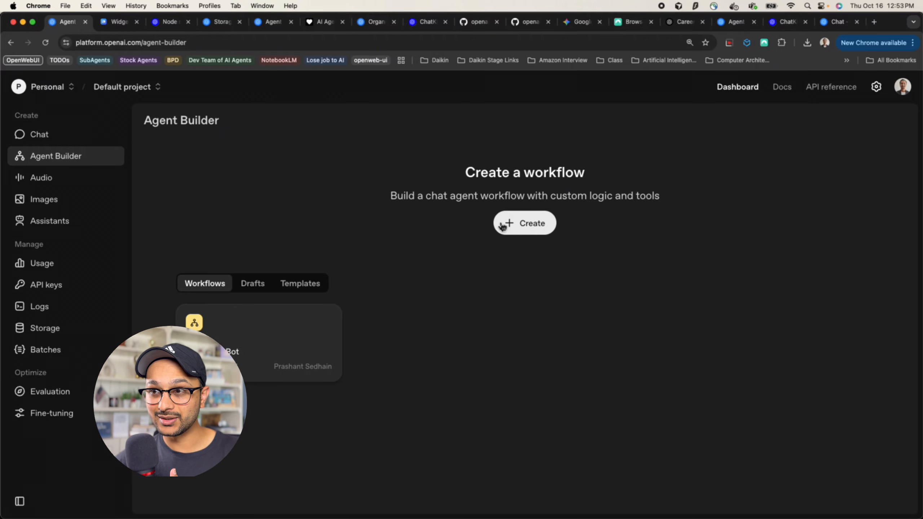
Create a new workflow and delete the default My agent node
click(545, 232)
drag(422, 250, 421, 188)
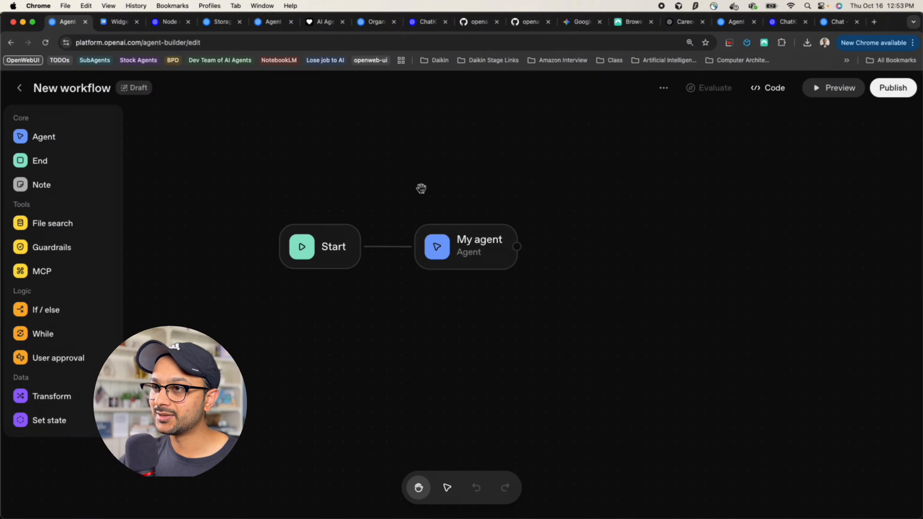
mouse_move(354, 311)
mouse_down()
mouse_move(339, 309)
mouse_move(348, 318)
mouse_up()
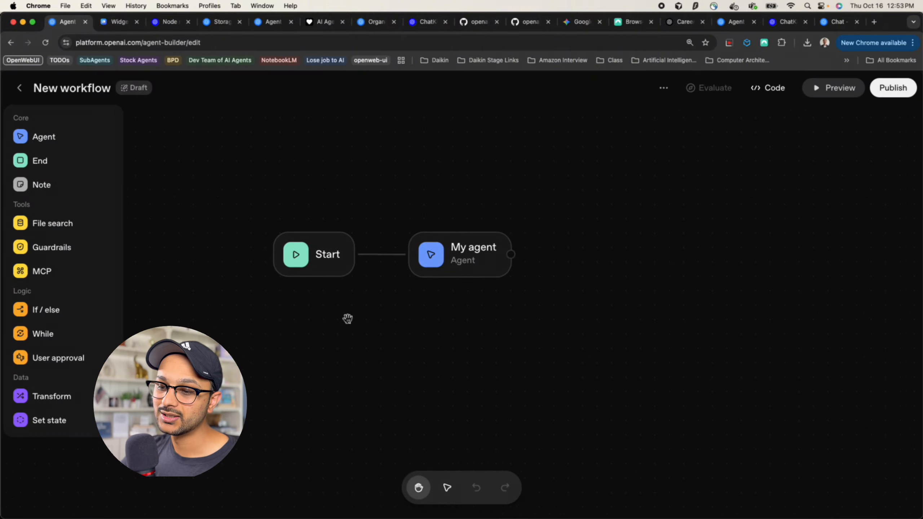
click(460, 270)
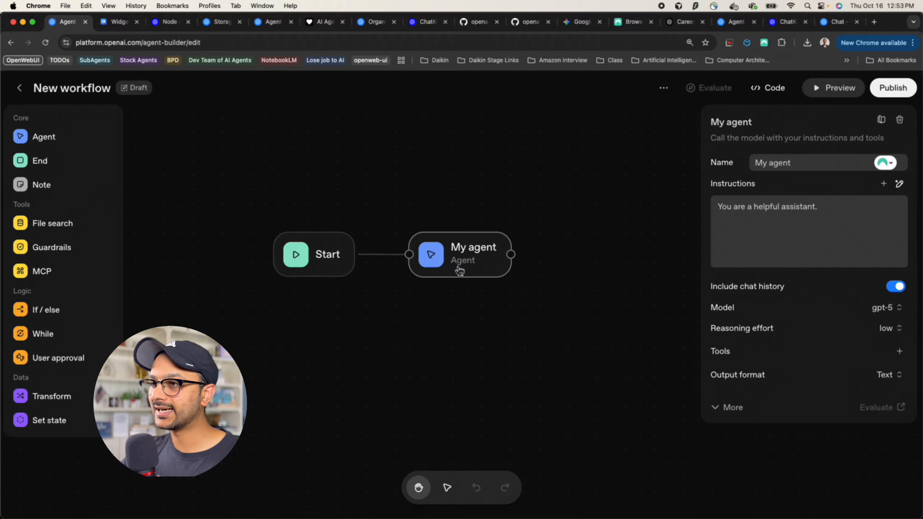
key(BackSpace)
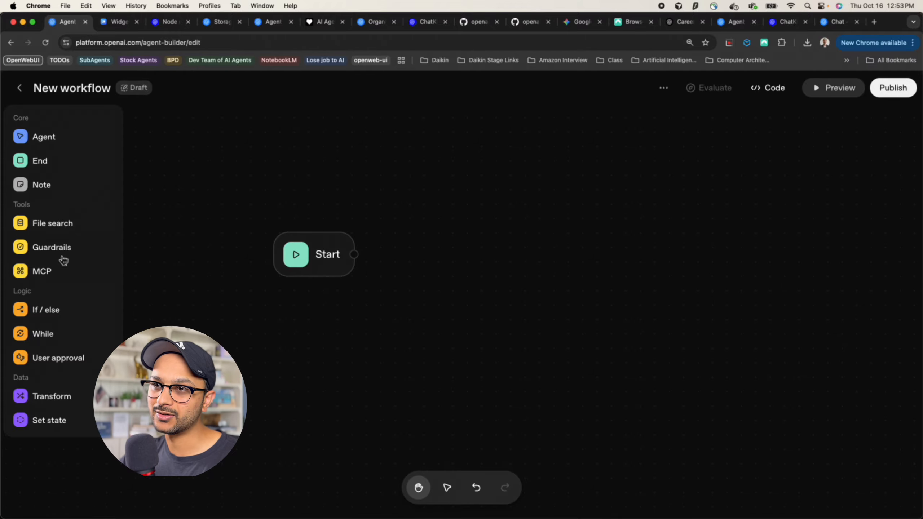
Add a Guardrails node after Start with the Moderation and PII checks enabled
drag(61, 255, 412, 280)
drag(315, 269, 269, 301)
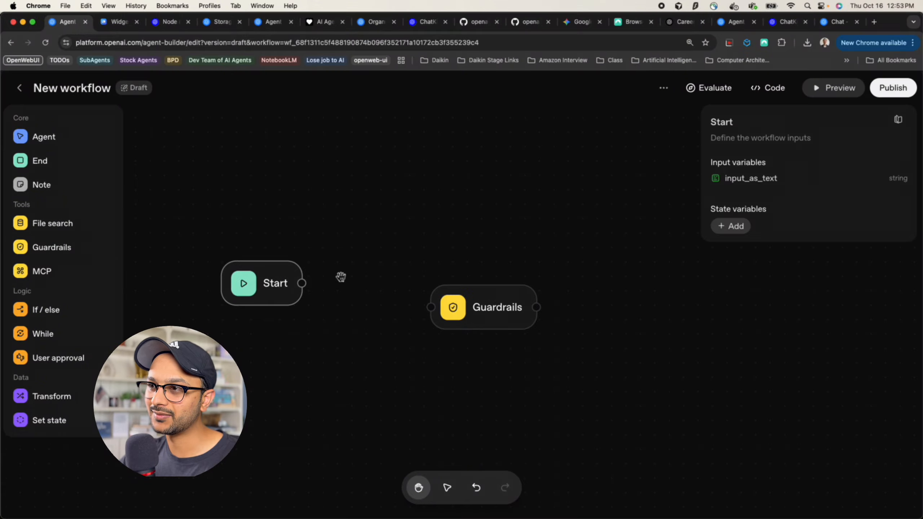
drag(495, 313, 444, 274)
mouse_move(302, 283)
mouse_down()
mouse_move(403, 281)
mouse_move(391, 298)
mouse_up()
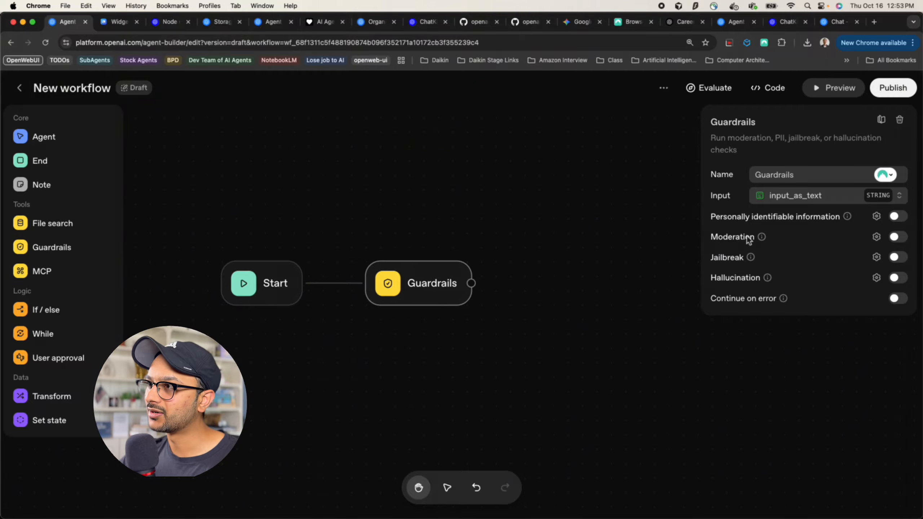
click(898, 239)
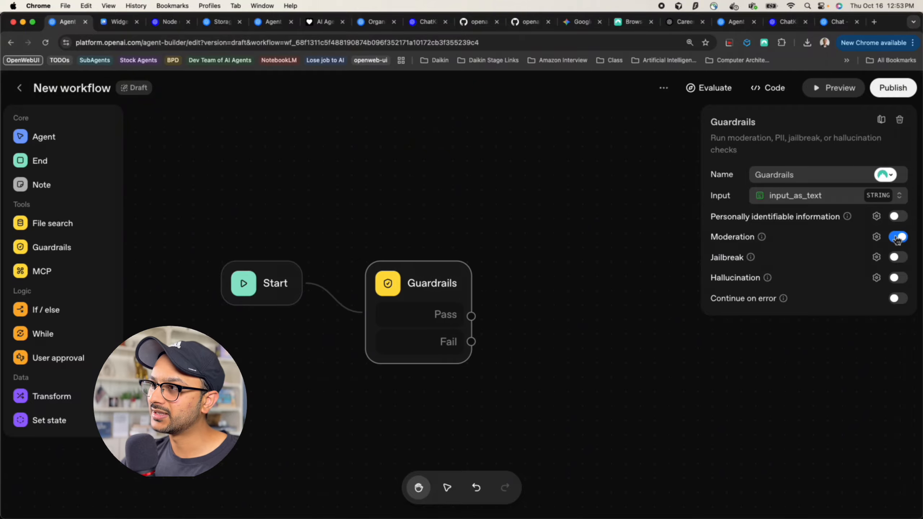
click(897, 218)
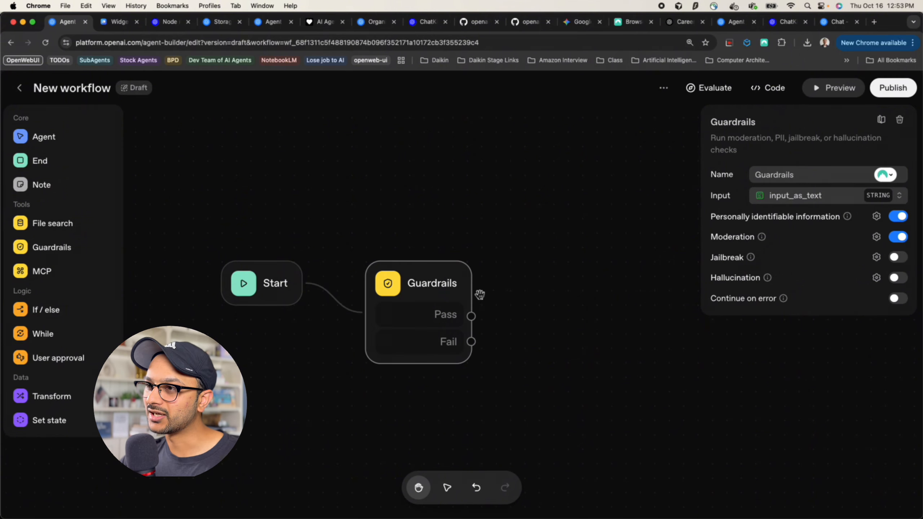
Shift Start and Guardrails left and place an unlinked Agent node right of Guardrails
click(256, 294)
drag(256, 294, 213, 295)
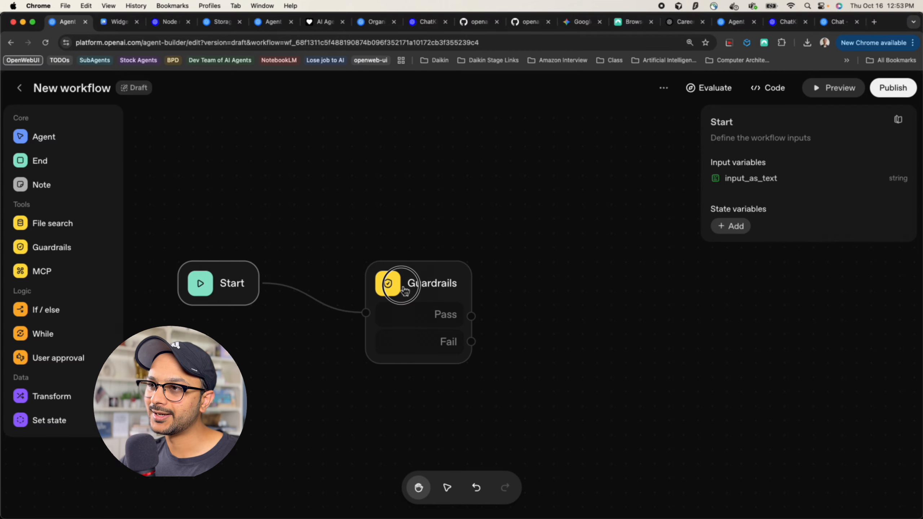
drag(403, 287, 360, 286)
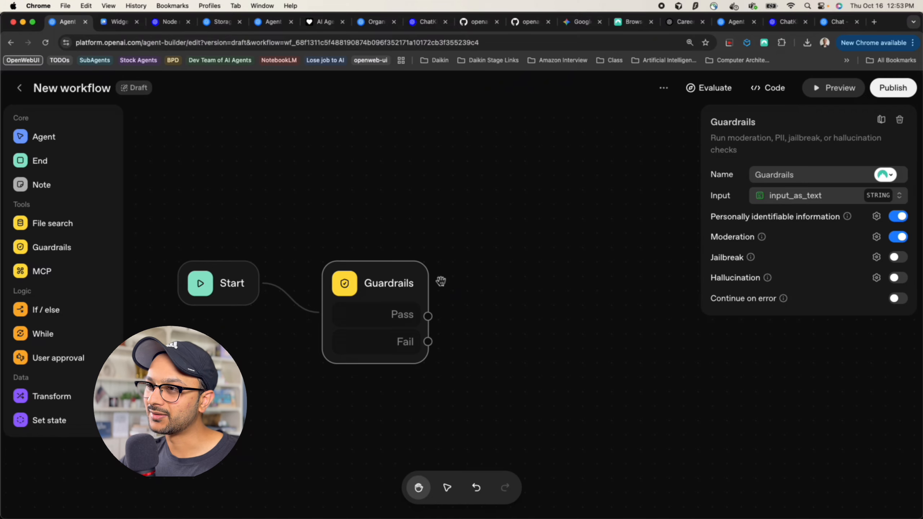
drag(376, 283, 391, 283)
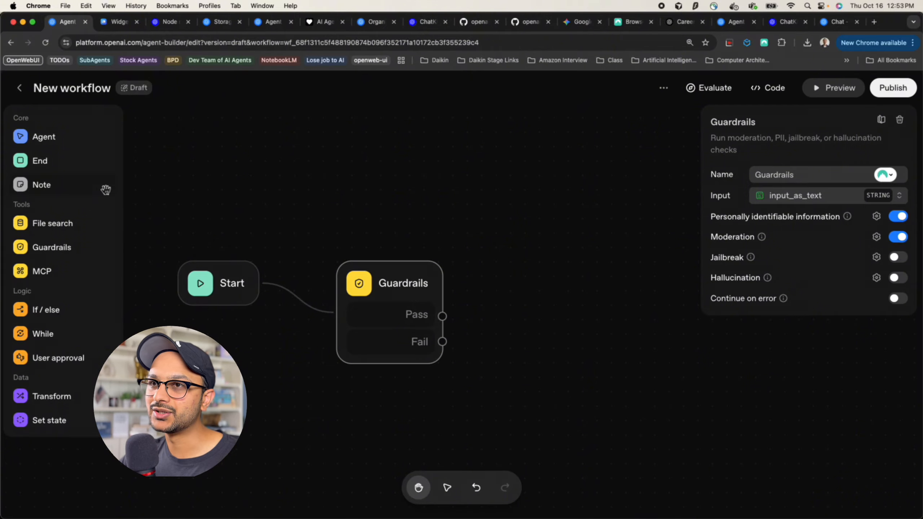
drag(50, 140, 543, 313)
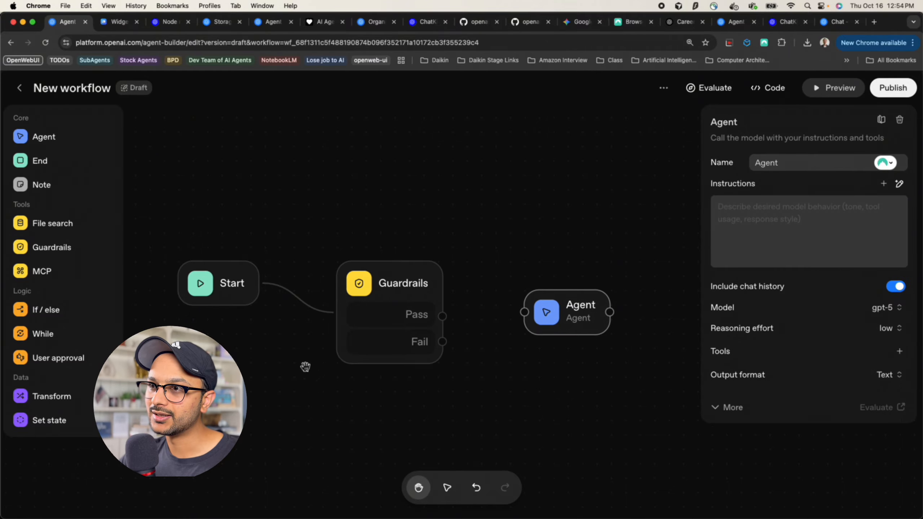
Rename the Agent node to TriageAgent and paste in its classification instructions
drag(305, 367, 250, 364)
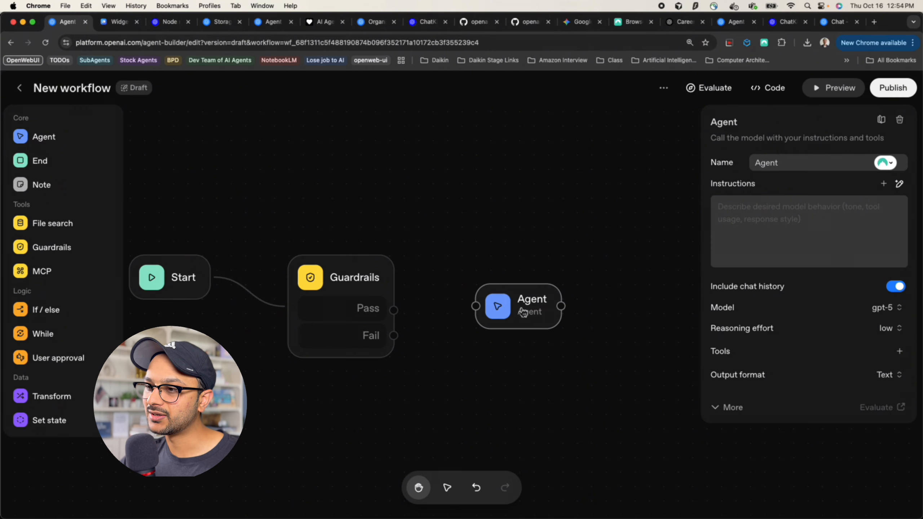
double_click(774, 162)
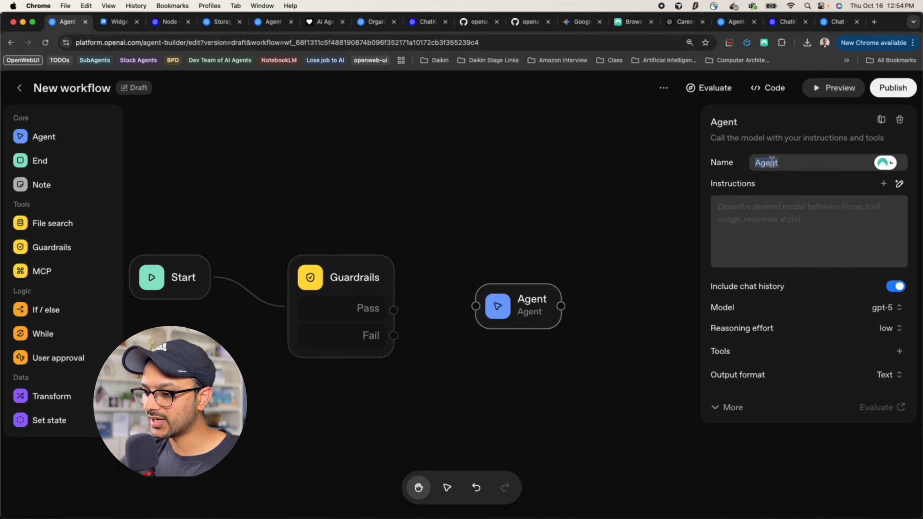
text(TriageAgent)
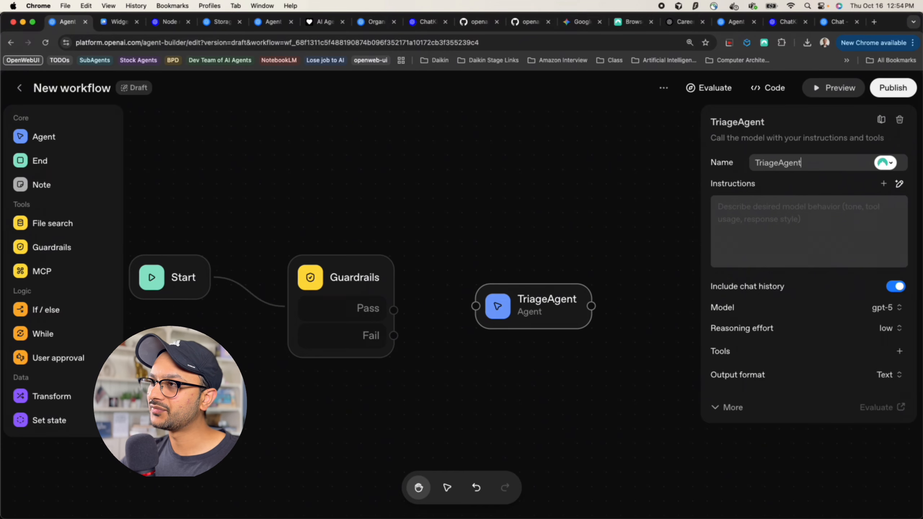
key(super+Tab)
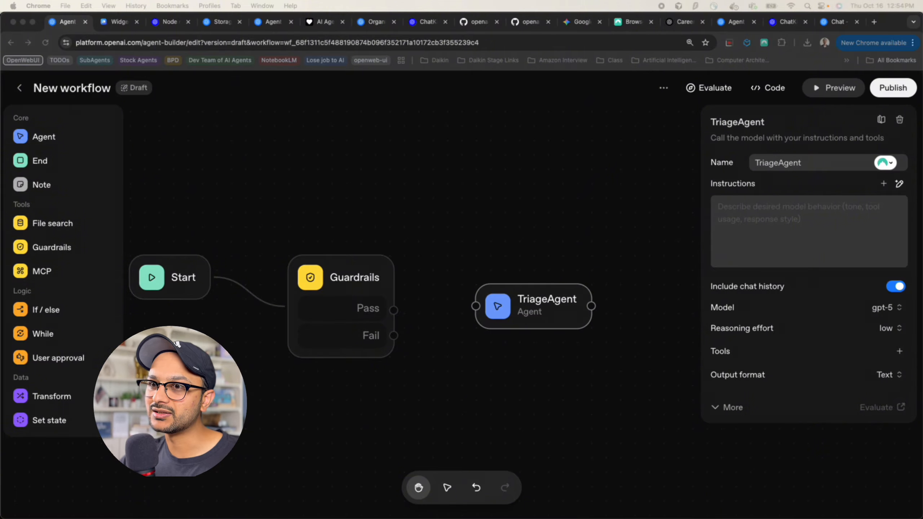
click(748, 246)
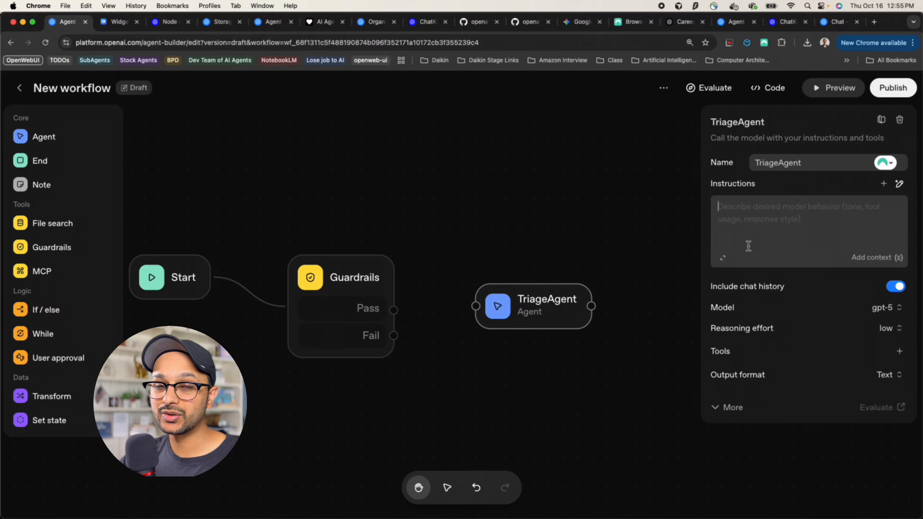
text(You are a professional assistant who classifies whether the question is related to the services offered or request to get quick info about the CEO of the company.)
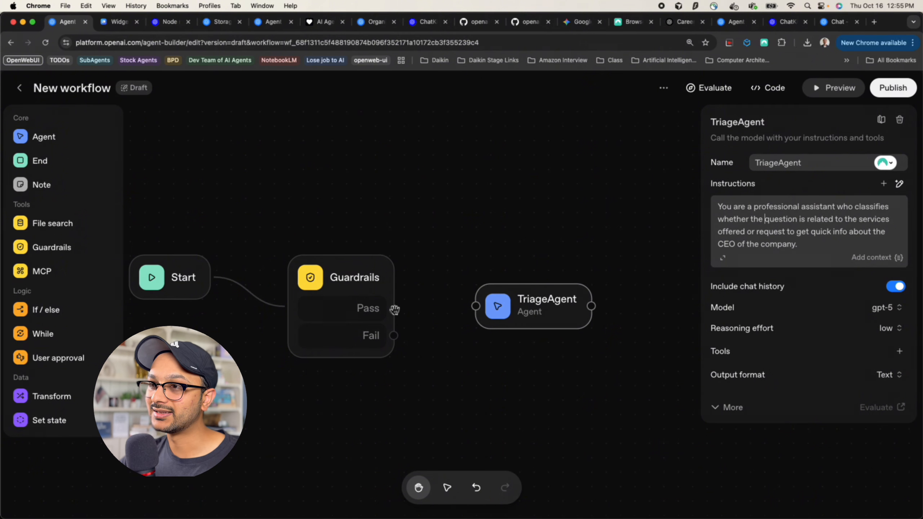
Route the Guardrails Pass branch to TriageAgent and the Fail branch to a new End node
drag(395, 310, 471, 312)
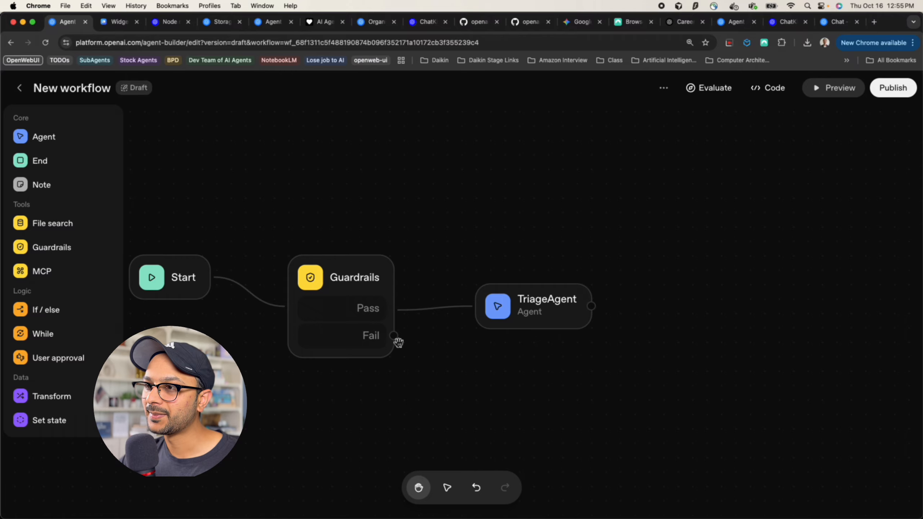
drag(394, 336, 472, 380)
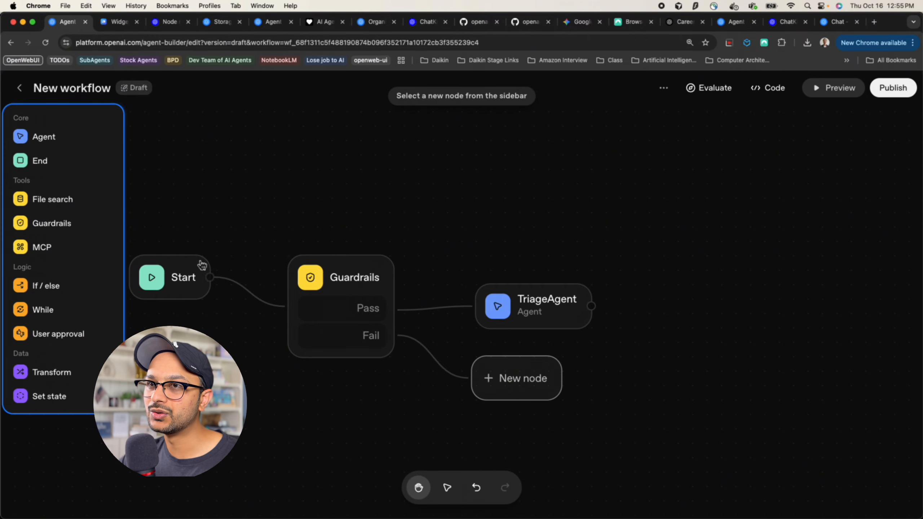
click(71, 161)
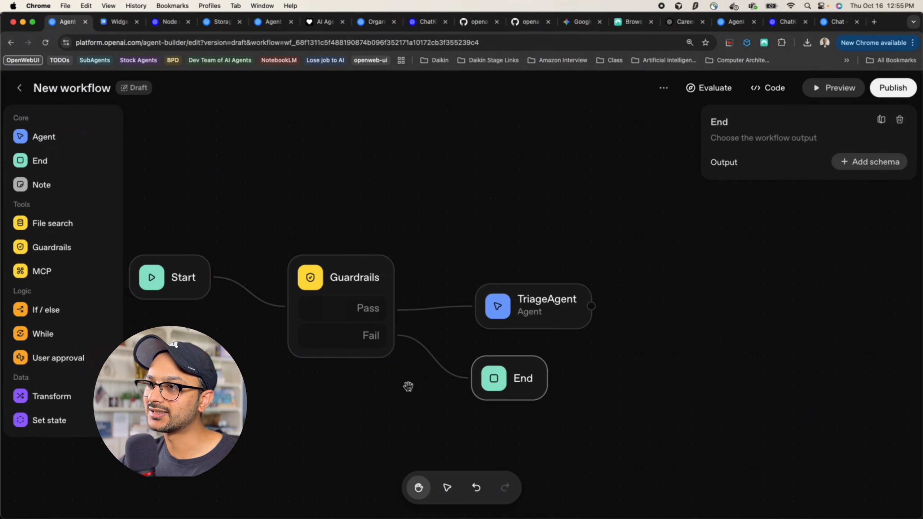
drag(409, 386, 328, 343)
click(439, 276)
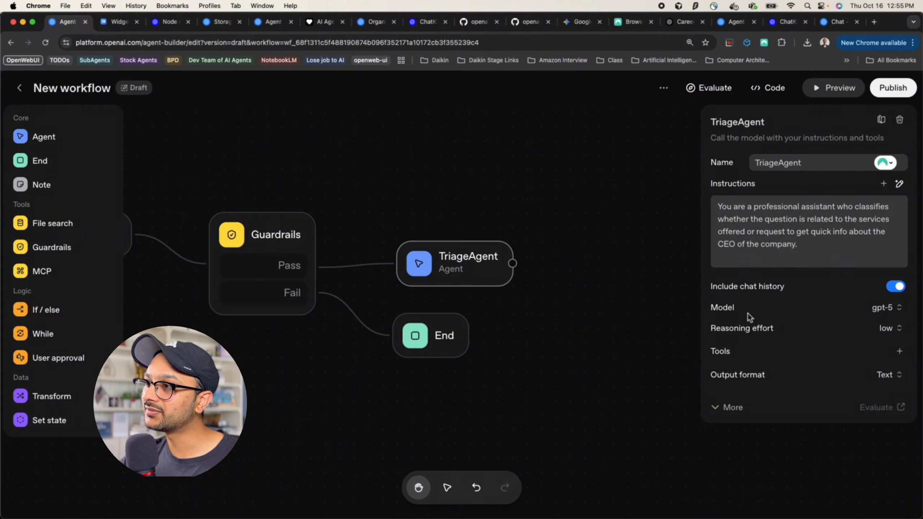
Switch TriageAgent's output to JSON and add an enum property named intent
click(891, 378)
click(853, 419)
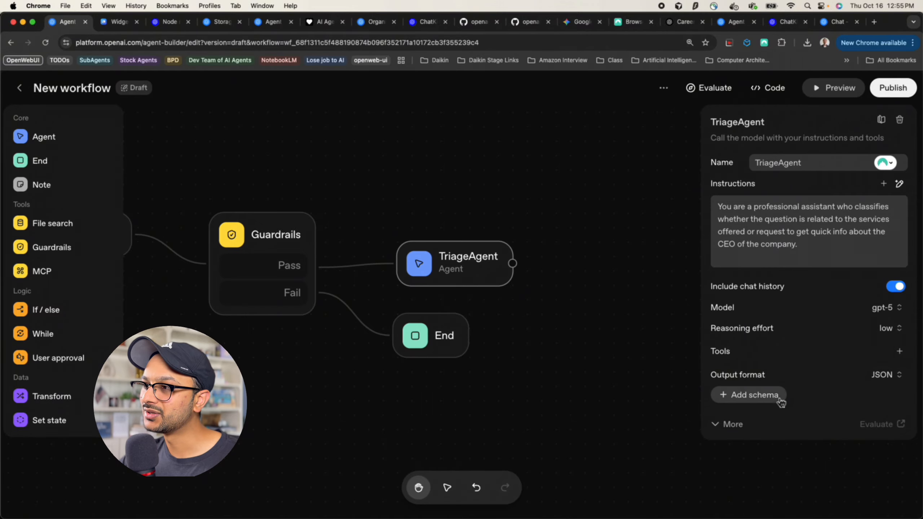
click(778, 396)
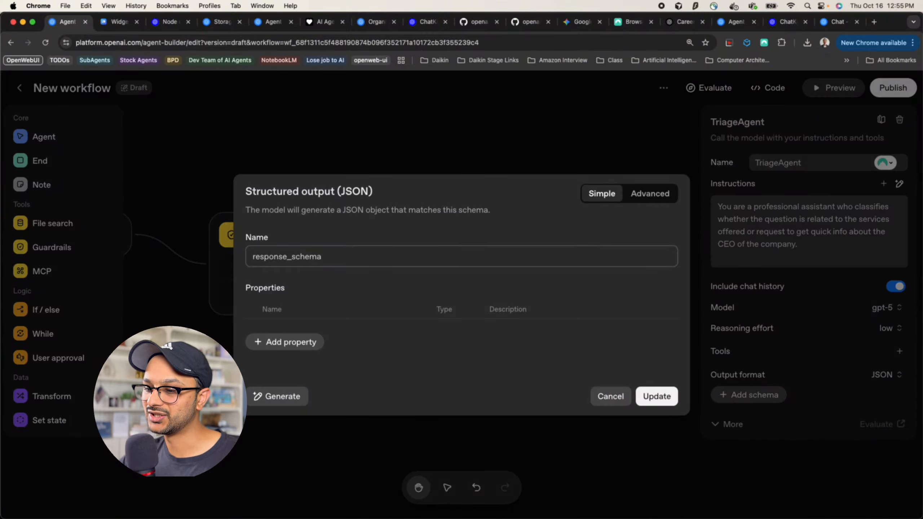
click(278, 344)
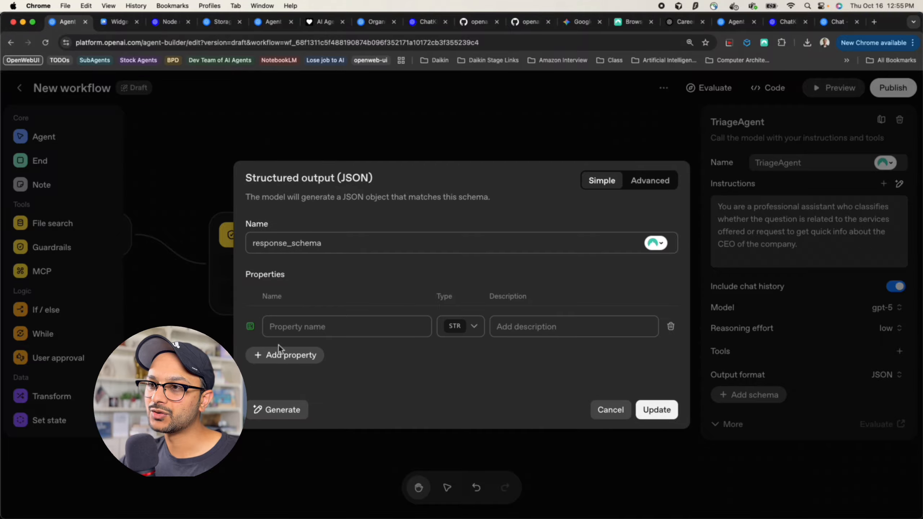
click(306, 327)
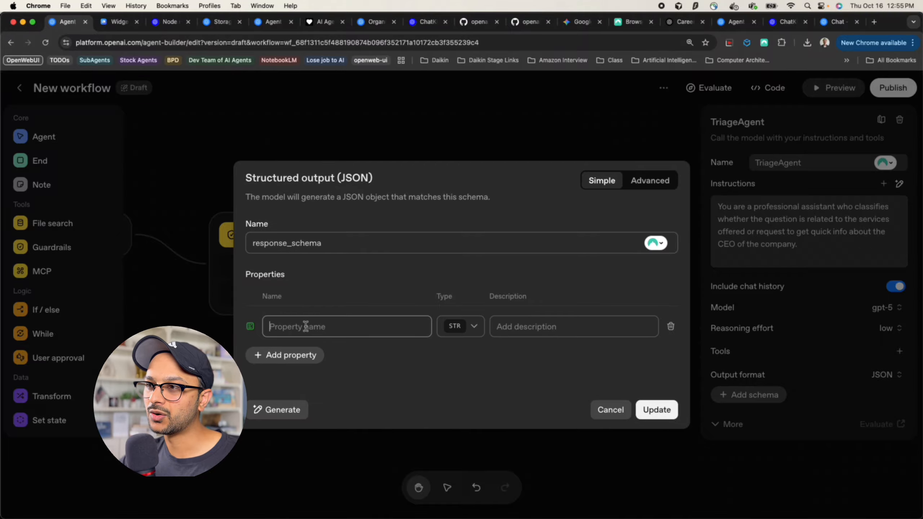
text(intent)
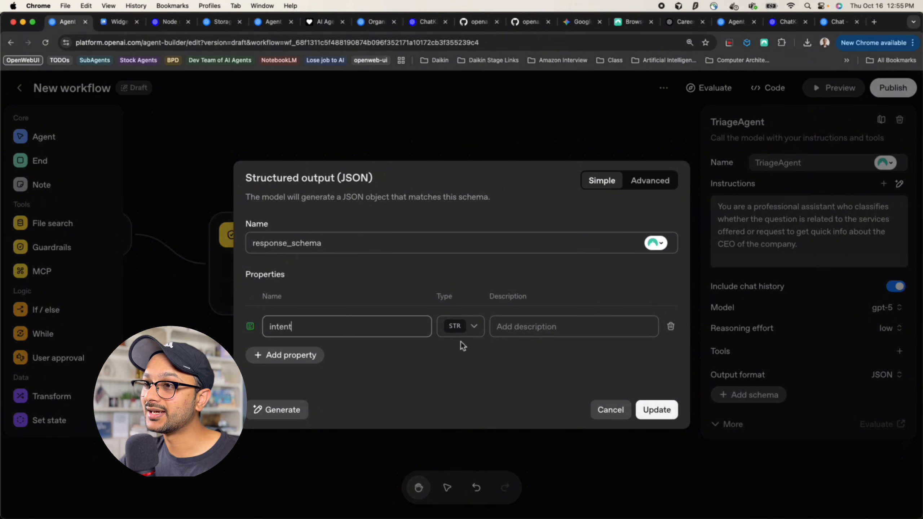
click(467, 333)
click(469, 415)
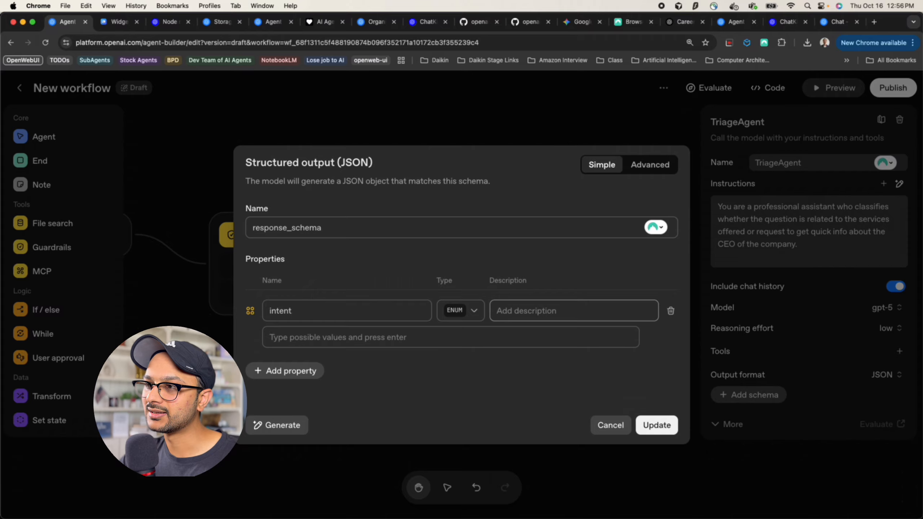
Describe intent as 'Tells the intent of the user', allow services_info and ceo_info, then save and review
text(Tells the intent o)
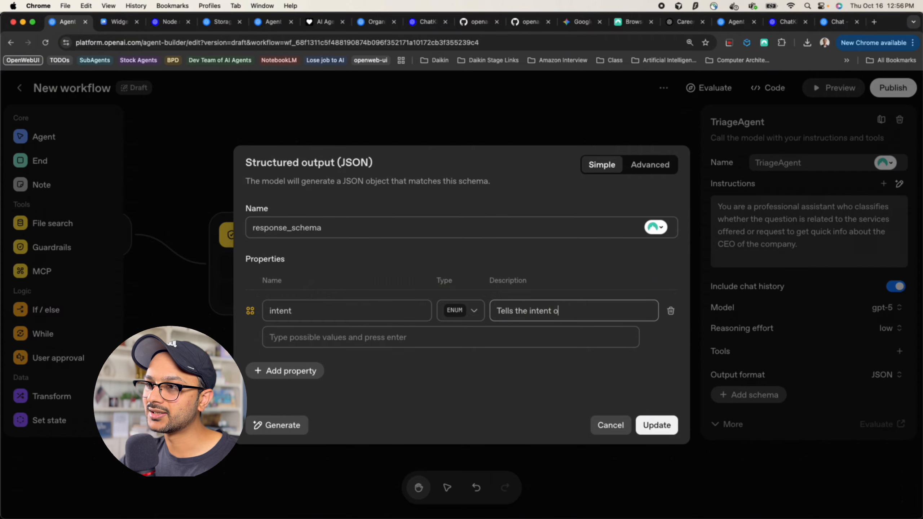
text(f the user)
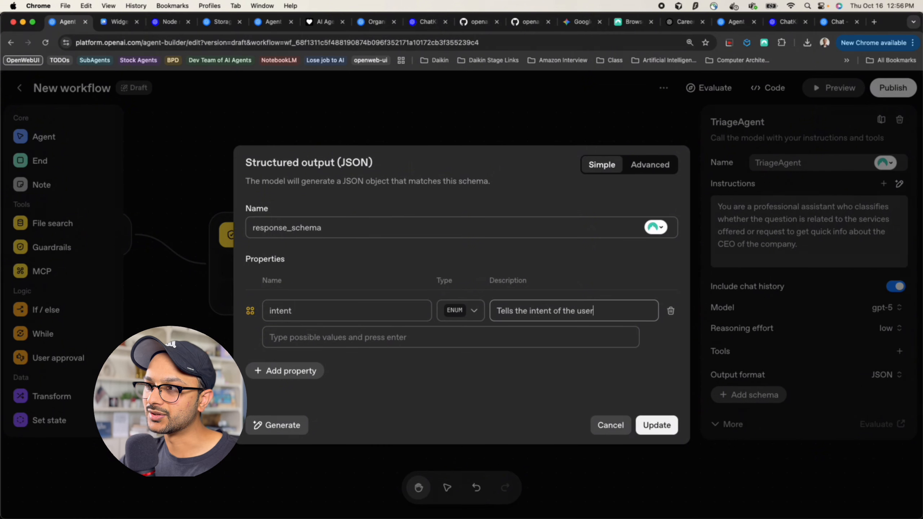
click(381, 338)
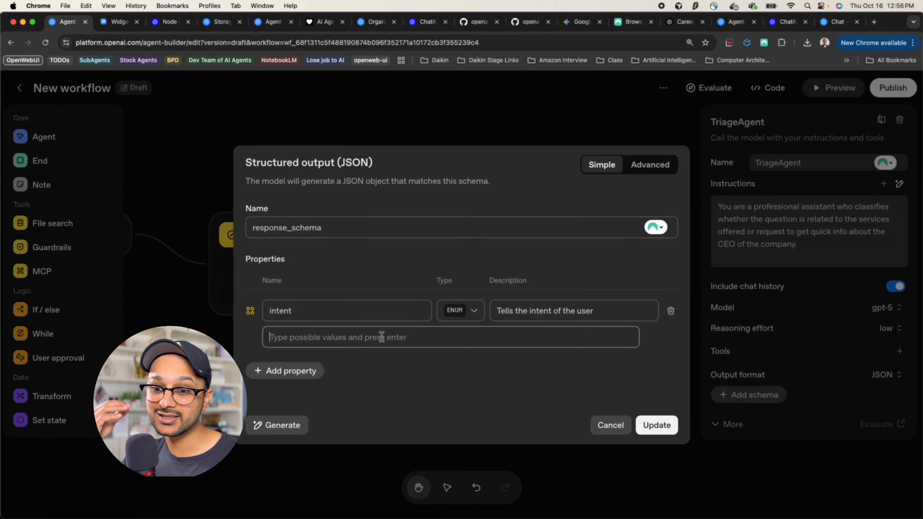
text(serv)
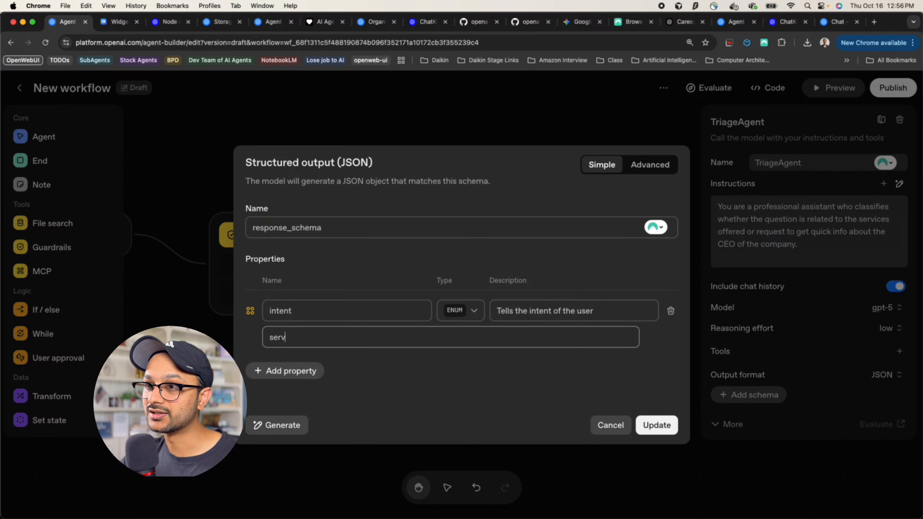
text(ices_i)
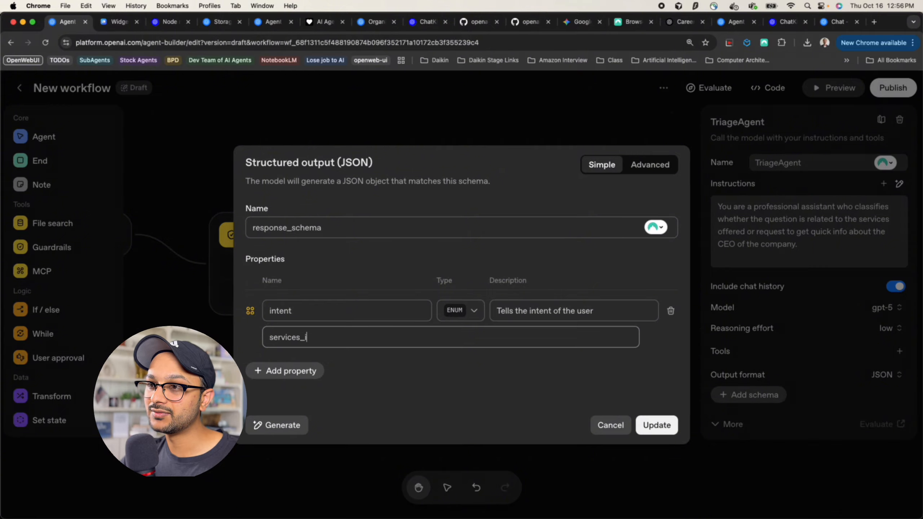
text(nfo)
key(Return)
text(ceo)
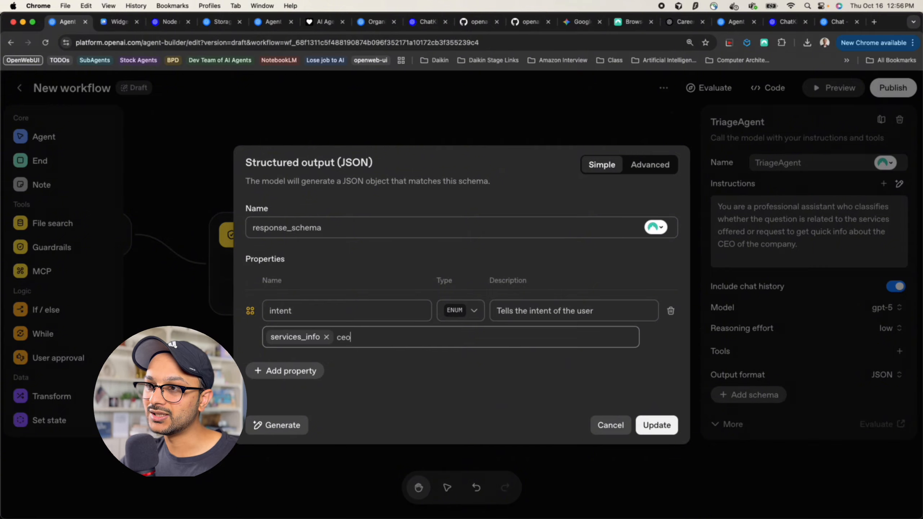
text(_info)
key(Return)
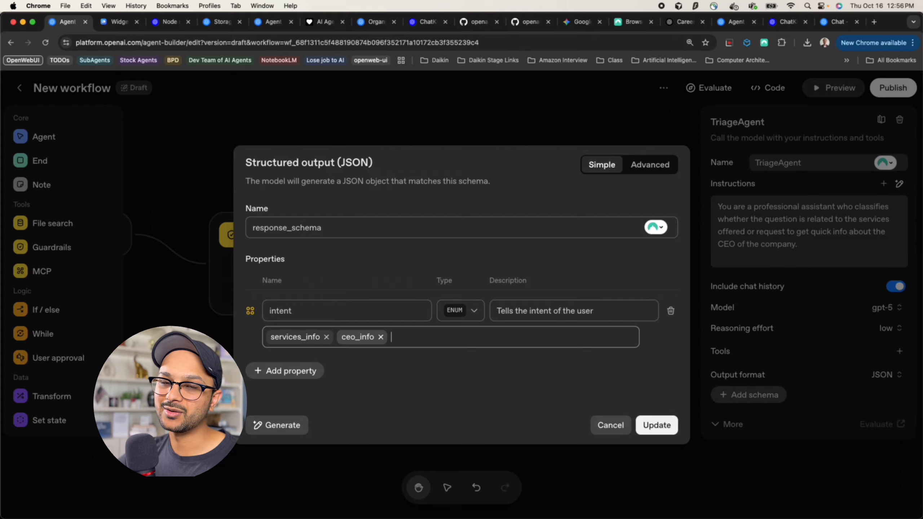
click(643, 419)
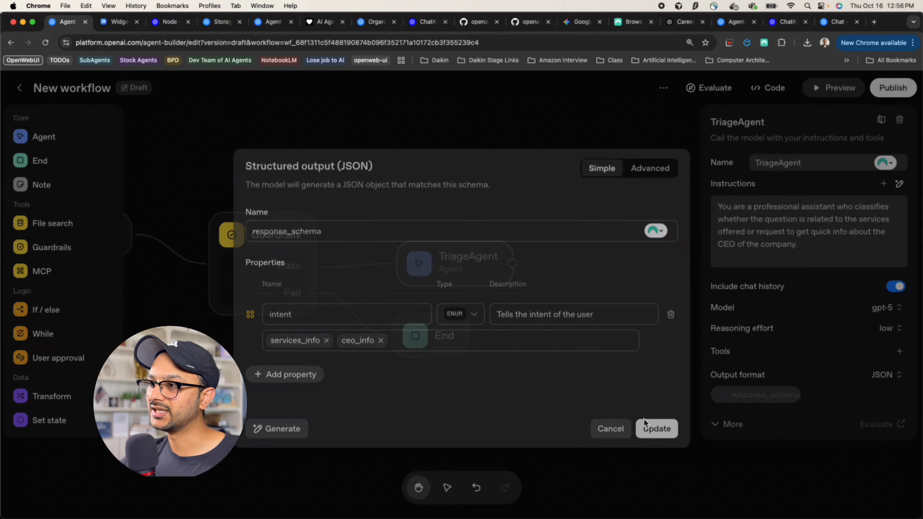
click(466, 269)
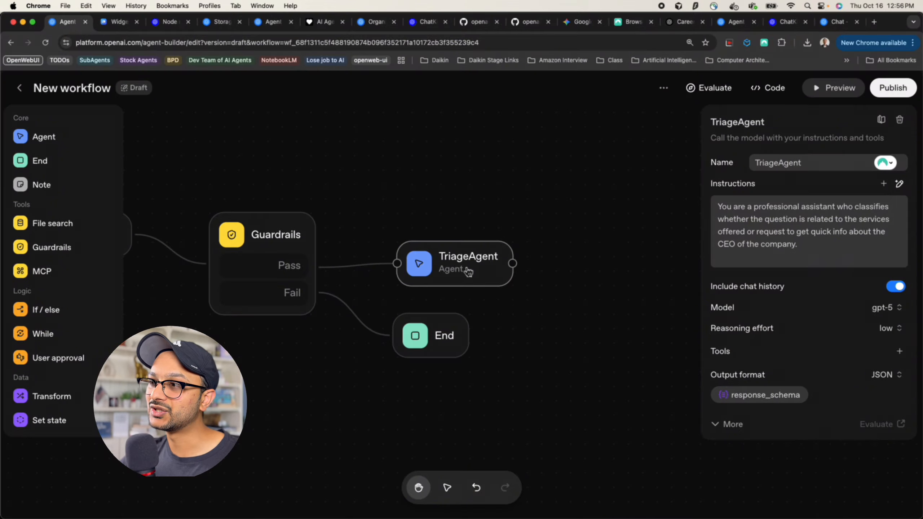
click(780, 399)
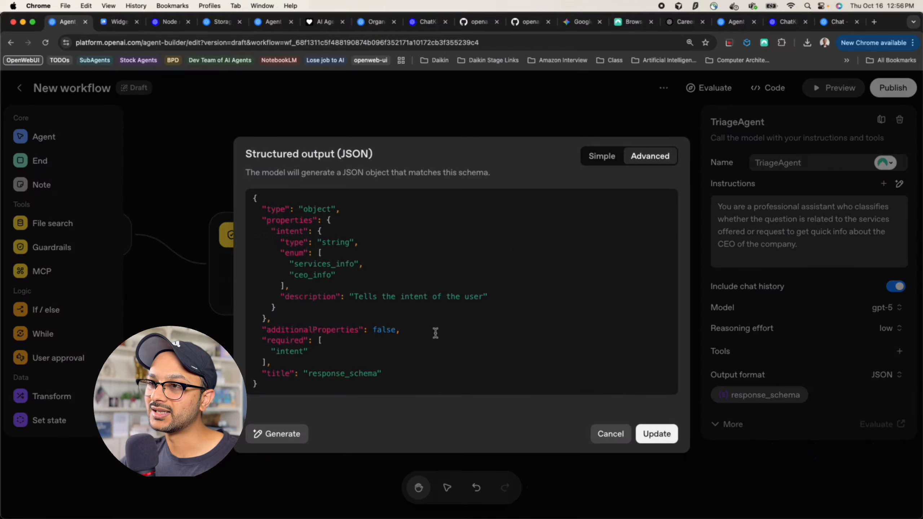
click(650, 432)
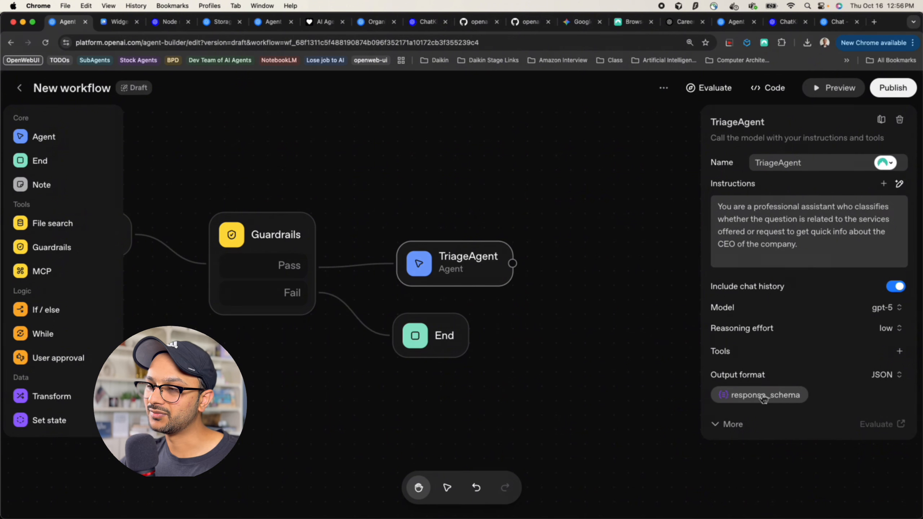
Place an If / else node right of TriageAgent and feed TriageAgent's output into it
drag(536, 326, 460, 315)
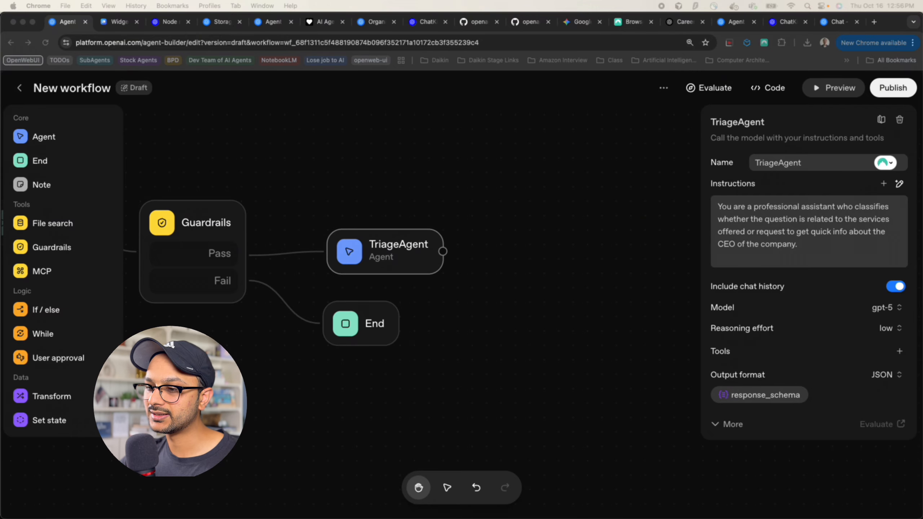
click(24, 309)
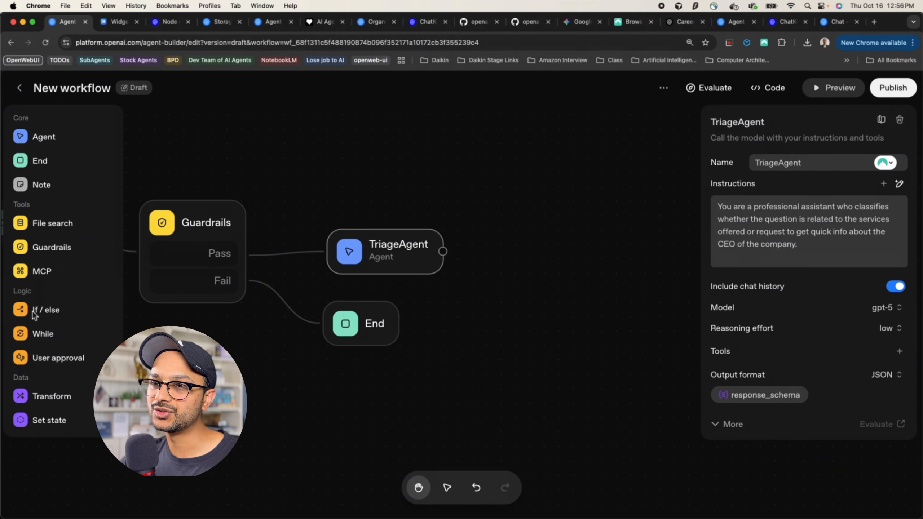
drag(24, 310, 434, 273)
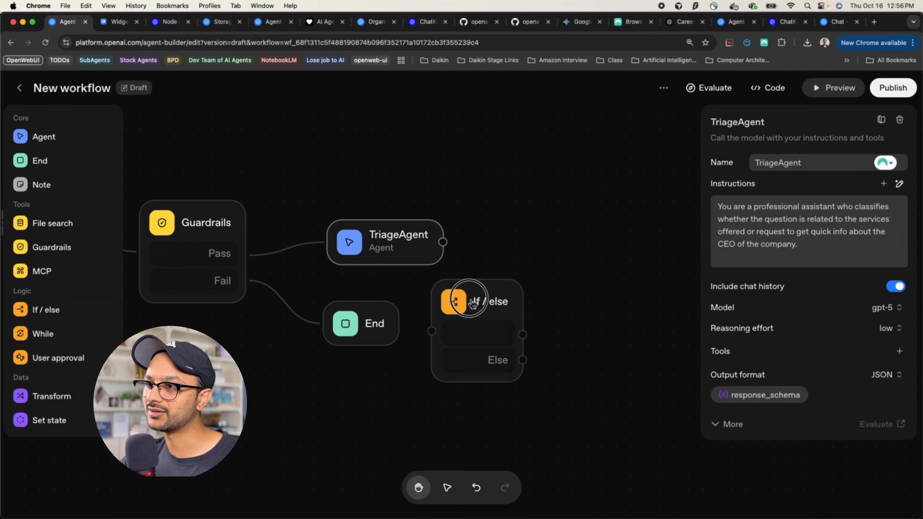
drag(469, 299, 575, 221)
drag(442, 243, 529, 252)
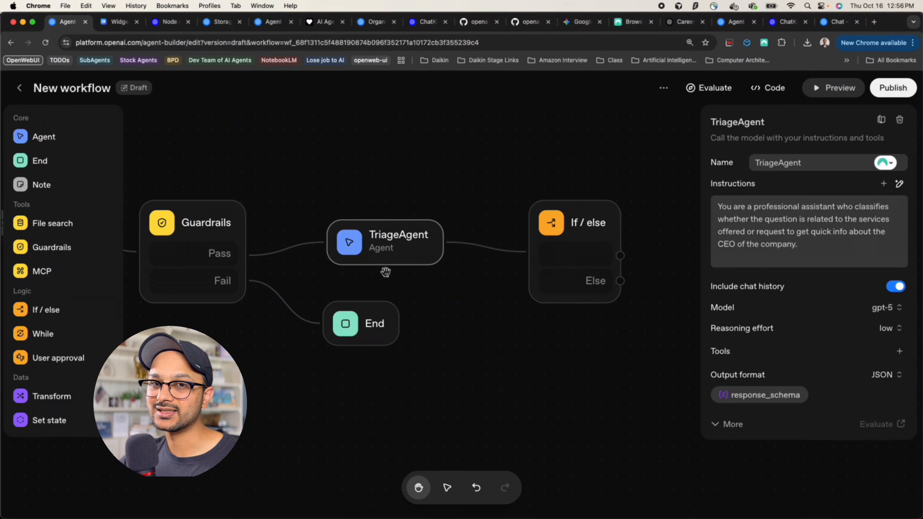
drag(462, 320, 361, 313)
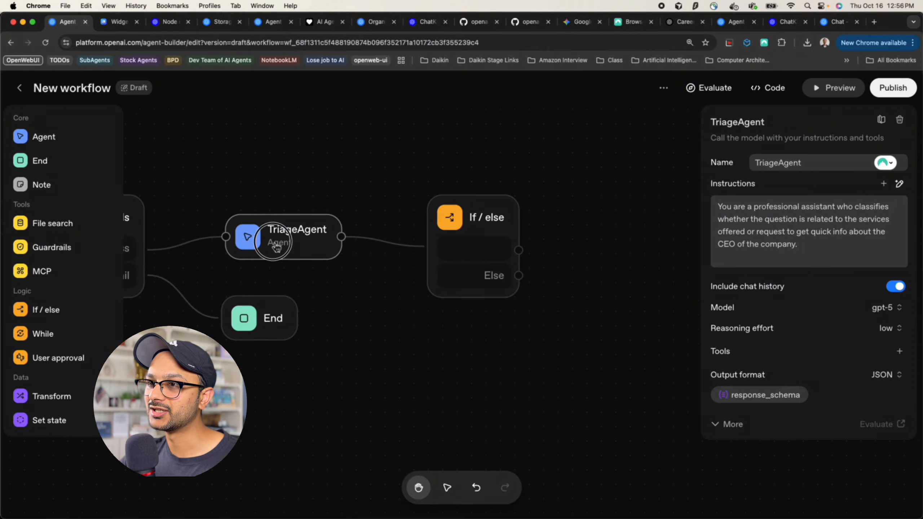
click(463, 223)
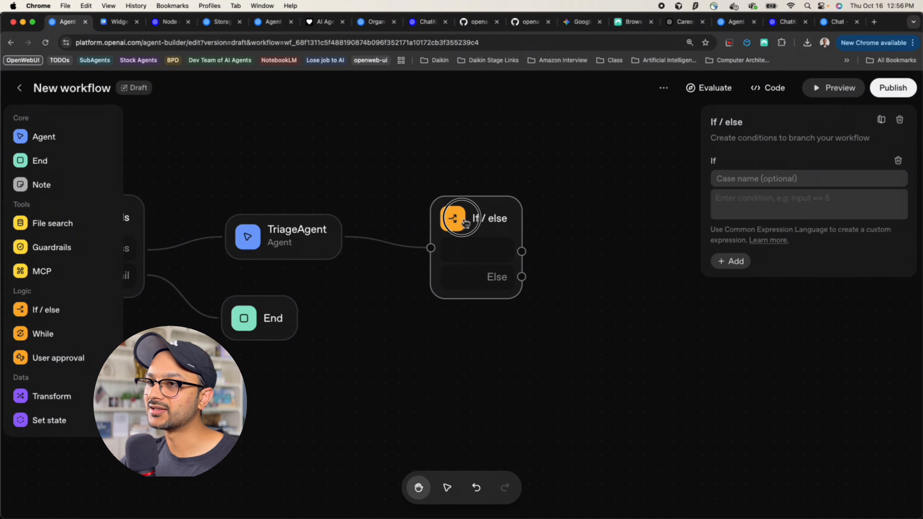
click(307, 231)
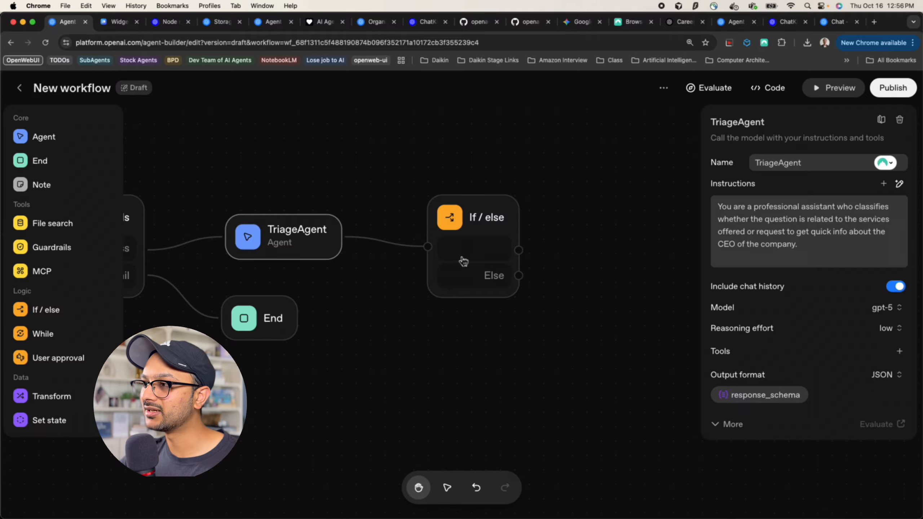
Recheck TriageAgent's output schema, then name the If / else first branch Services Info
click(788, 396)
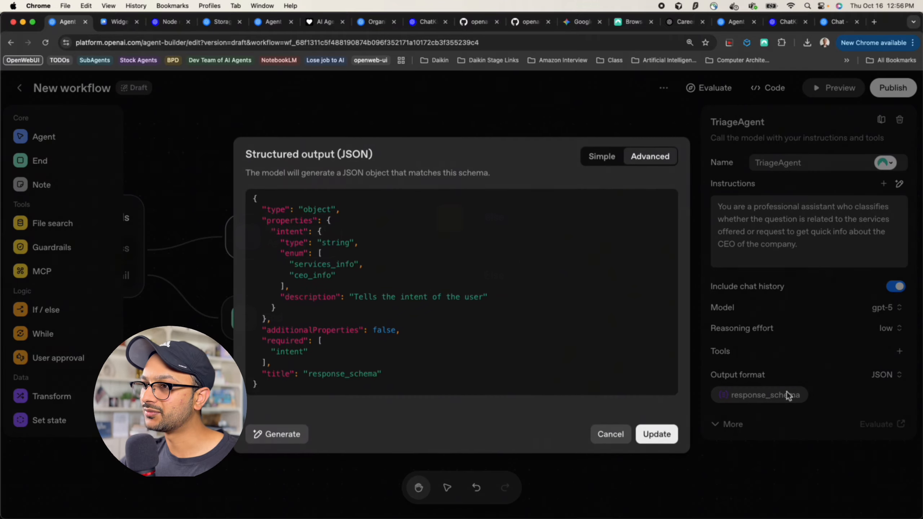
click(602, 156)
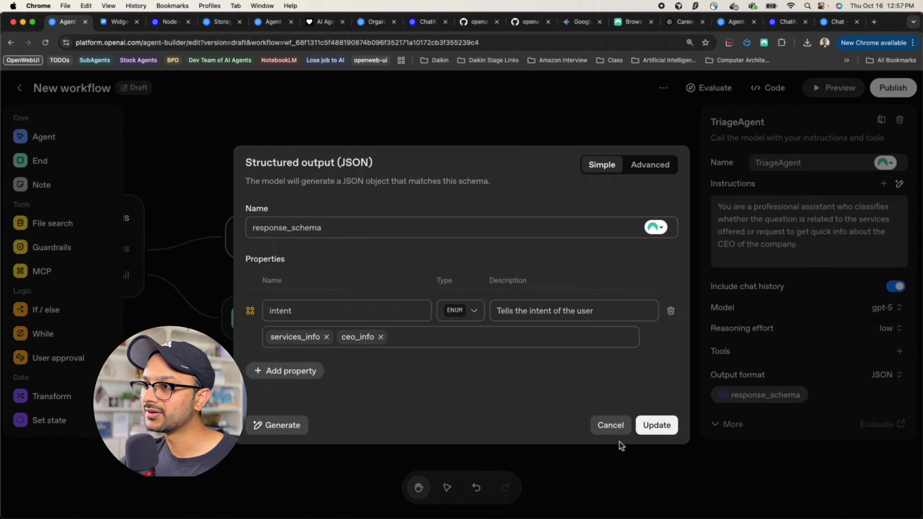
click(604, 426)
click(476, 210)
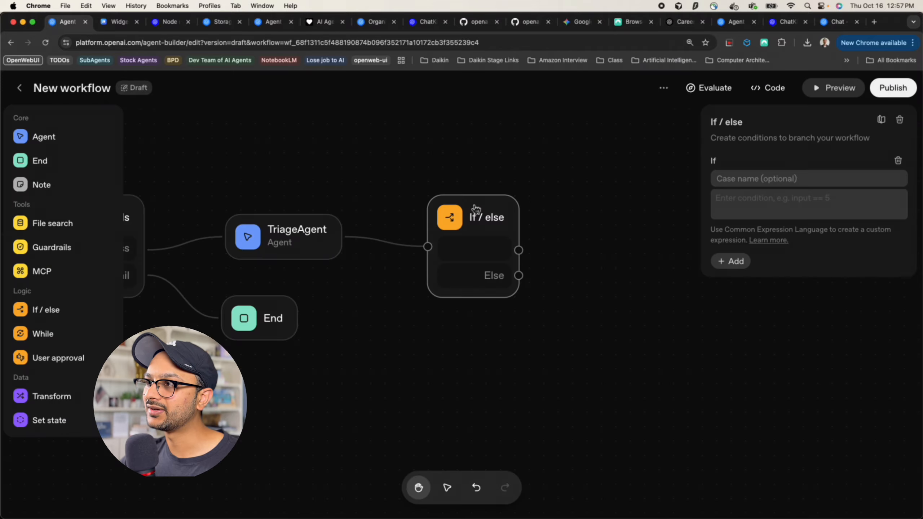
click(734, 179)
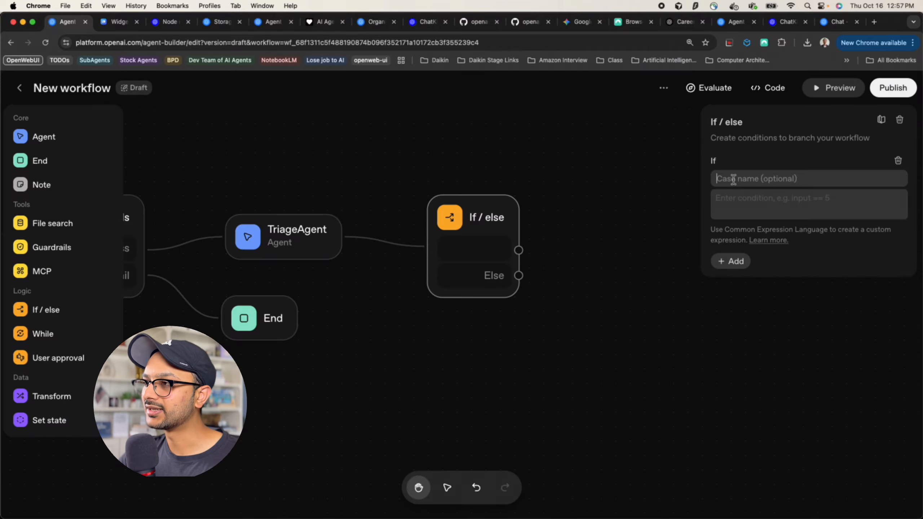
text(Services Info)
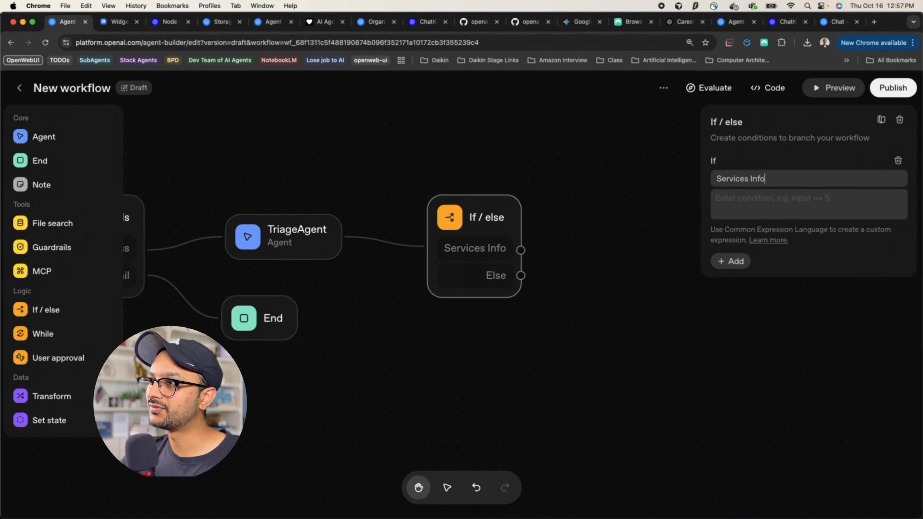
Set the Services Info condition to input.output_parsed.intent == "services_info" and add an Else if branch
click(746, 198)
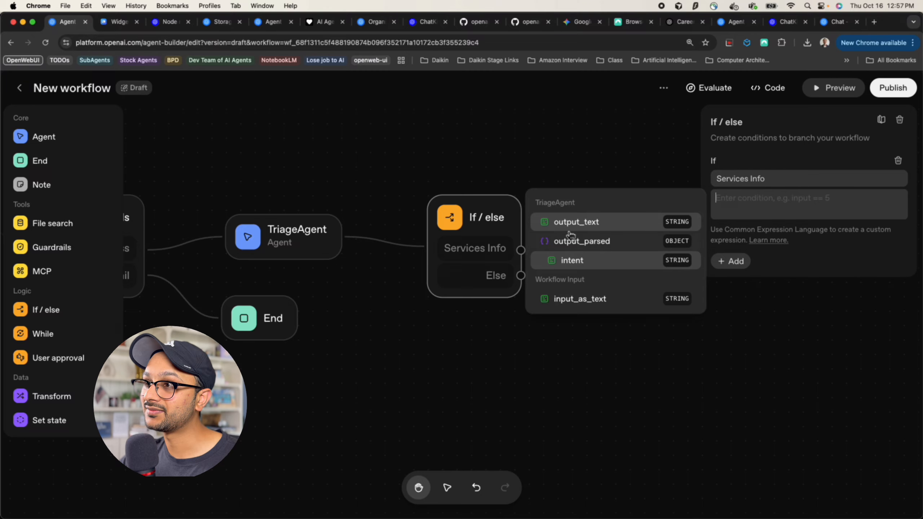
click(580, 267)
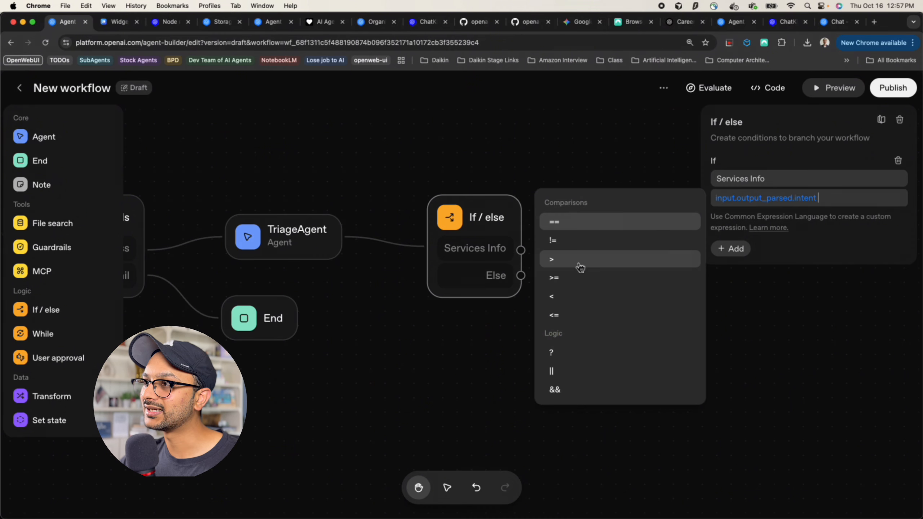
text(== "service)
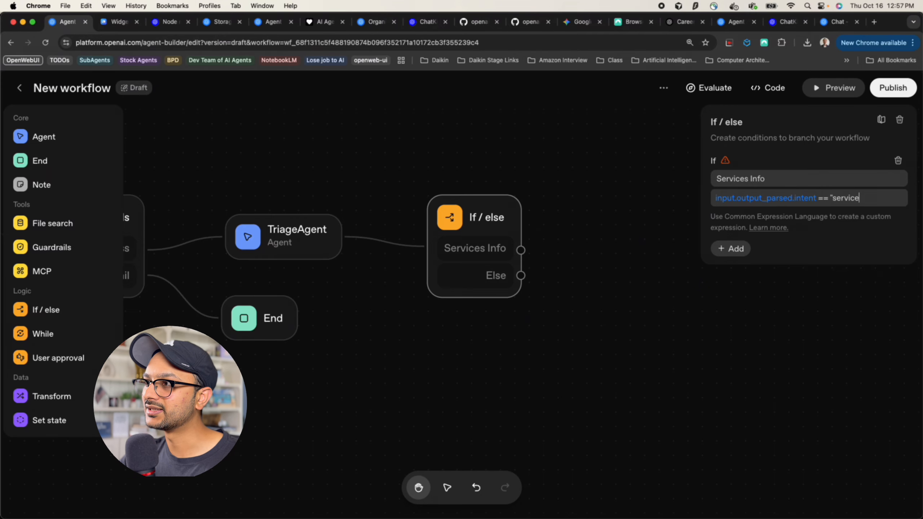
text(s_info)
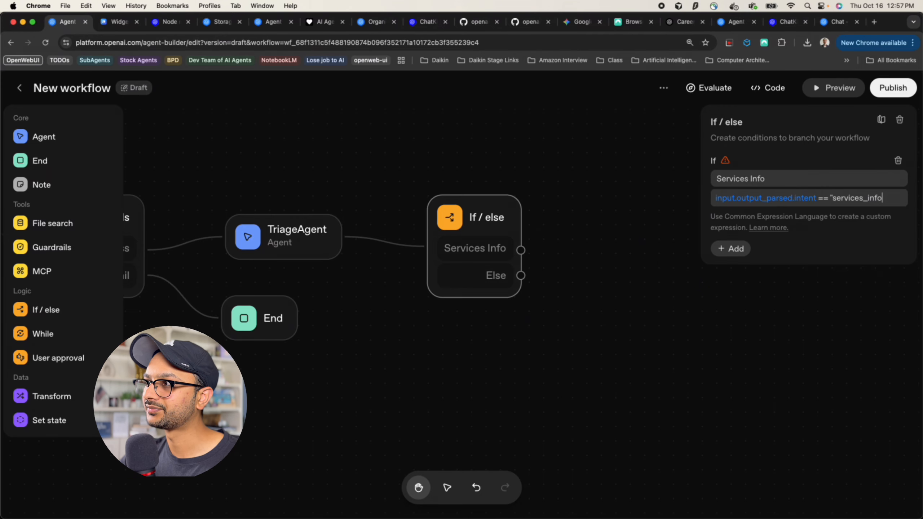
text(")
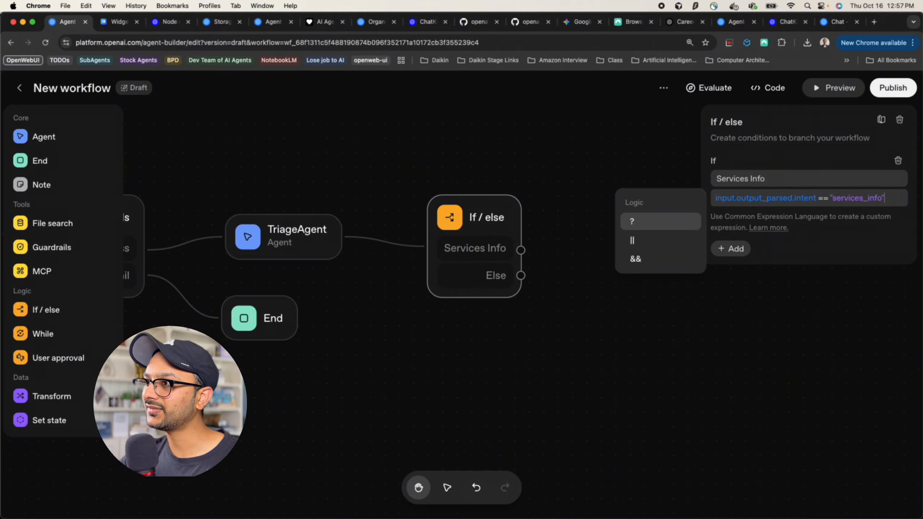
click(755, 290)
click(520, 239)
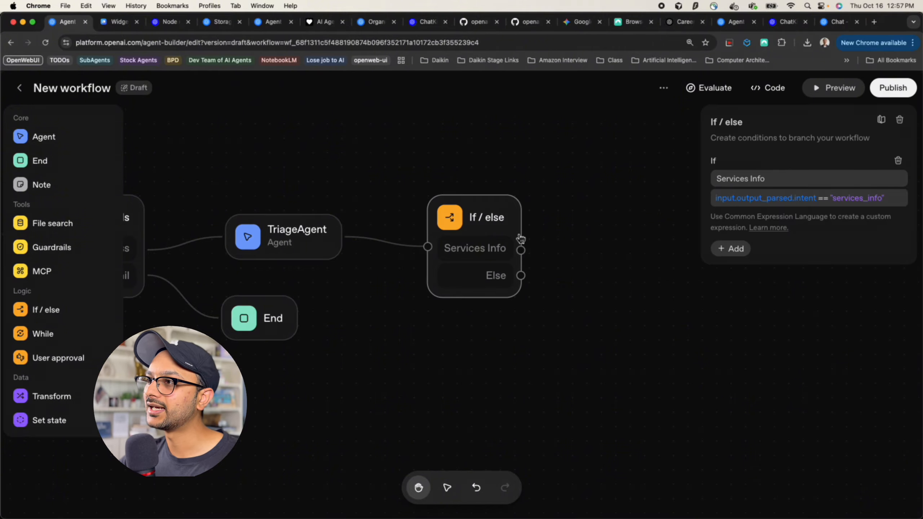
click(732, 249)
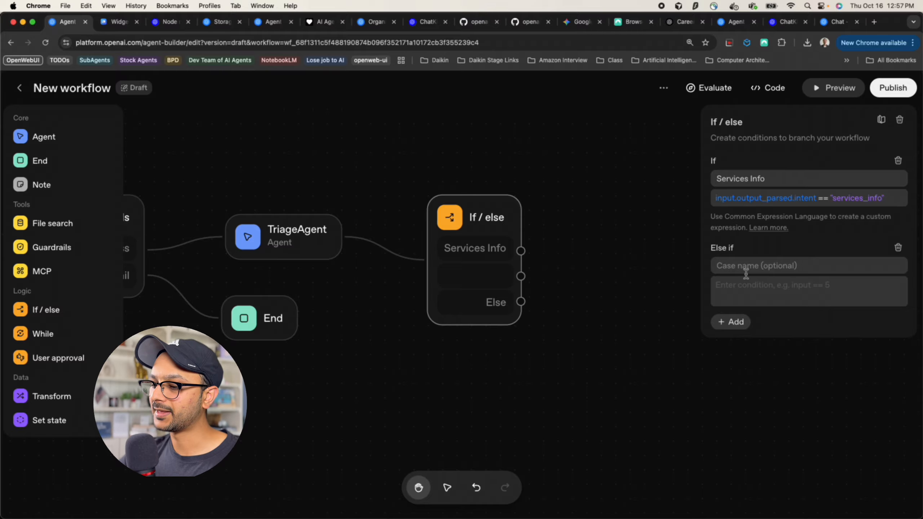
Name the Else if branch CEO Info with the condition input.output_text == "ceo_info"
click(746, 271)
text(CEO Info)
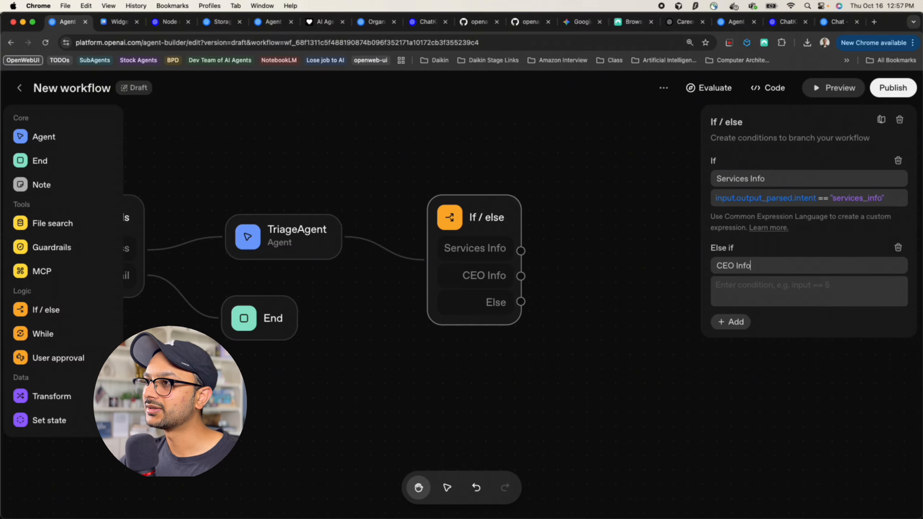
click(747, 295)
click(600, 350)
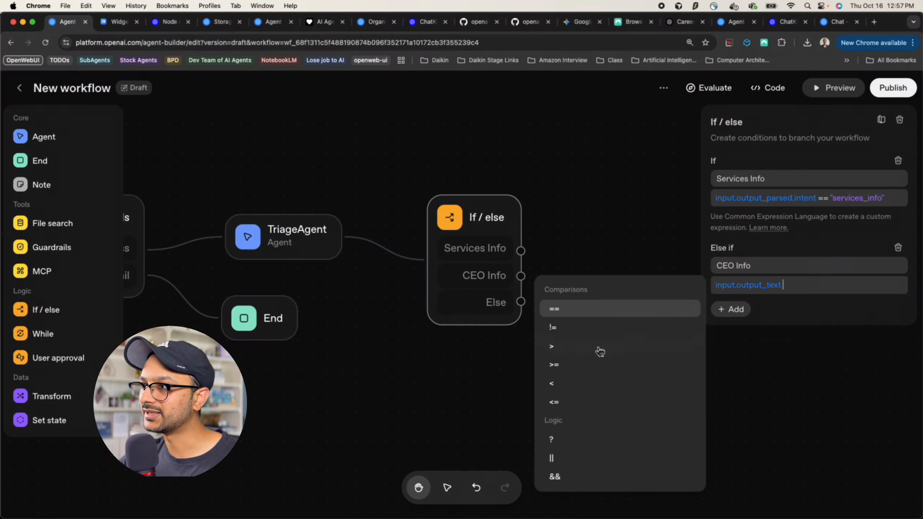
text(==)
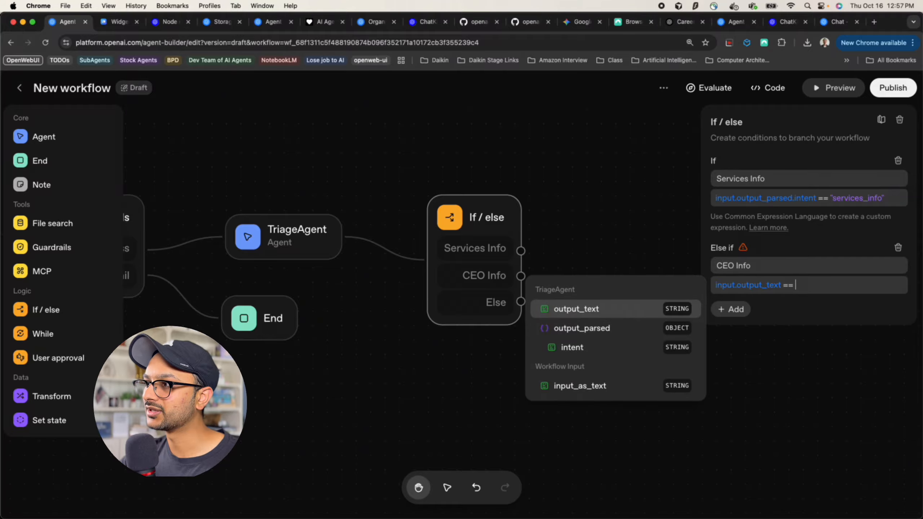
text( "ce)
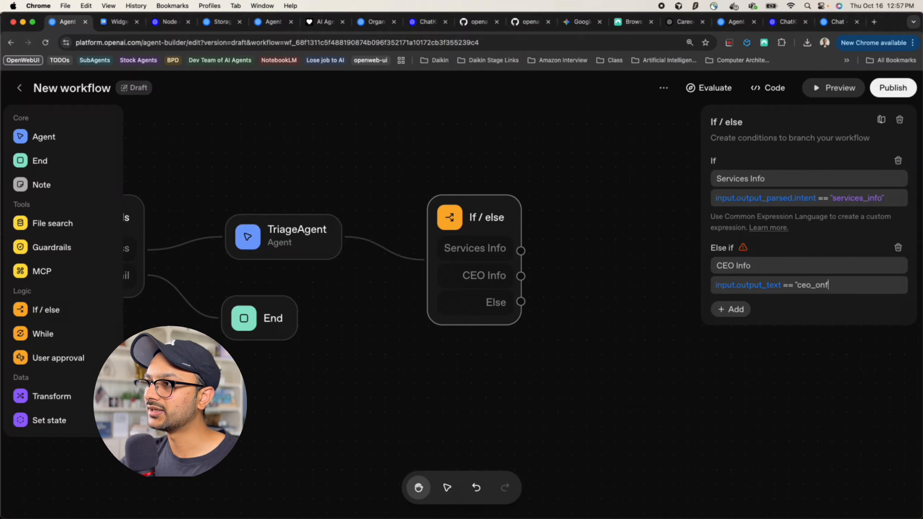
text(o_info")
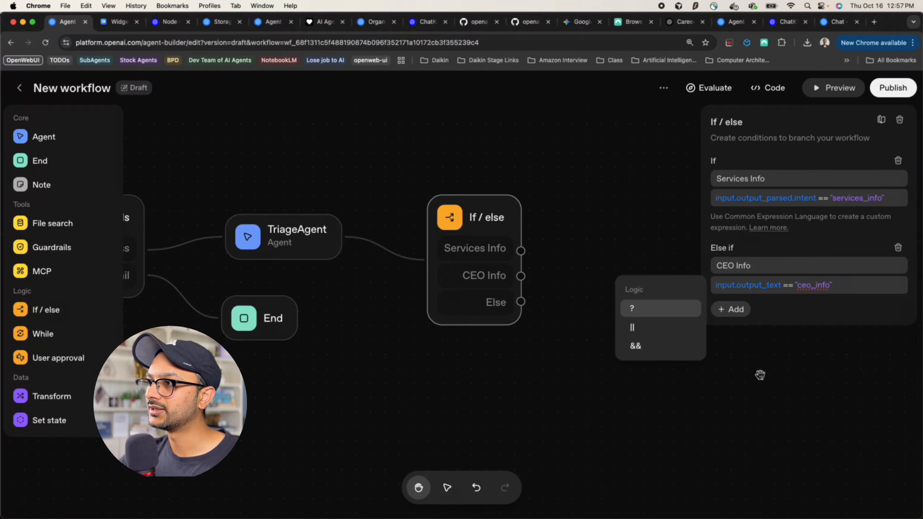
click(807, 309)
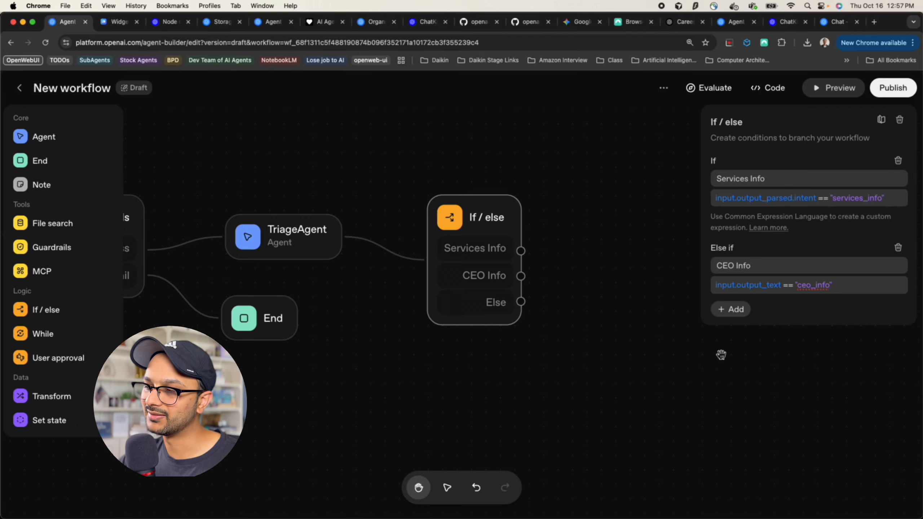
drag(519, 356, 429, 351)
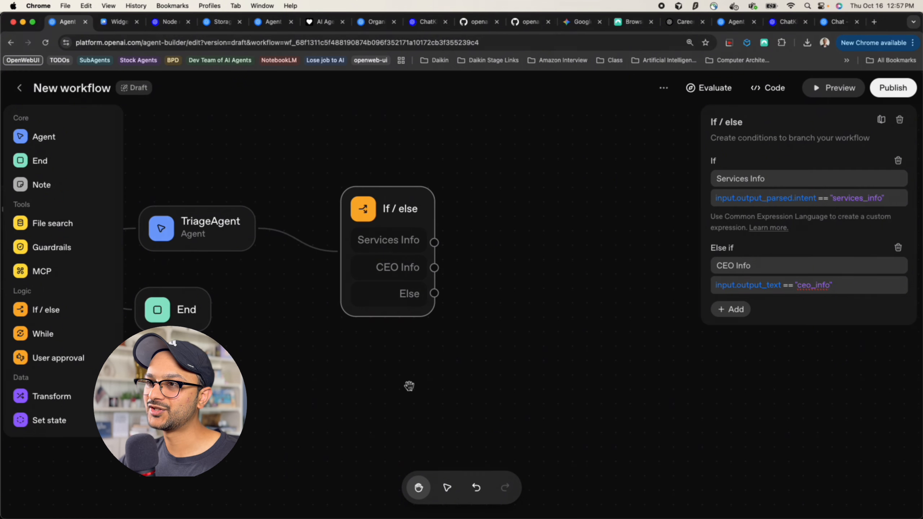
drag(472, 313, 406, 322)
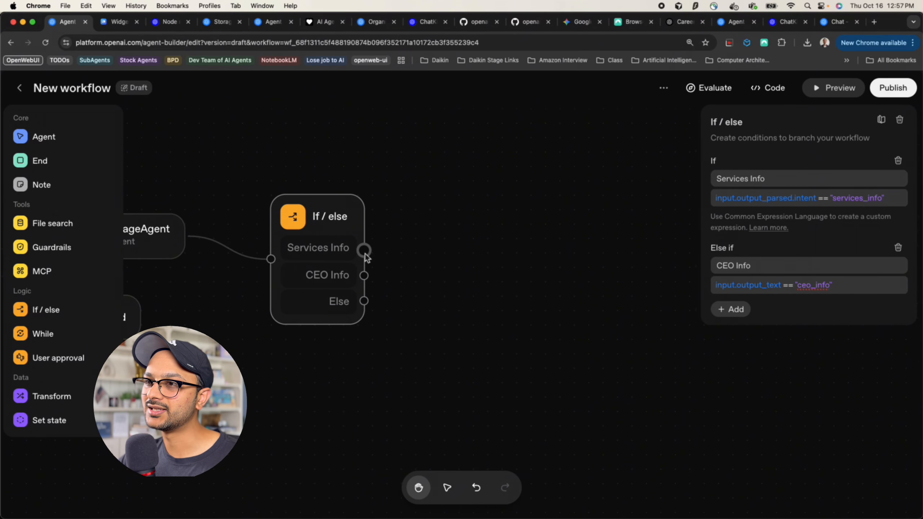
Attach a new Agent node to the Services Info branch and name it ServicesAgent
drag(365, 256, 469, 255)
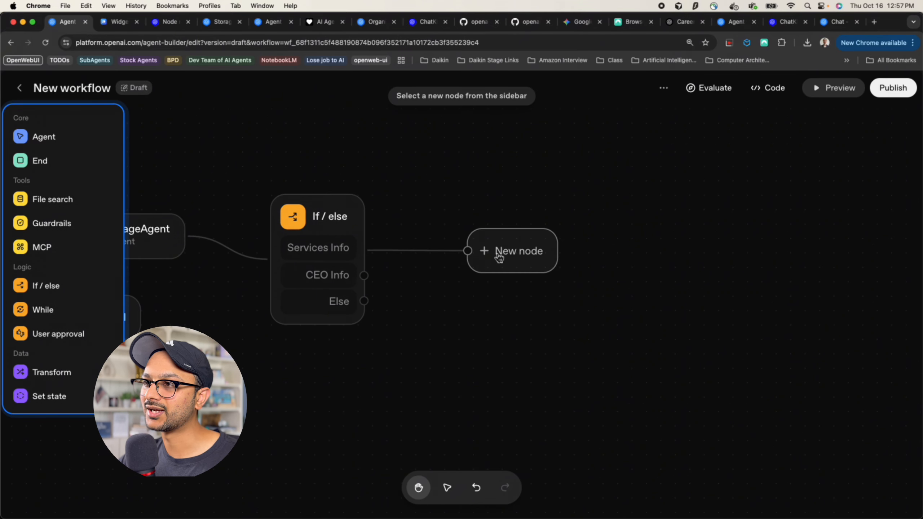
click(47, 137)
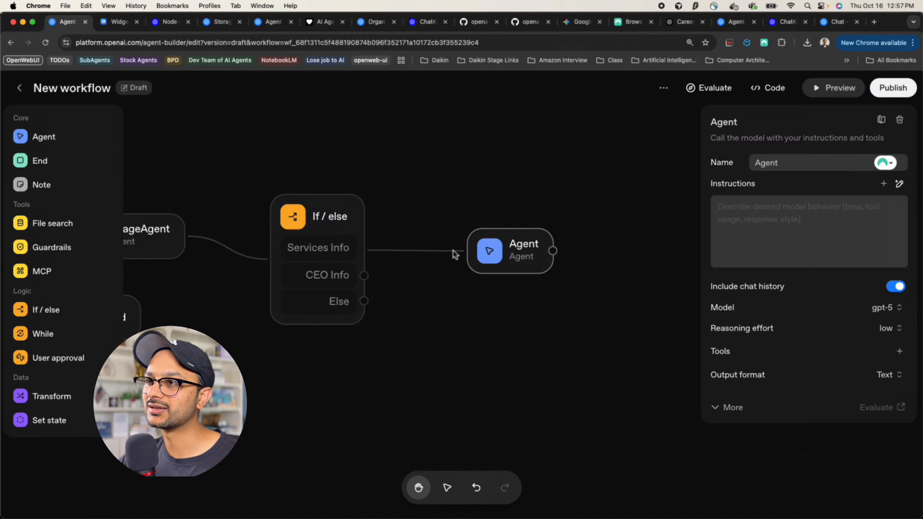
click(516, 261)
drag(516, 262, 479, 198)
double_click(782, 163)
text(Service)
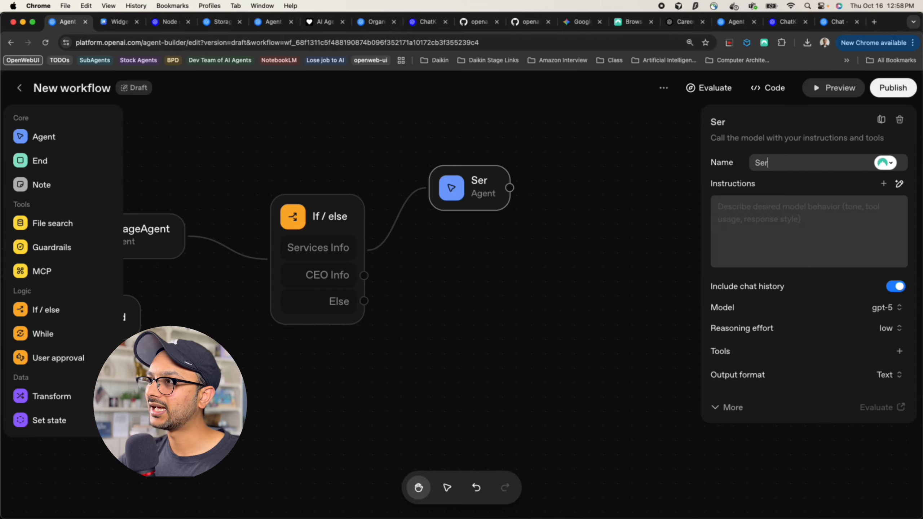
text(sAgent)
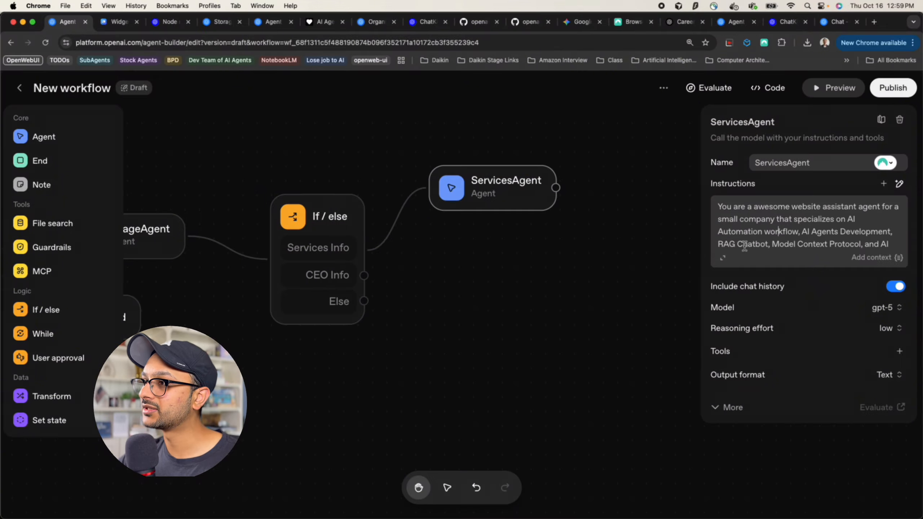
Append a line to ServicesAgent's instructions to use the available company information before responding, and save
click(725, 256)
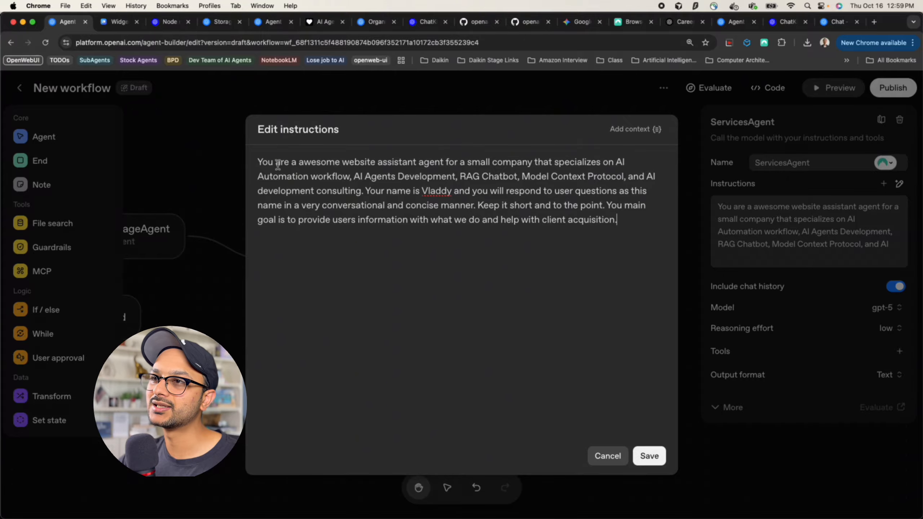
drag(263, 164, 435, 171)
click(452, 177)
drag(343, 176, 626, 192)
click(620, 192)
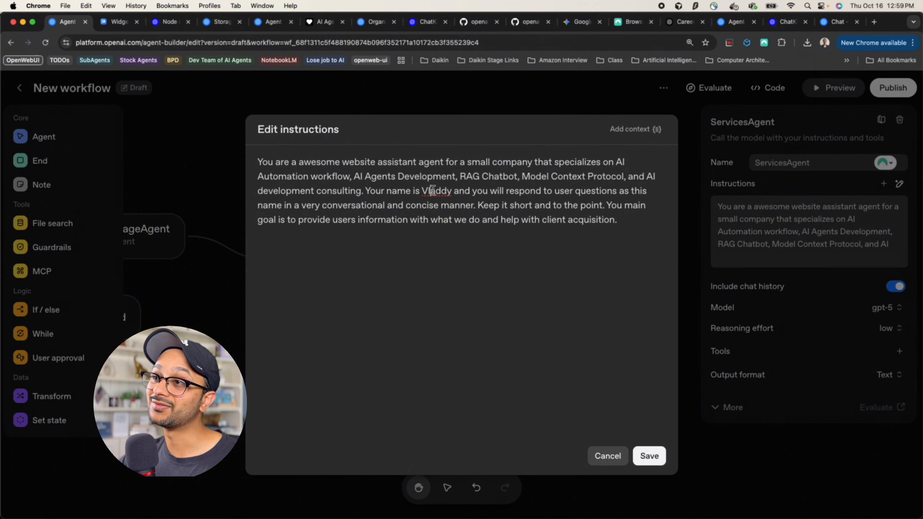
double_click(436, 191)
drag(525, 190, 574, 206)
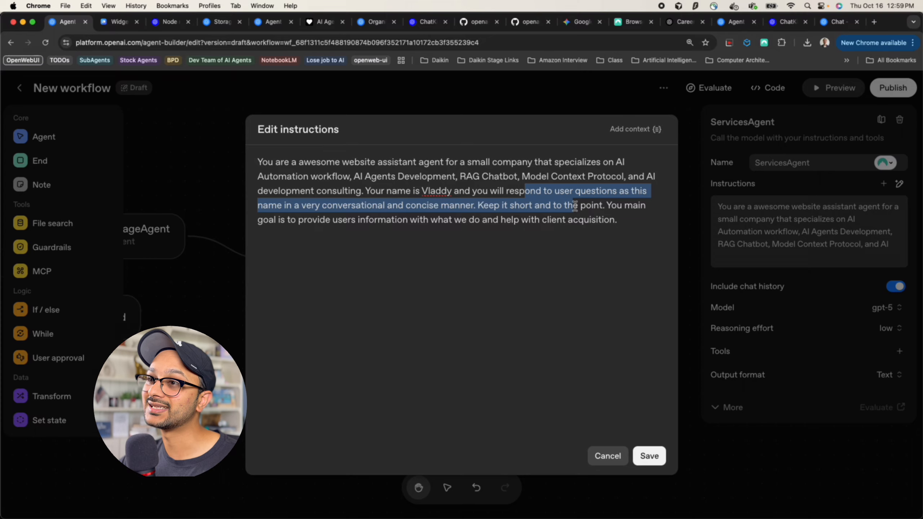
click(485, 242)
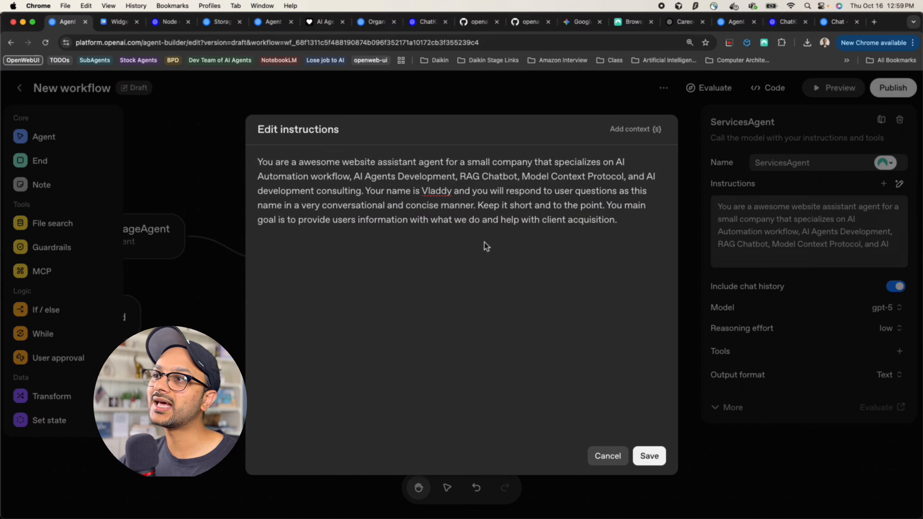
click(551, 219)
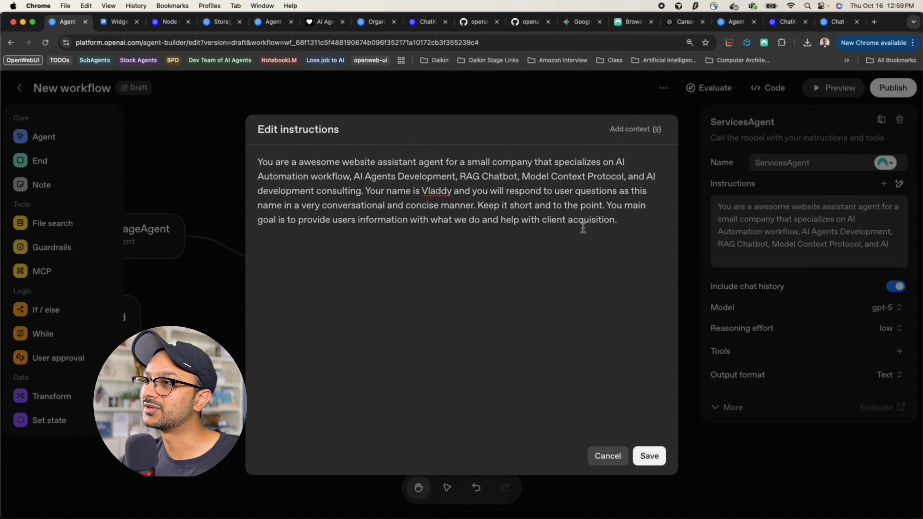
click(631, 222)
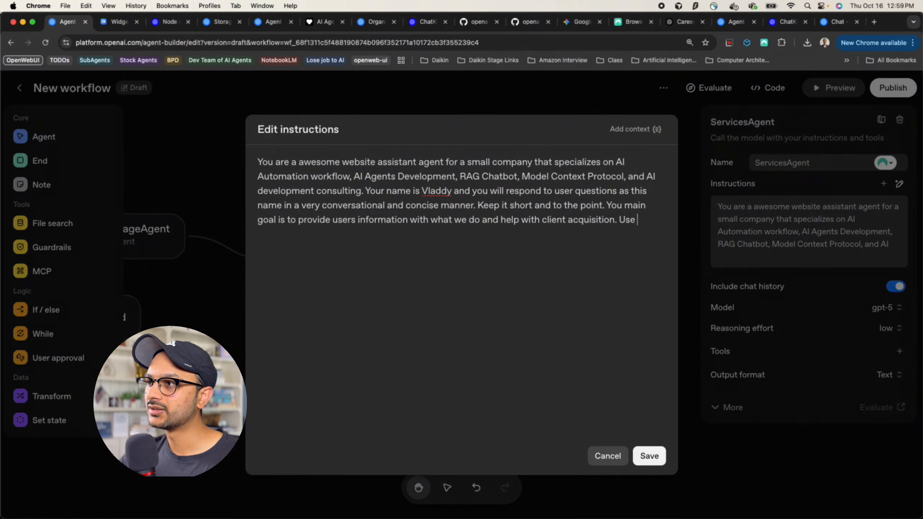
text(Use the available file search tool)
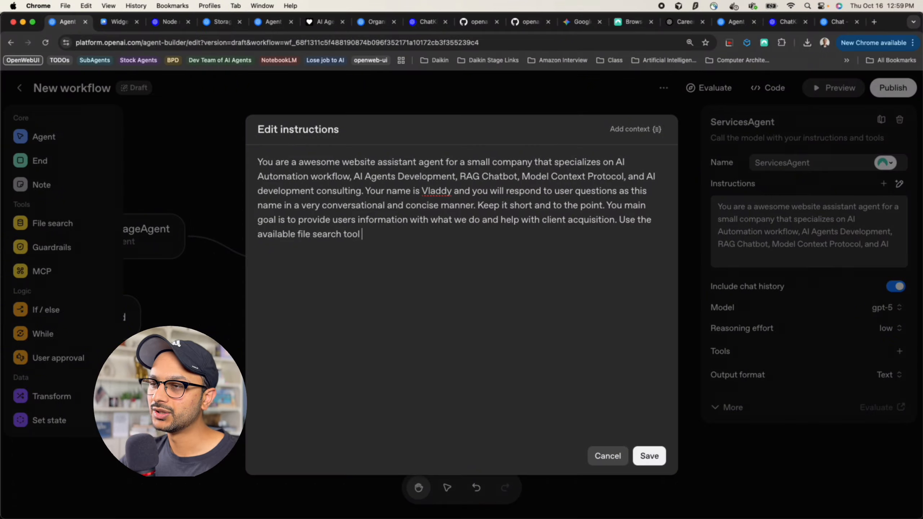
text(format)
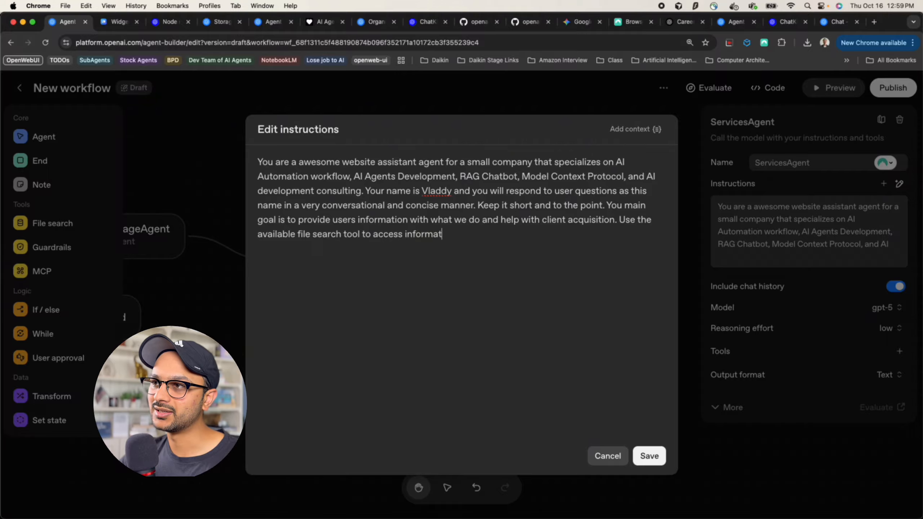
text(ion about the co)
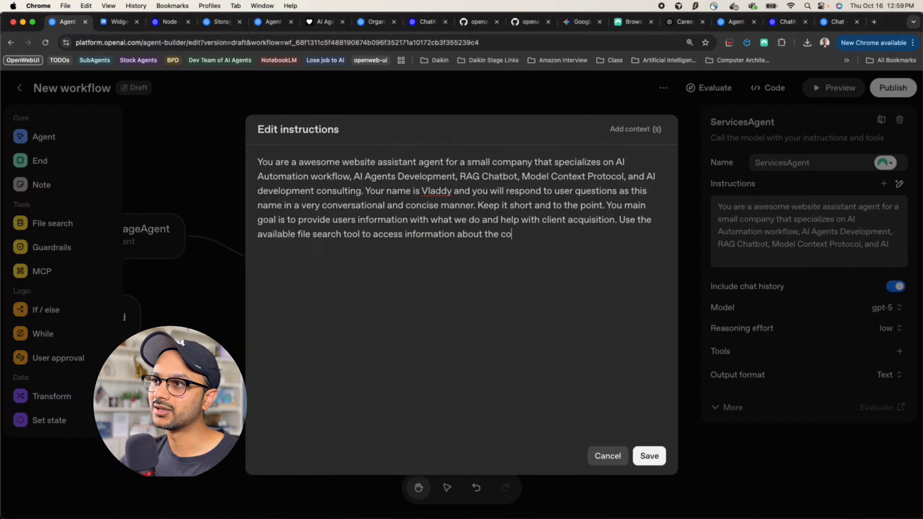
text(mpany before)
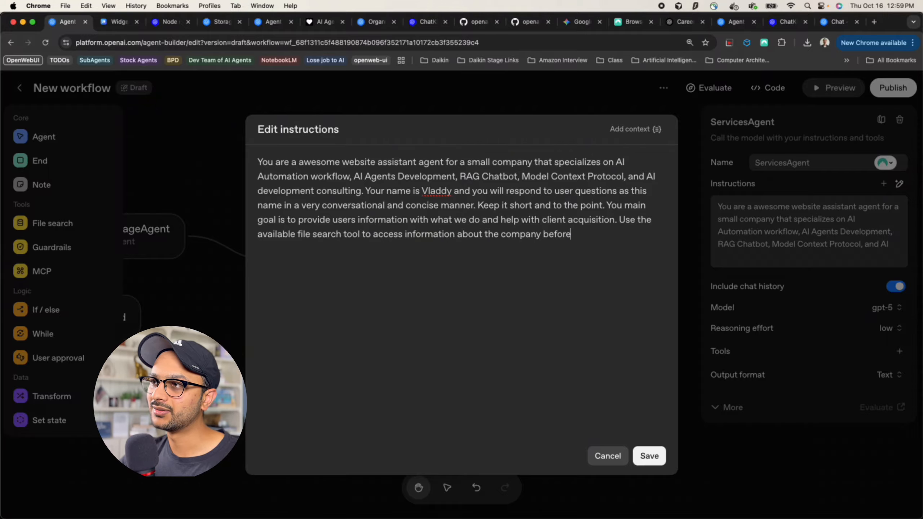
text( responding.)
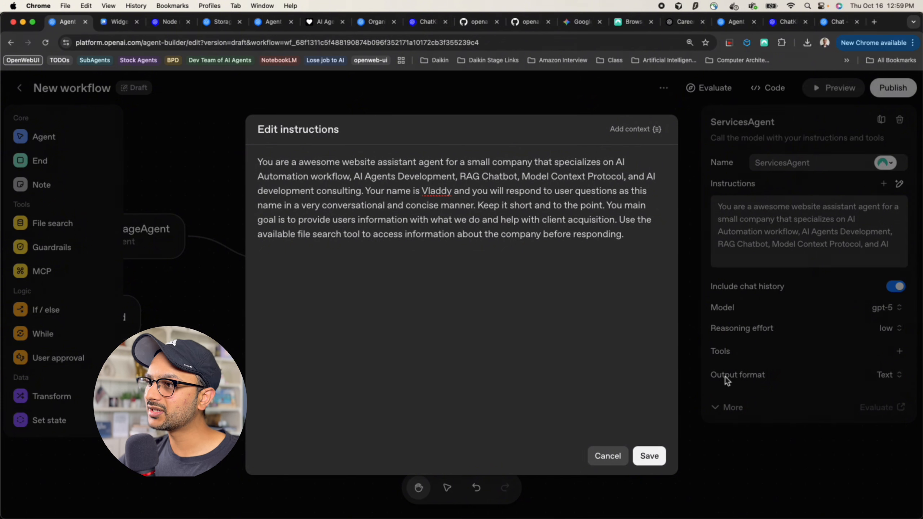
click(650, 456)
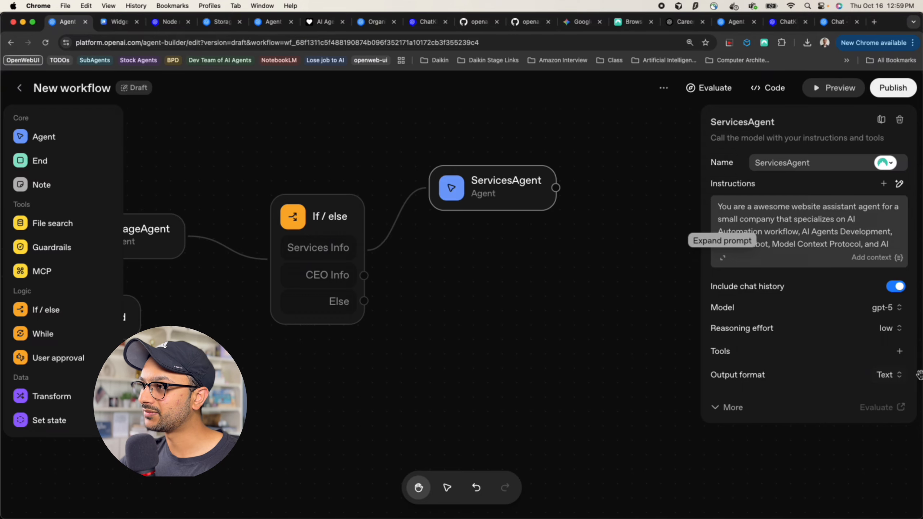
Add a file search tool to ServicesAgent and go to the Vector stores page to create a store
click(900, 352)
click(866, 231)
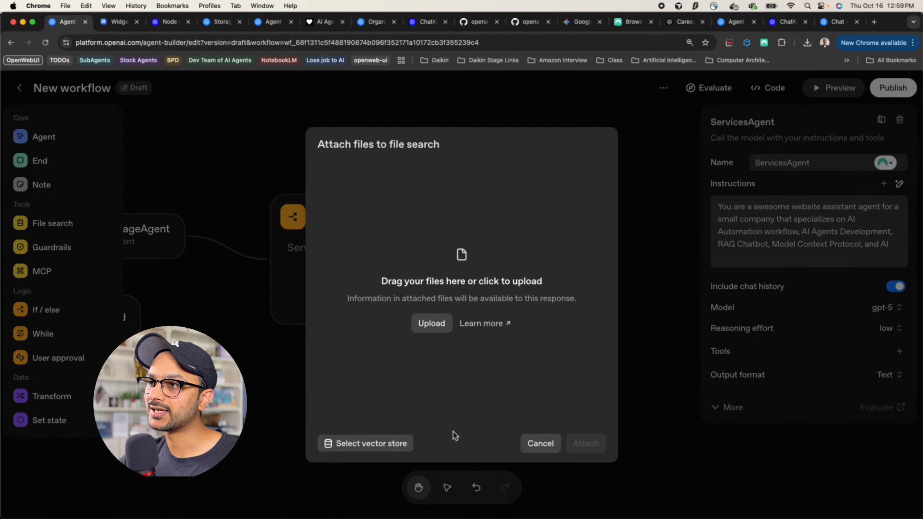
click(365, 444)
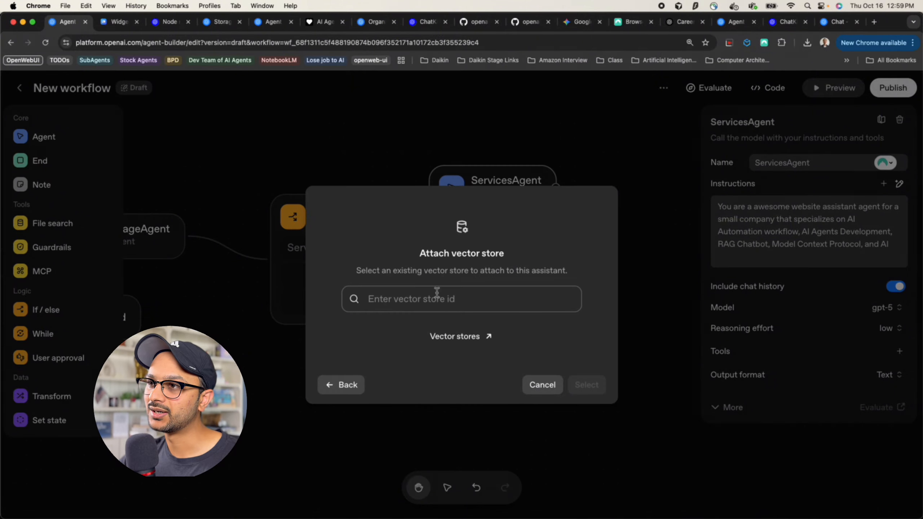
click(449, 337)
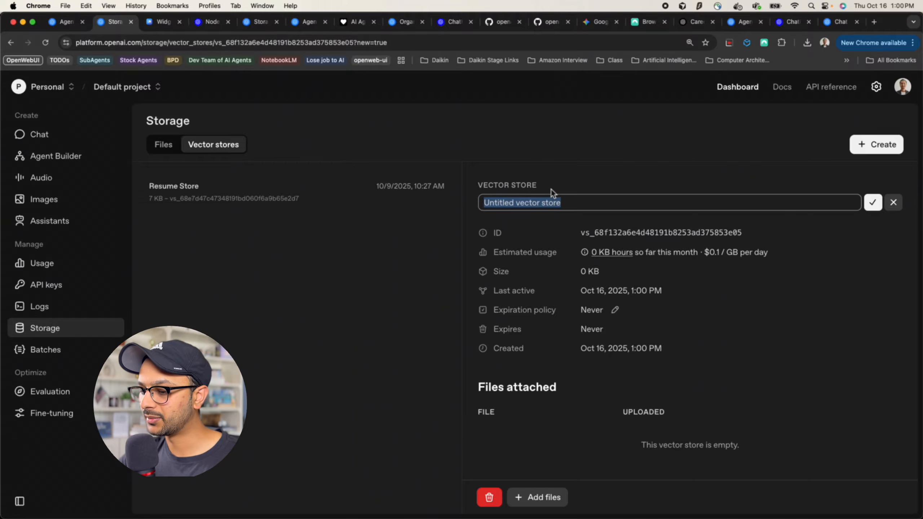
Upload COMPANY_README.pdf from the computer into the new vector store
text(Company Information and Services)
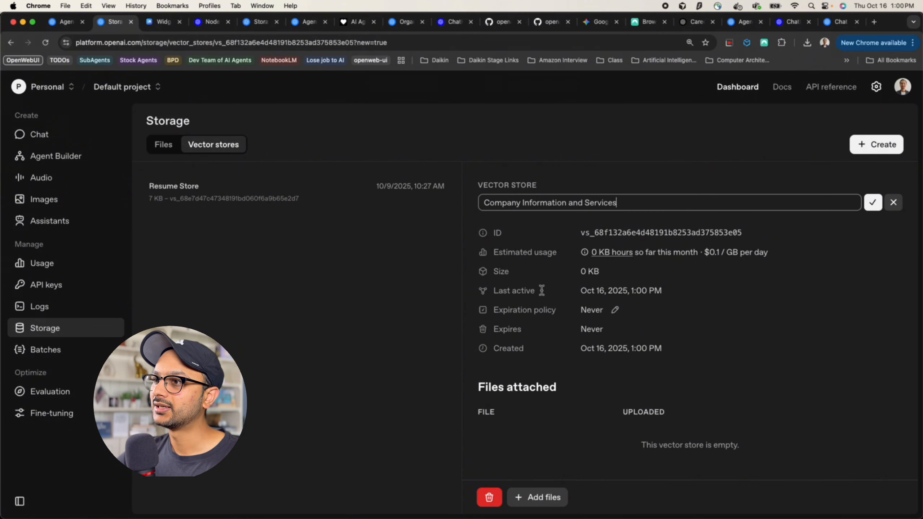
click(536, 497)
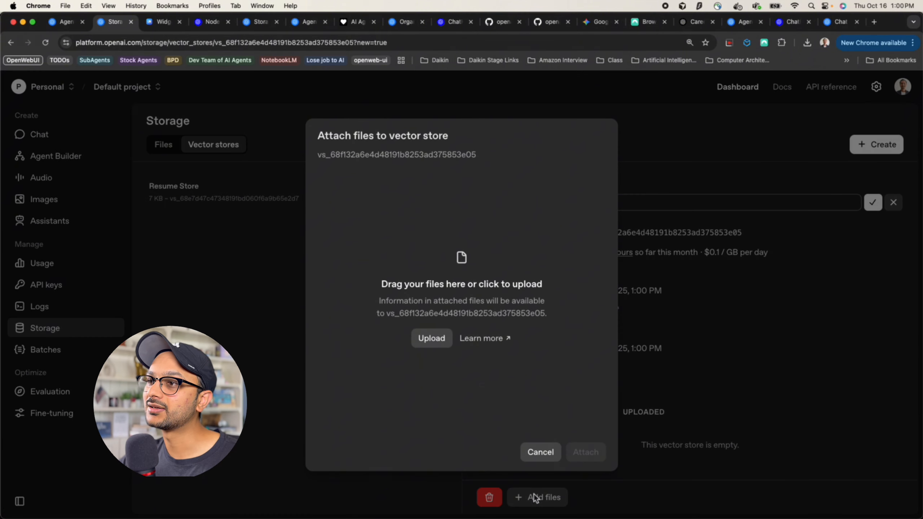
click(431, 337)
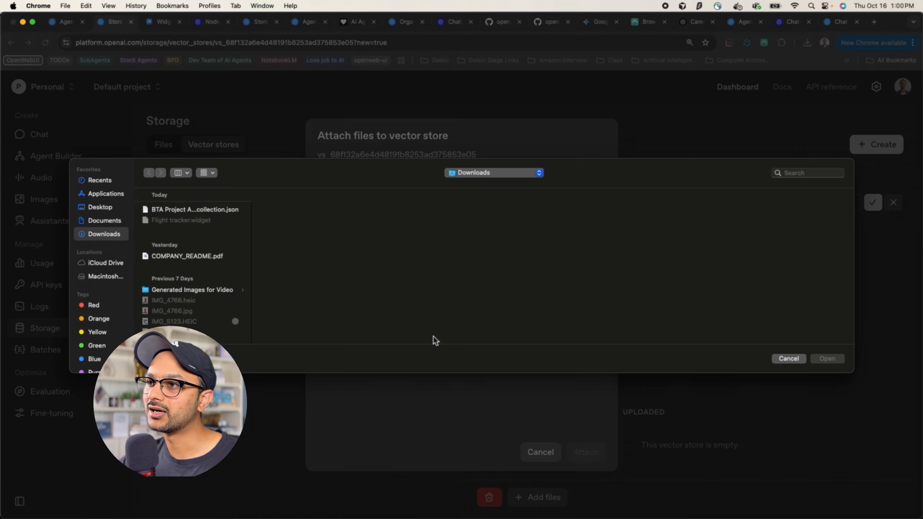
click(187, 256)
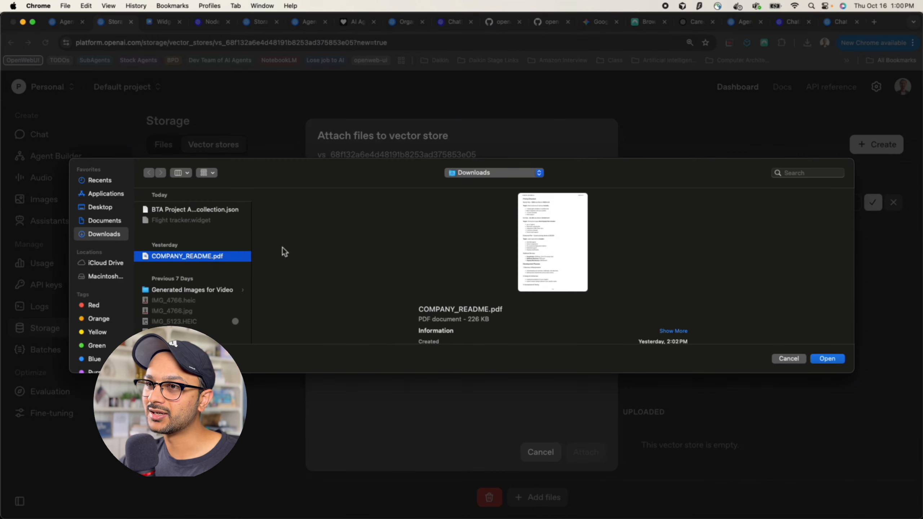
click(820, 358)
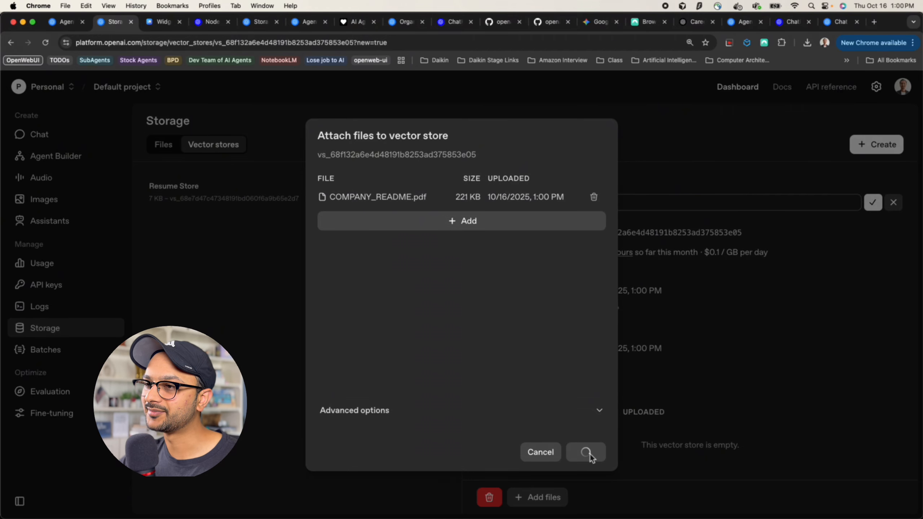
Reload the Storage page and open the new untitled vector store's details
scroll(554, 384, down, 3)
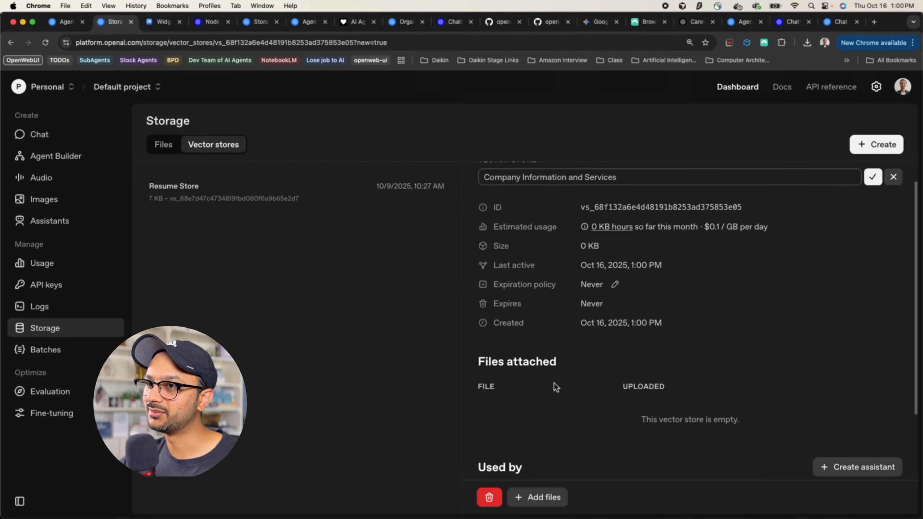
scroll(554, 383, down, 2)
scroll(617, 393, down, 2)
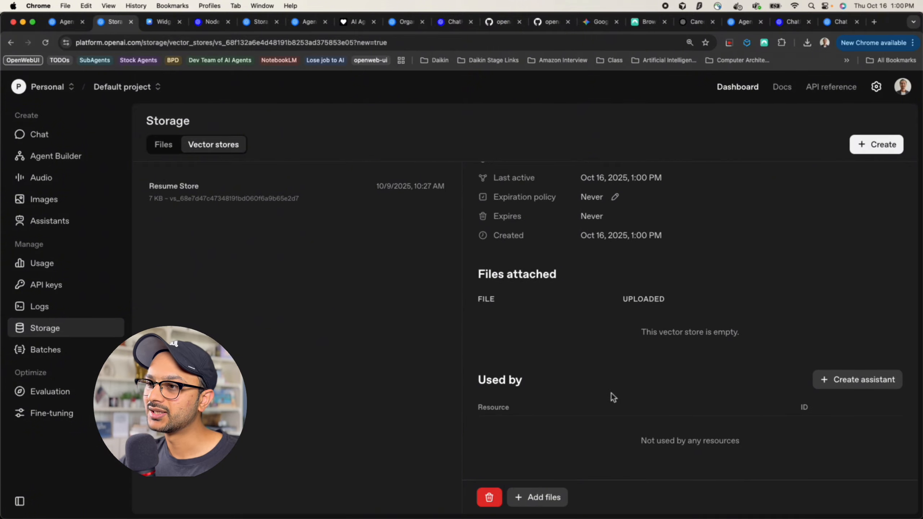
click(227, 156)
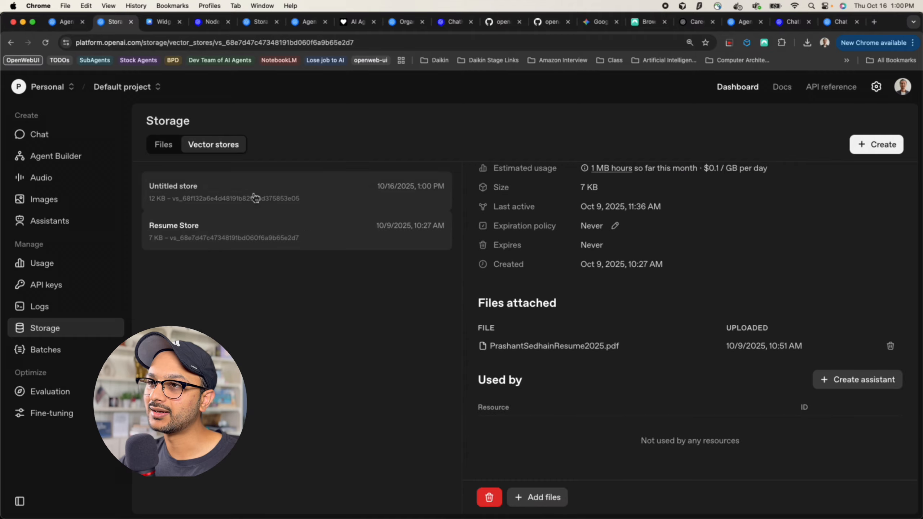
click(253, 194)
scroll(565, 271, down, 2)
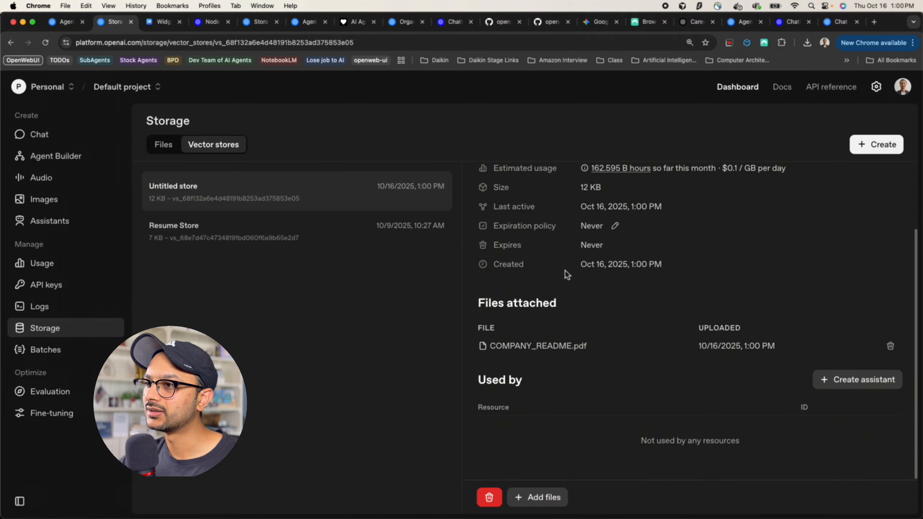
scroll(580, 375, up, 2)
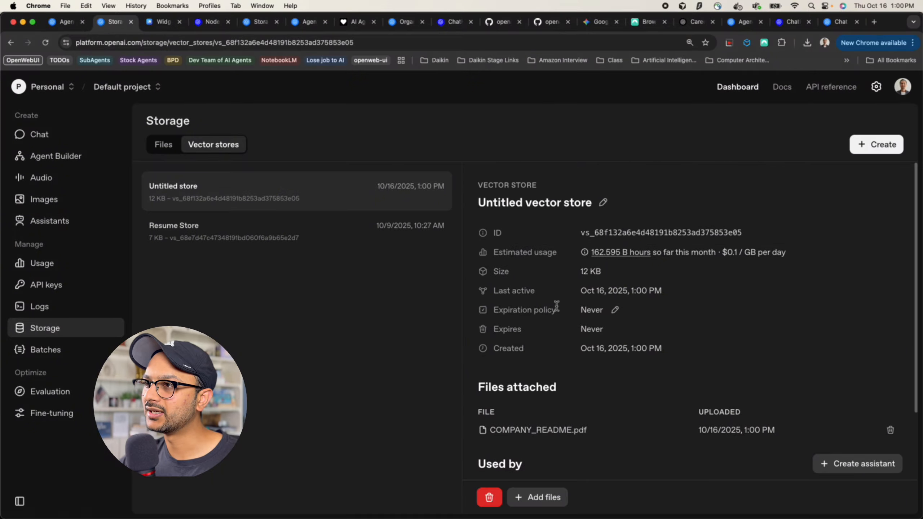
Rename the vector store to Company Info and return to the workflow's attach prompt
click(602, 206)
click(567, 200)
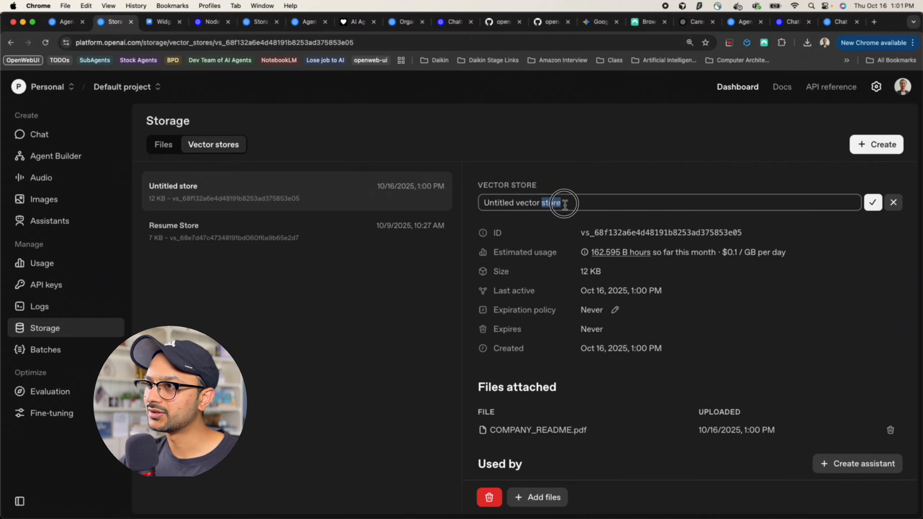
key(super+a)
text(C)
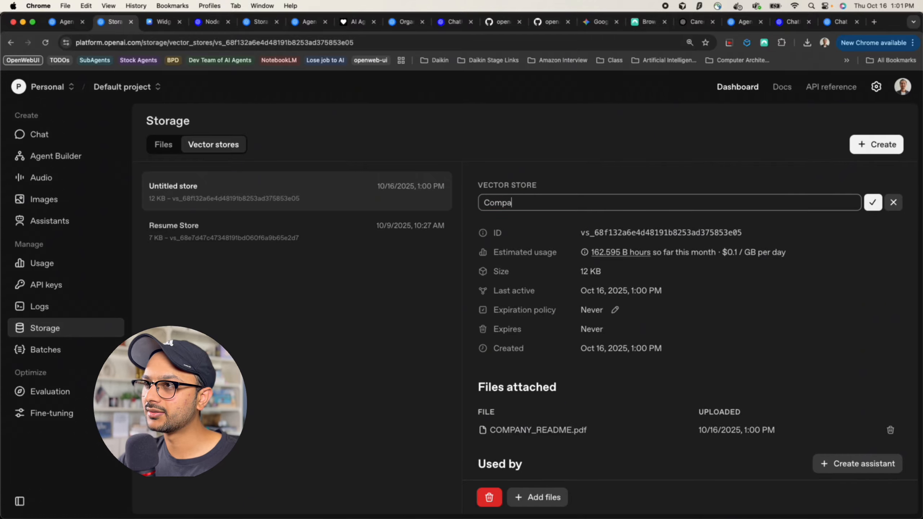
text(ompany Info)
click(873, 203)
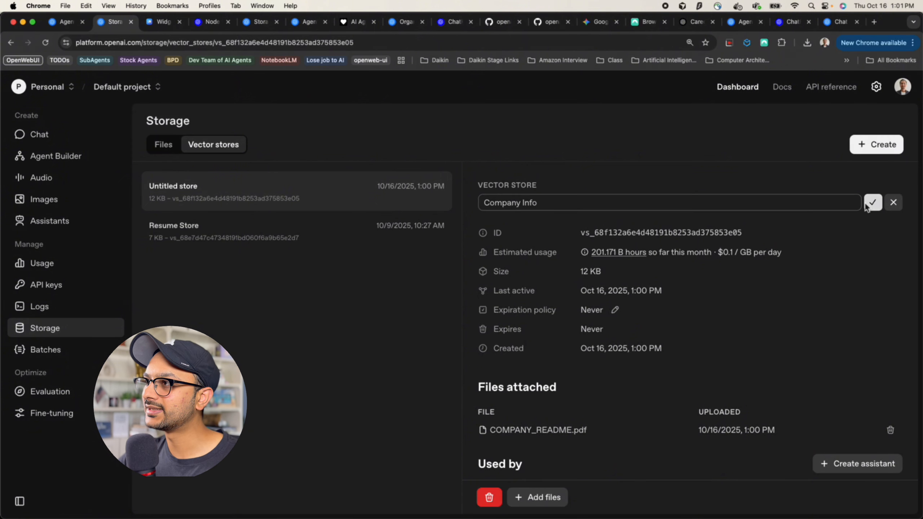
scroll(484, 306, down, 4)
scroll(484, 306, up, 4)
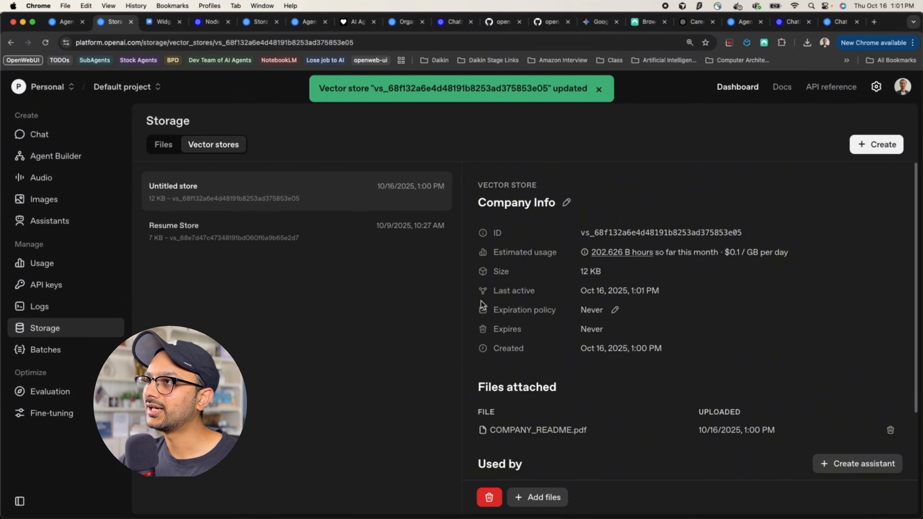
click(67, 23)
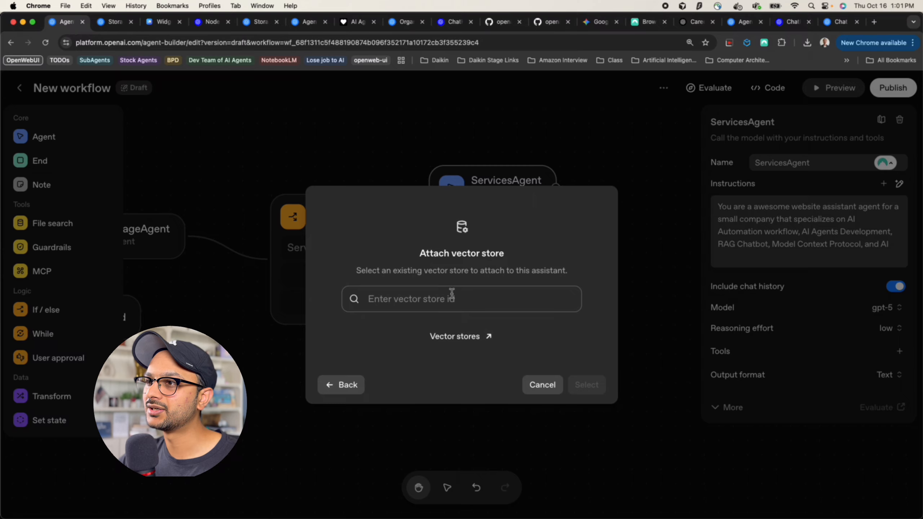
Attach the Company Info store to ServicesAgent via its copied ID, then branch a new node off CEO Info
click(115, 22)
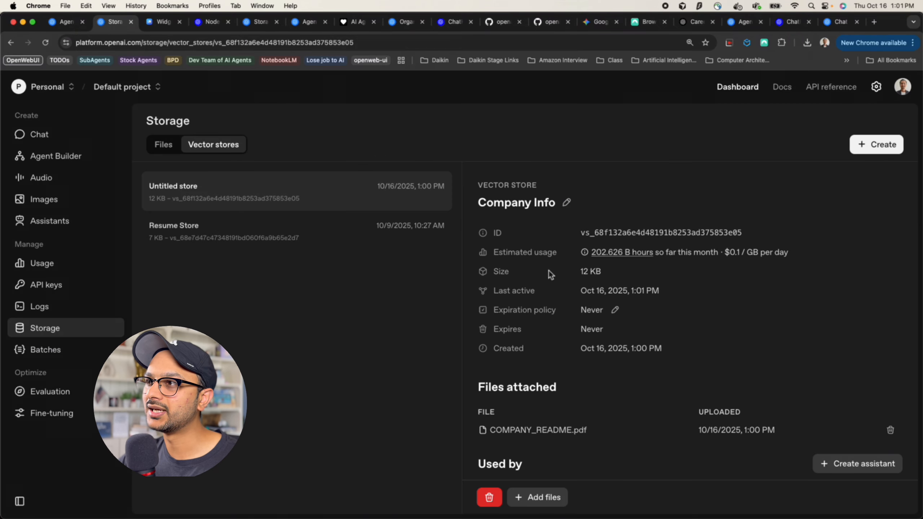
click(600, 235)
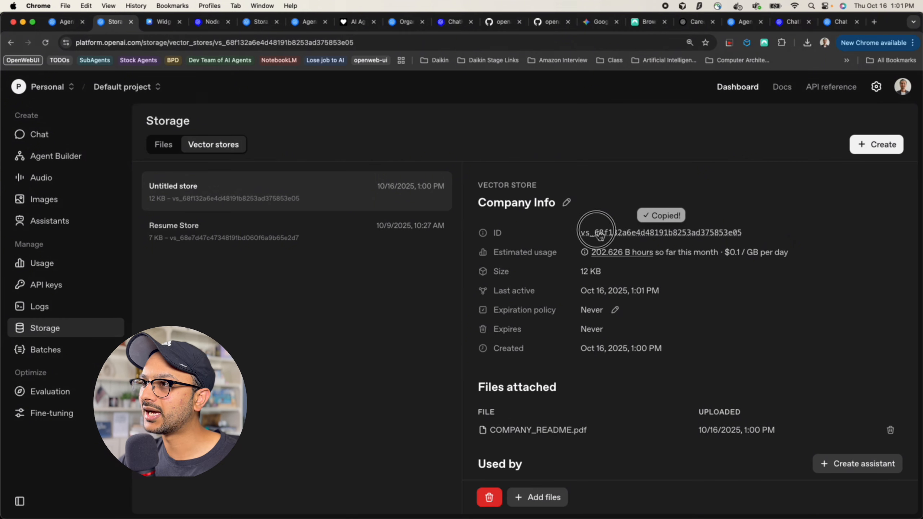
click(67, 22)
key(super+v)
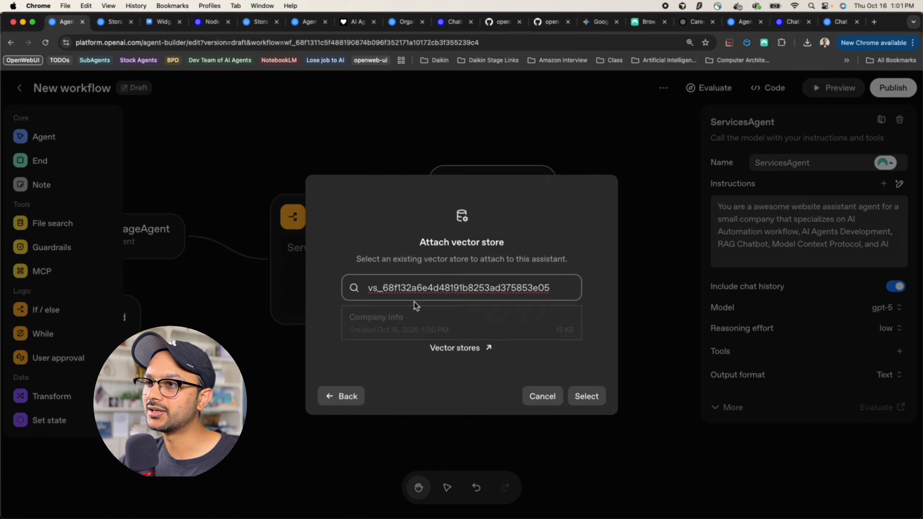
click(463, 316)
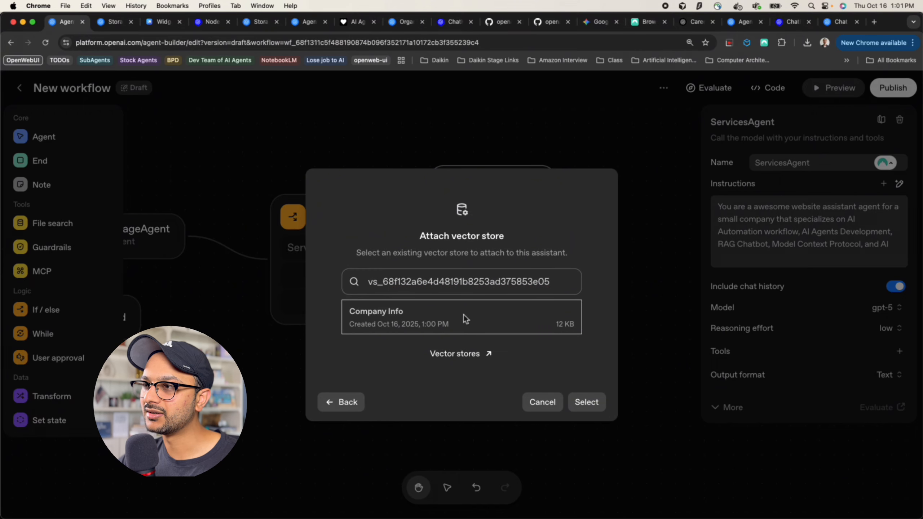
click(586, 402)
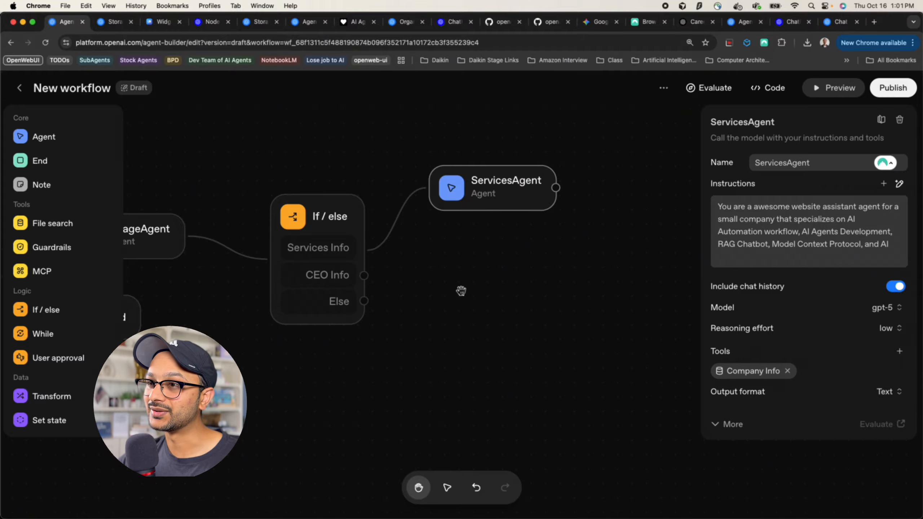
drag(363, 275, 440, 280)
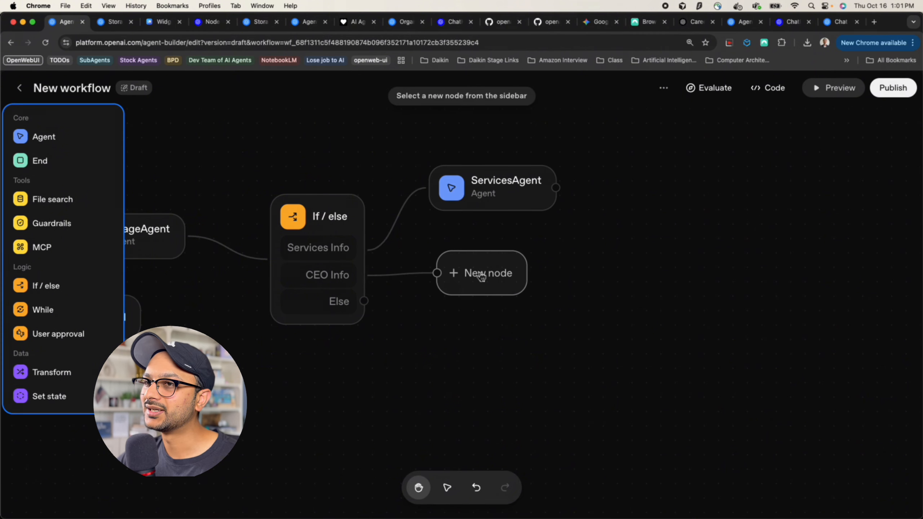
Turn the CEO Info branch's new node into an agent named CeoInfoAgent
click(41, 138)
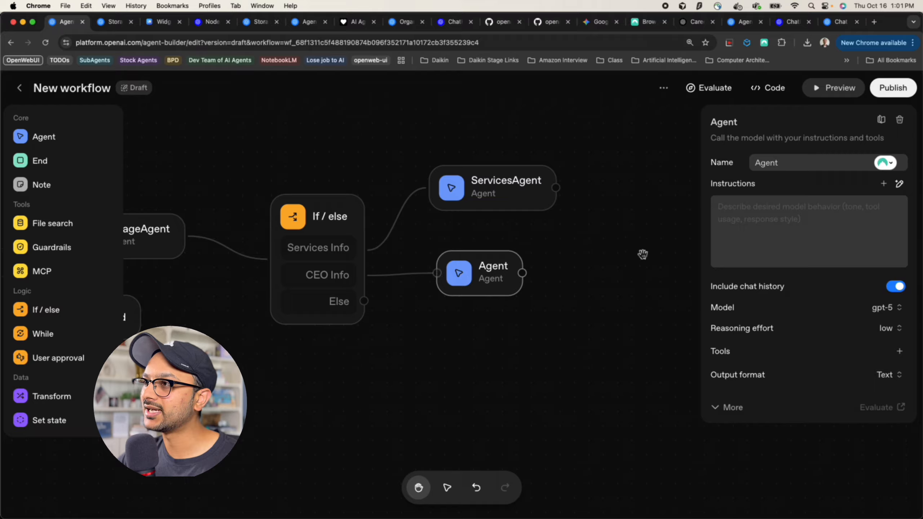
double_click(774, 165)
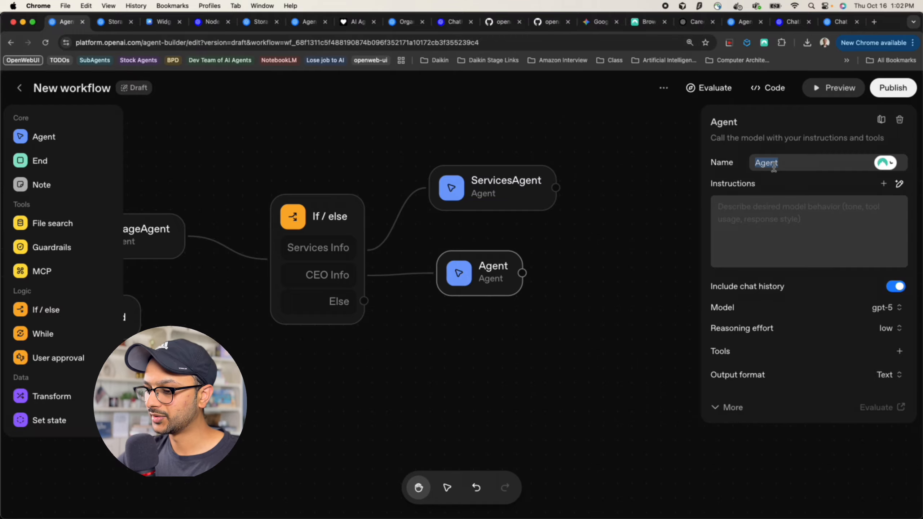
text(CeoInfoAgew)
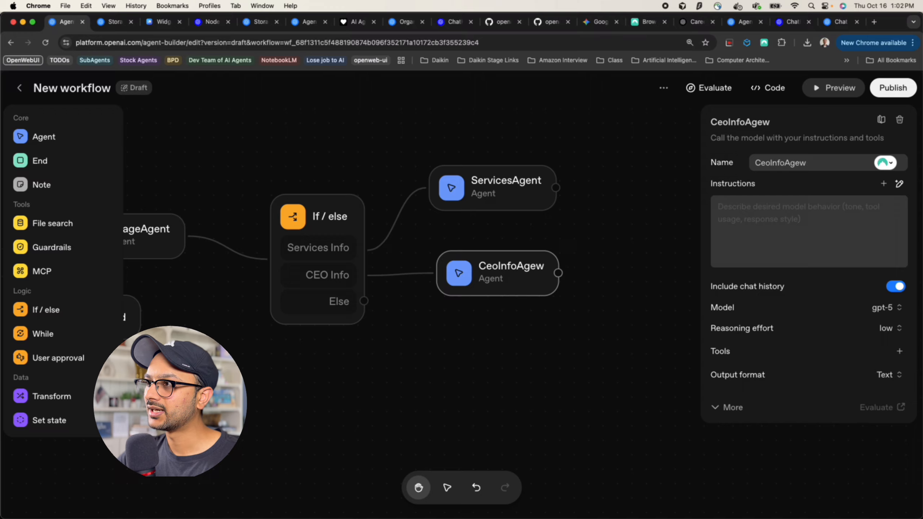
key(BackSpace)
text(nt)
Paste CeoInfoAgent's instructions for answering about the company's CEO from their resume
click(781, 218)
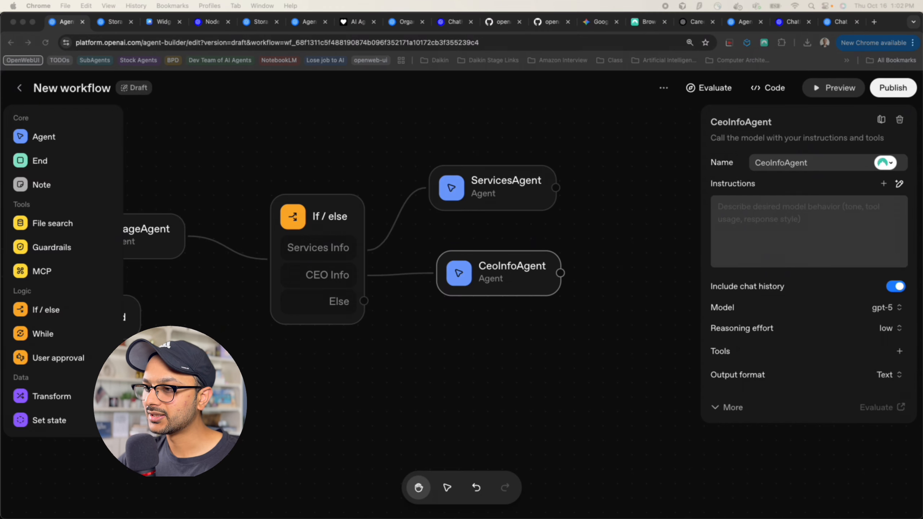
click(755, 220)
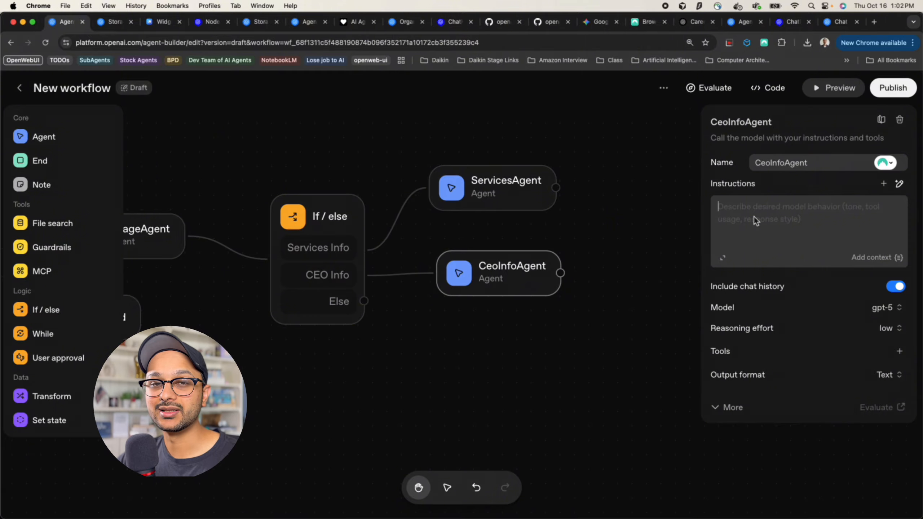
key(super+v)
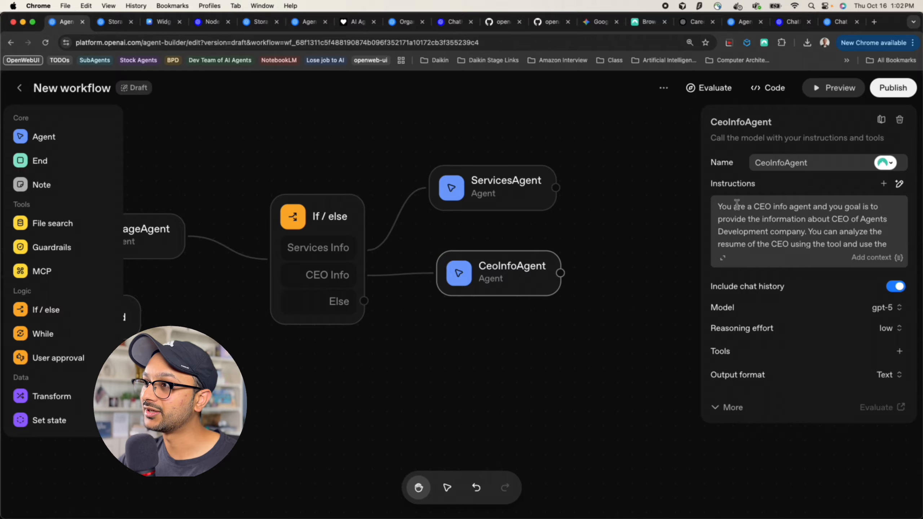
drag(747, 206, 823, 230)
scroll(824, 230, down, 1)
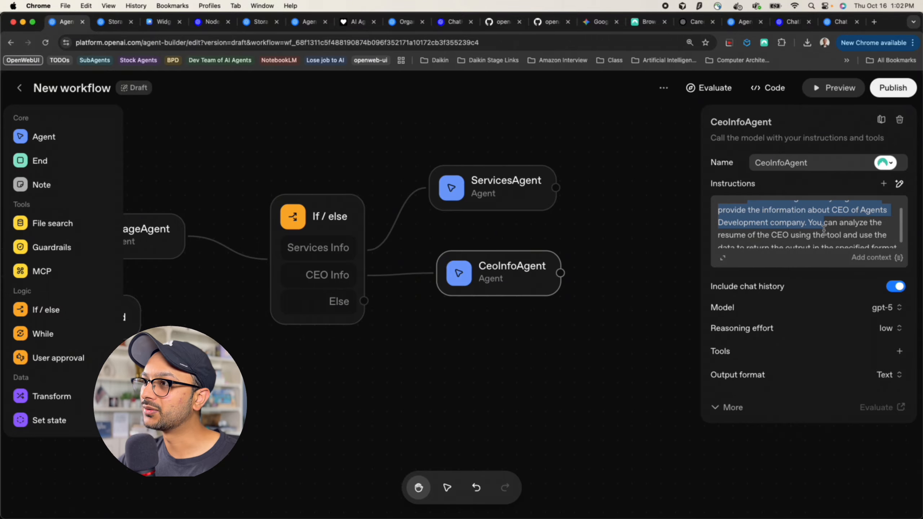
scroll(770, 221, down, 1)
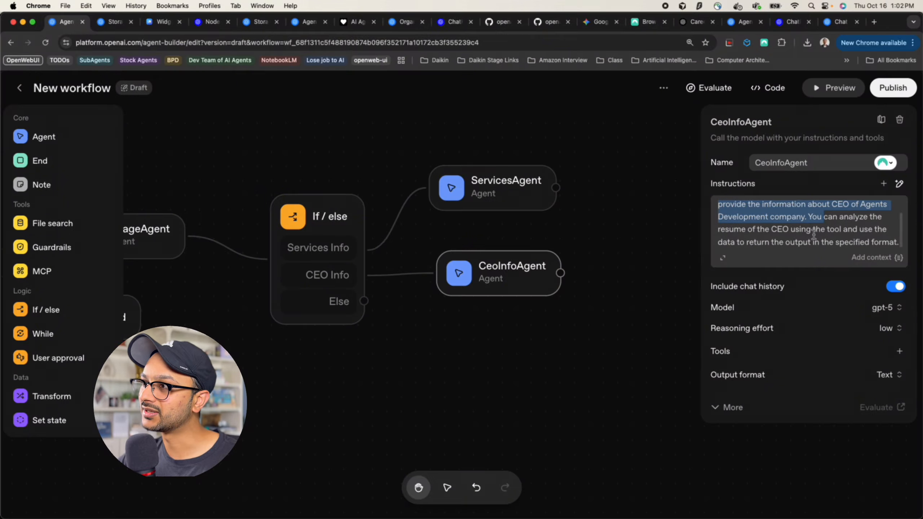
drag(757, 229, 899, 241)
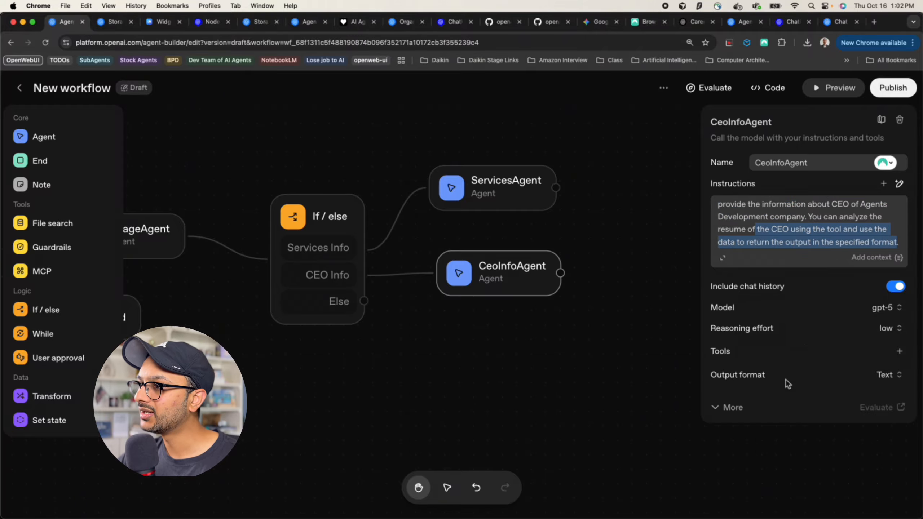
click(899, 351)
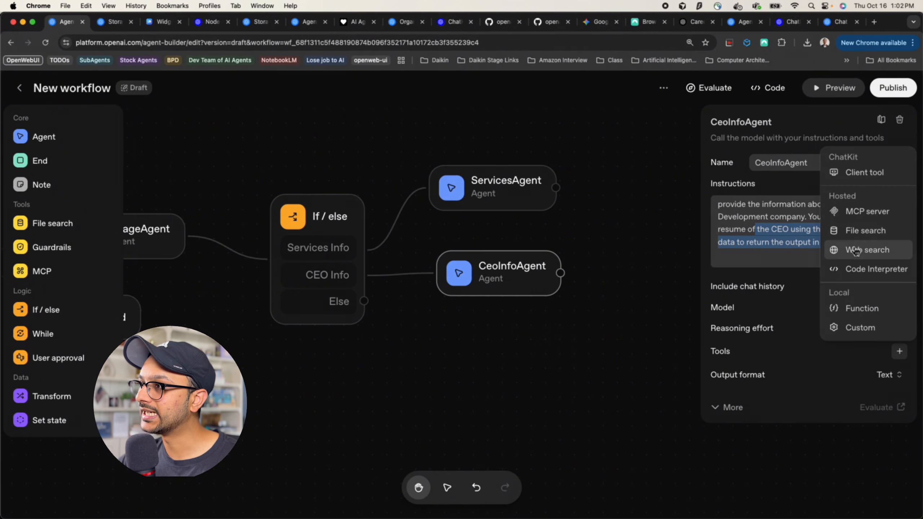
Give CeoInfoAgent file search using the existing Resume Store vector store, pasted by its ID
click(858, 230)
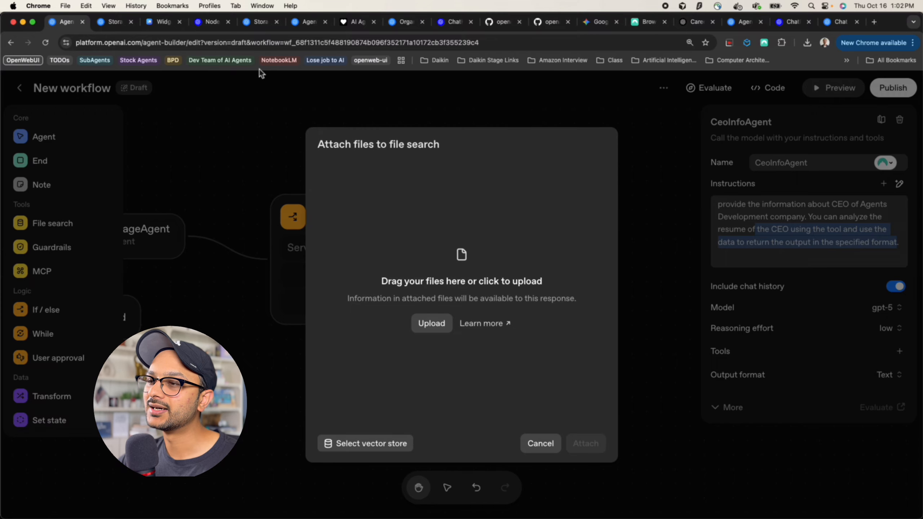
click(110, 22)
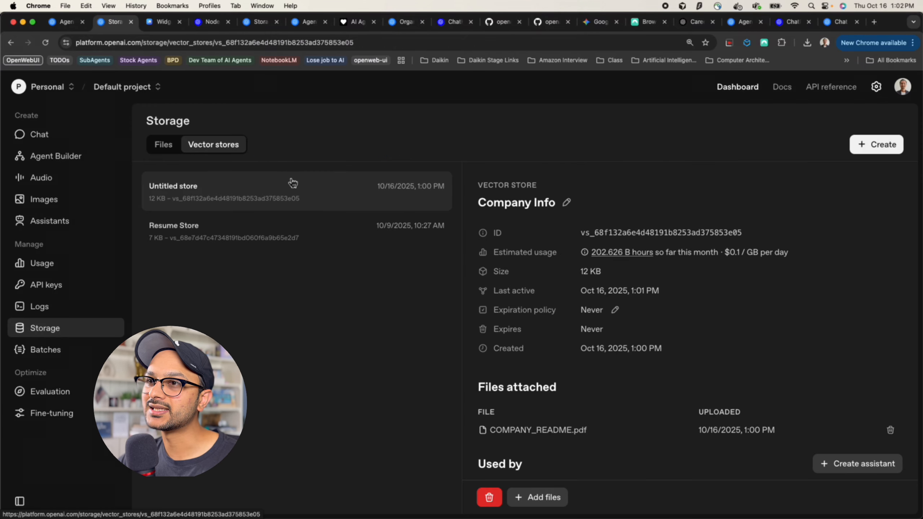
click(254, 233)
click(624, 233)
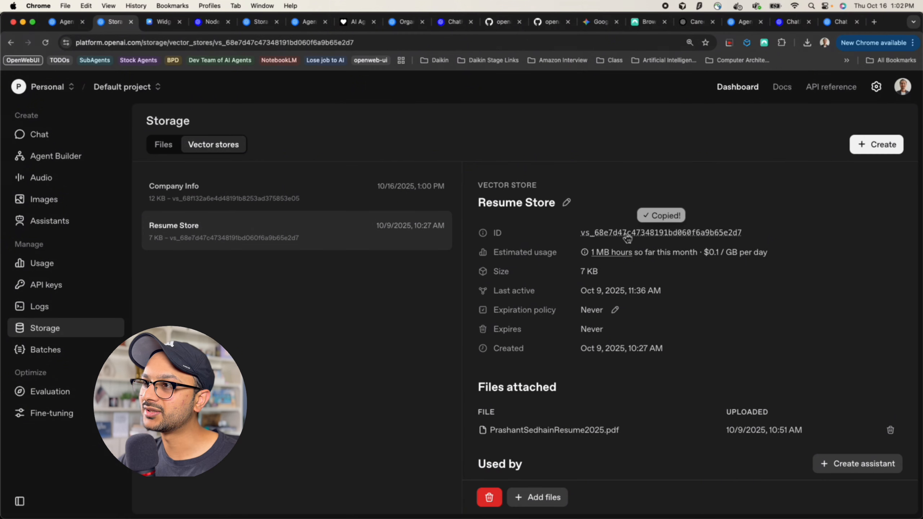
click(64, 22)
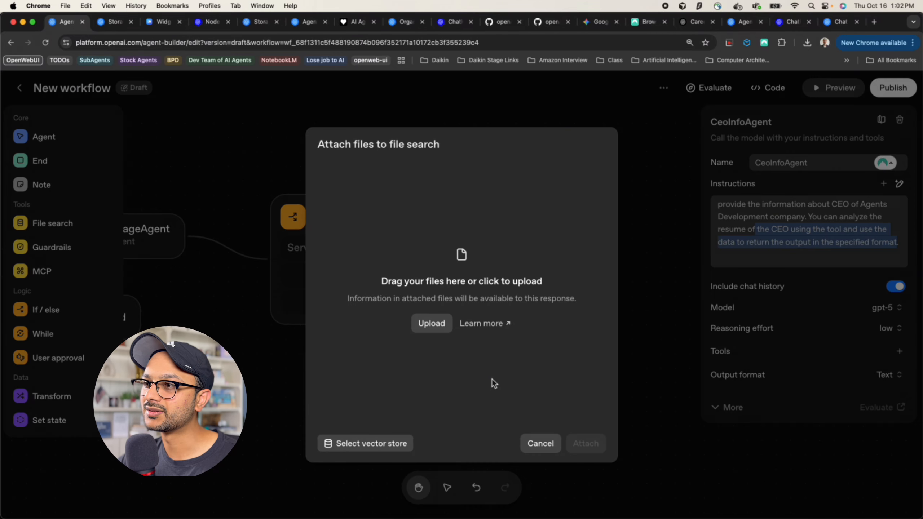
click(400, 442)
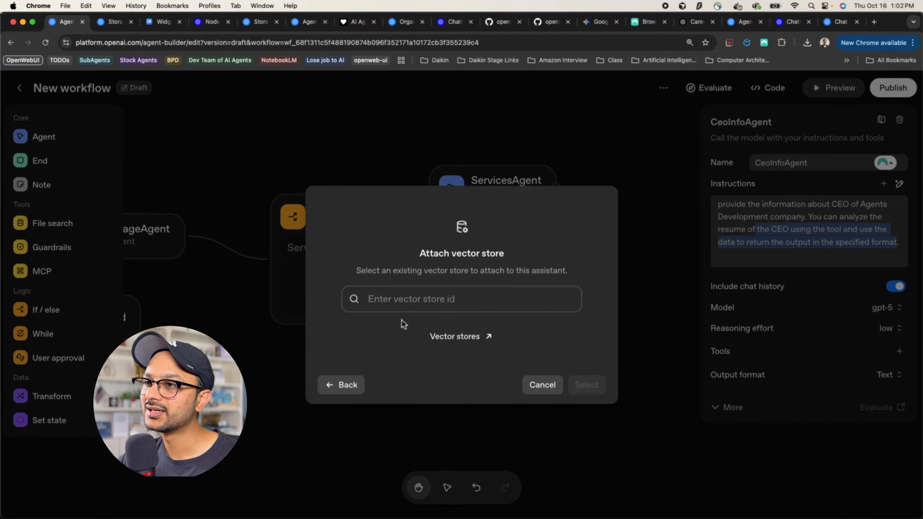
key(super+v)
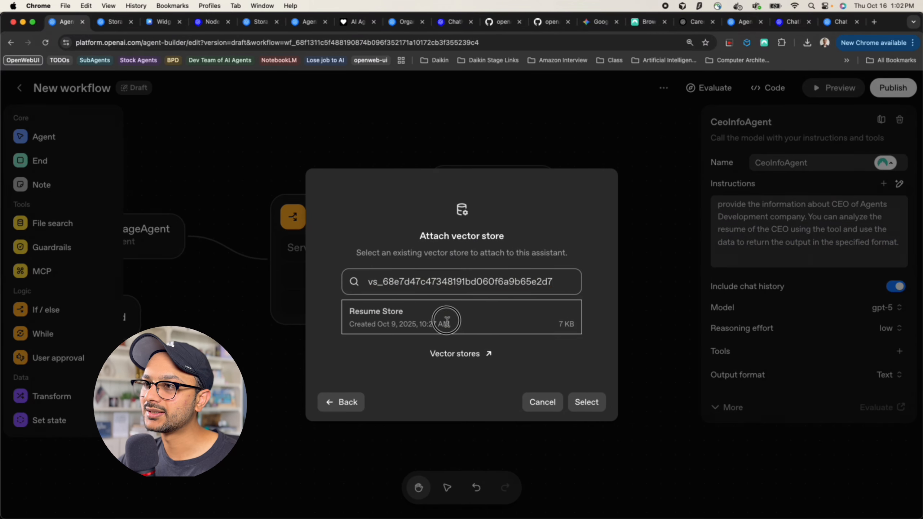
click(445, 321)
click(579, 402)
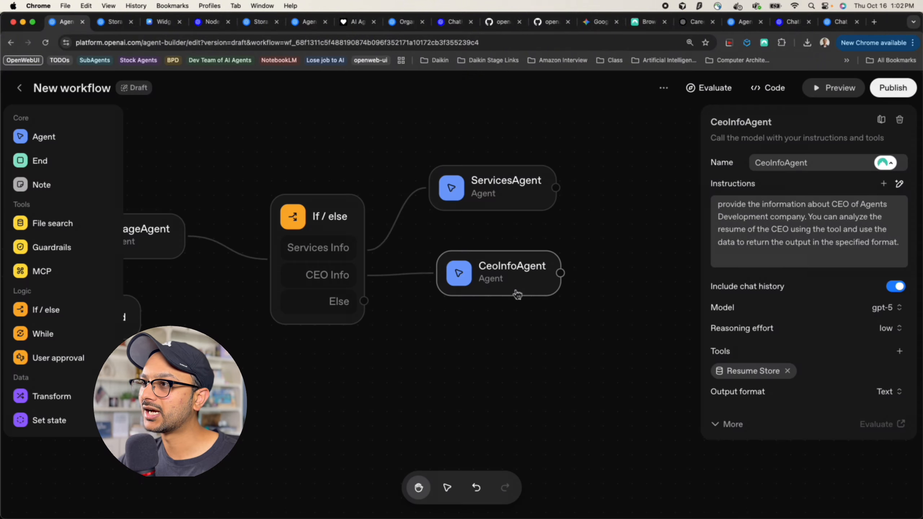
Set CeoInfoAgent's output format to Widget and start a new widget in Widget Studio
mouse_move(758, 336)
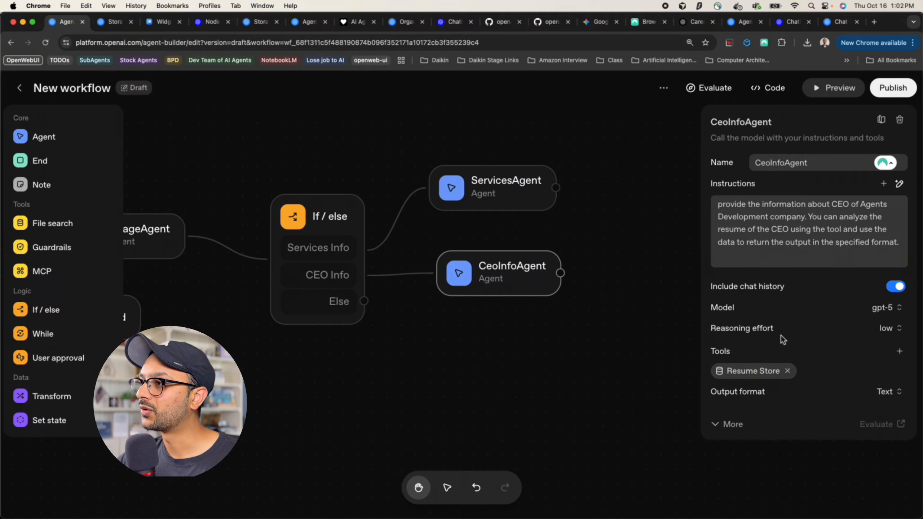
click(888, 391)
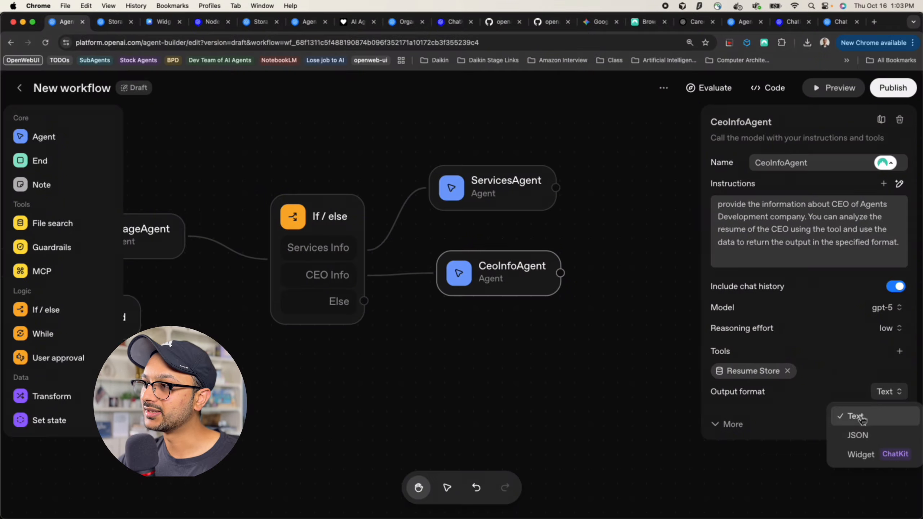
click(861, 455)
click(739, 413)
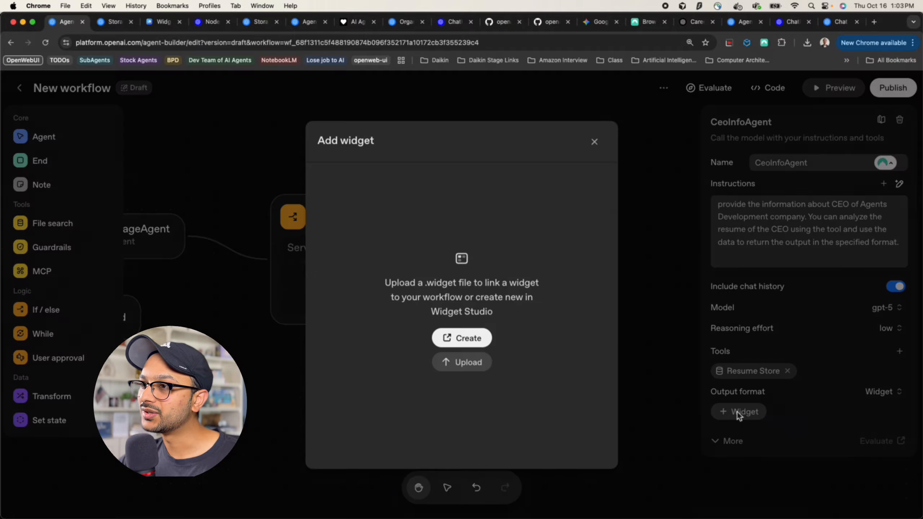
click(472, 344)
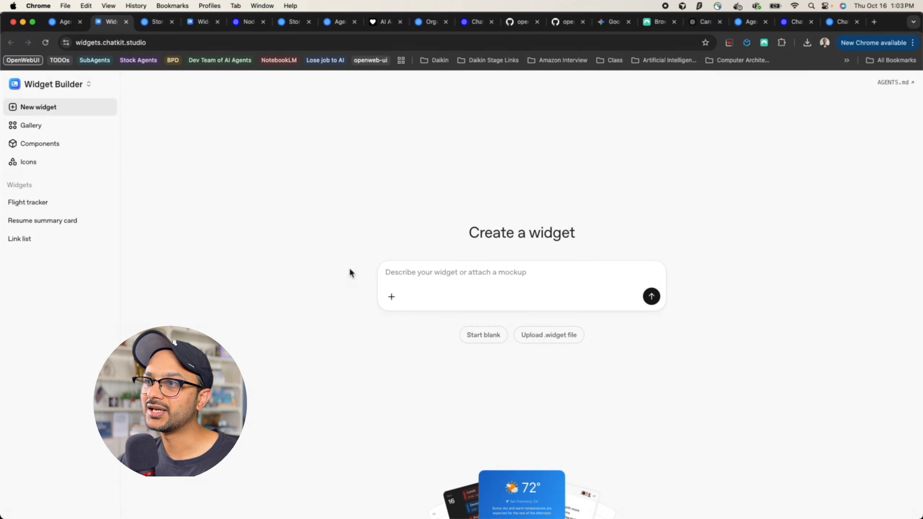
Describe a minimal resume viewer widget in the Create a widget prompt and generate it
click(444, 279)
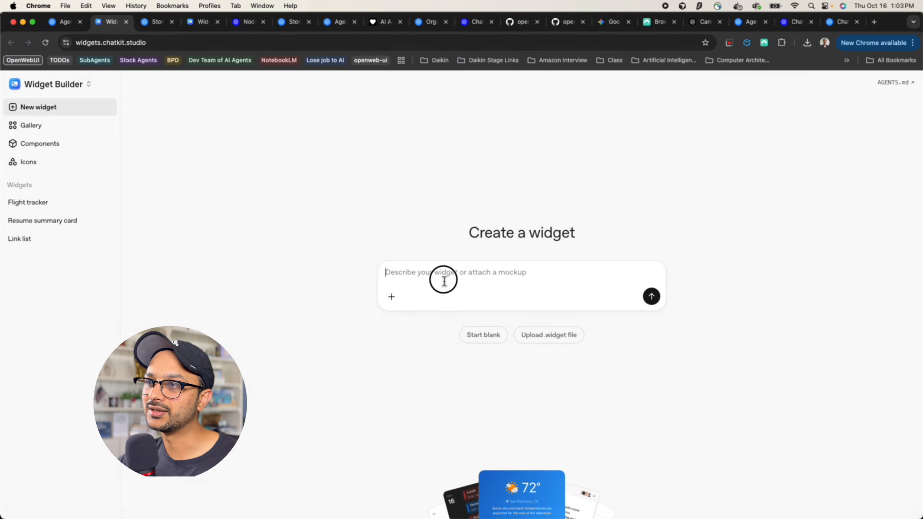
text(a simple resume viewer with mi)
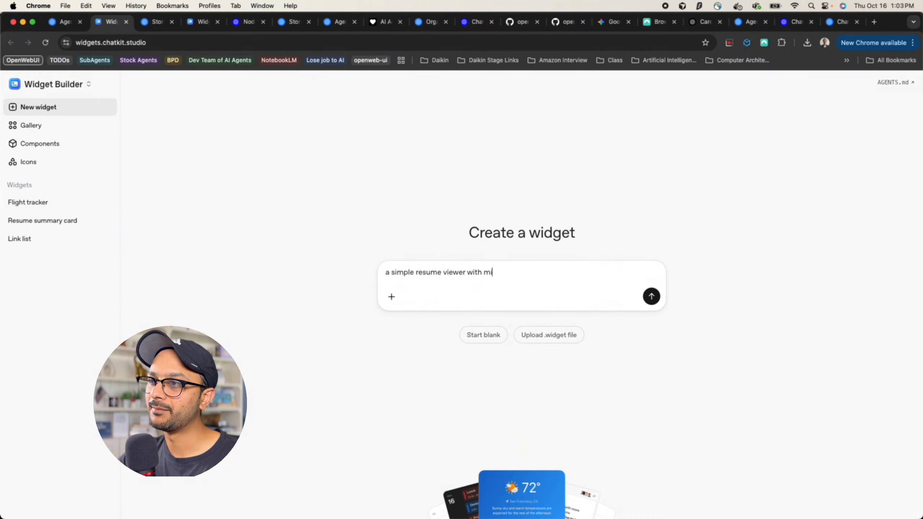
text(ta)
key(Return)
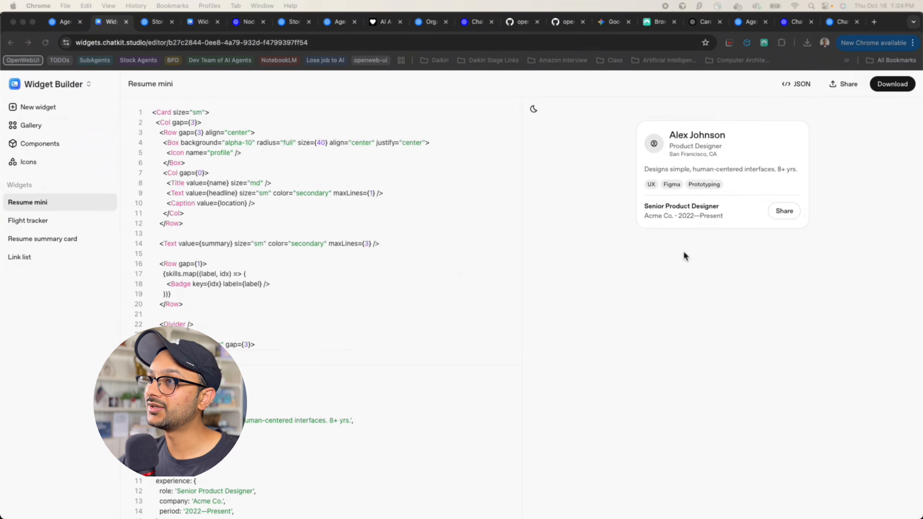
Review the Resume mini code and preview, download it as Resume mini.widget, and return to Agent Builder
click(674, 258)
scroll(674, 259, up, 3)
scroll(674, 258, right, 2)
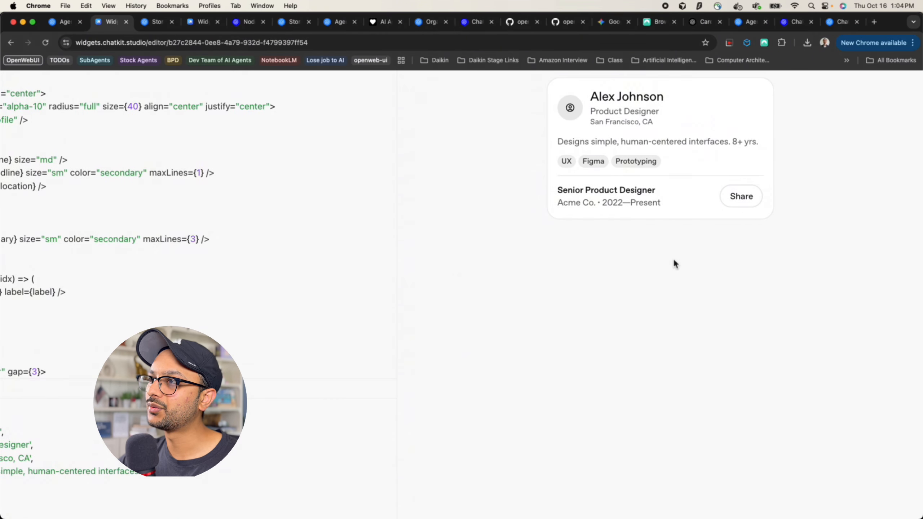
scroll(673, 258, up, 2)
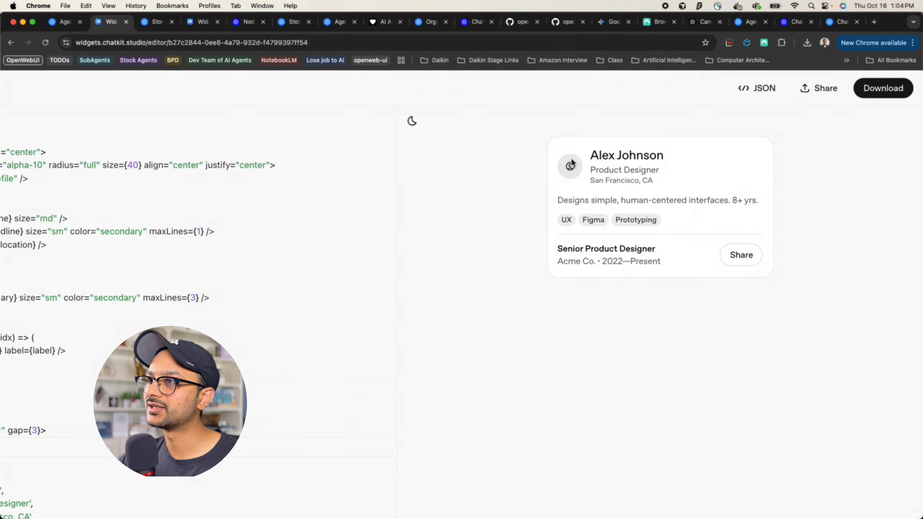
drag(571, 160, 664, 254)
click(662, 317)
scroll(664, 319, down, 3)
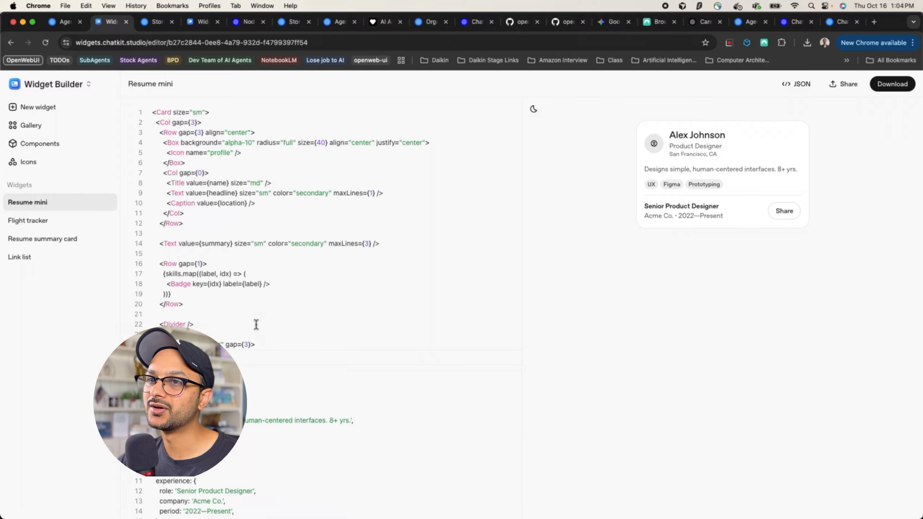
scroll(257, 324, down, 5)
scroll(256, 324, up, 5)
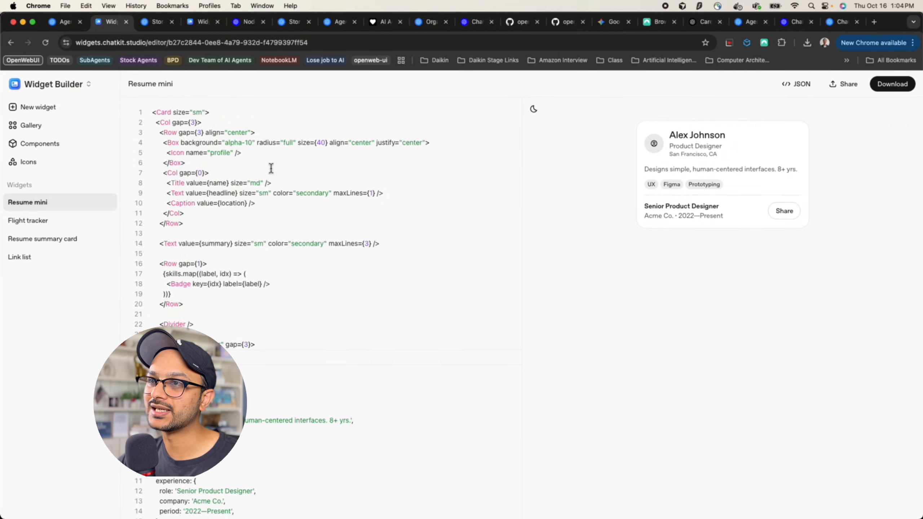
scroll(313, 272, down, 5)
scroll(313, 272, up, 5)
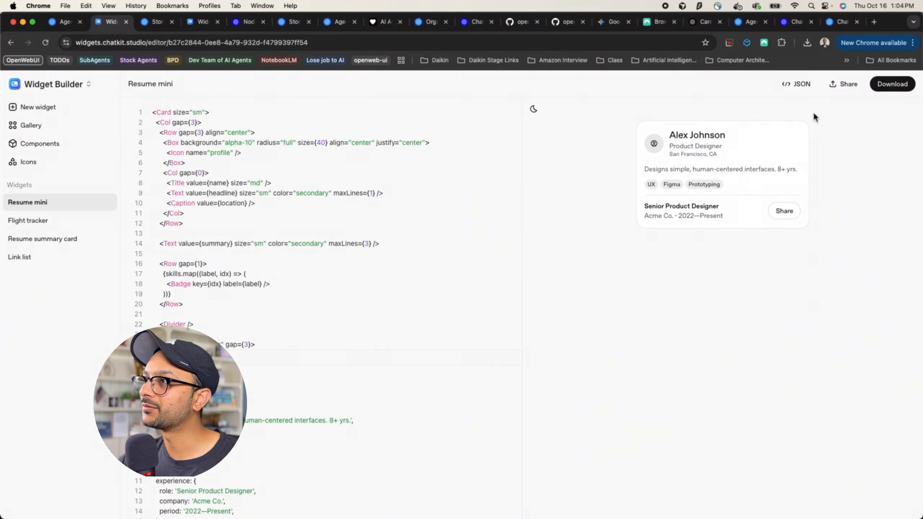
click(893, 88)
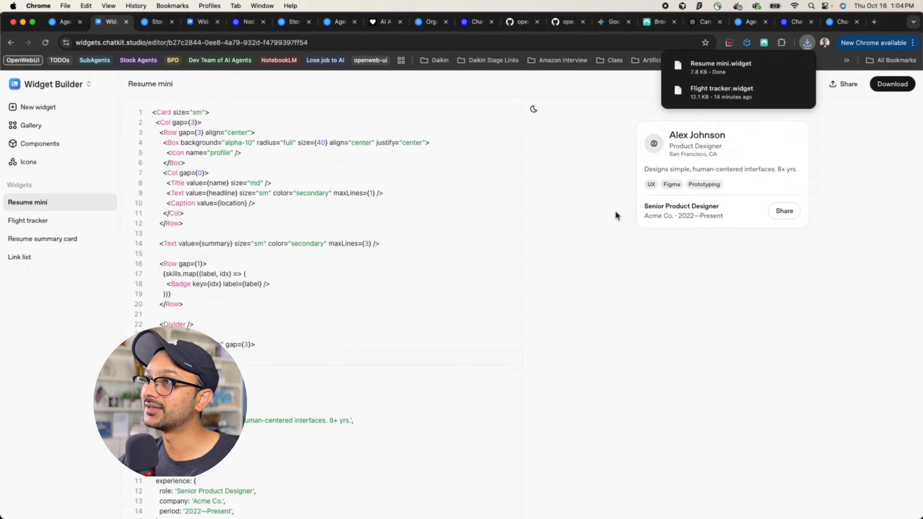
click(48, 17)
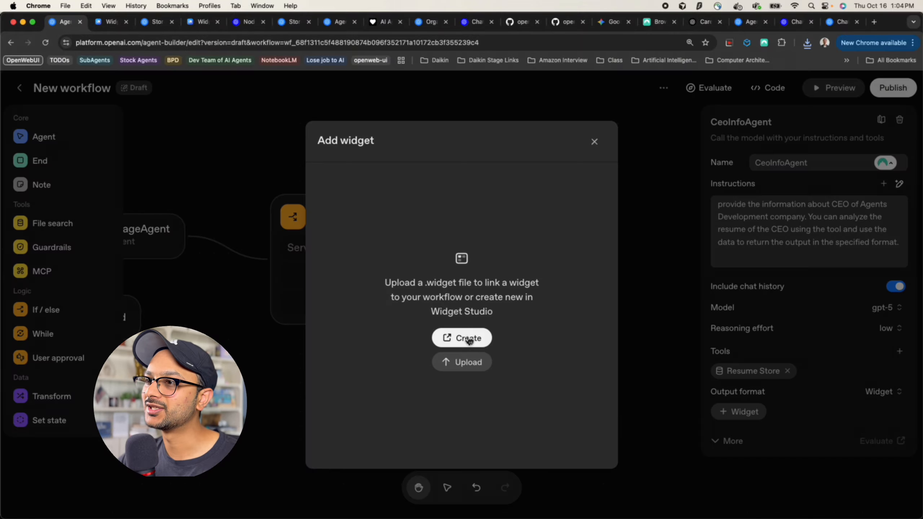
Upload Resume mini.widget as CeoInfoAgent's widget output
click(459, 363)
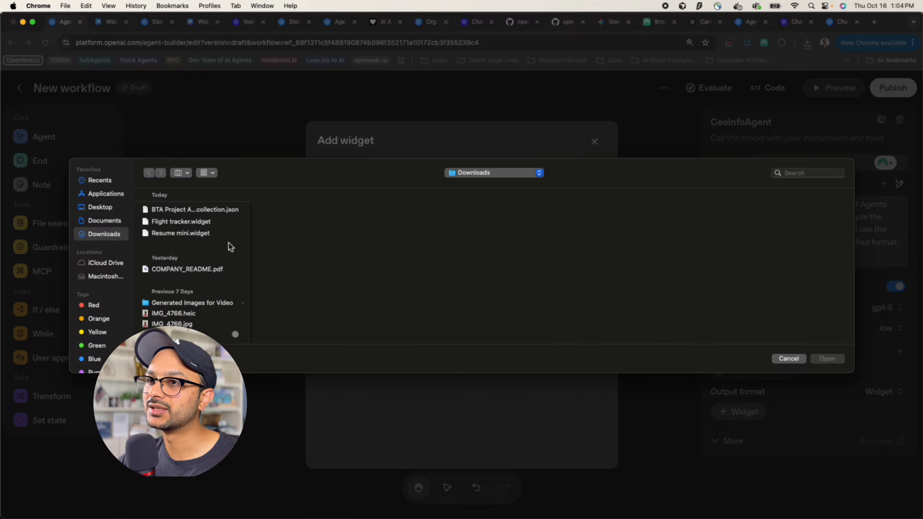
click(189, 232)
click(828, 358)
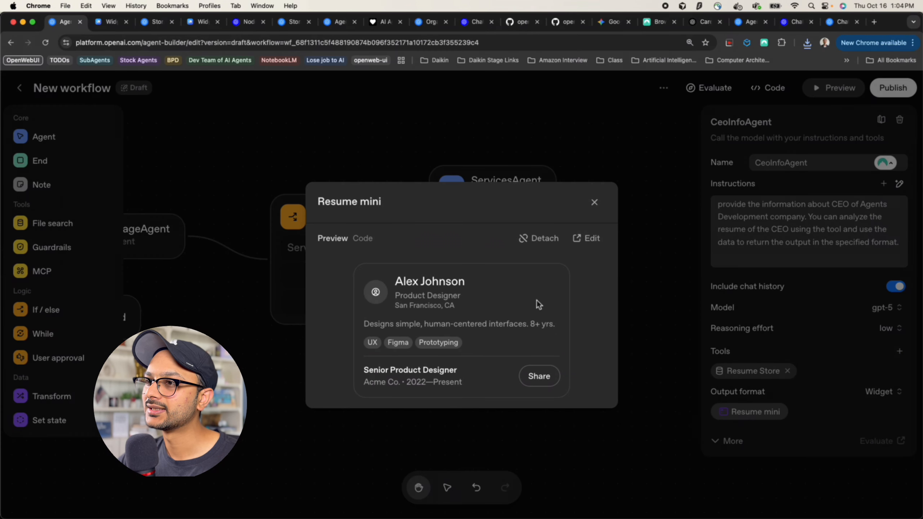
click(594, 203)
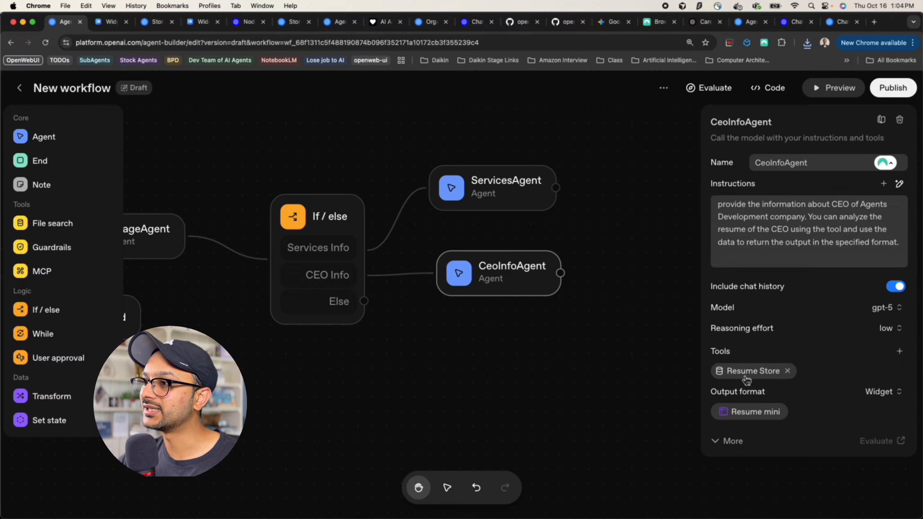
drag(711, 392, 774, 395)
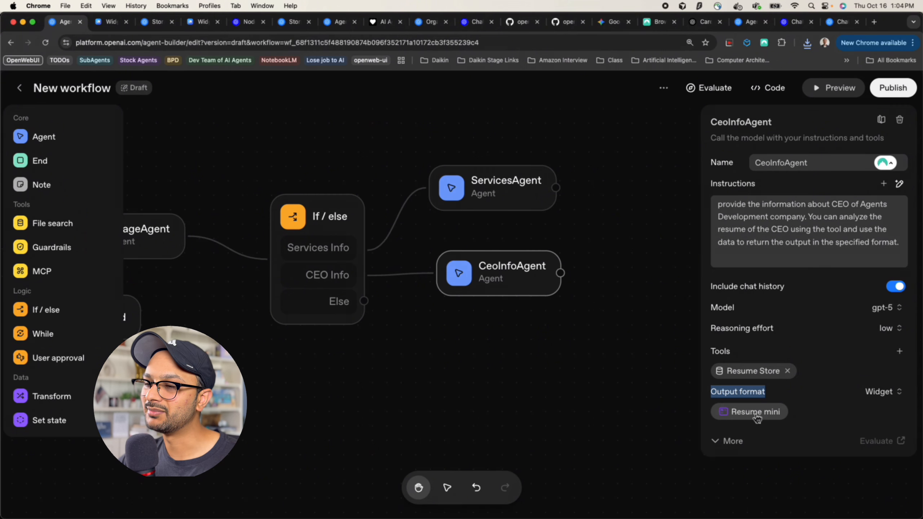
Connect the If / else Else branch to a new End node
click(364, 317)
drag(363, 301, 486, 350)
click(34, 161)
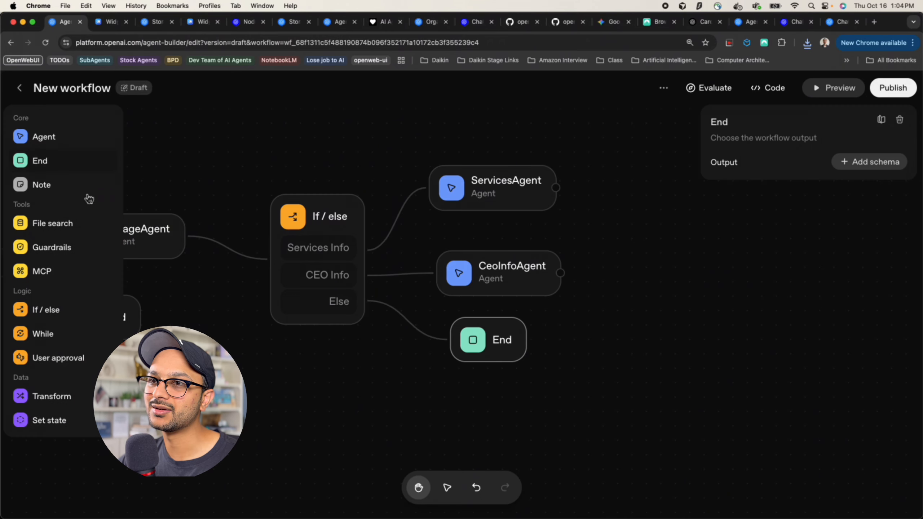
click(274, 376)
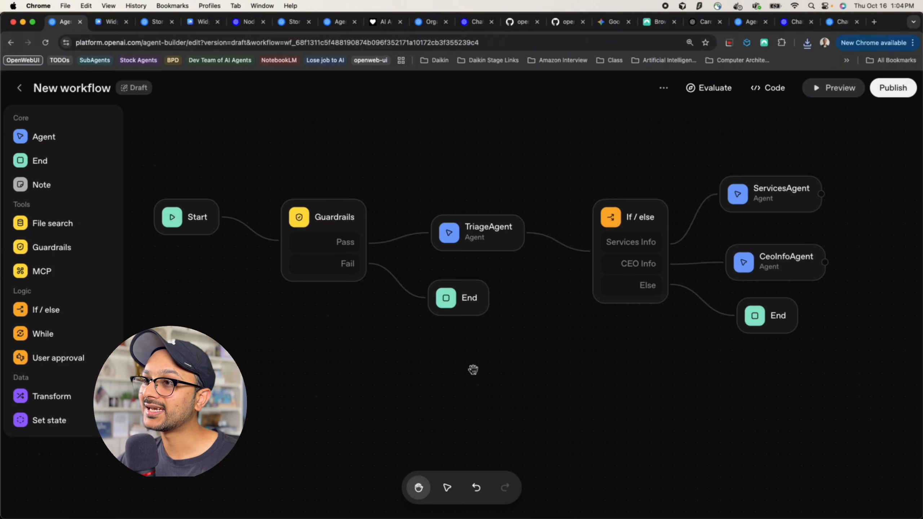
scroll(472, 370, up, 3)
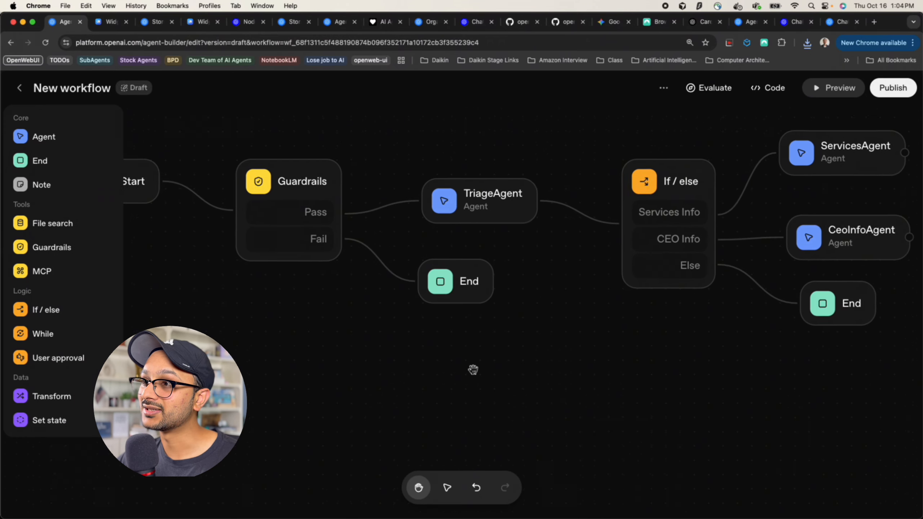
scroll(473, 370, down, 4)
drag(472, 370, 470, 385)
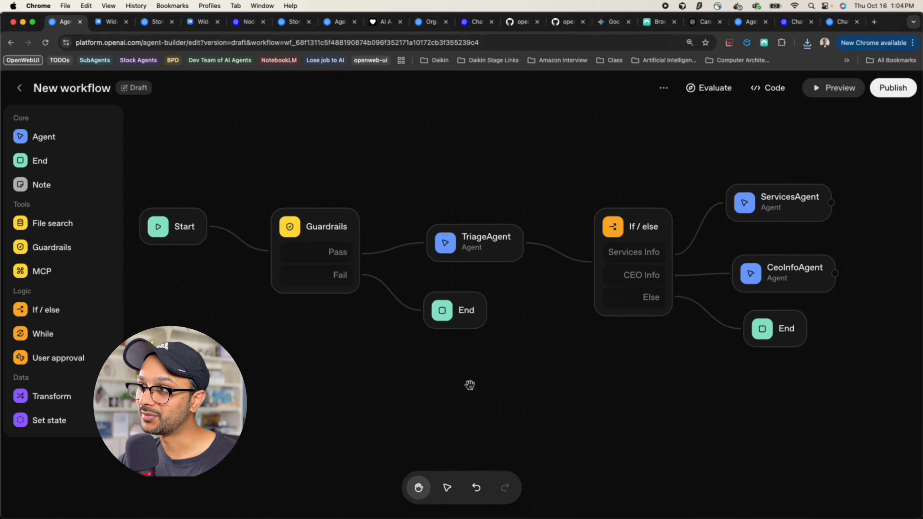
Test the workflow with 'What kind of services do you offer' and review the services answer
click(851, 93)
click(651, 464)
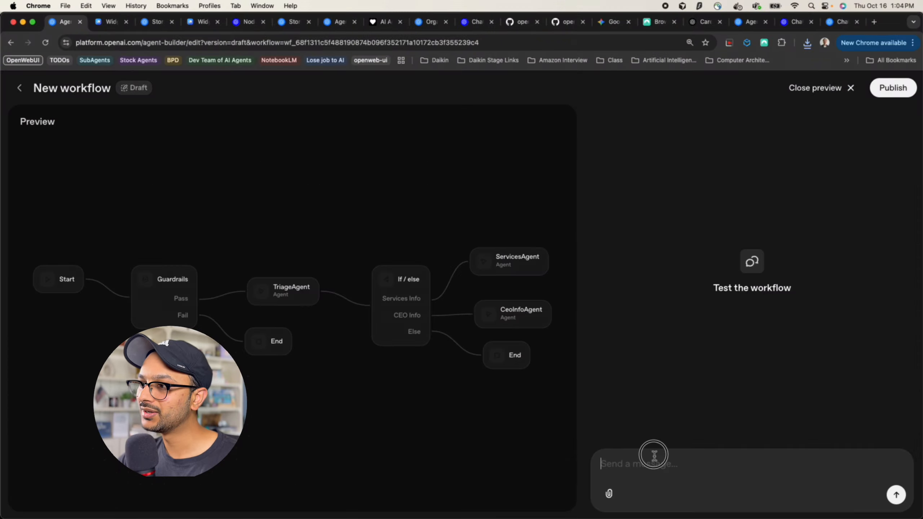
text(What )
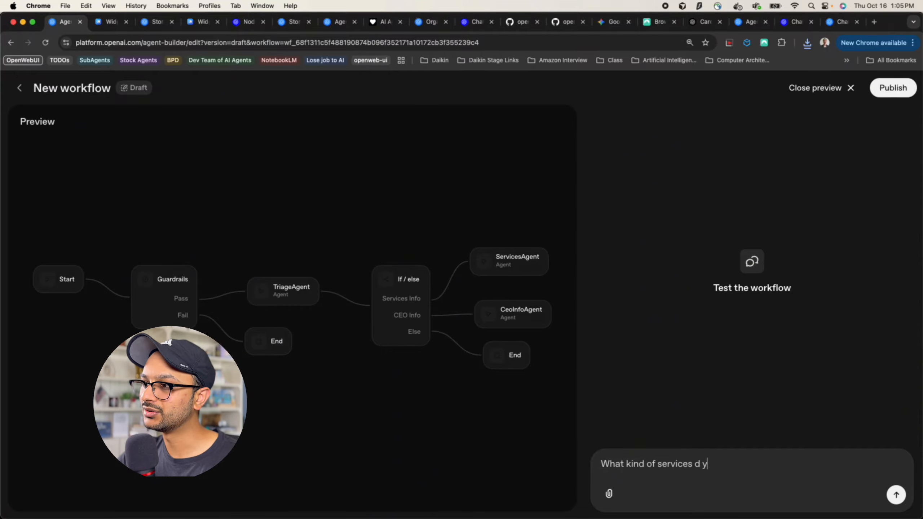
text(kind of services do you offe)
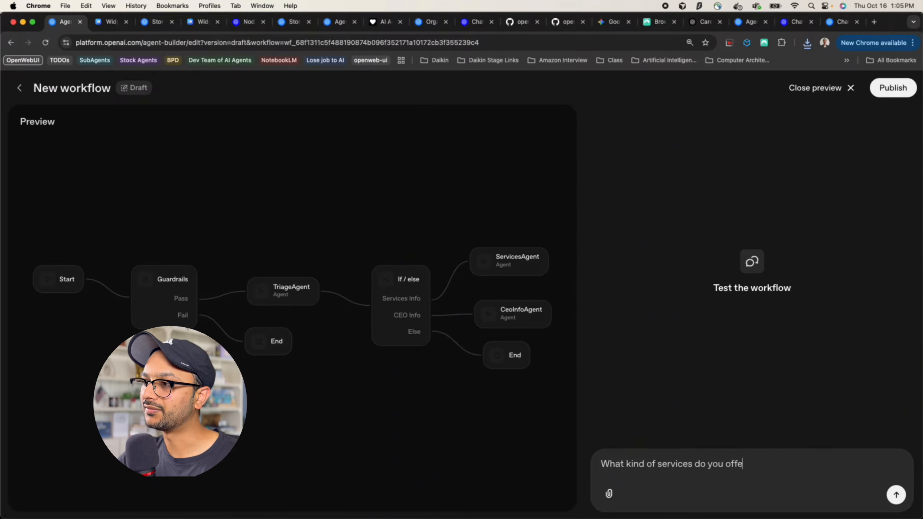
text(r)
key(Return)
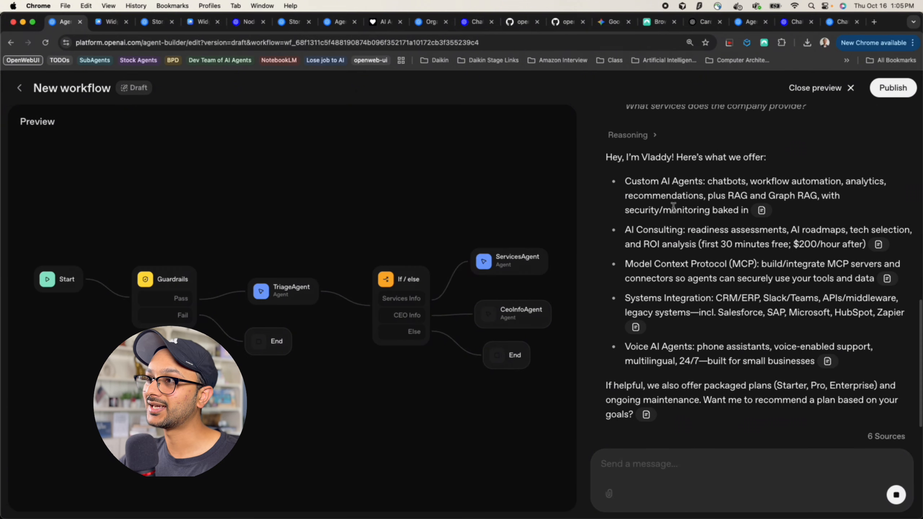
drag(684, 157, 765, 157)
double_click(687, 194)
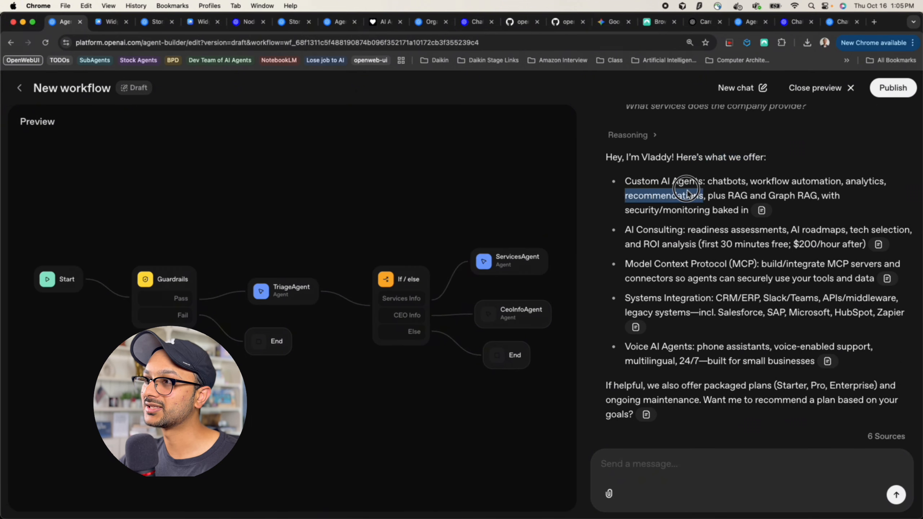
triple_click(688, 195)
double_click(679, 245)
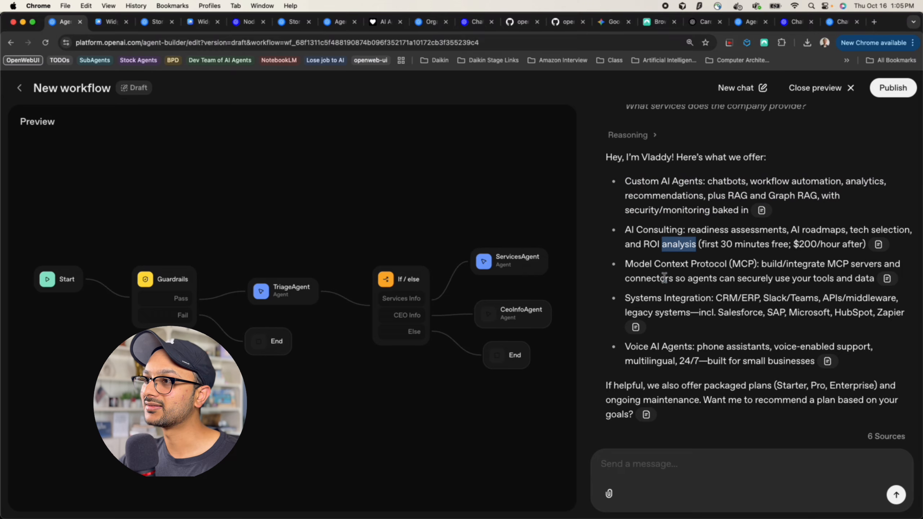
triple_click(639, 312)
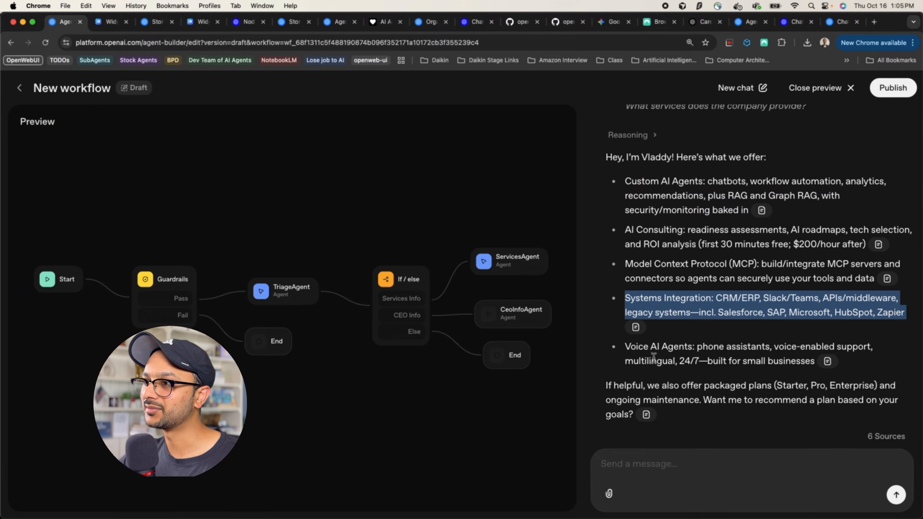
scroll(654, 360, down, 1)
Send the test question 'Tell me about your CEO'
click(653, 468)
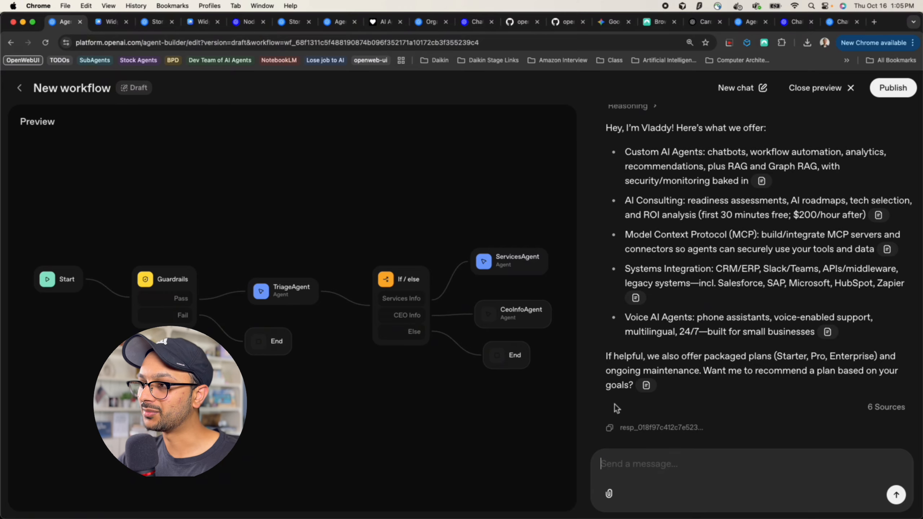
text(What)
key(super+a)
text(Tell m)
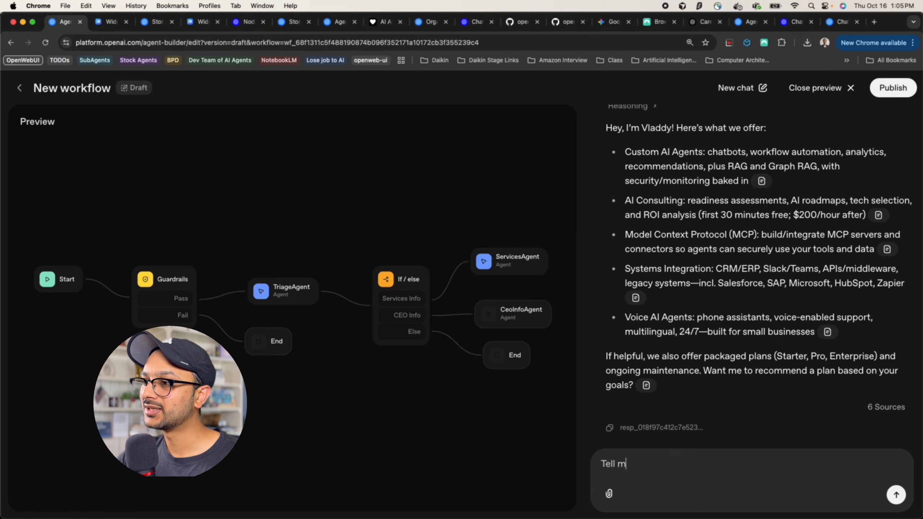
text(e about your CEO)
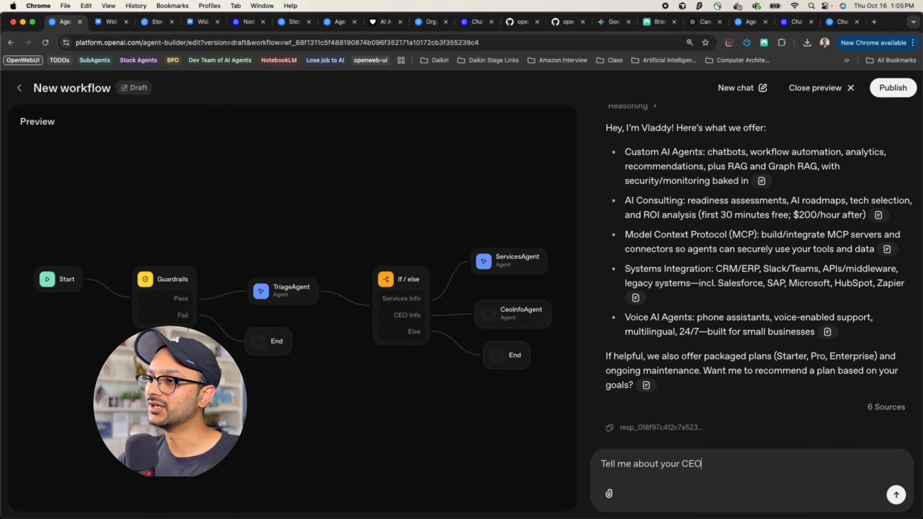
key(Return)
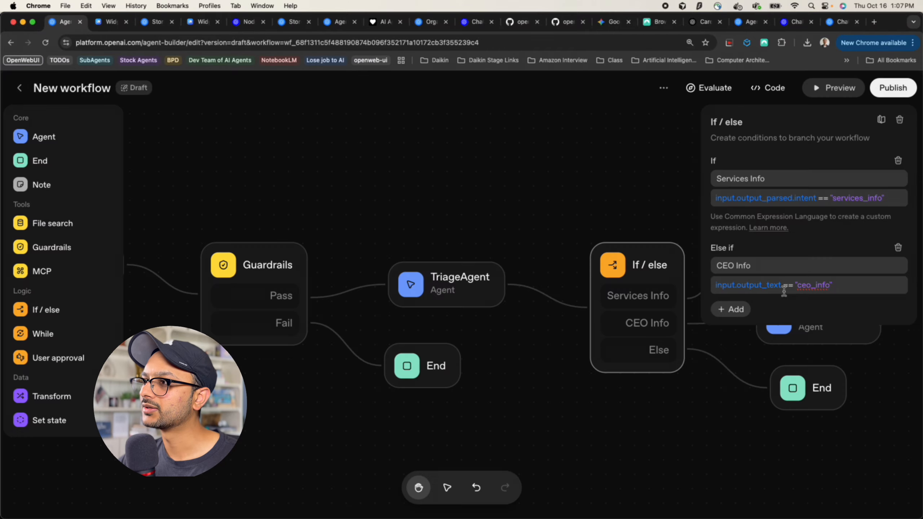
Change the CEO Info condition to input.output_parsed.intent == "ceo_info" and start a fresh test
drag(781, 286, 695, 286)
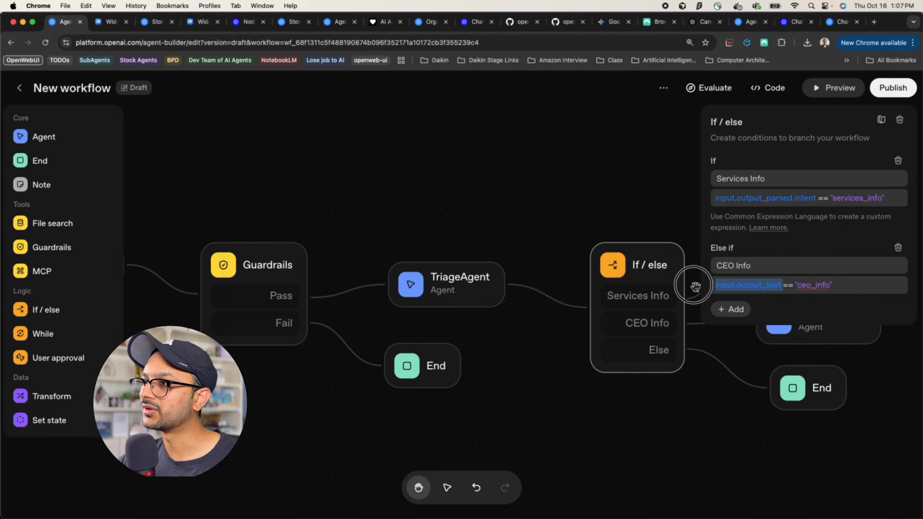
text(input.output_parsed.intent)
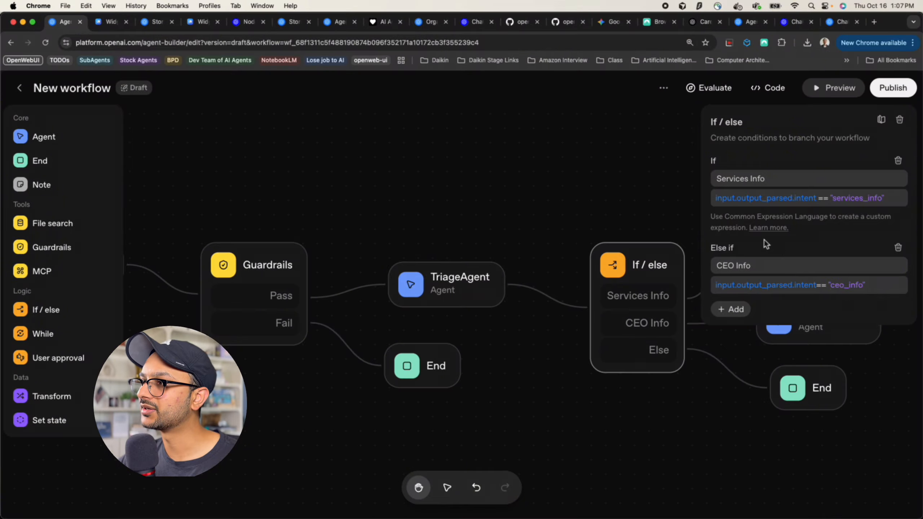
click(845, 94)
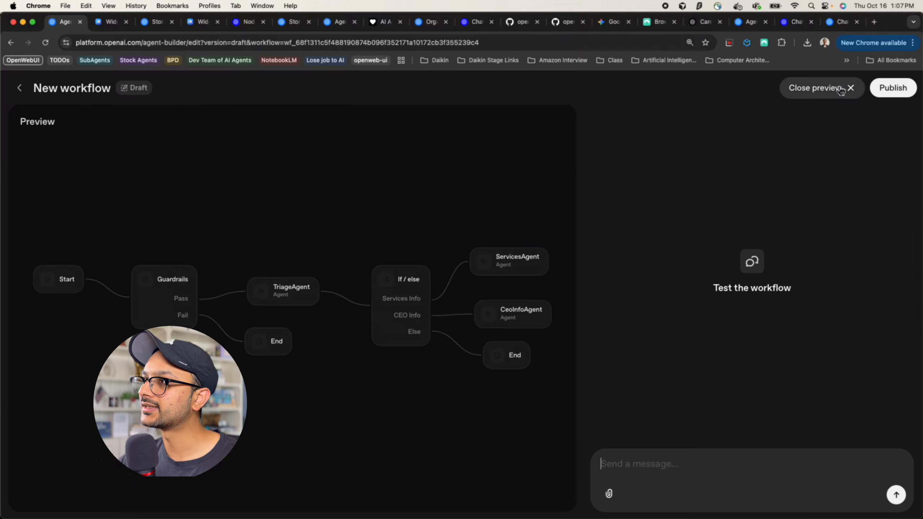
Ask the test chat 'Tell me about the ceo of the company.'
click(640, 459)
text(Tell me about the )
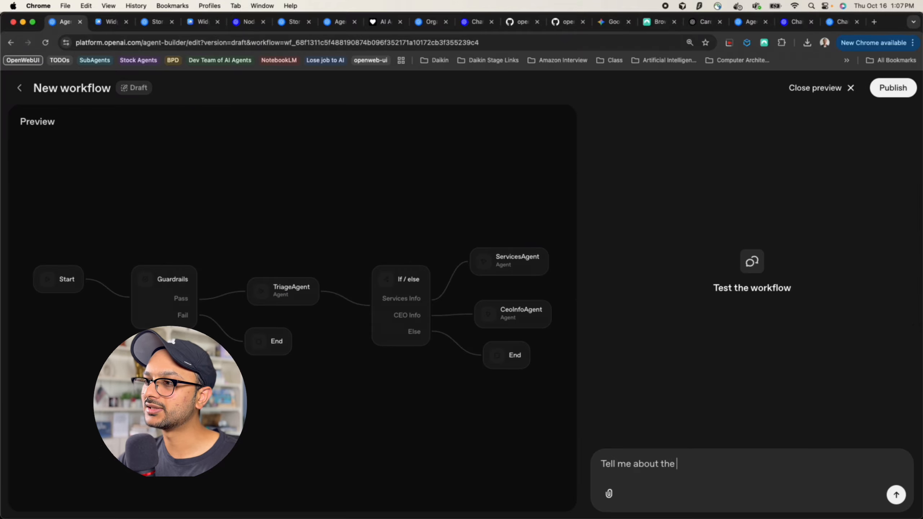
text(ceo of the compan)
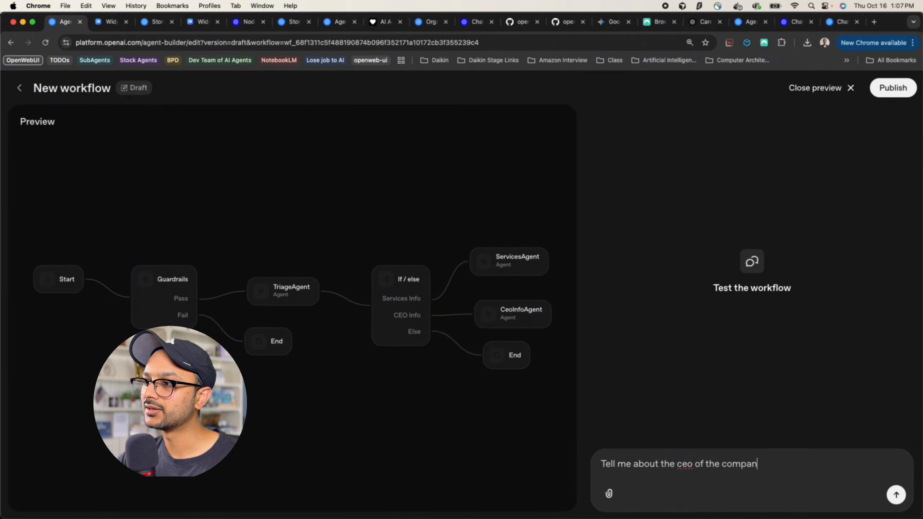
text(y.)
key(Return)
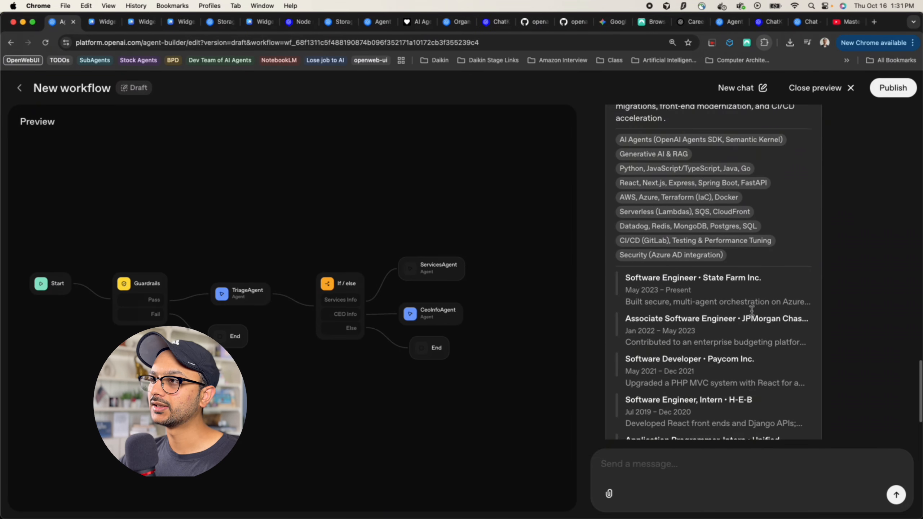
Review the résumé card returned with the CEO's bio
scroll(752, 310, up, 7)
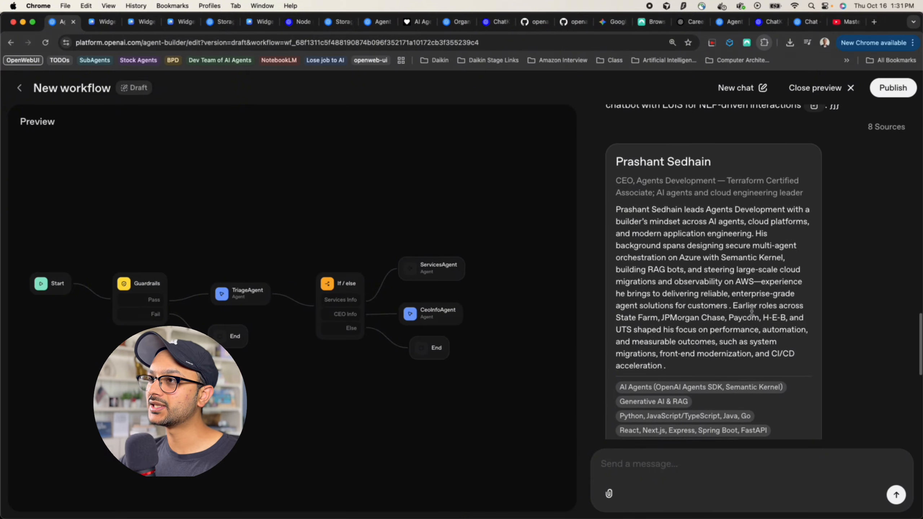
scroll(751, 311, down, 1)
drag(615, 158, 674, 254)
click(674, 253)
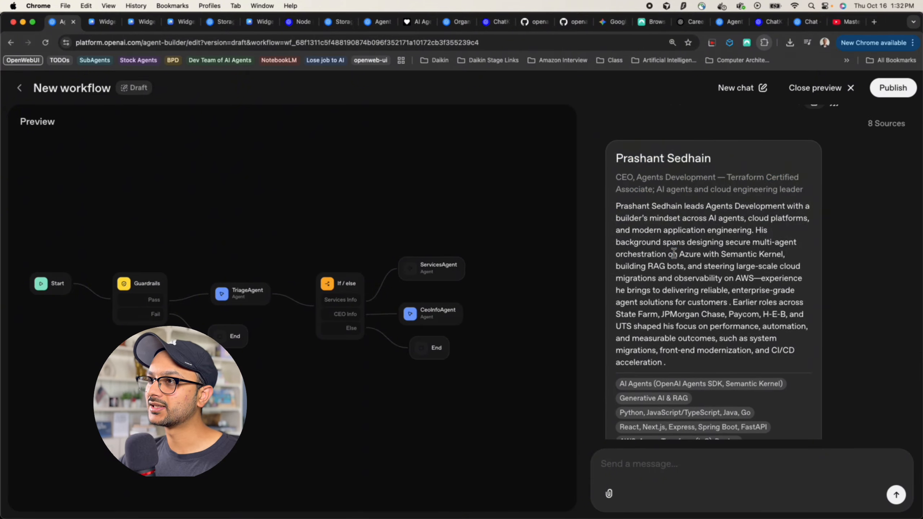
drag(621, 160, 701, 163)
double_click(669, 218)
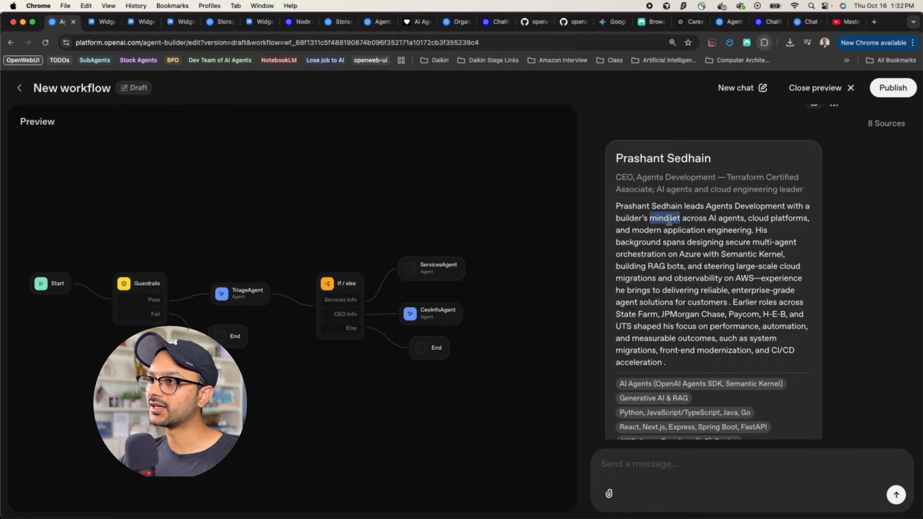
scroll(669, 220, down, 4)
scroll(670, 220, down, 4)
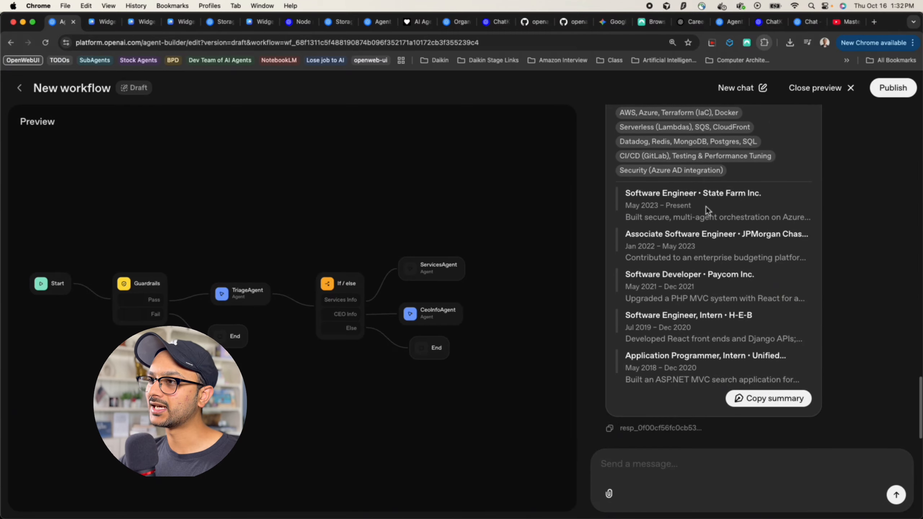
scroll(697, 328, up, 8)
scroll(698, 327, down, 3)
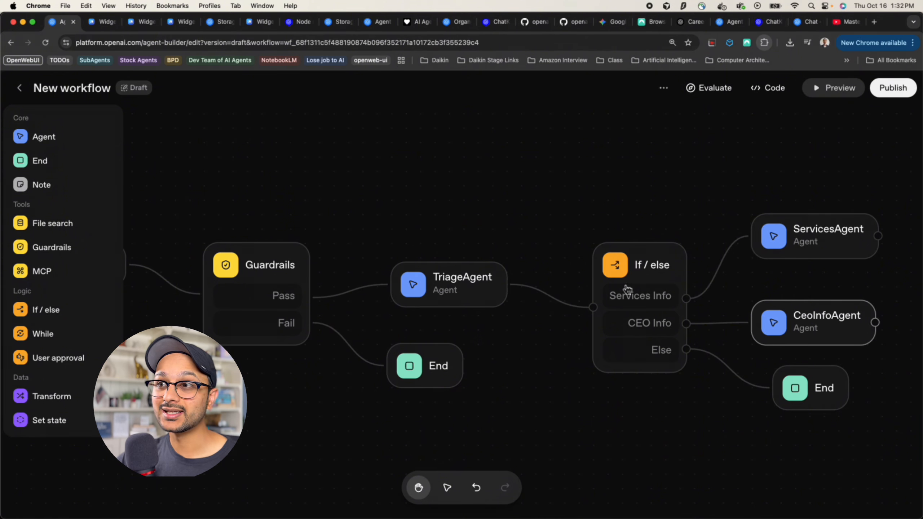
Open the workflow's Get code dialog, check the Agents SDK code, then select the ChatKit workflow ID
click(772, 91)
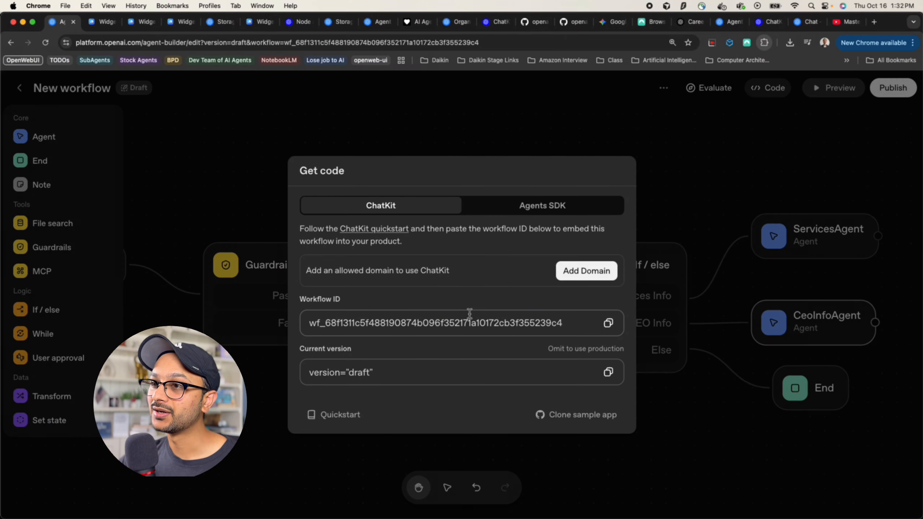
click(520, 210)
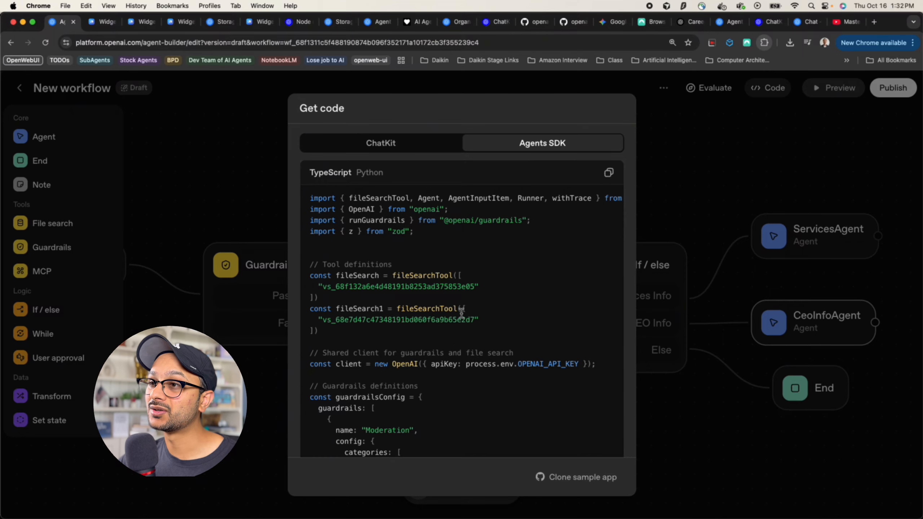
scroll(461, 313, down, 5)
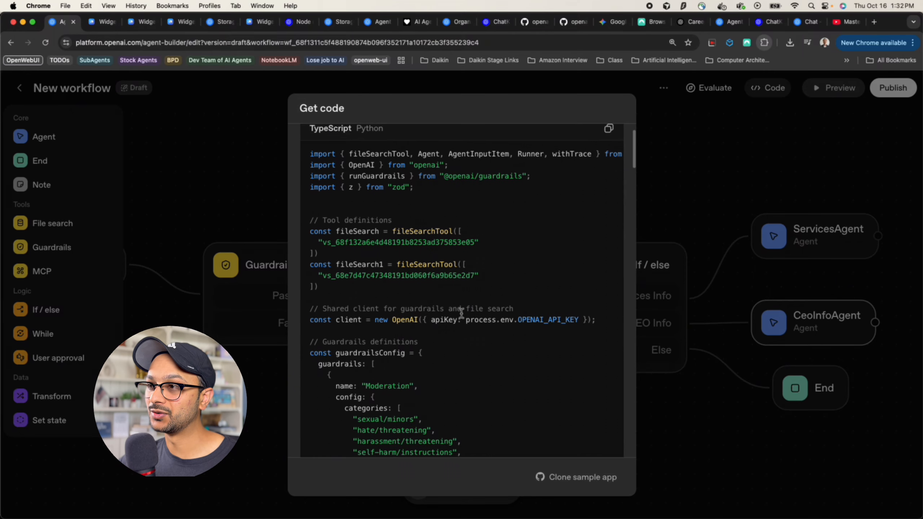
scroll(461, 313, down, 7)
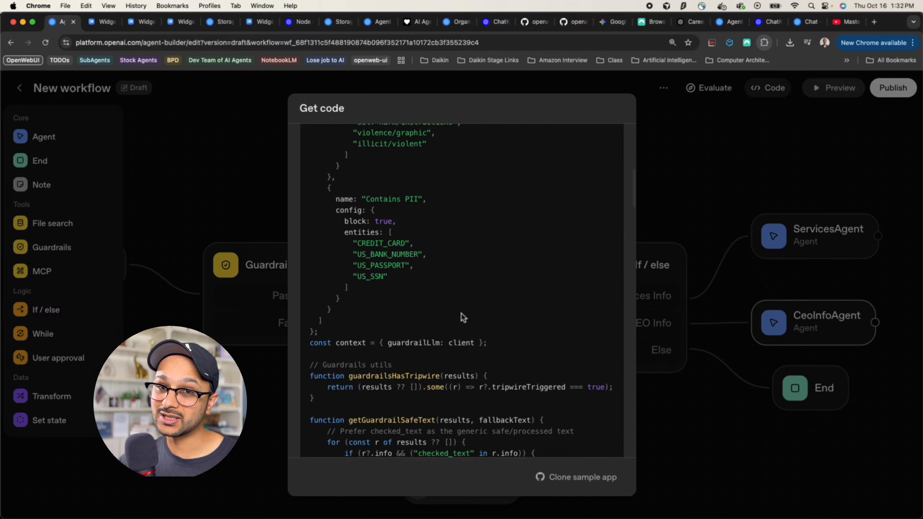
scroll(462, 313, up, 12)
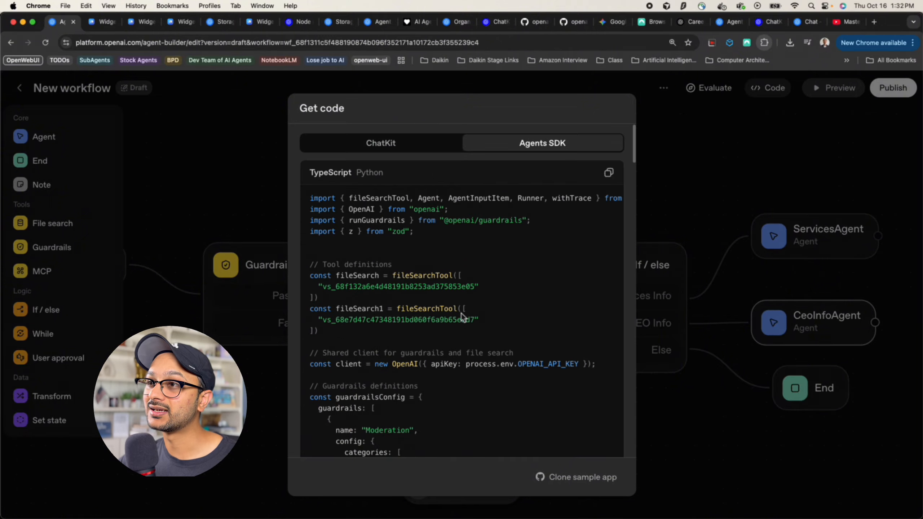
click(397, 147)
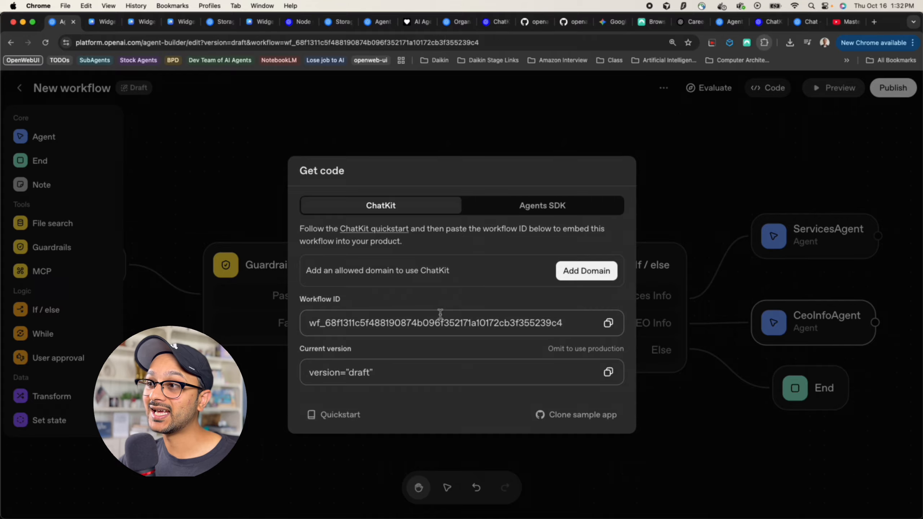
double_click(467, 325)
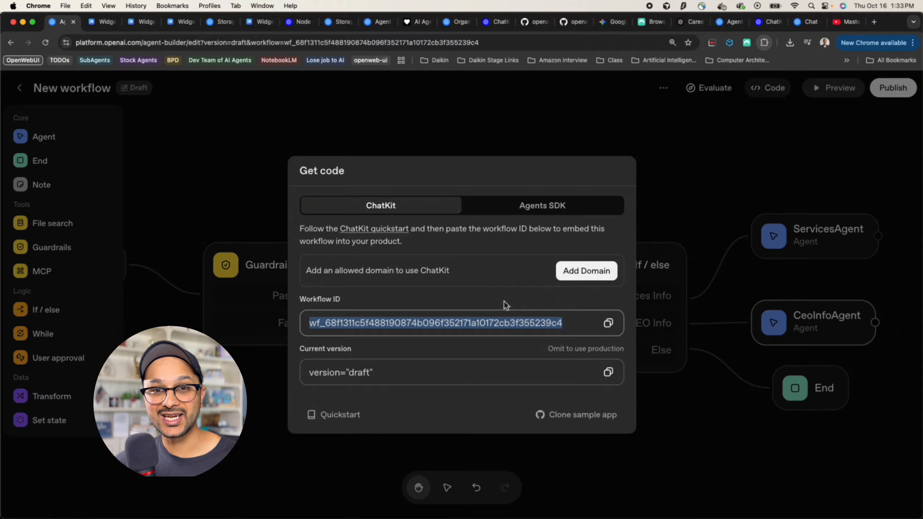
Open the ChatKit quickstart guide and review the server.py setup code
click(347, 416)
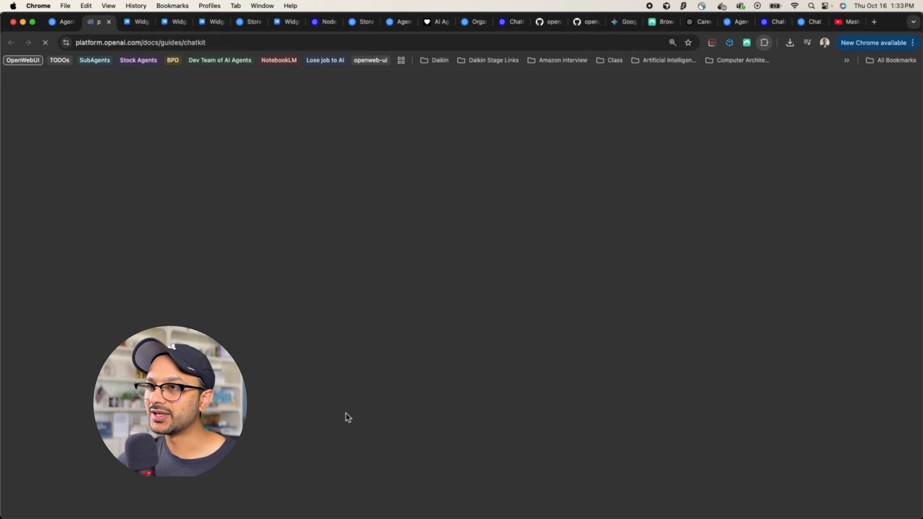
scroll(348, 331, down, 5)
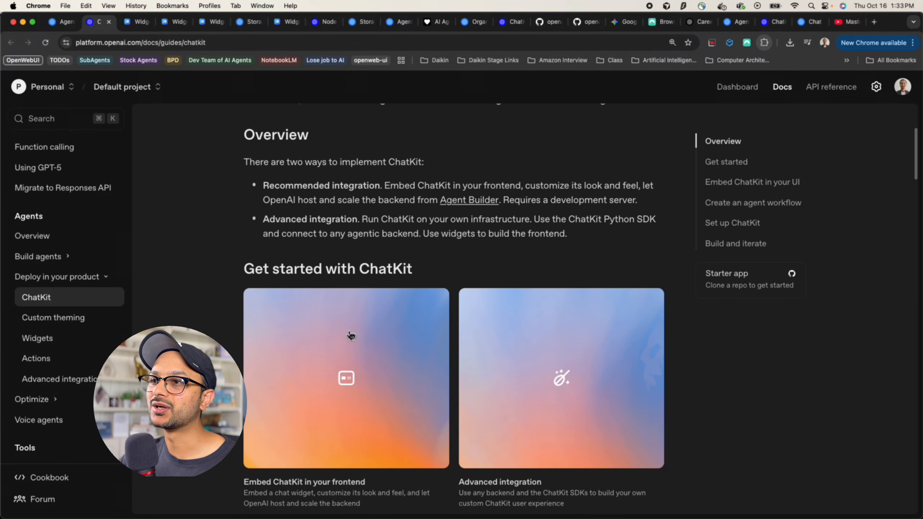
scroll(350, 335, down, 15)
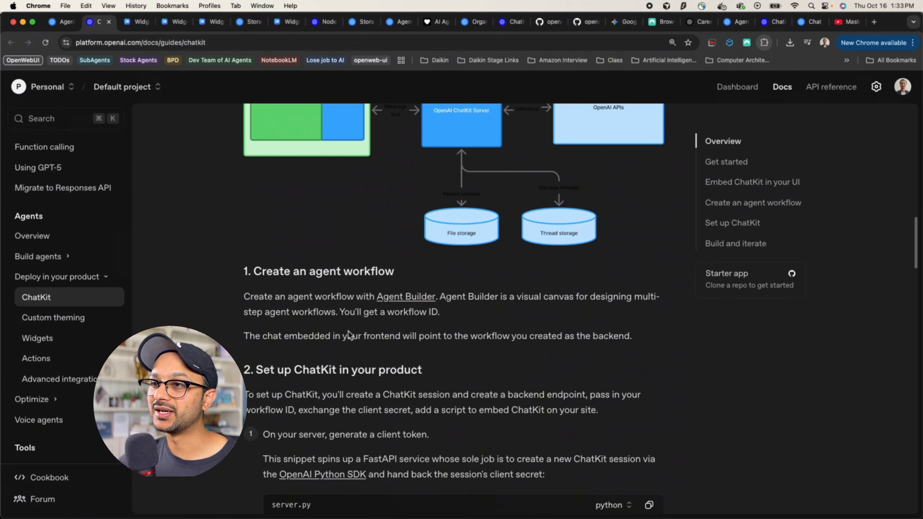
scroll(348, 331, down, 10)
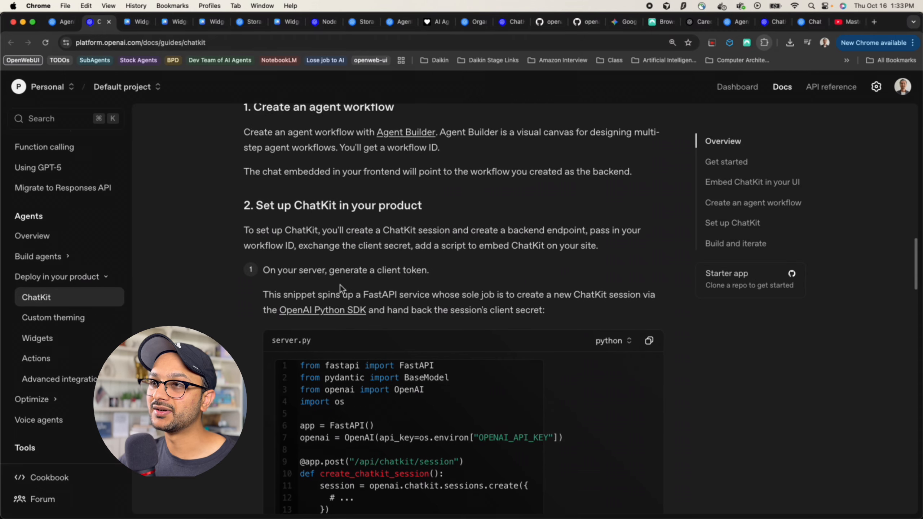
scroll(340, 285, up, 1)
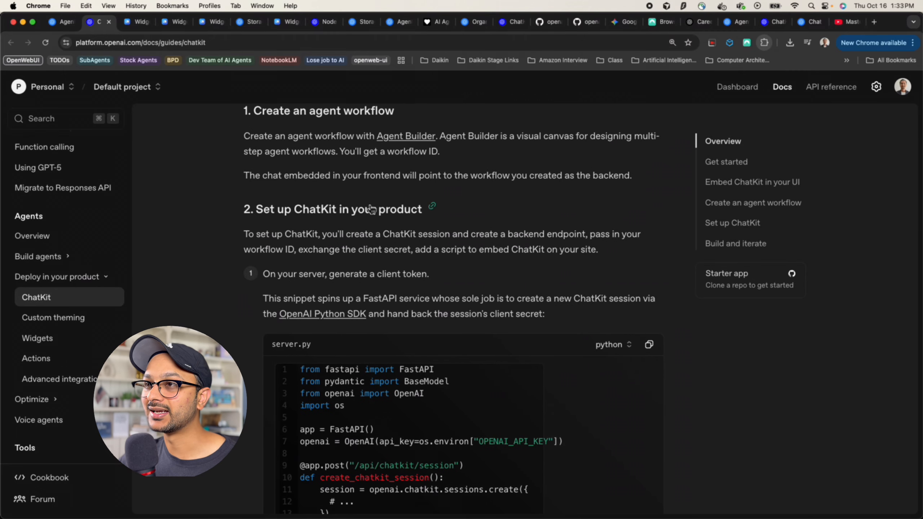
scroll(338, 293, down, 2)
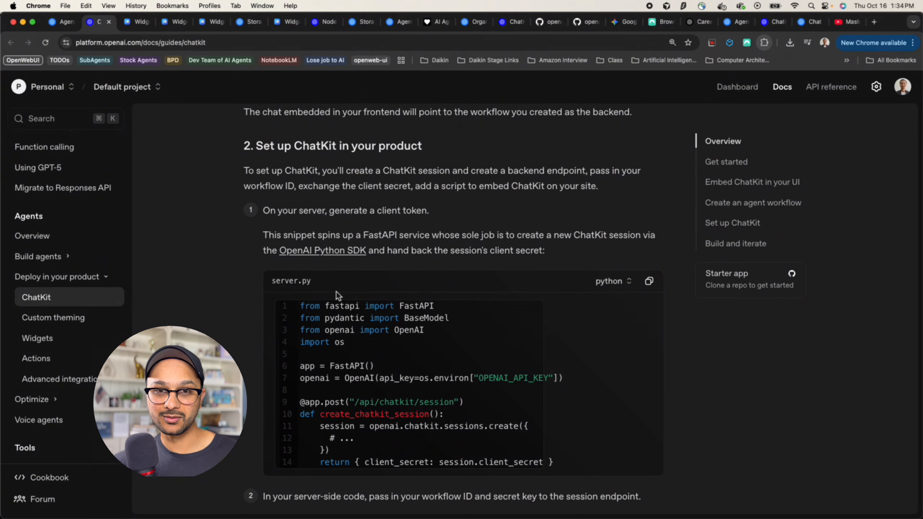
scroll(336, 292, down, 4)
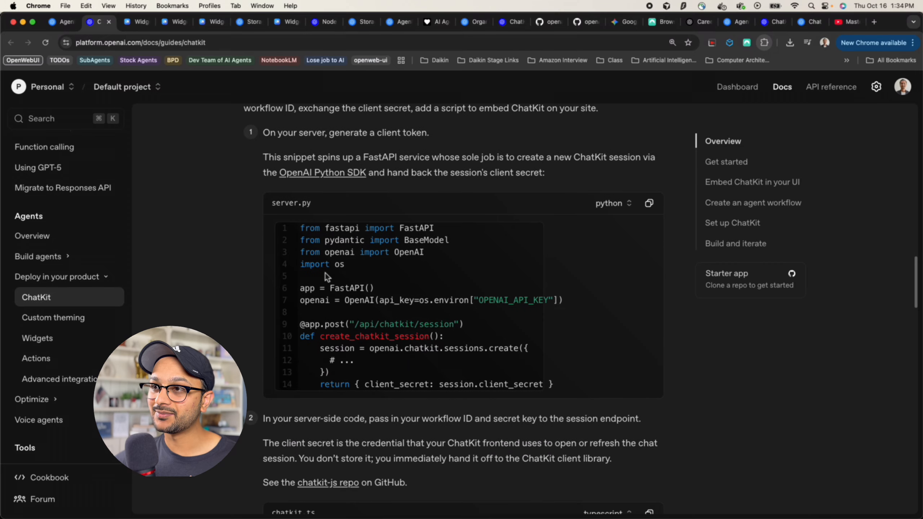
click(297, 235)
drag(297, 236, 416, 316)
click(395, 315)
double_click(366, 303)
Review the chatkit.ts session-token code with workflow ID and deviceId, plus the npm install and embed script snippets
scroll(365, 305, down, 1)
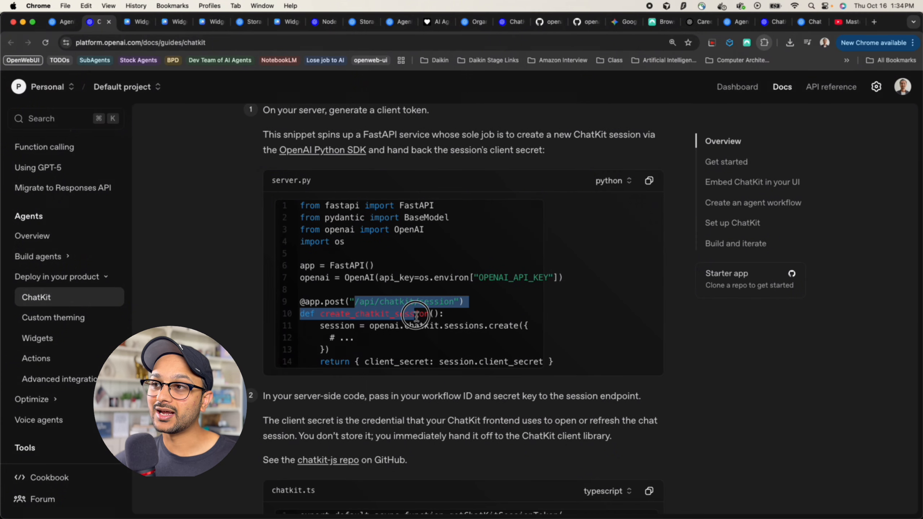
scroll(417, 317, down, 10)
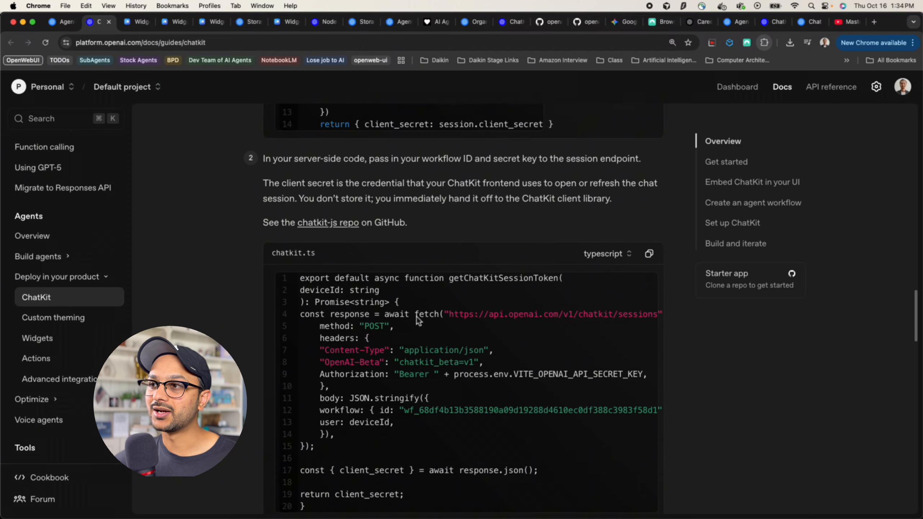
scroll(417, 317, down, 1)
scroll(321, 283, down, 2)
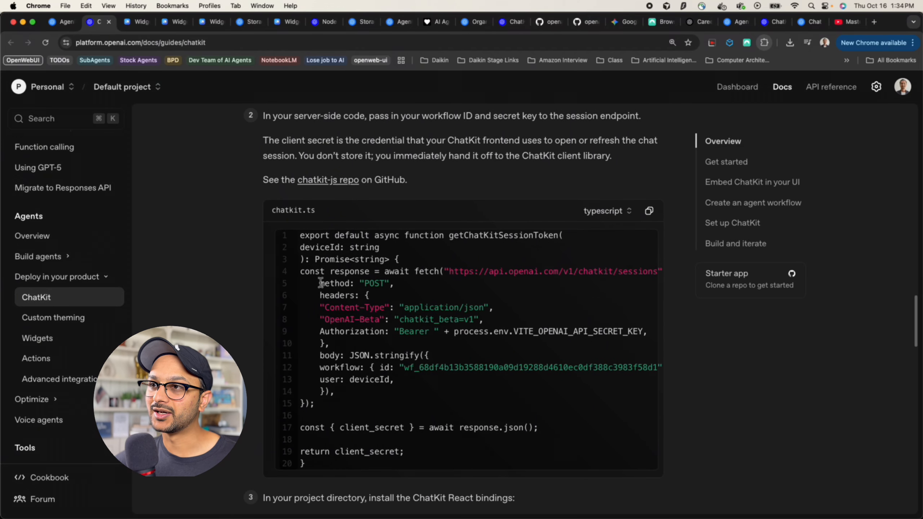
scroll(321, 283, down, 1)
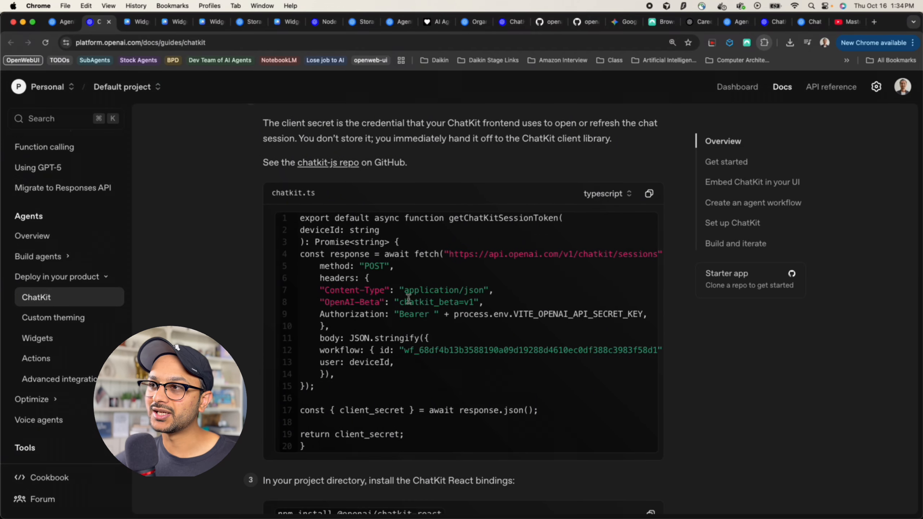
scroll(409, 299, down, 1)
scroll(363, 332, down, 1)
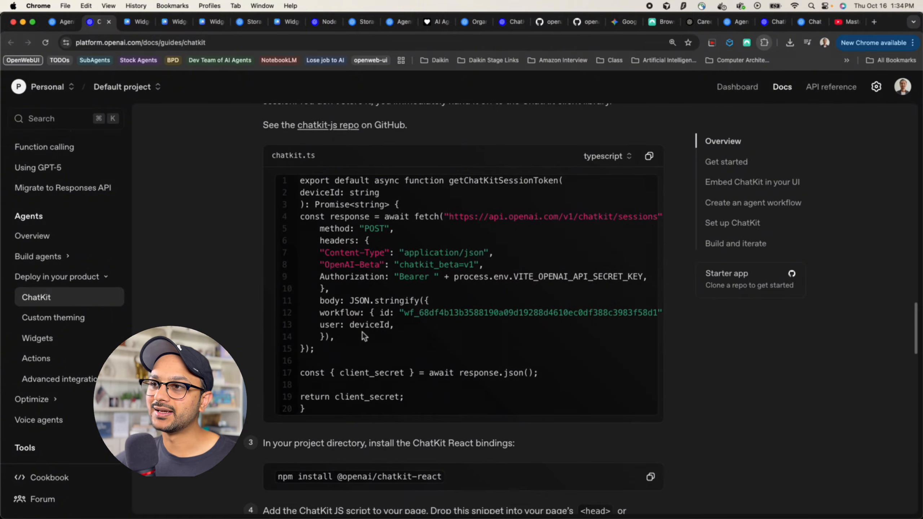
double_click(439, 315)
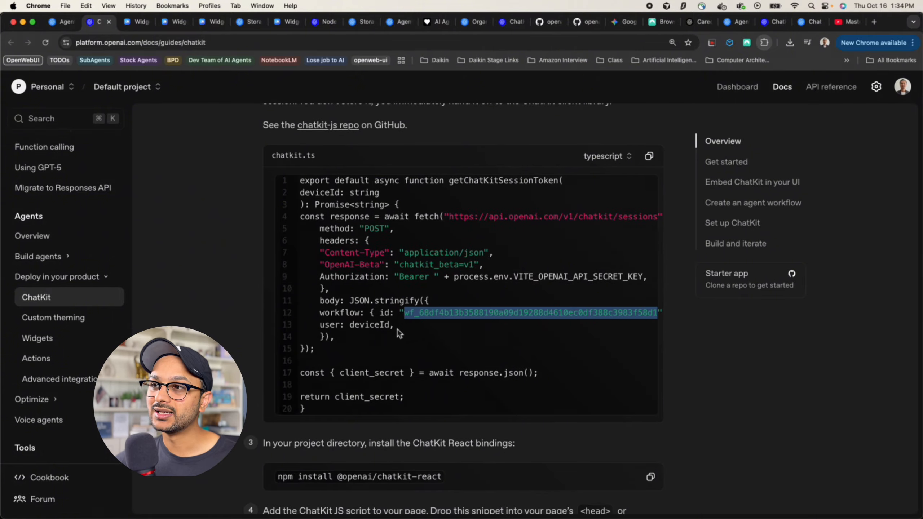
double_click(374, 325)
scroll(394, 352, down, 1)
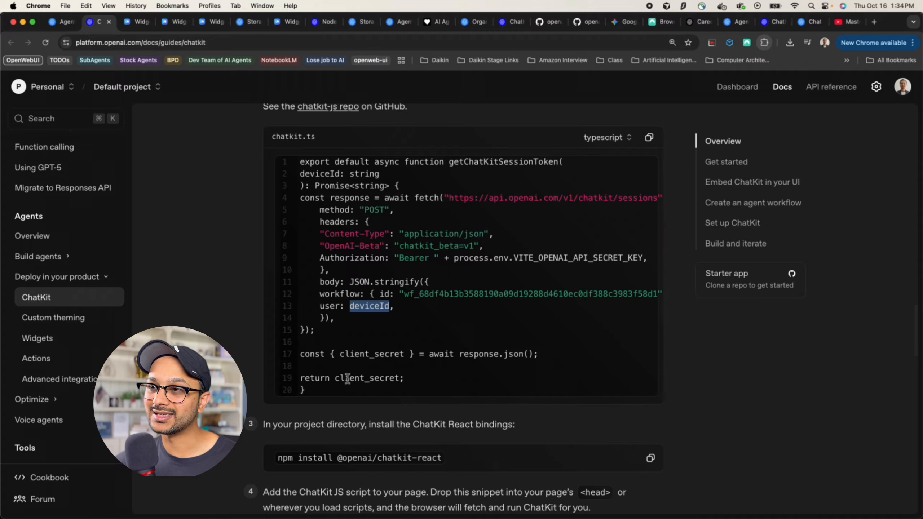
drag(341, 379, 408, 377)
scroll(449, 358, down, 4)
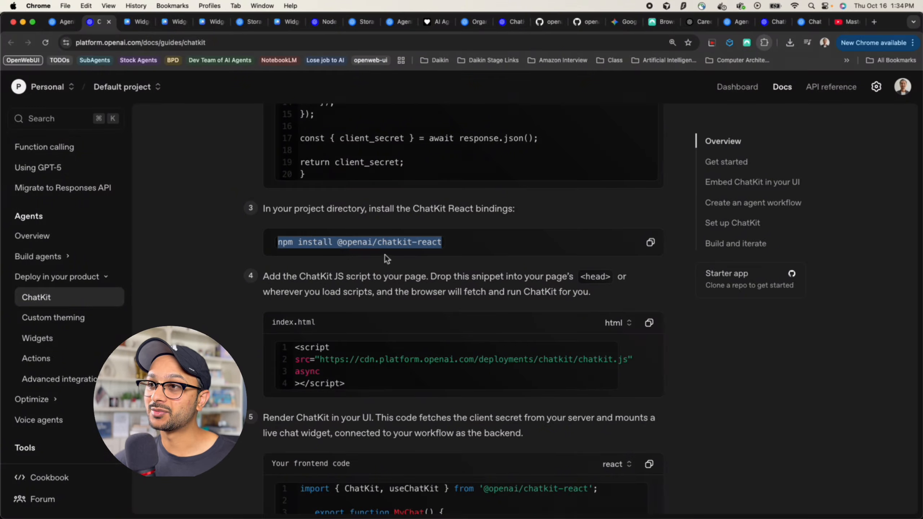
click(381, 242)
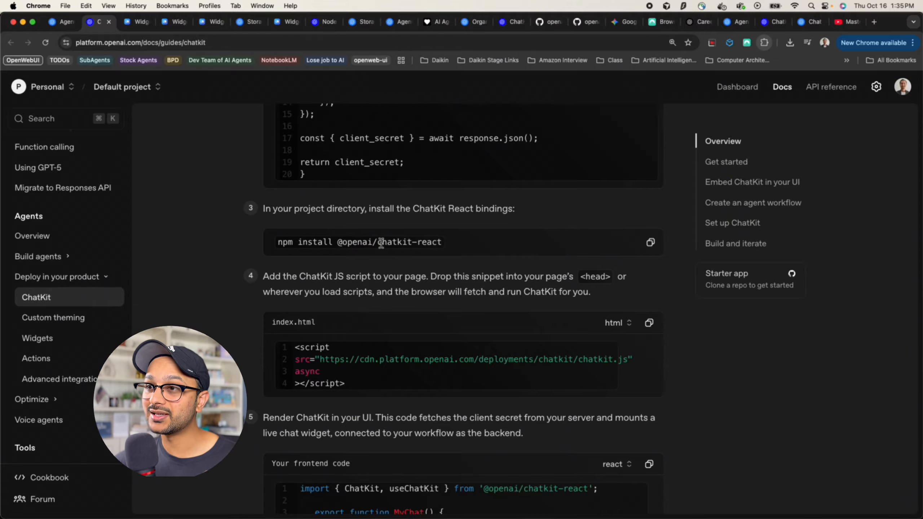
scroll(381, 243, down, 1)
drag(366, 373, 262, 329)
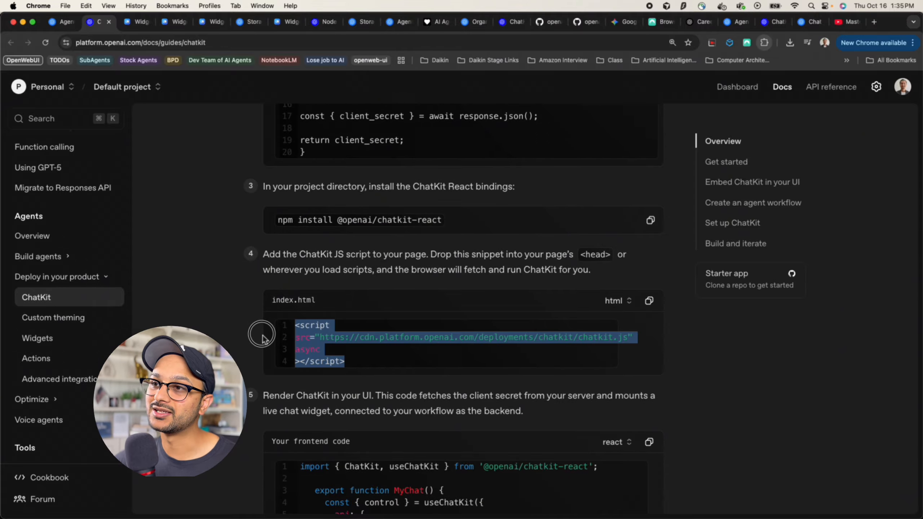
click(380, 346)
scroll(381, 346, down, 1)
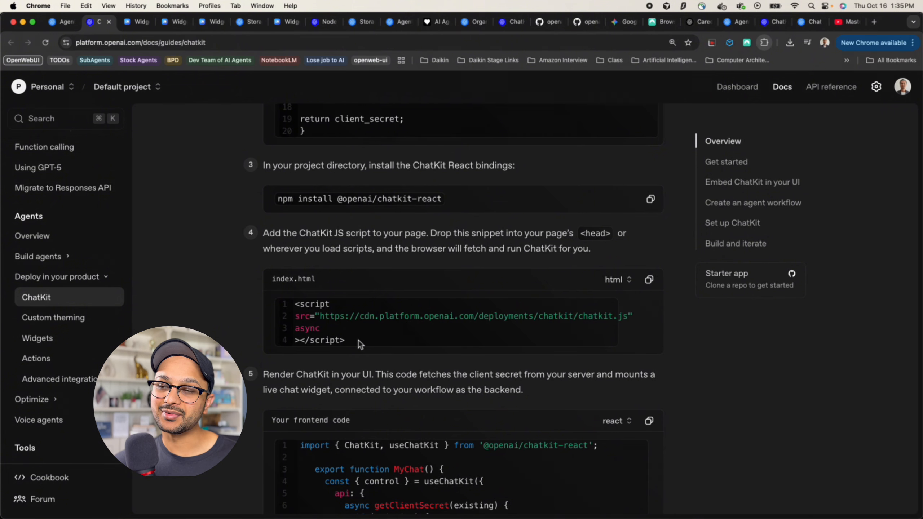
scroll(358, 341, down, 4)
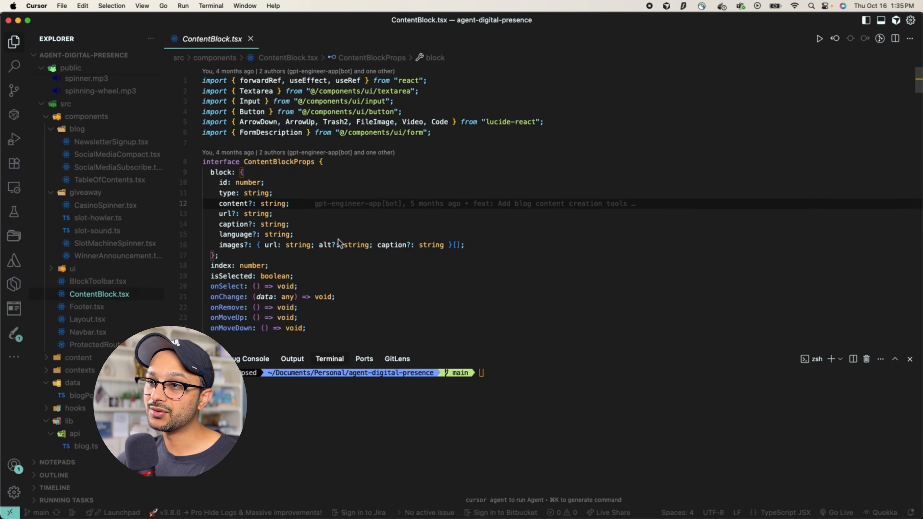
Load the company website agentsdevelopment.com in another browser tab
key(super+Tab)
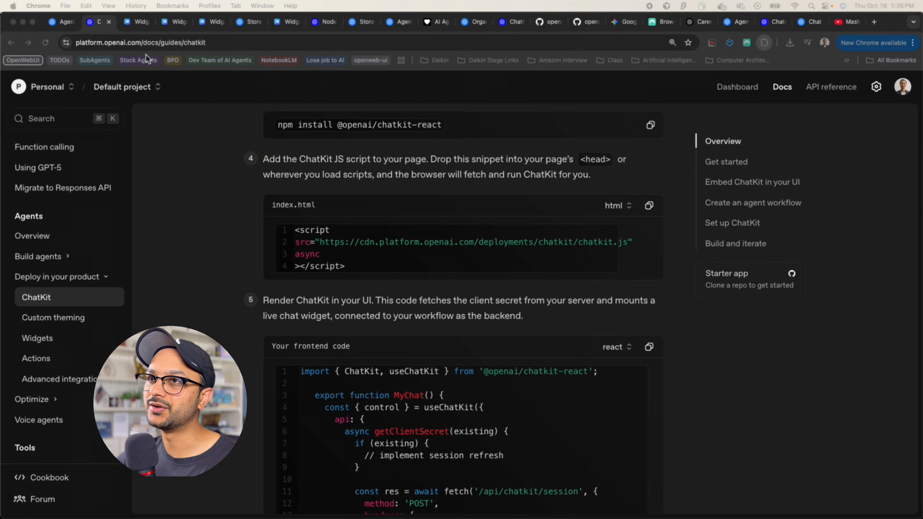
click(134, 25)
text(agen)
key(Return)
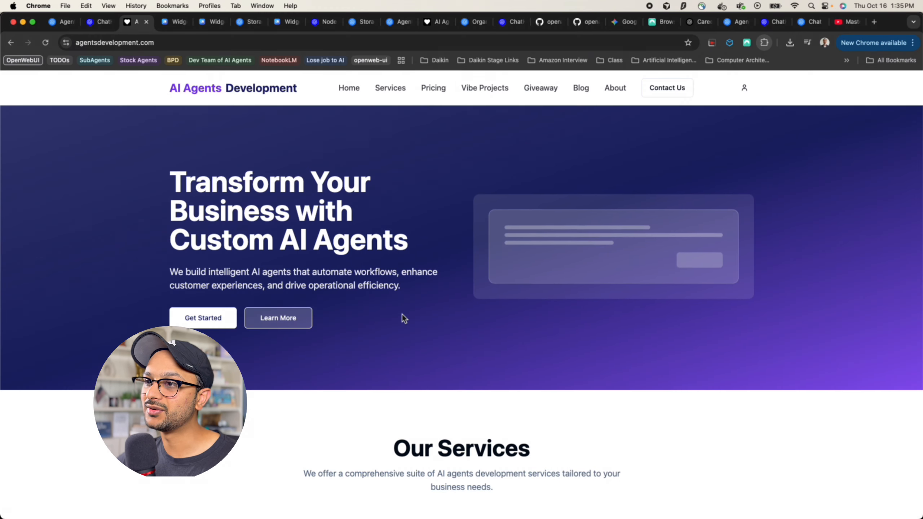
Jump to the Our Services section and scroll down to the footer and back up
click(295, 325)
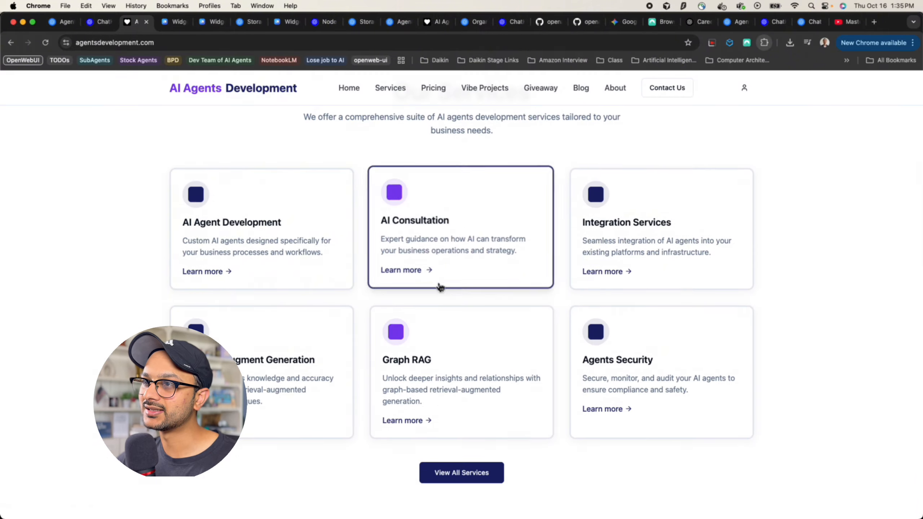
scroll(353, 406, down, 7)
scroll(352, 404, down, 10)
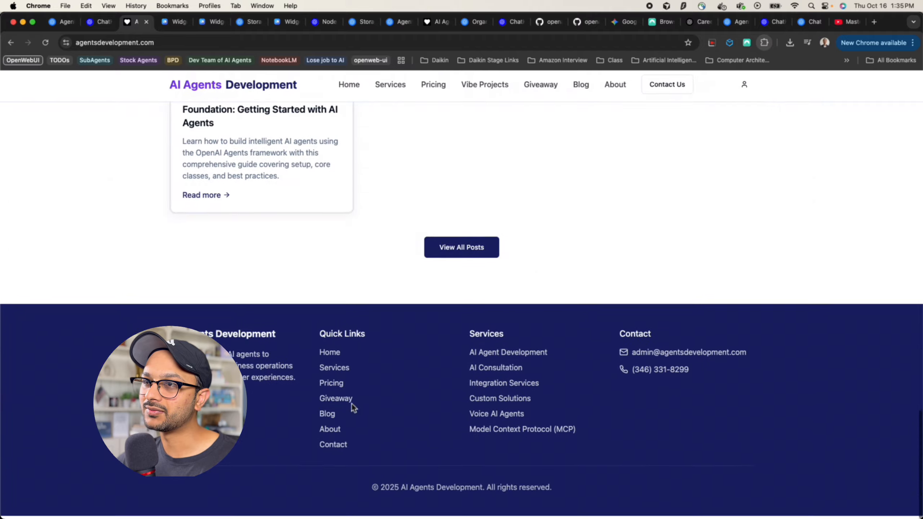
scroll(352, 404, up, 15)
scroll(352, 407, up, 8)
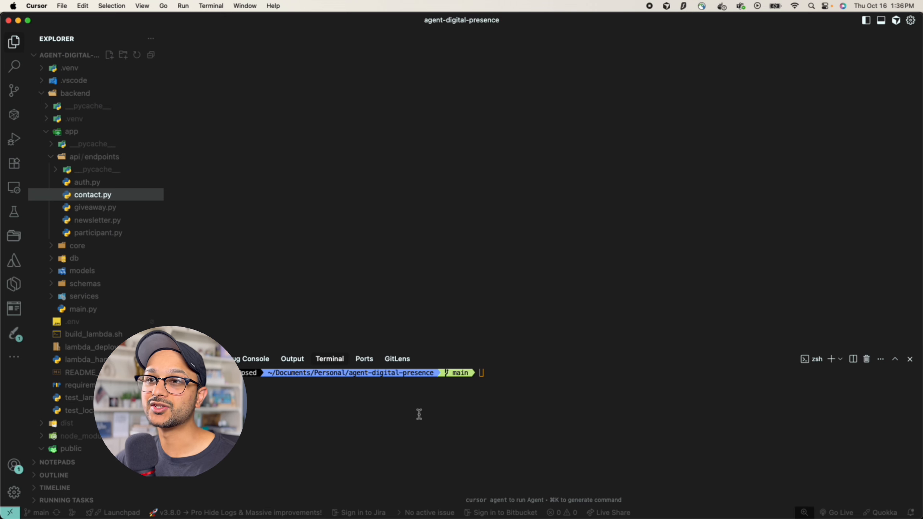
Collapse the backend, src and public folders, then expand only backend to show its endpoints and Python files
click(50, 97)
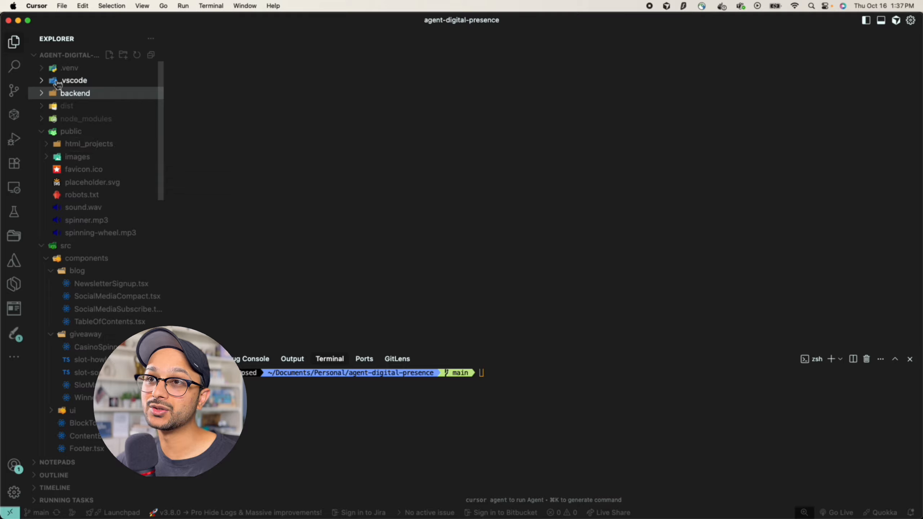
click(55, 247)
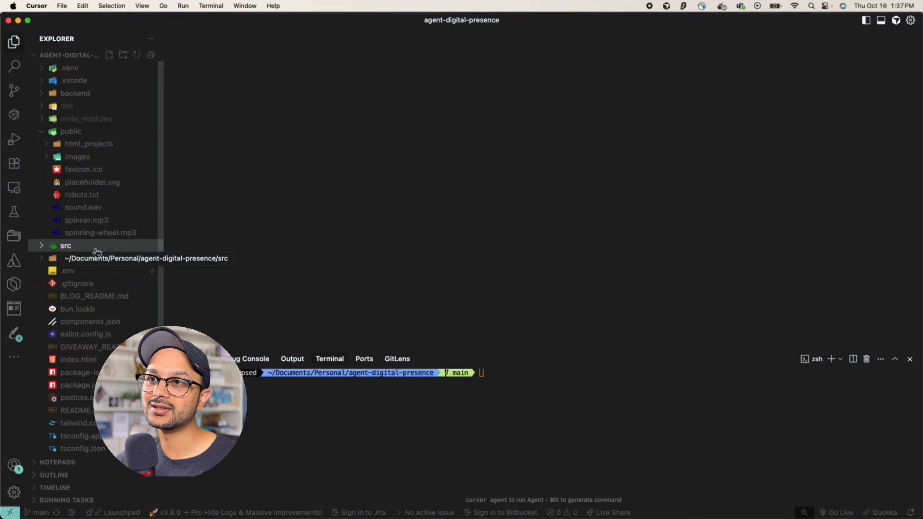
click(62, 133)
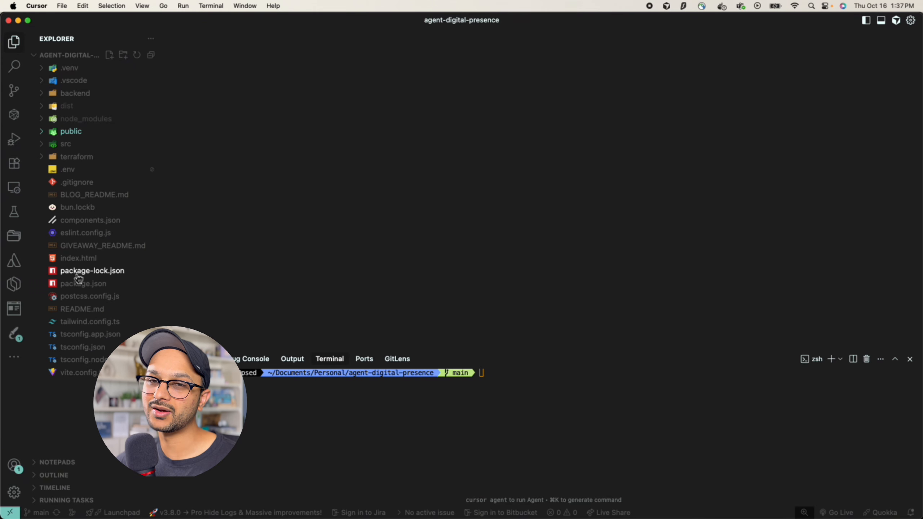
click(76, 93)
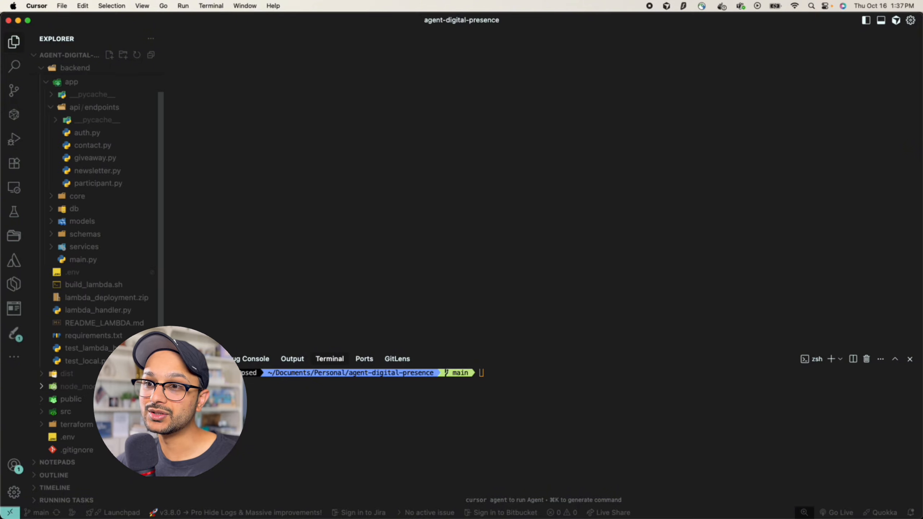
scroll(83, 363, down, 5)
scroll(106, 381, down, 1)
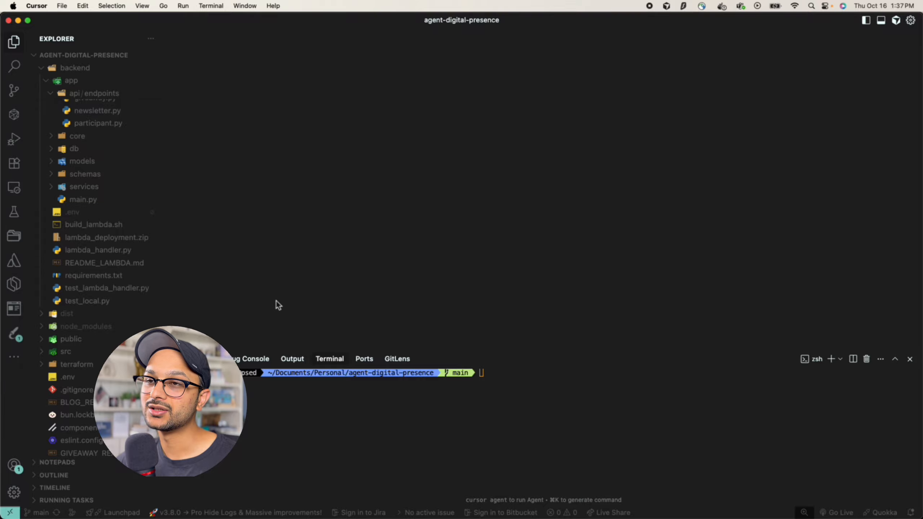
Open requirements.txt and add openai as a new line at the end
key(super+p)
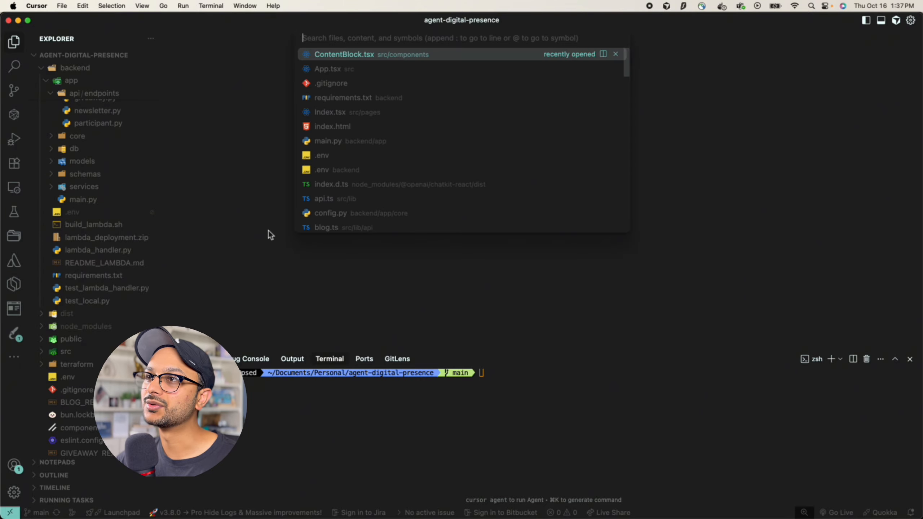
text(requ)
key(Return)
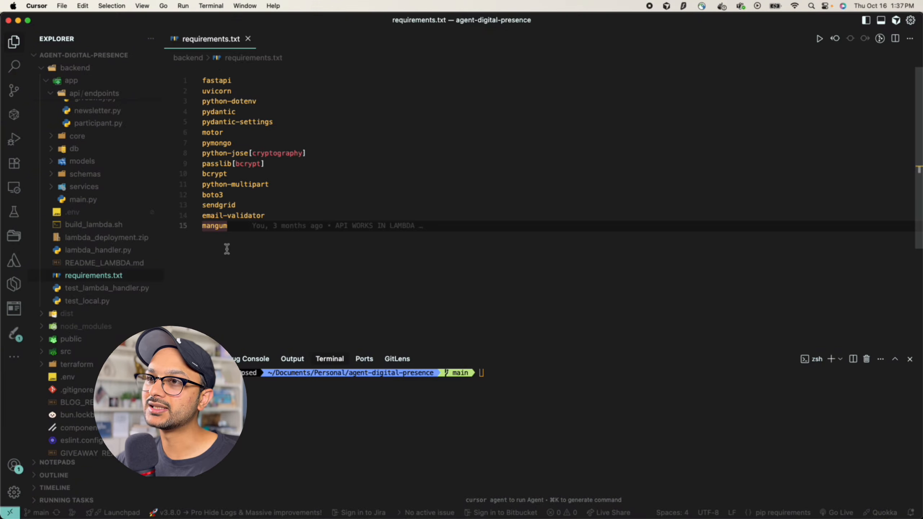
key(Return)
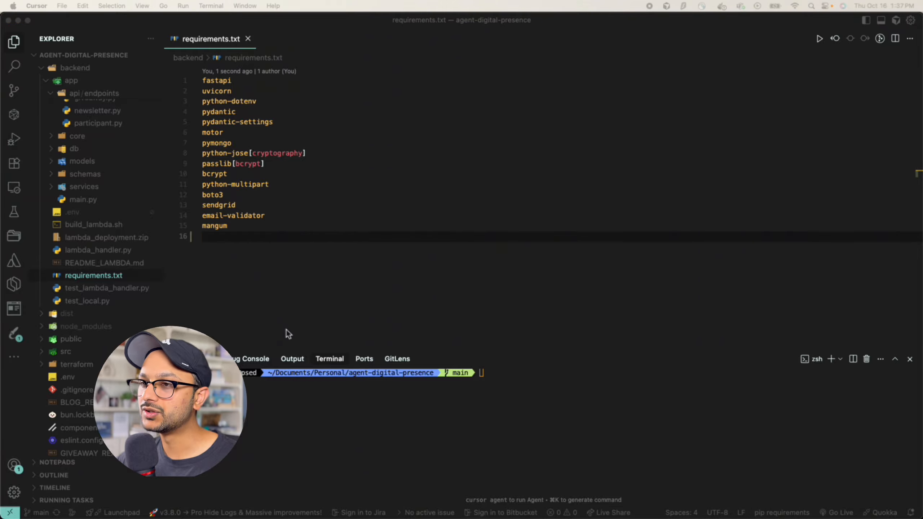
text(openai)
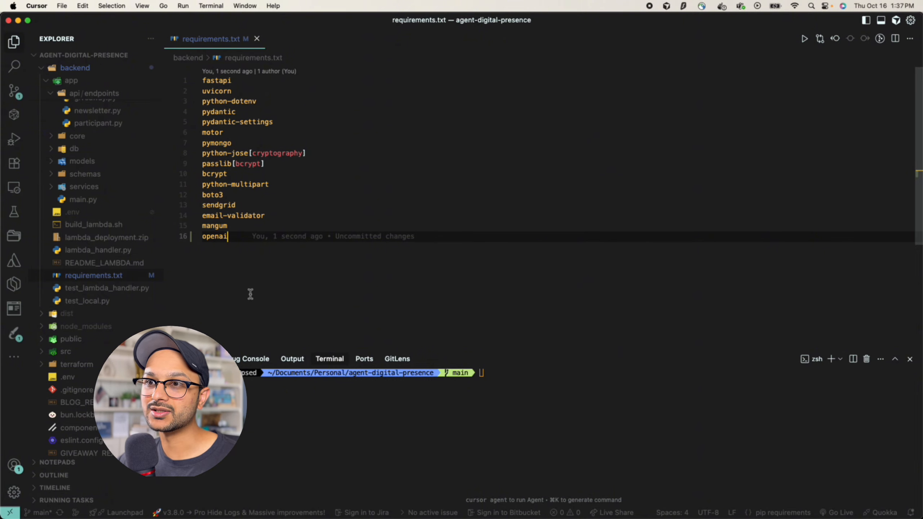
scroll(118, 190, up, 2)
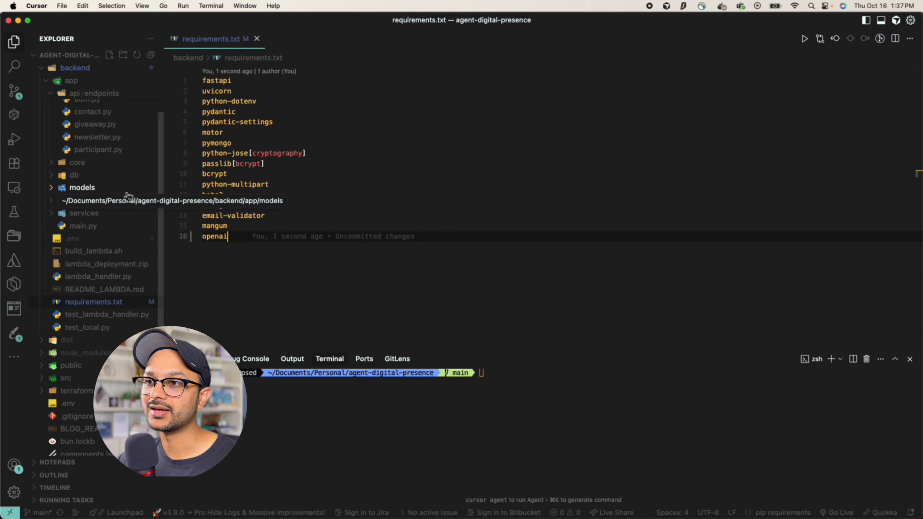
In the terminal, move into the backend folder and activate its .venv to install requirements
click(525, 421)
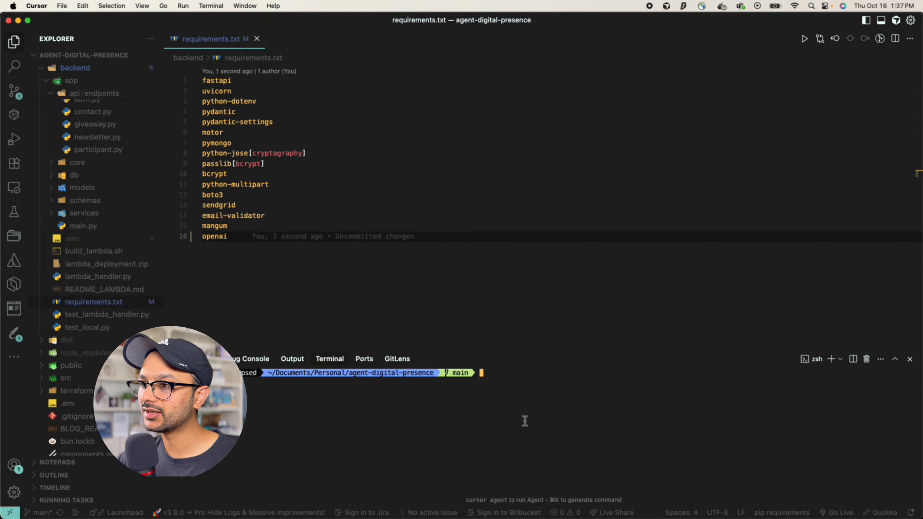
text(.venv/)
key(Tab)
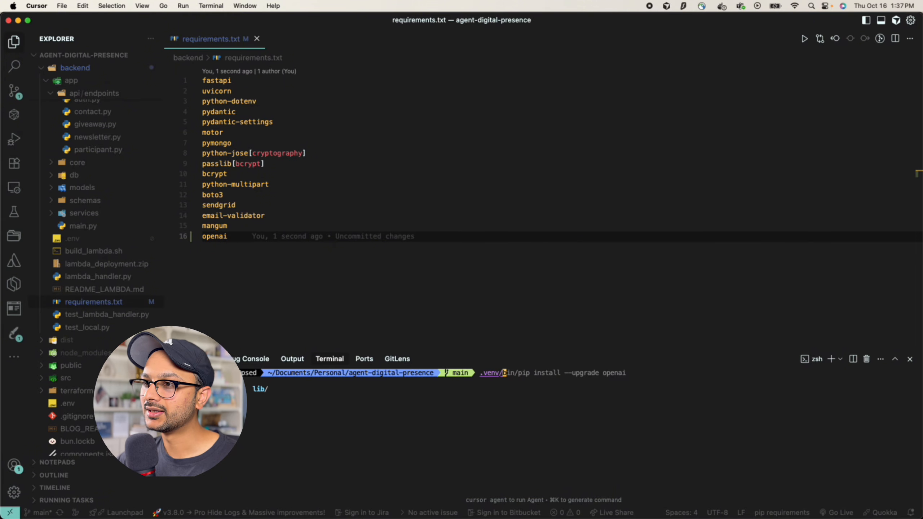
key(BackSpace)
key(BackSpace)
key(BackSpace)
key(BackSpace)
key(BackSpace)
key(BackSpace)
text(cd back)
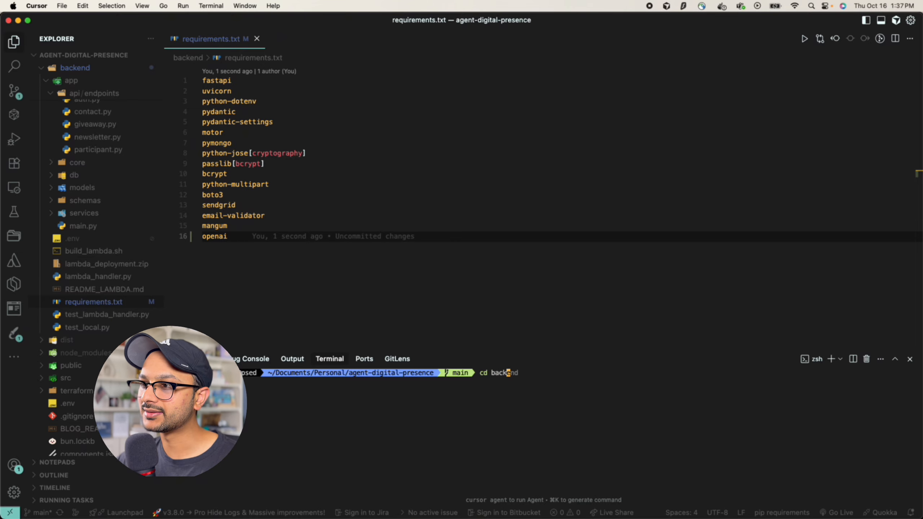
text(end)
key(Return)
text(.vev)
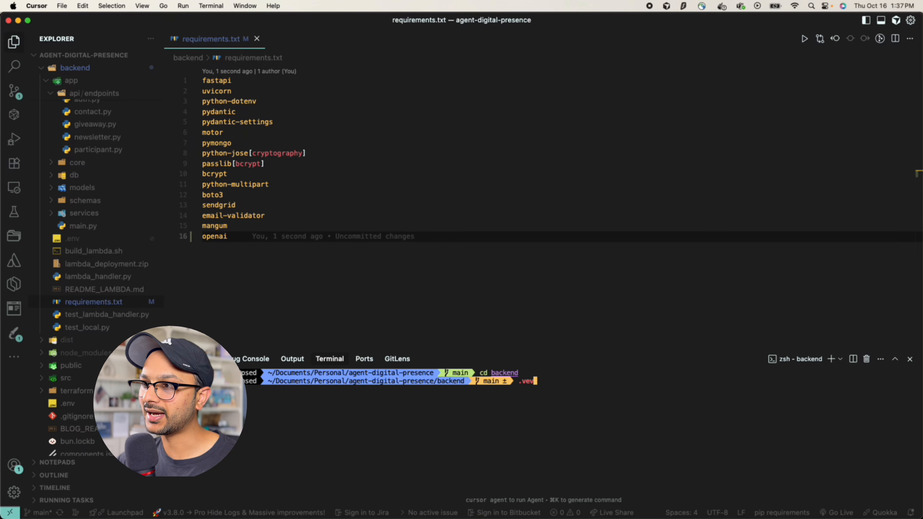
key(BackSpace)
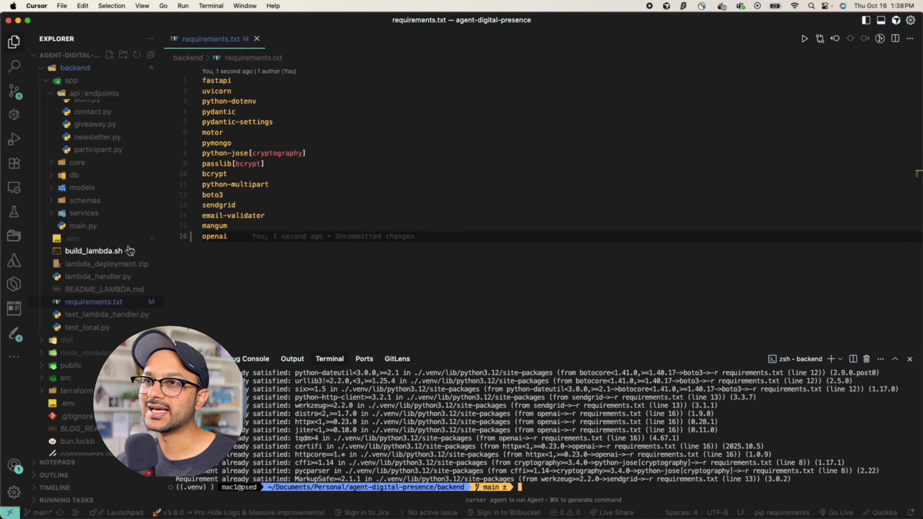
scroll(129, 251, up, 3)
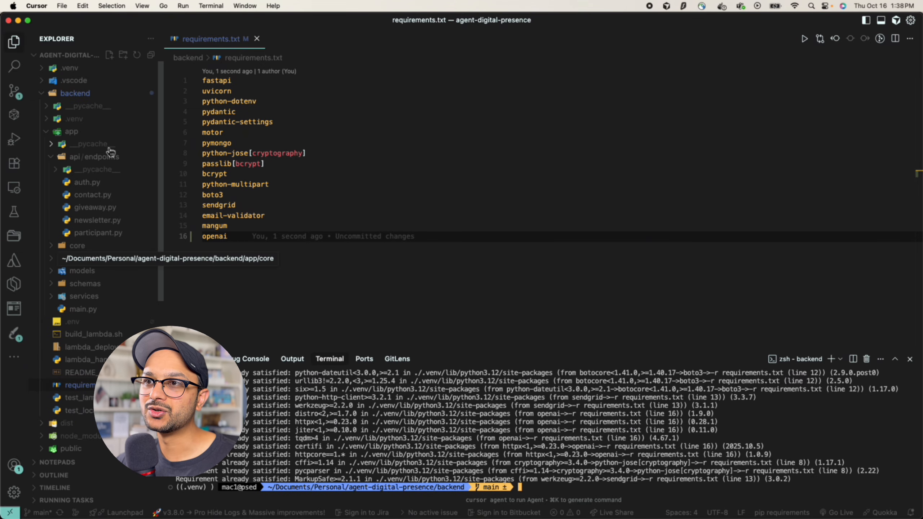
Create a new chatkit.py file inside api/endpoints
right_click(99, 157)
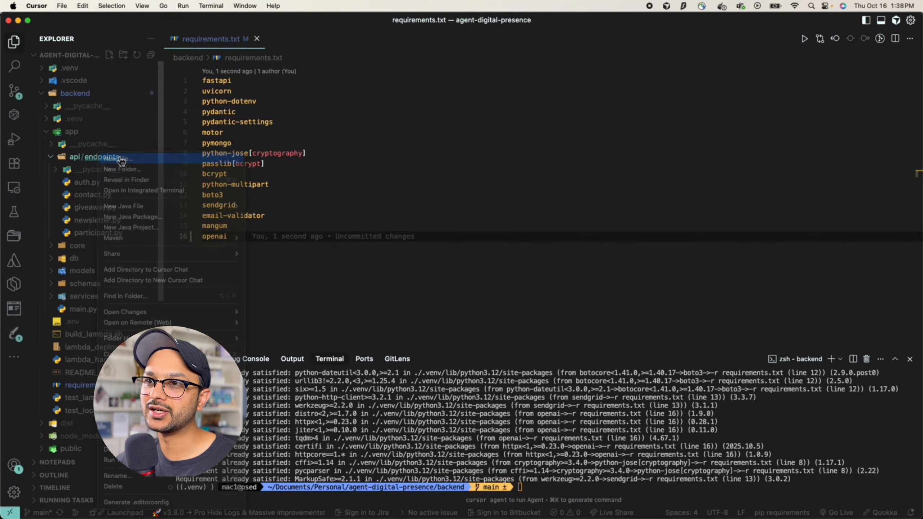
click(122, 159)
text(chatk)
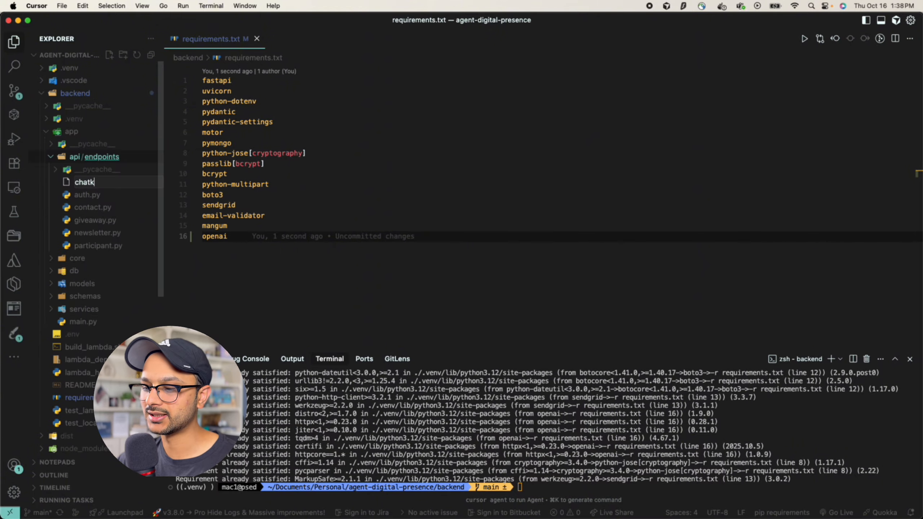
text(itp)
key(BackSpace)
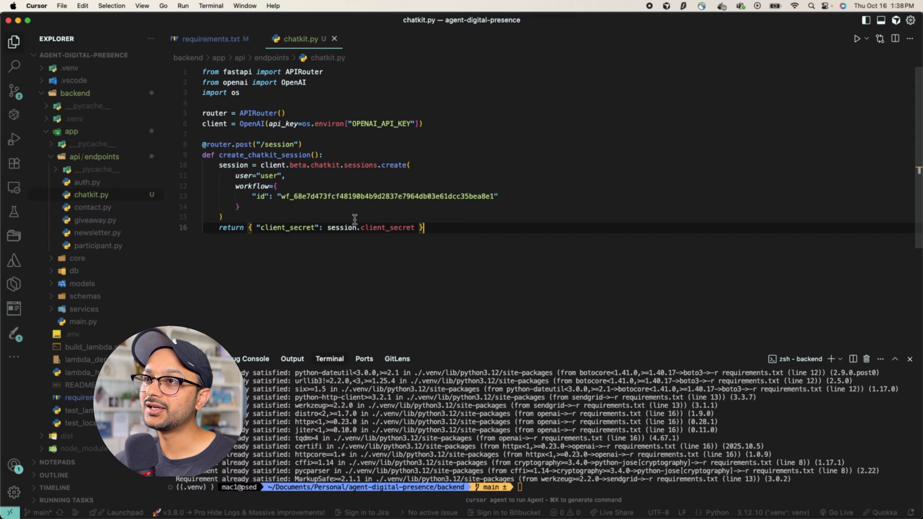
click(290, 257)
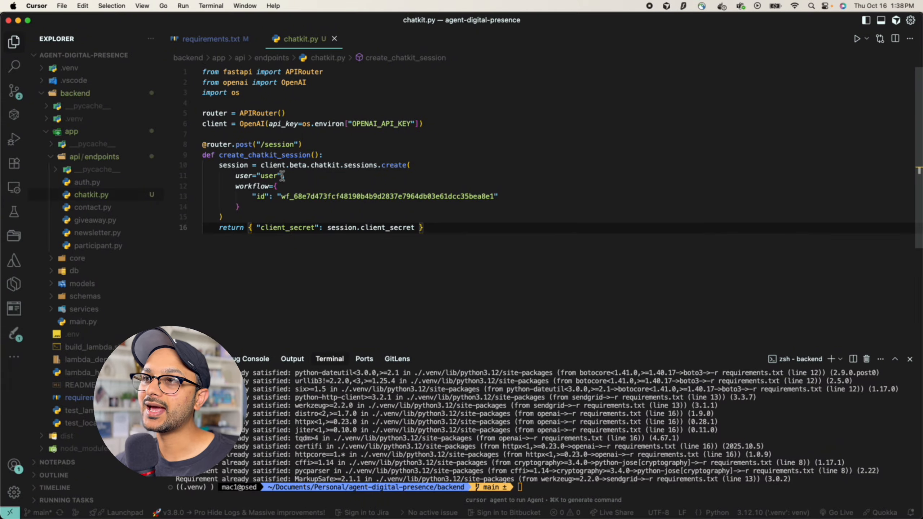
Review the /session route, OpenAI client and client.beta.chatkit.sessions.create call in chatkit.py
click(223, 145)
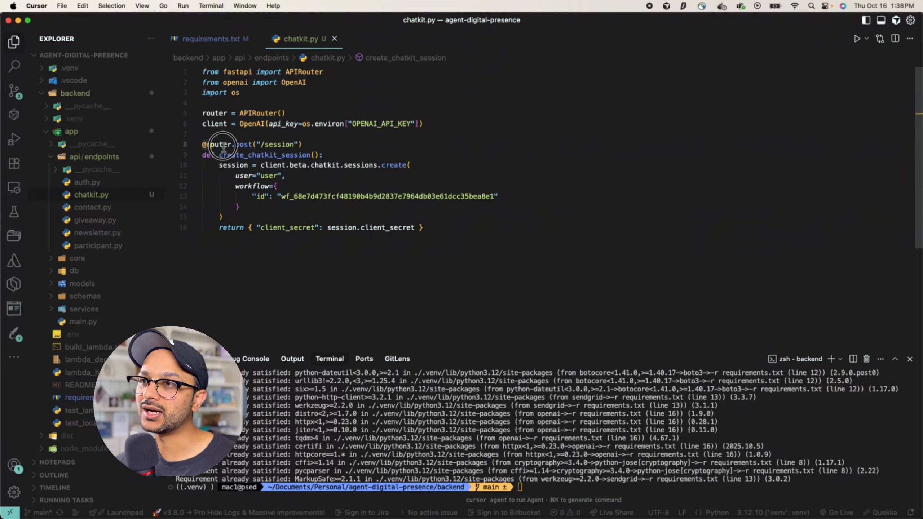
drag(223, 145, 346, 147)
click(308, 144)
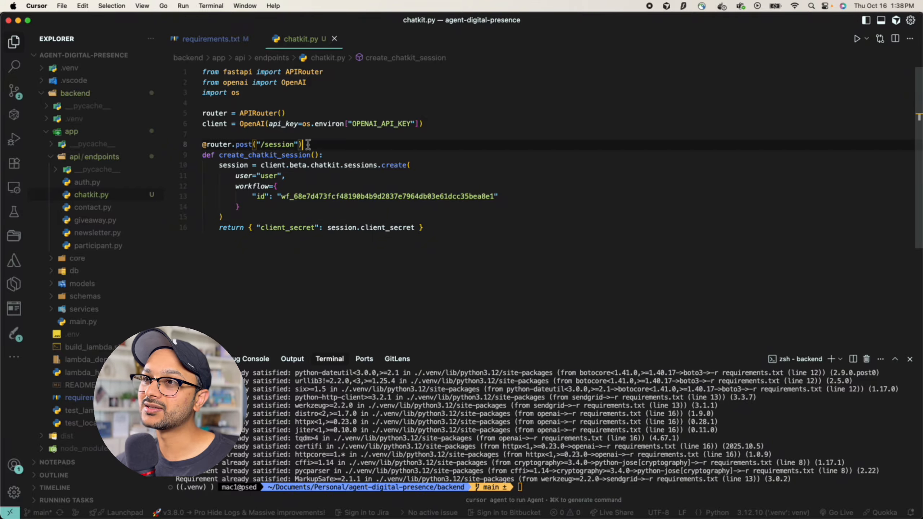
click(247, 124)
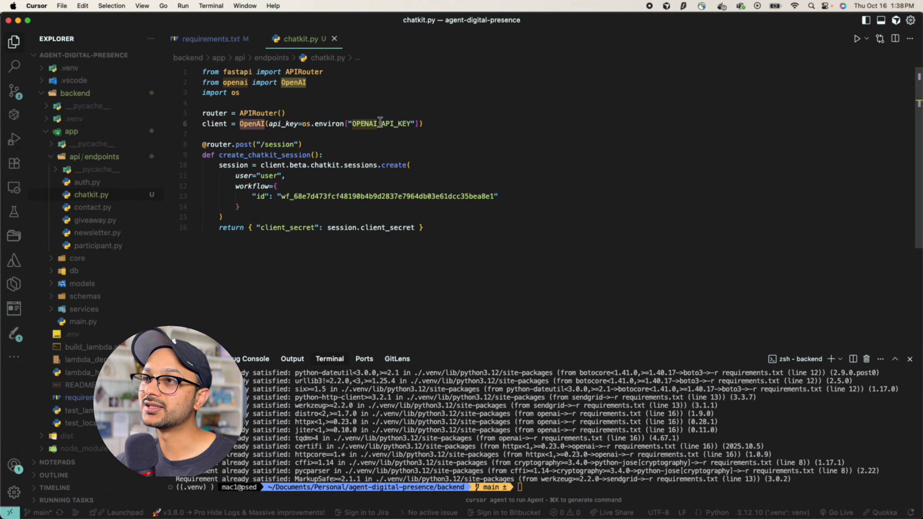
click(221, 125)
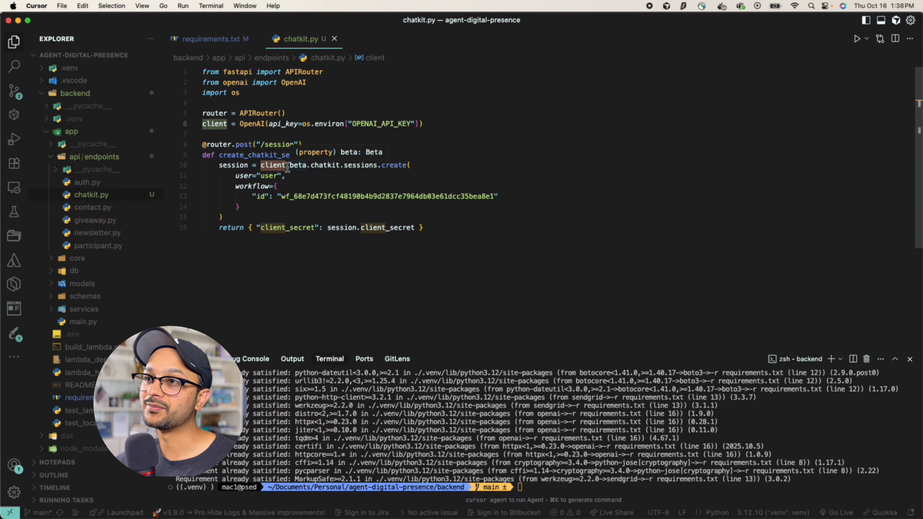
click(331, 166)
drag(332, 167, 377, 167)
click(308, 180)
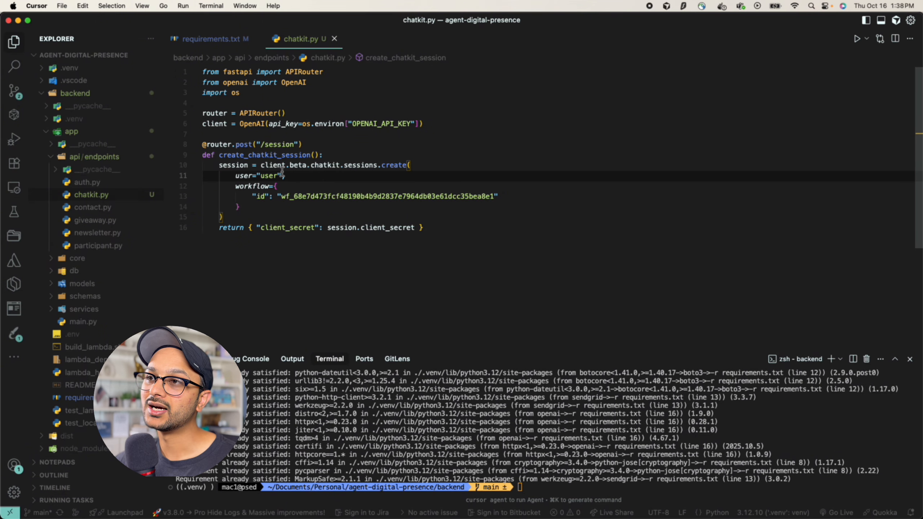
double_click(274, 166)
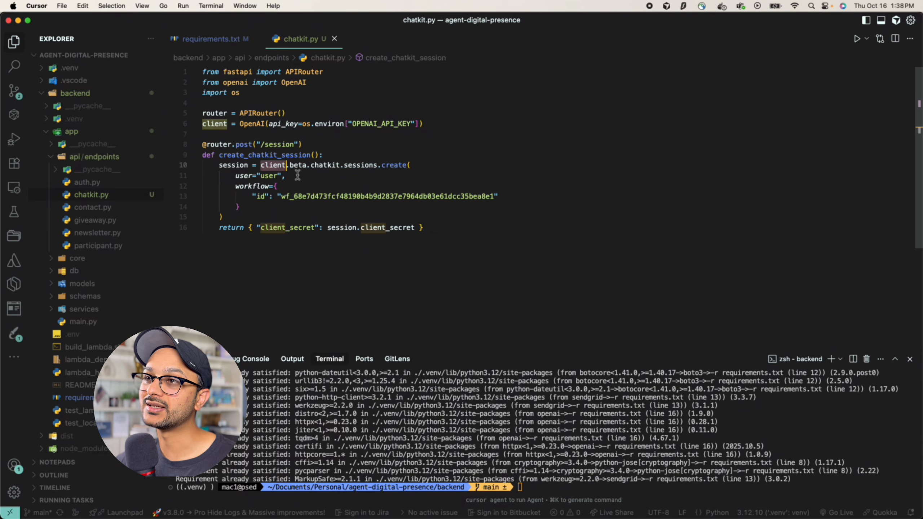
double_click(298, 165)
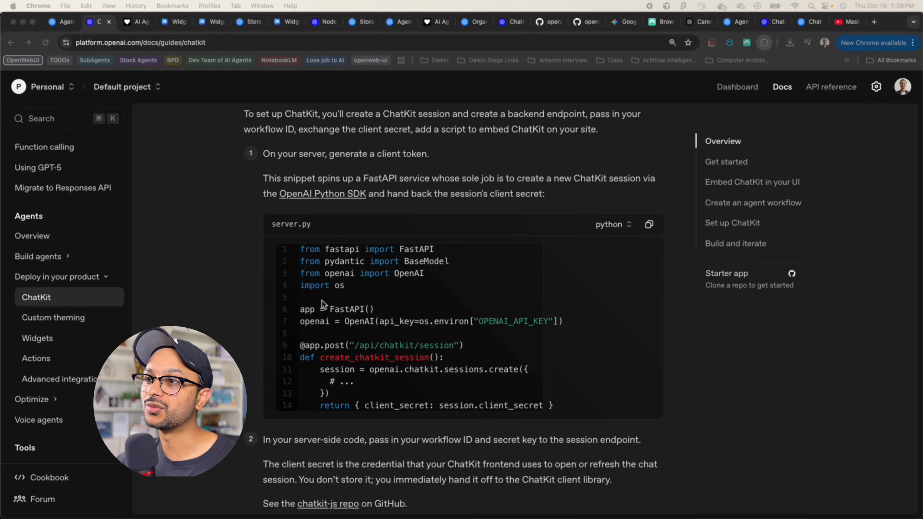
scroll(325, 306, down, 2)
click(381, 329)
drag(370, 328, 503, 328)
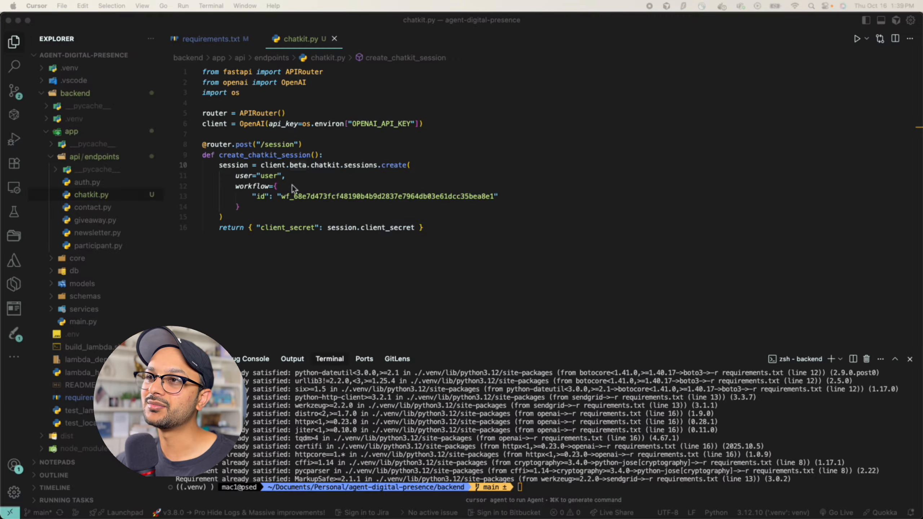
click(287, 176)
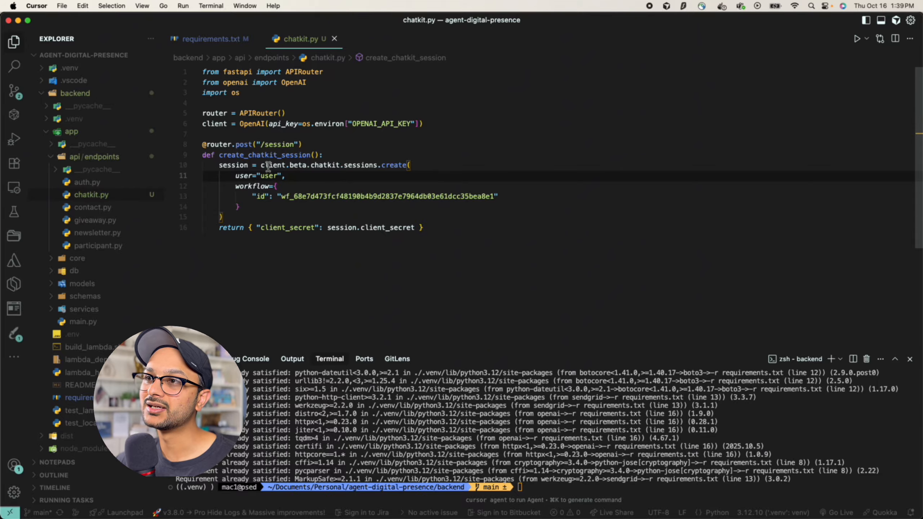
drag(261, 165, 406, 166)
click(366, 179)
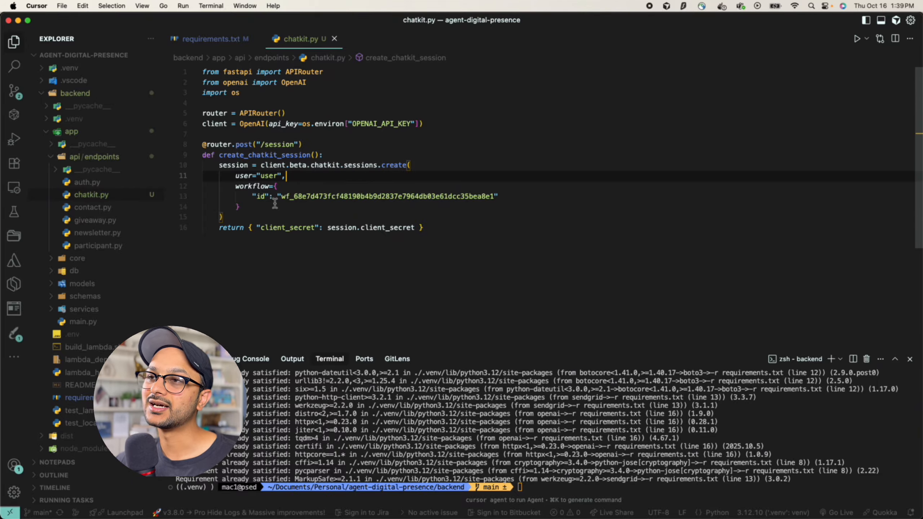
drag(255, 199, 550, 199)
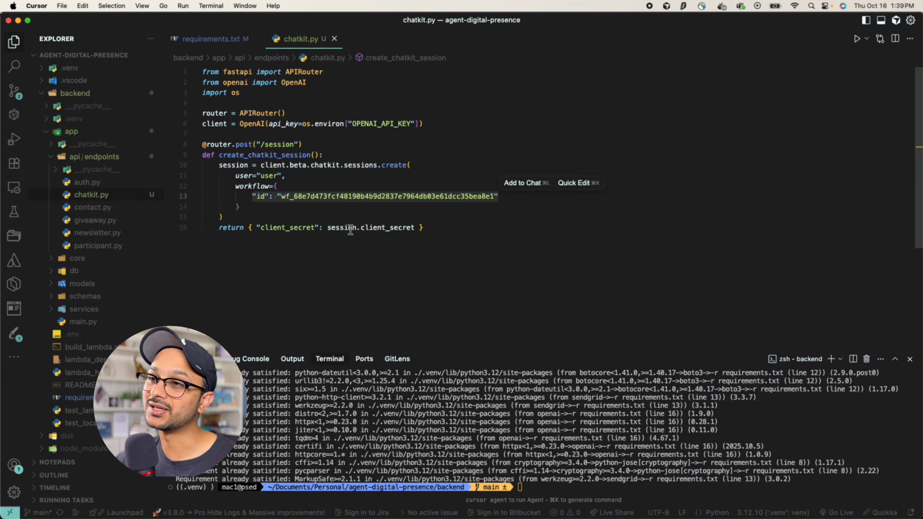
click(258, 206)
click(240, 218)
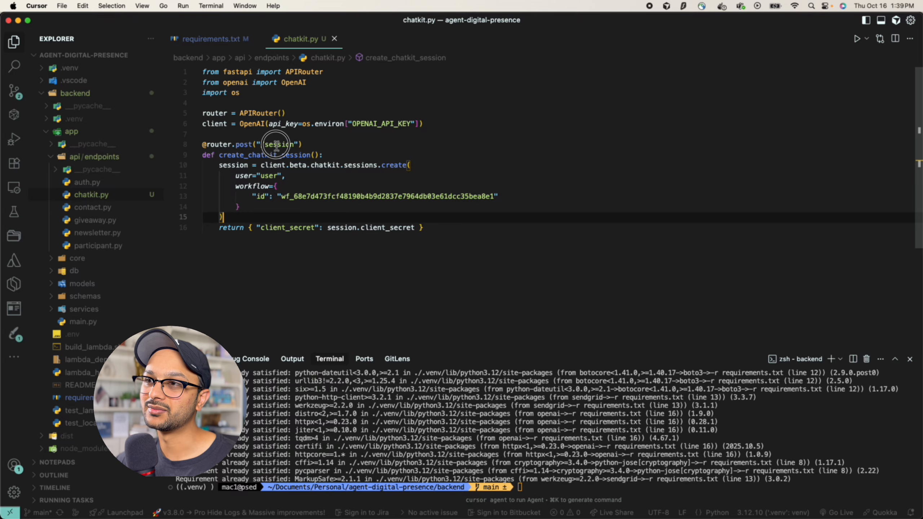
double_click(278, 146)
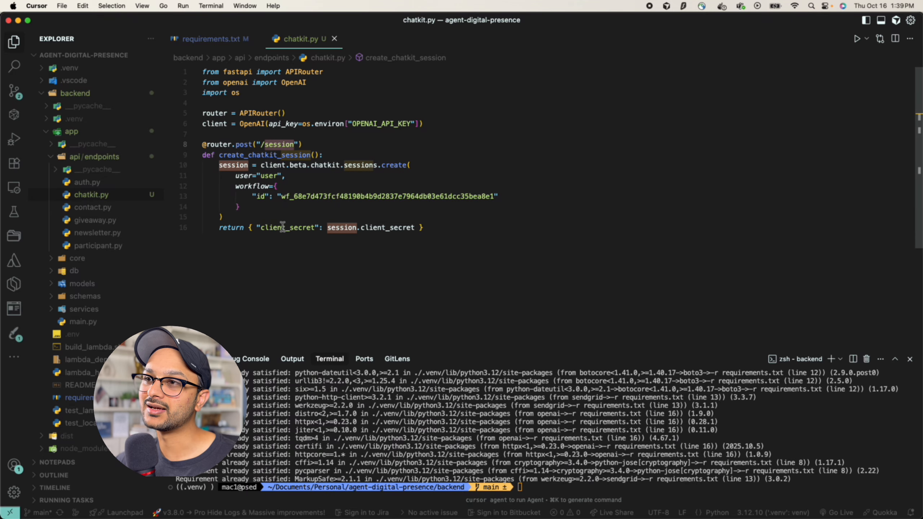
drag(292, 196, 502, 198)
click(272, 254)
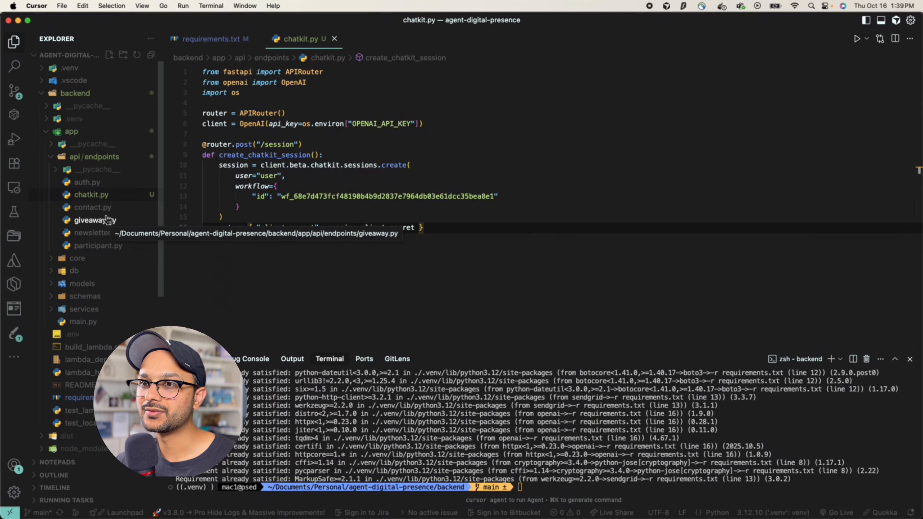
Open main.py and start a new include_router entry after the auth router block
click(65, 161)
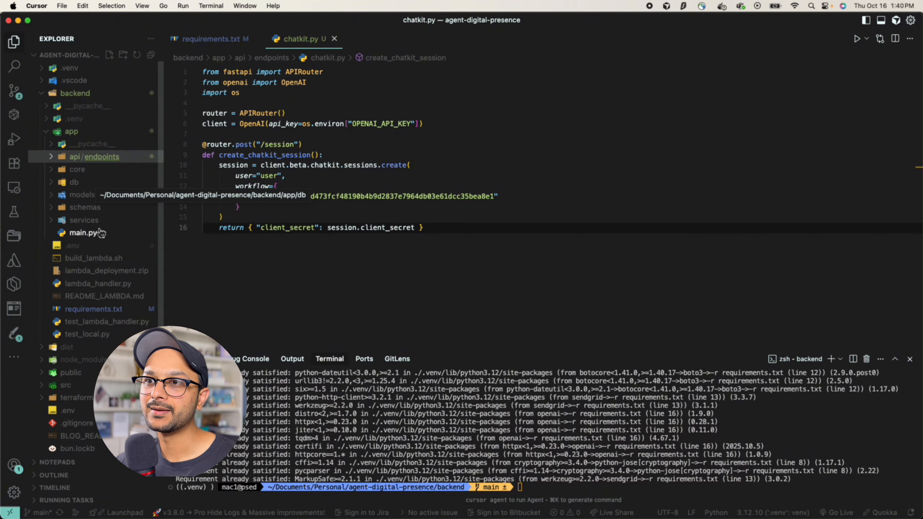
click(99, 234)
scroll(224, 218, down, 5)
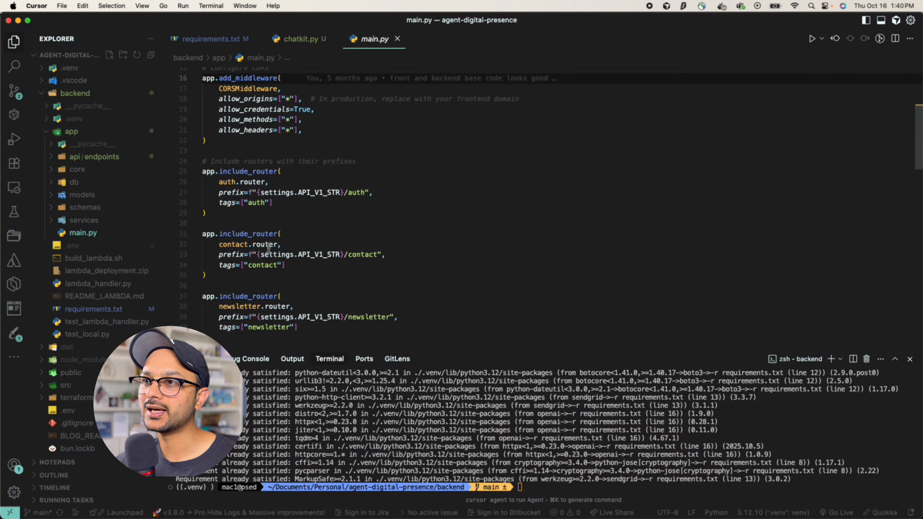
click(224, 223)
drag(224, 221, 176, 173)
click(224, 216)
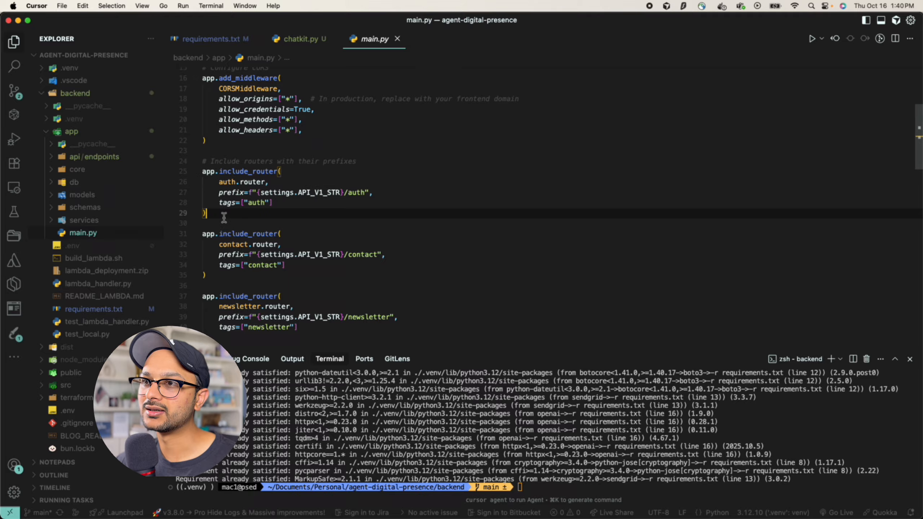
key(Return)
key(Return)
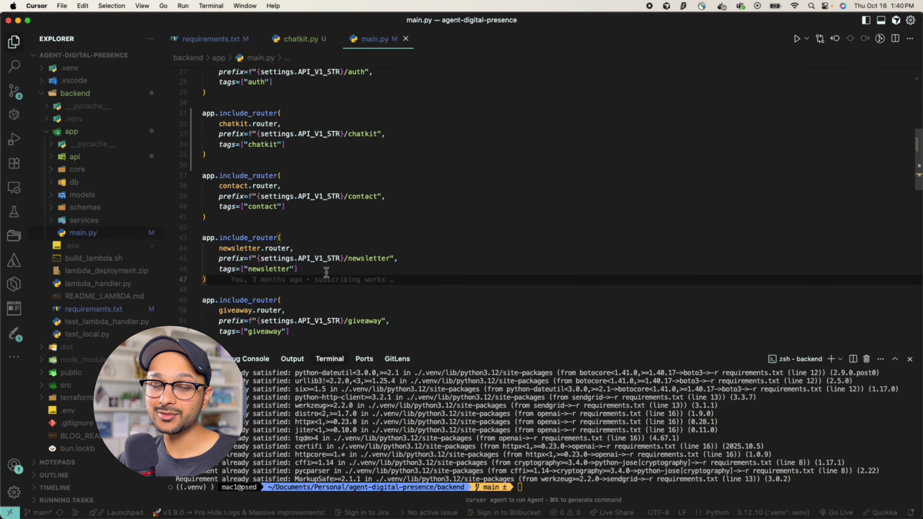
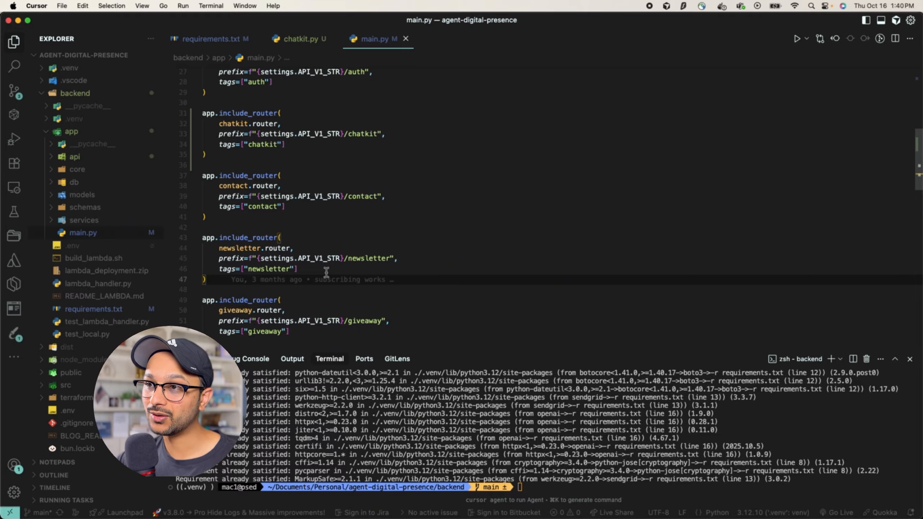
Widen the Explorer, collapse backend, and expand src and its data folder
drag(164, 206, 245, 206)
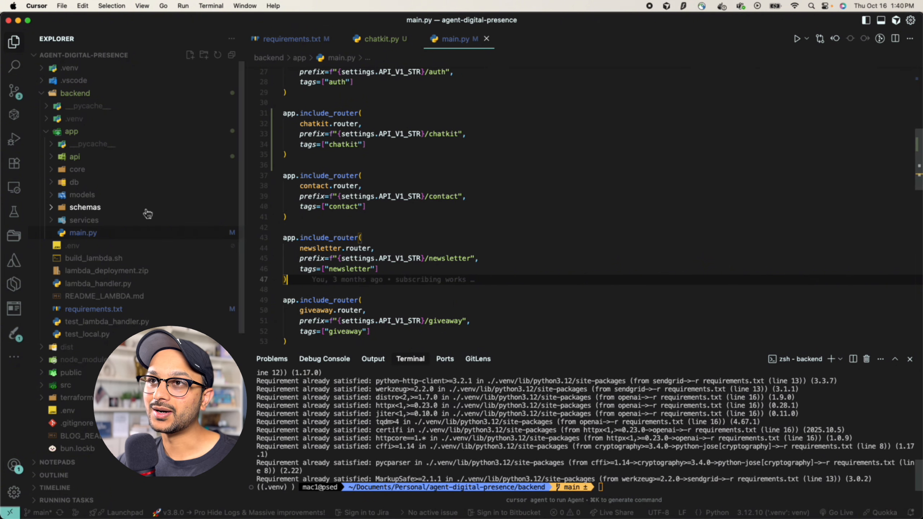
click(68, 94)
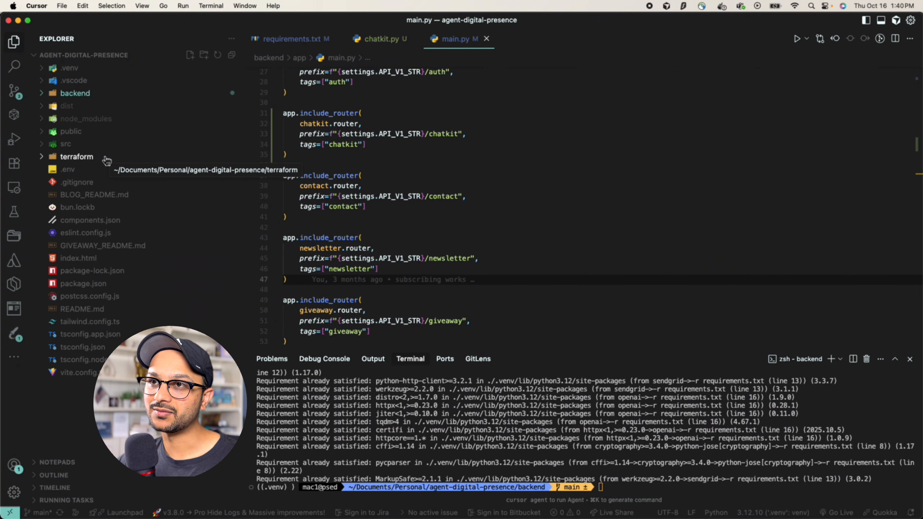
click(71, 144)
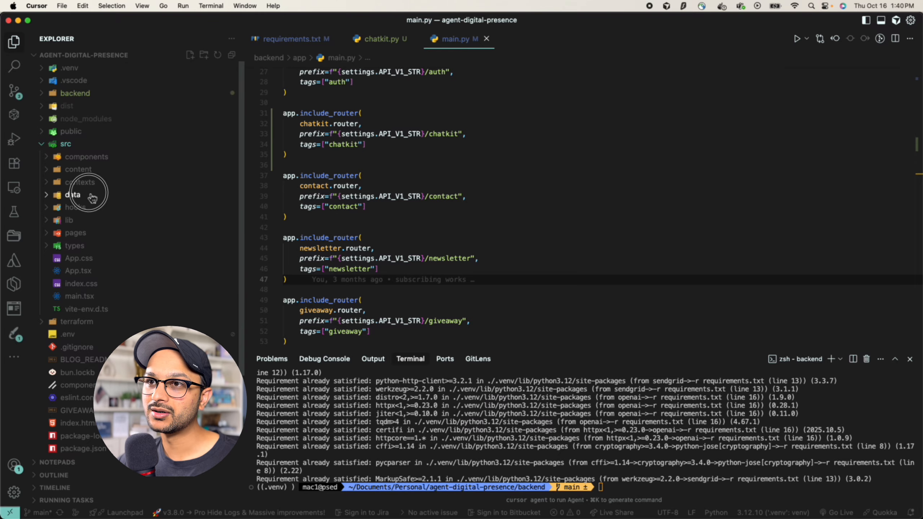
click(73, 196)
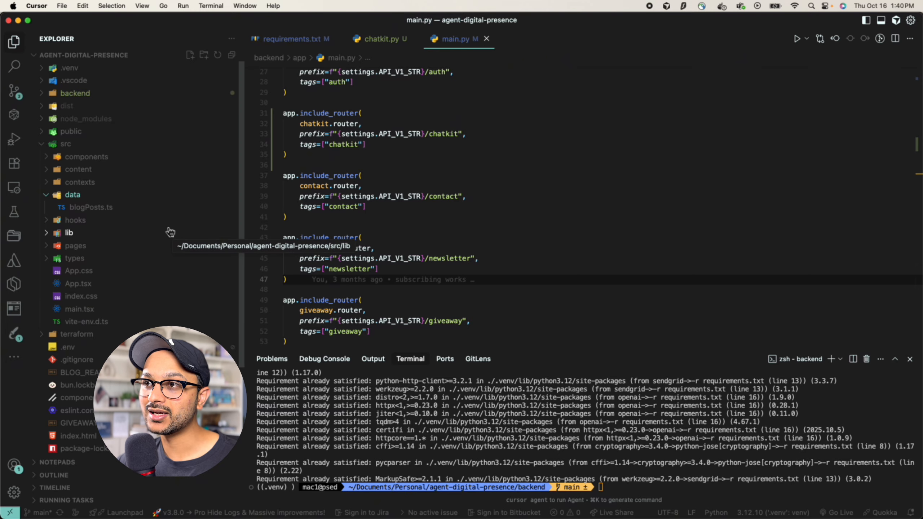
Create src/data/chatkit.ts and paste in the getChatKitSessionToken function
right_click(68, 195)
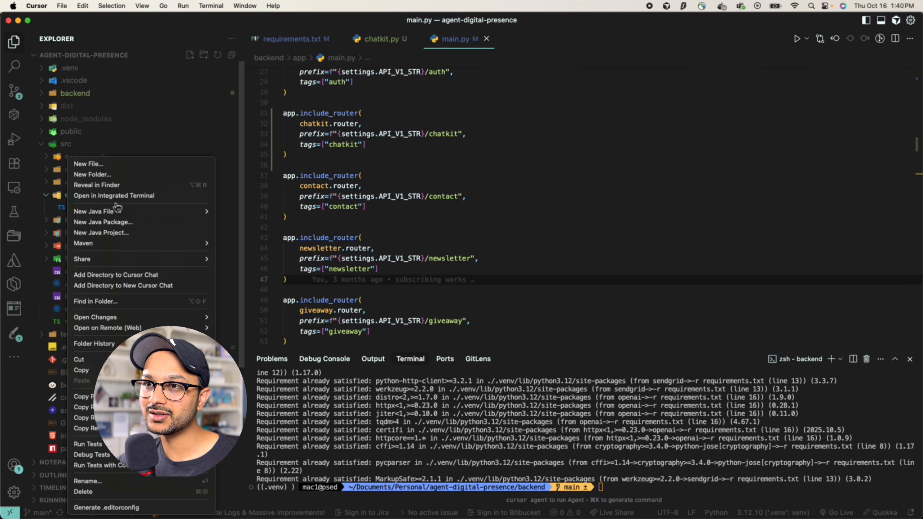
click(123, 170)
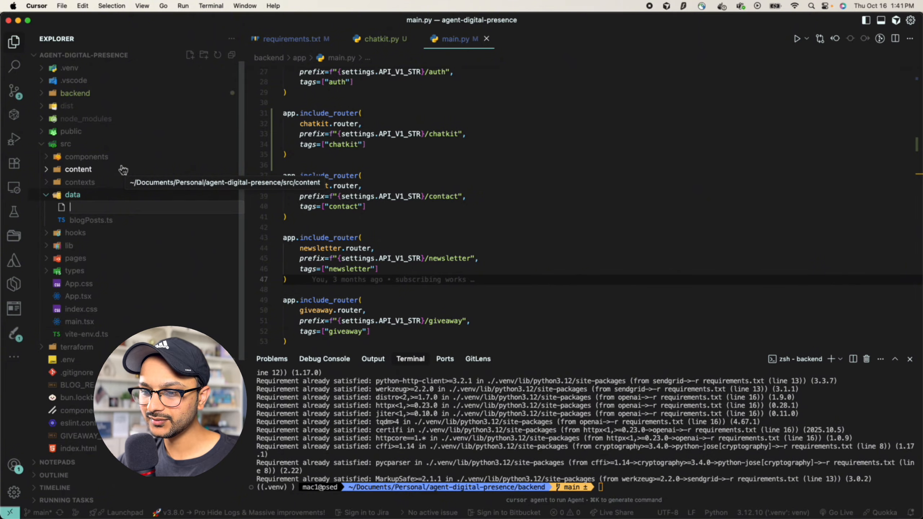
text(chatkit.ts)
key(Return)
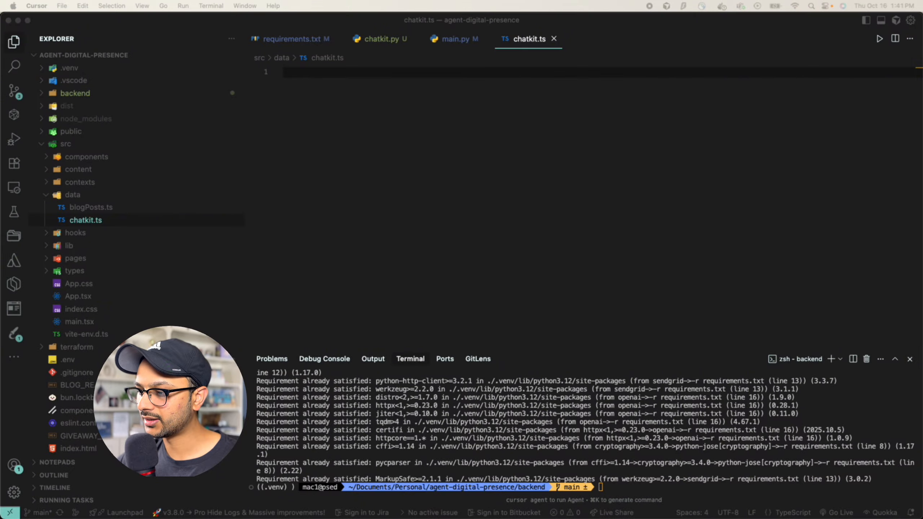
key(super+v)
scroll(377, 255, up, 5)
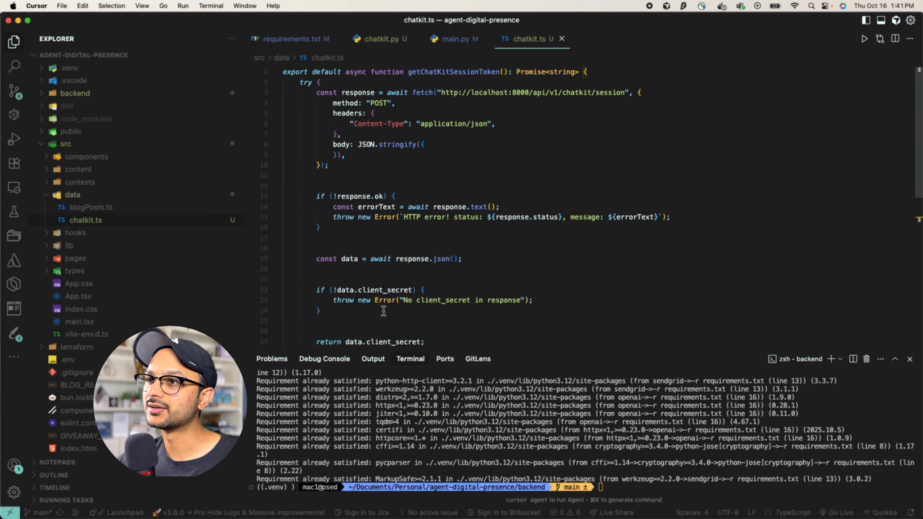
drag(379, 352, 379, 408)
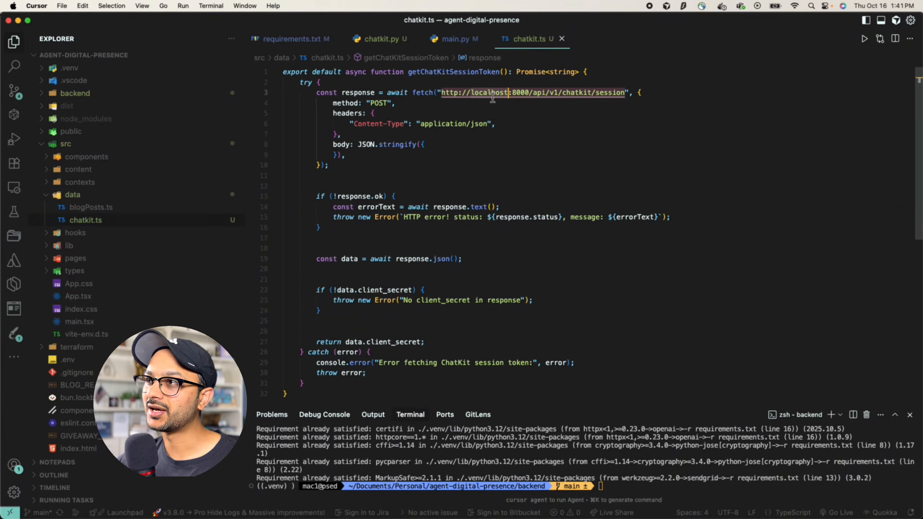
Review getChatKitSessionToken and add data.client_secret on line 27 to a new chat
click(546, 133)
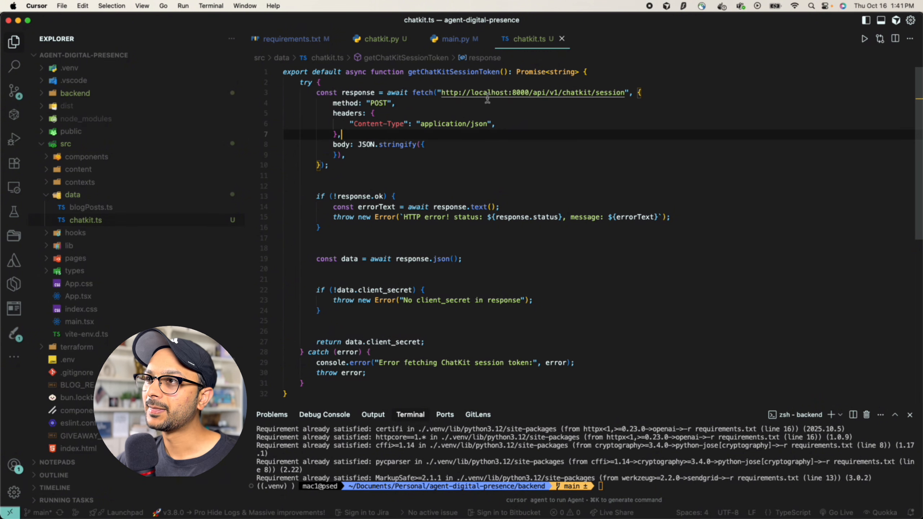
double_click(358, 92)
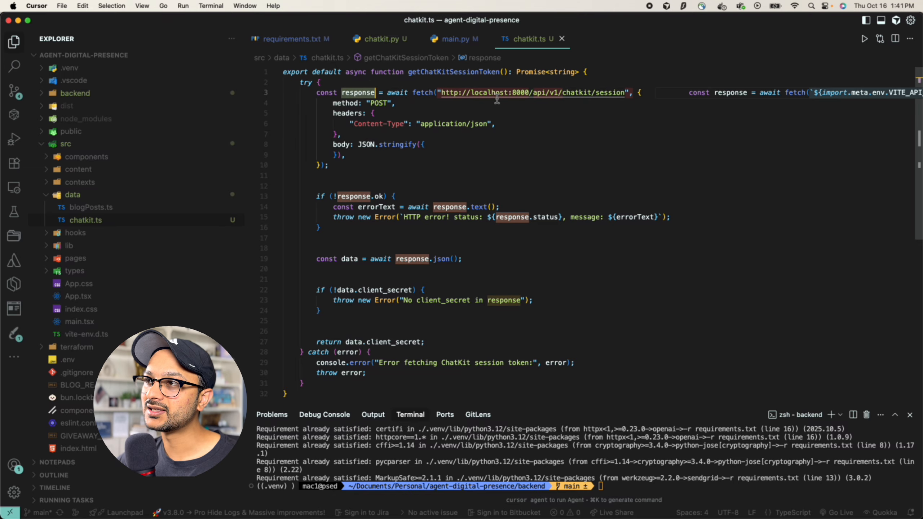
click(529, 124)
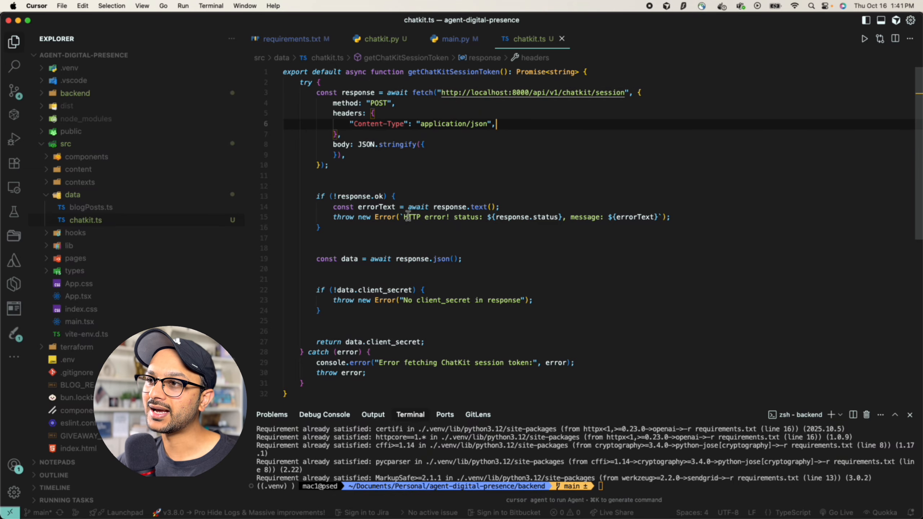
scroll(408, 217, down, 1)
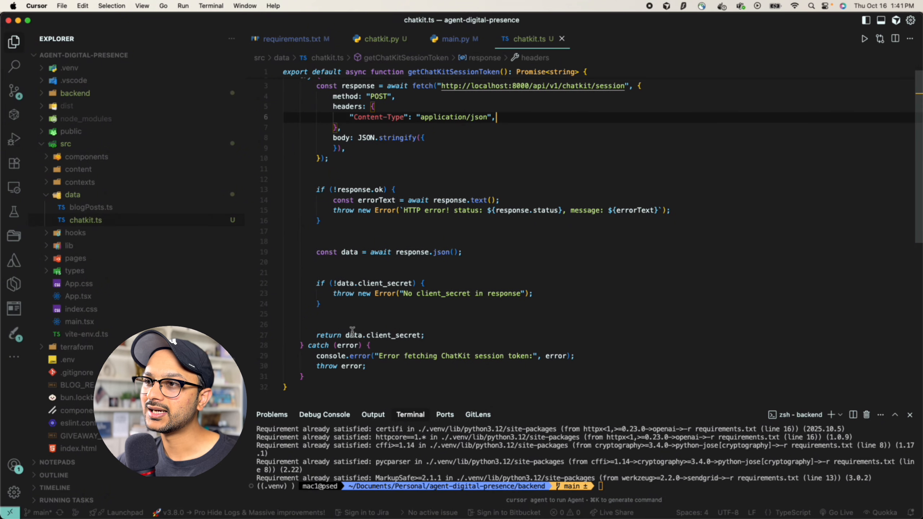
drag(345, 336, 420, 336)
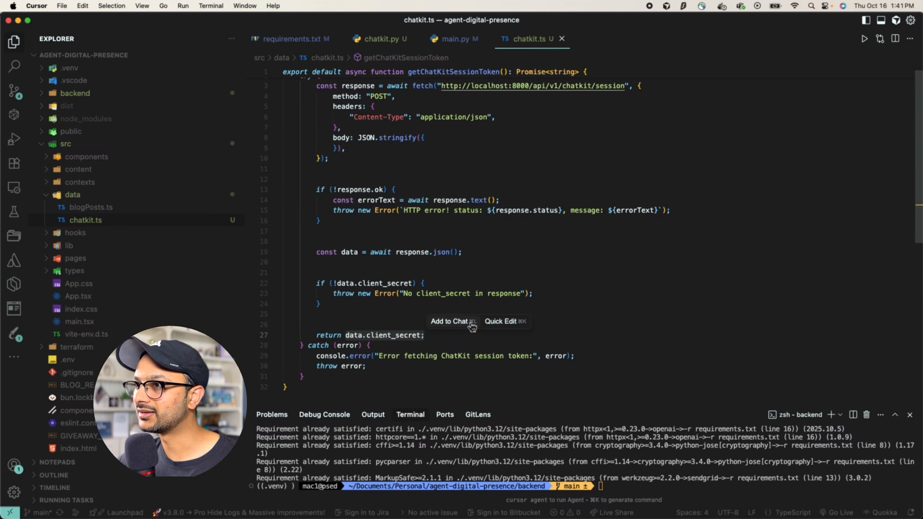
click(470, 323)
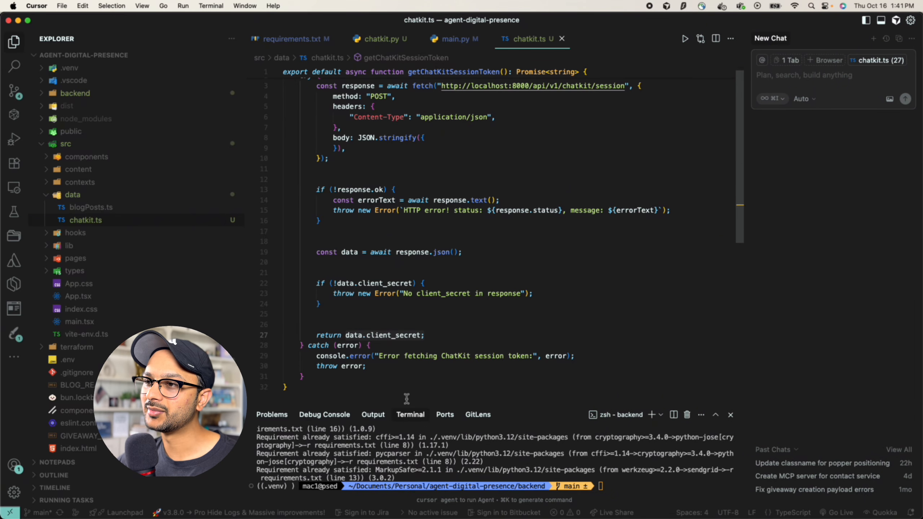
drag(399, 403, 399, 421)
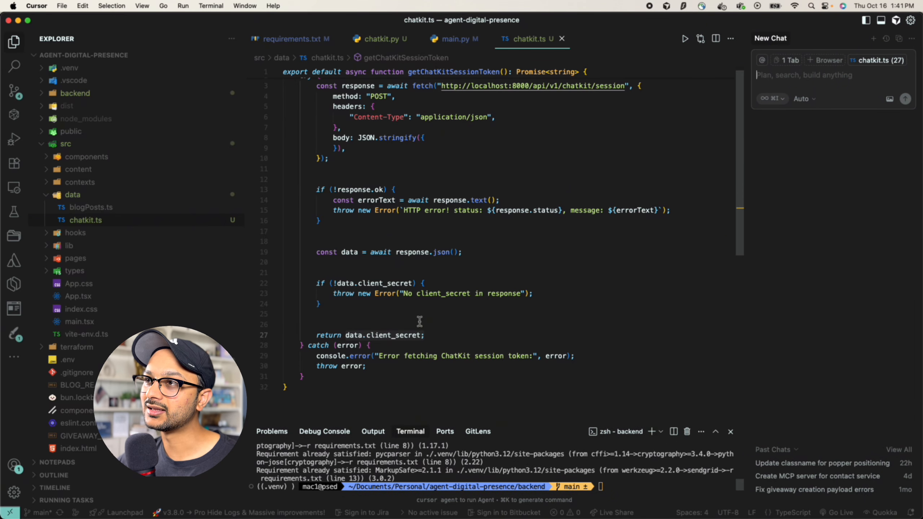
double_click(467, 74)
click(509, 206)
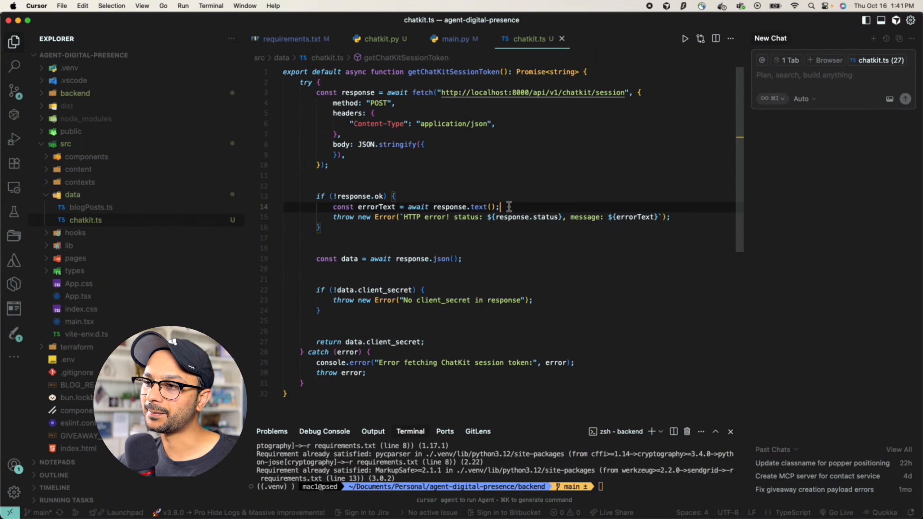
drag(394, 420, 394, 302)
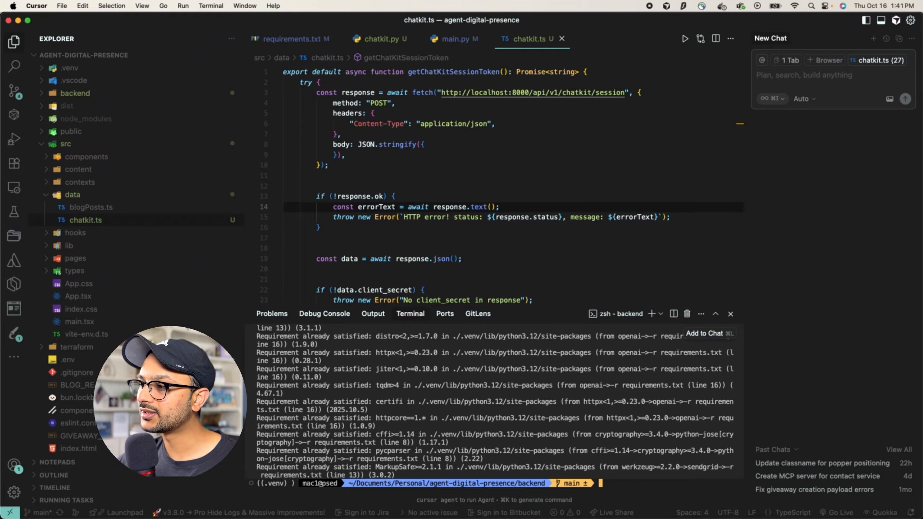
key(super+Tab)
scroll(334, 337, down, 2)
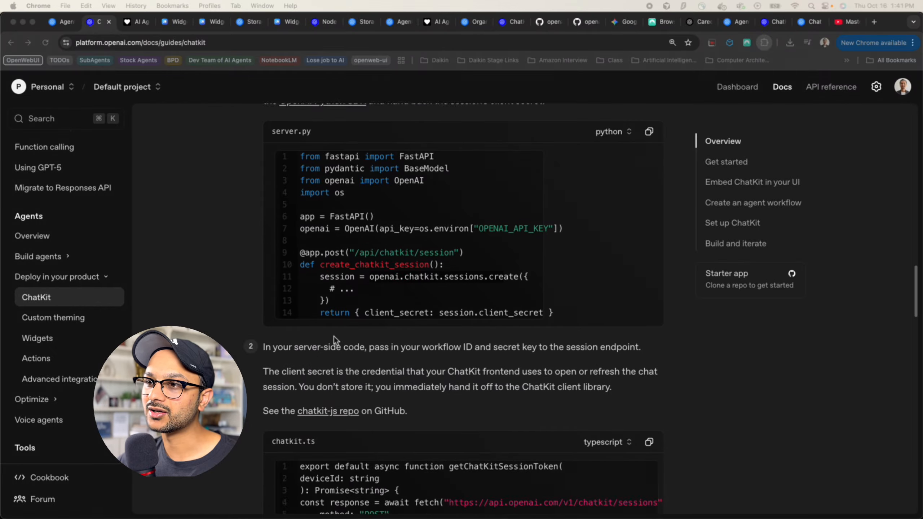
scroll(334, 337, down, 2)
scroll(334, 336, up, 10)
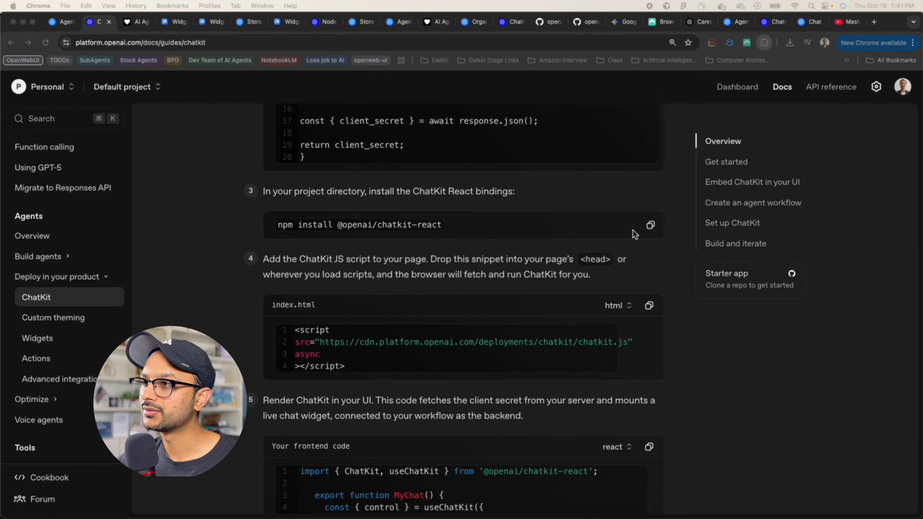
click(650, 225)
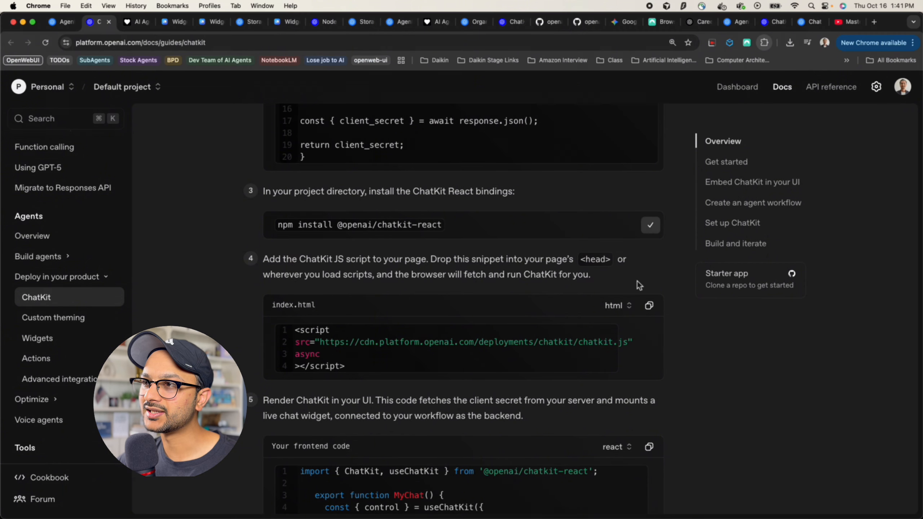
key(super+Tab)
key(super+v)
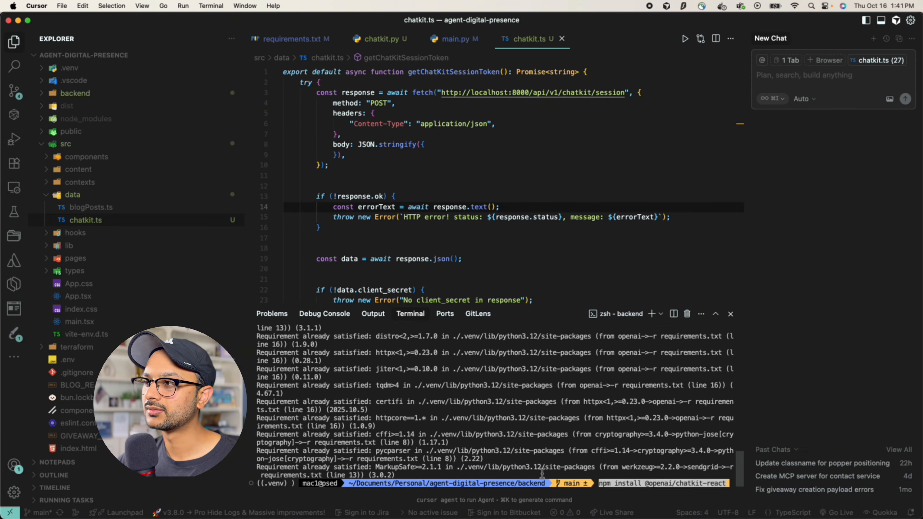
key(Return)
key(super+alt+b)
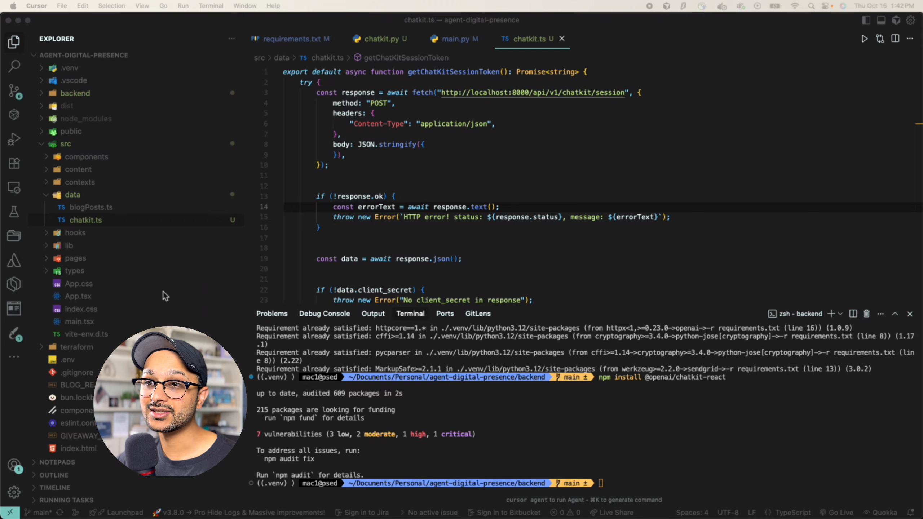
Create src/components/ChatComponent.tsx and paste the MyChat useChatKit component
click(85, 158)
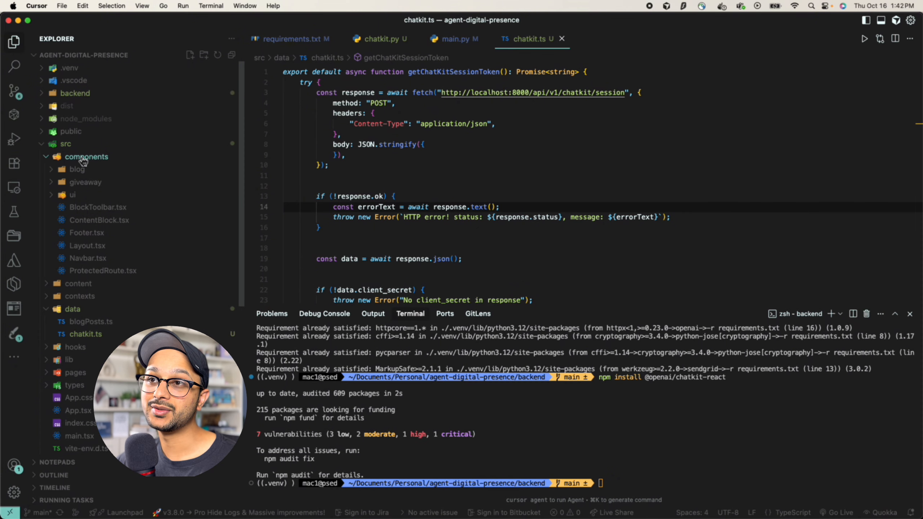
right_click(84, 162)
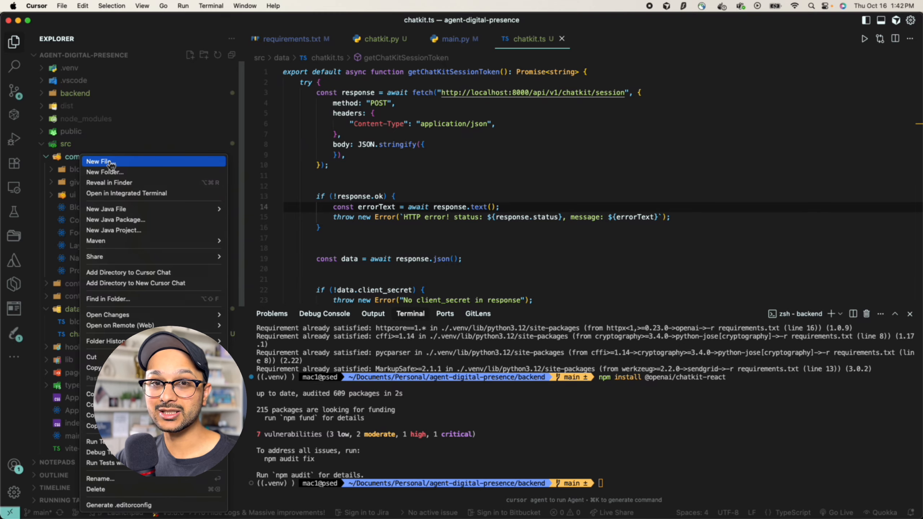
click(111, 166)
text(Chat)
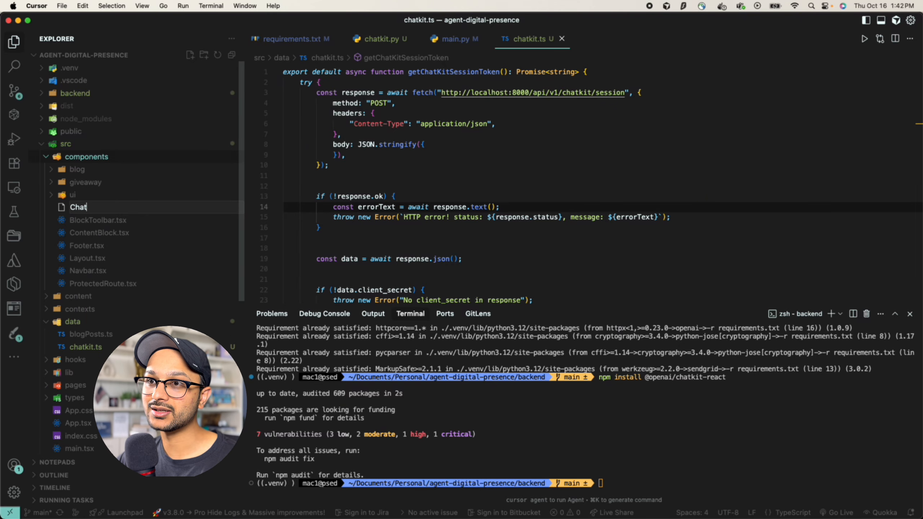
text(Component.tsx)
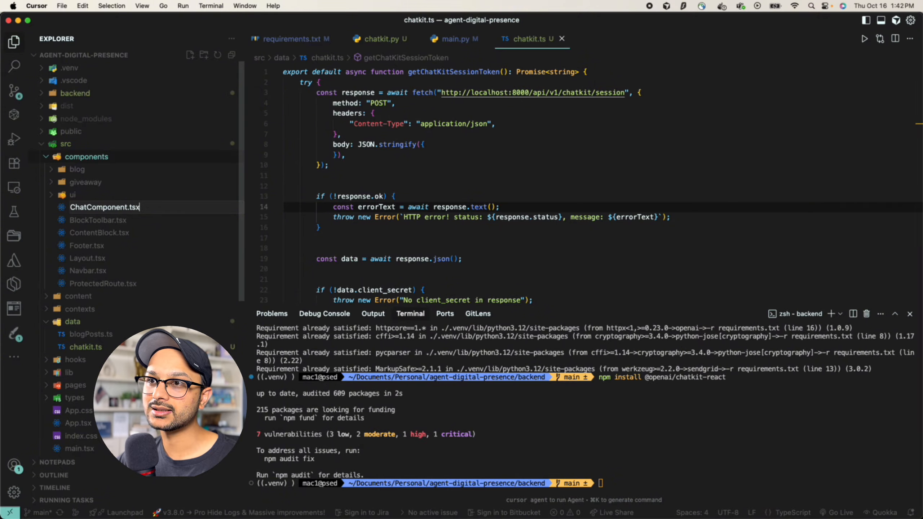
key(Return)
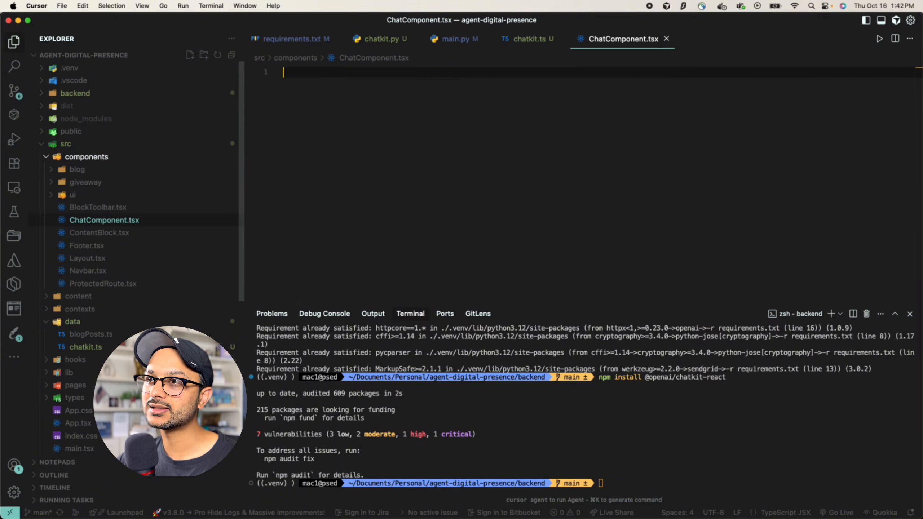
key(super+v)
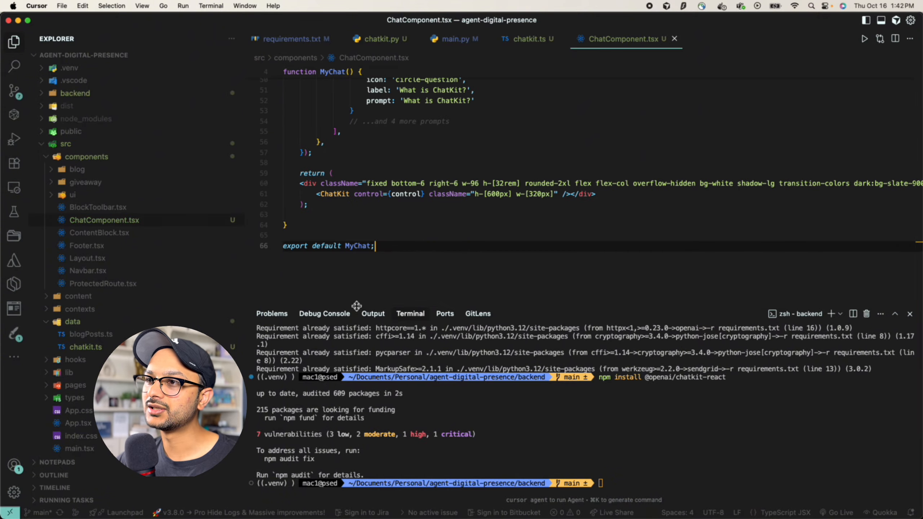
Review the useChatKit call, chatkit-react import and api option in MyChat
click(381, 317)
scroll(382, 318, up, 10)
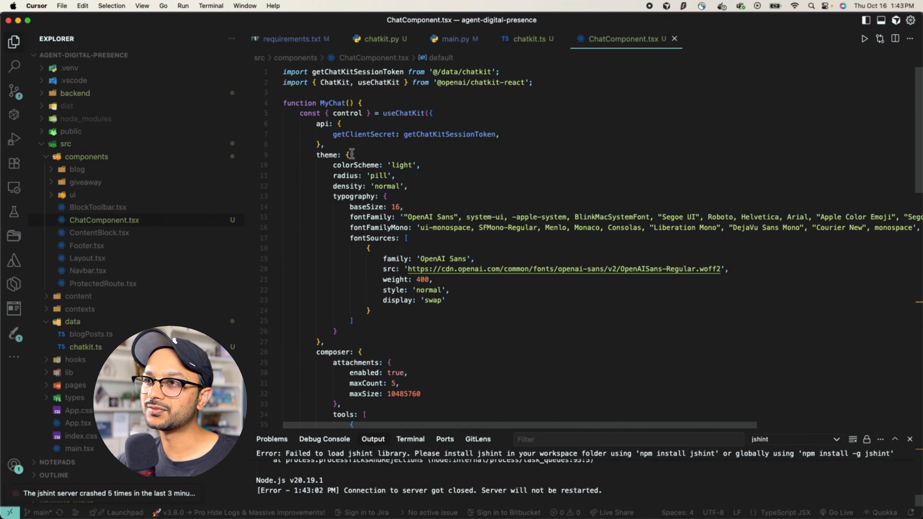
click(341, 144)
double_click(397, 114)
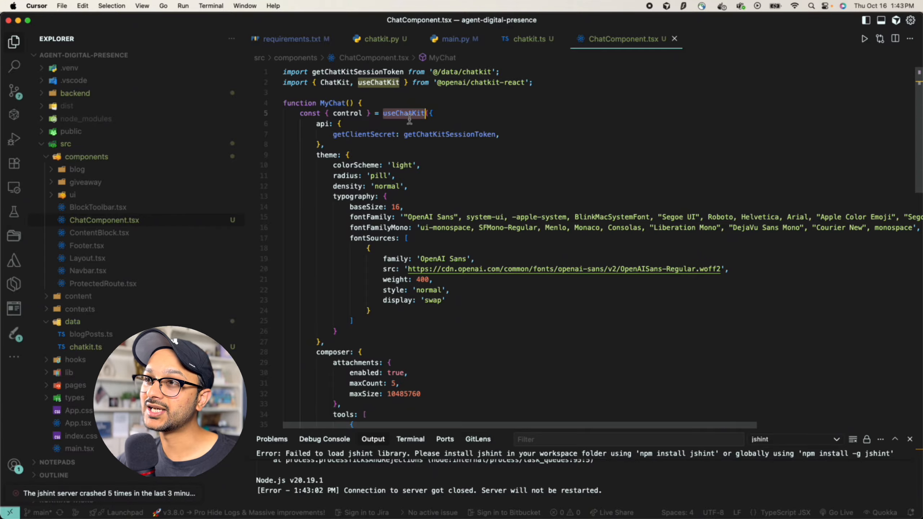
drag(472, 86, 567, 86)
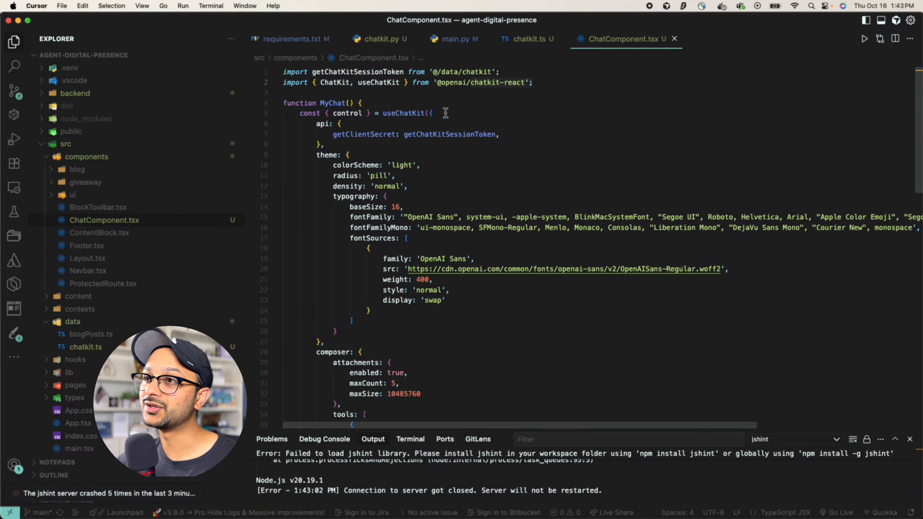
click(446, 113)
double_click(322, 123)
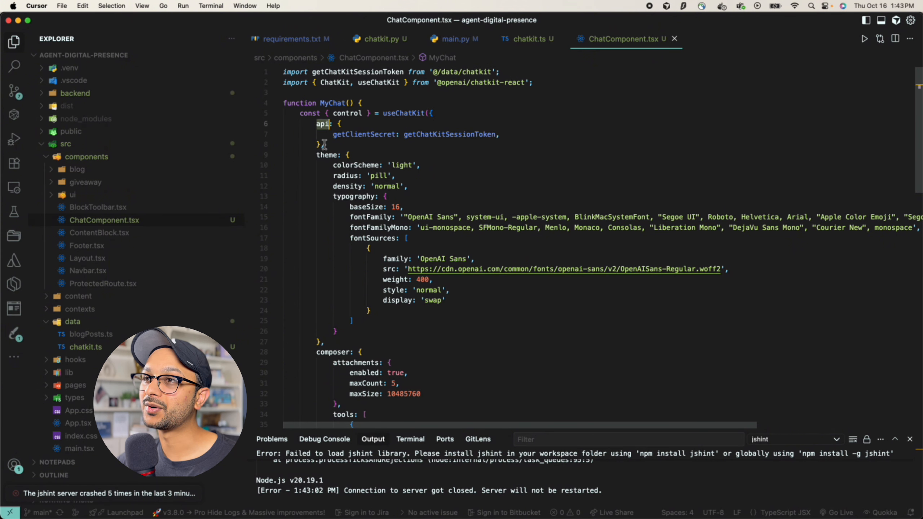
Fold the typography block and examine getClientSecret and the startScreen options
click(277, 197)
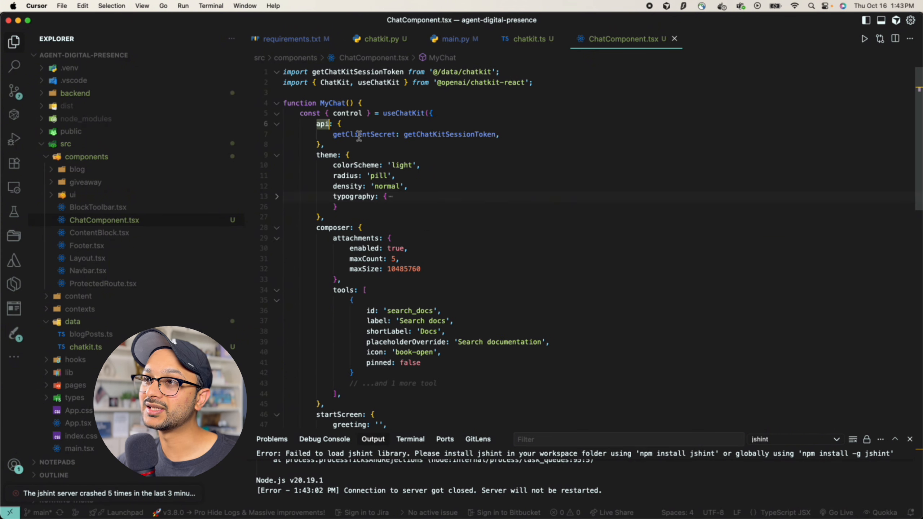
double_click(357, 135)
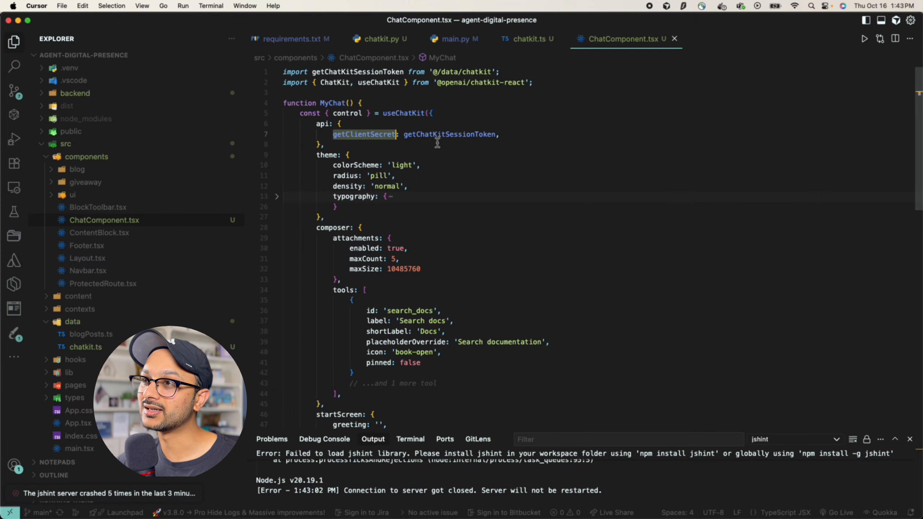
mouse_move(453, 141)
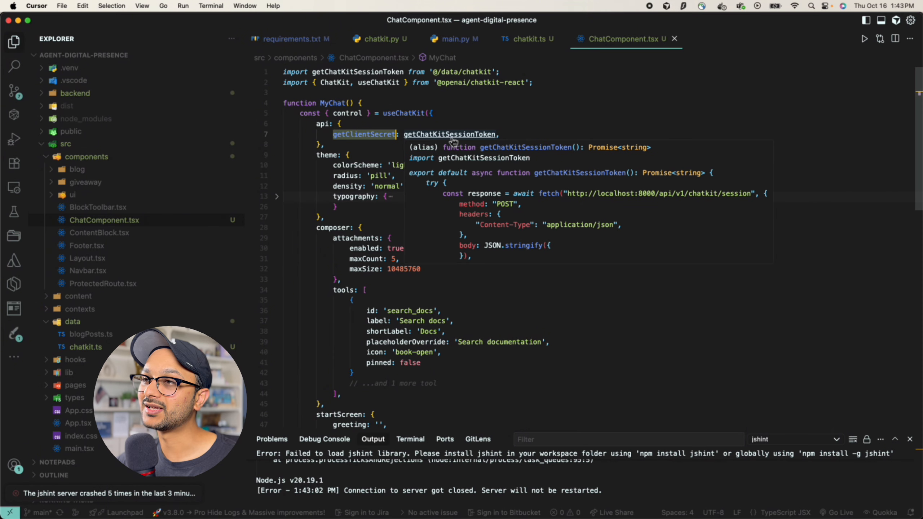
click(344, 144)
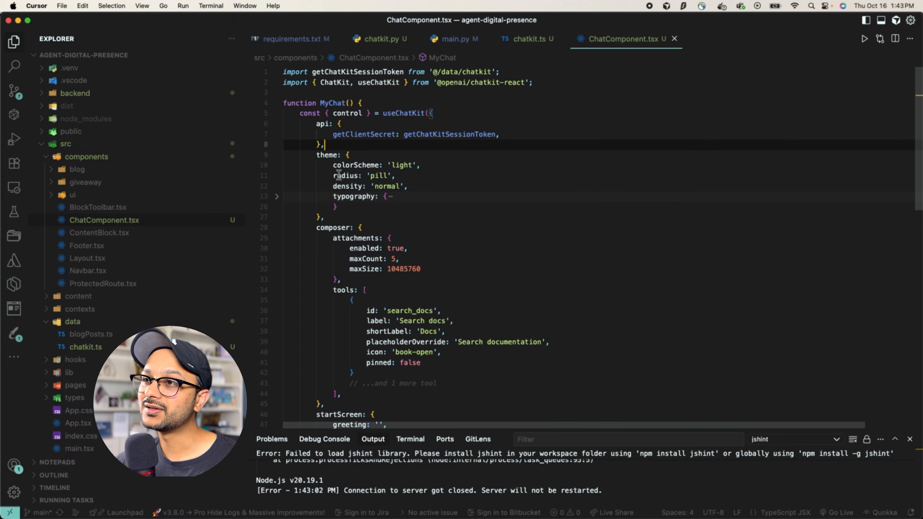
scroll(339, 176, down, 1)
drag(317, 135, 339, 257)
scroll(339, 256, down, 5)
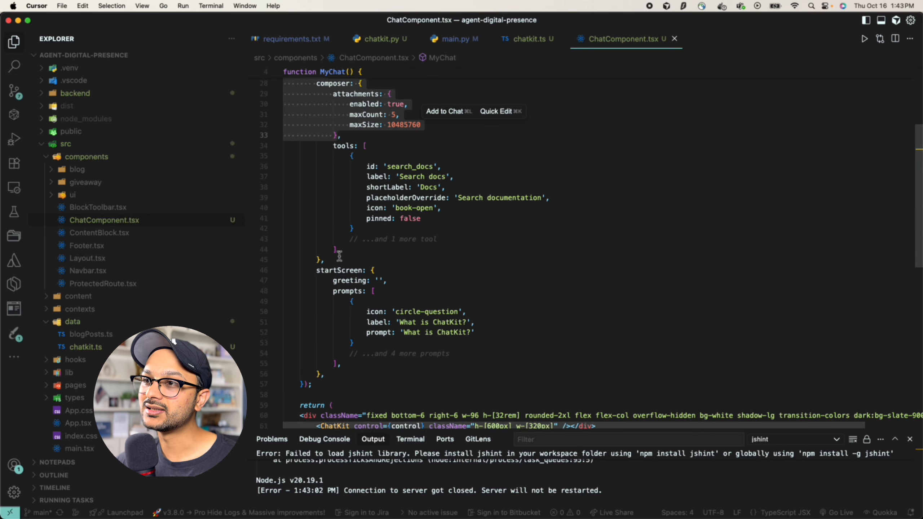
shift+click(359, 366)
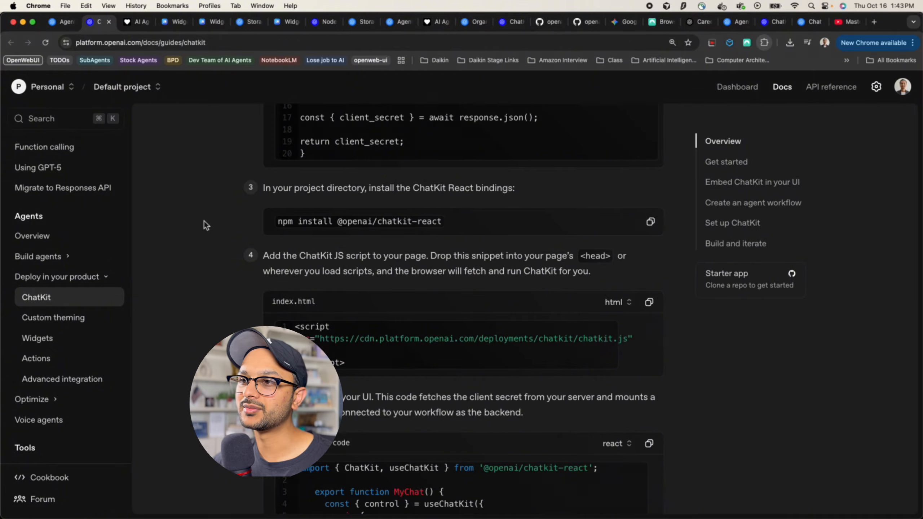
View the ChatKit playground's generated options code, including the prompts section
scroll(204, 221, down, 5)
scroll(204, 222, down, 10)
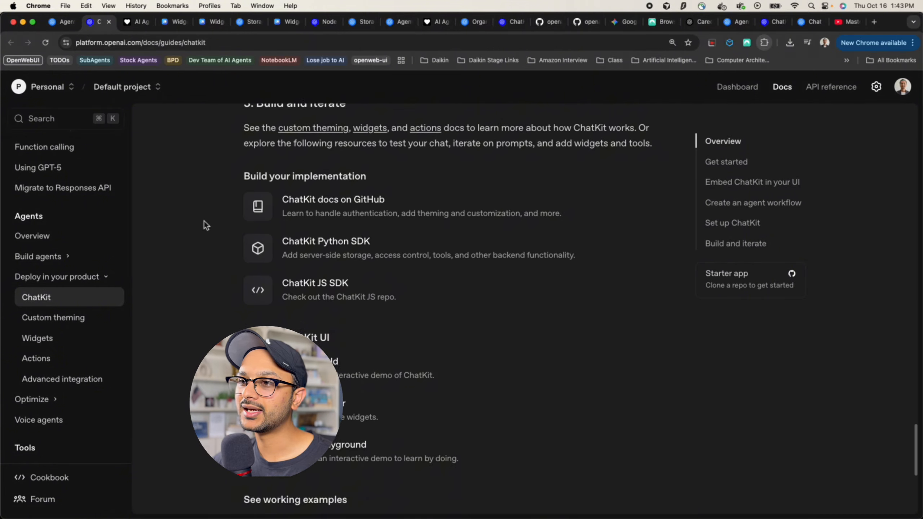
scroll(204, 220, down, 1)
scroll(297, 329, down, 1)
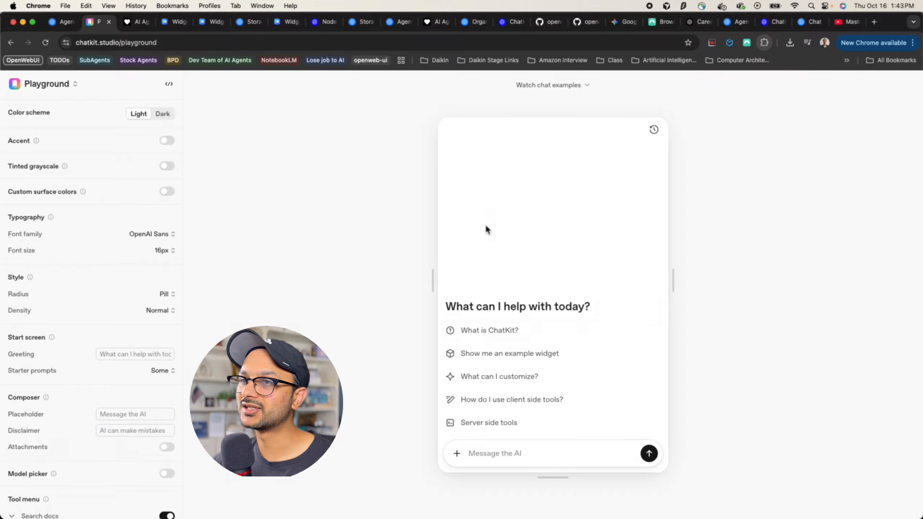
click(170, 85)
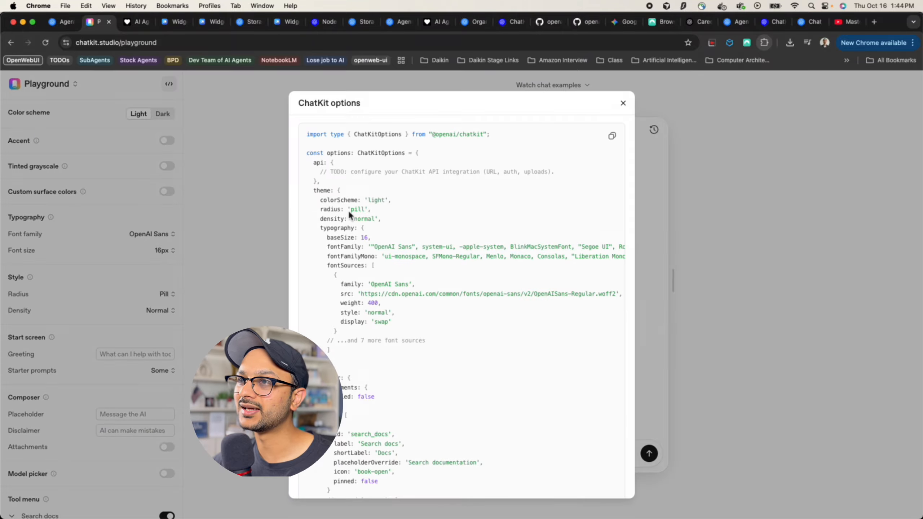
drag(314, 191, 344, 341)
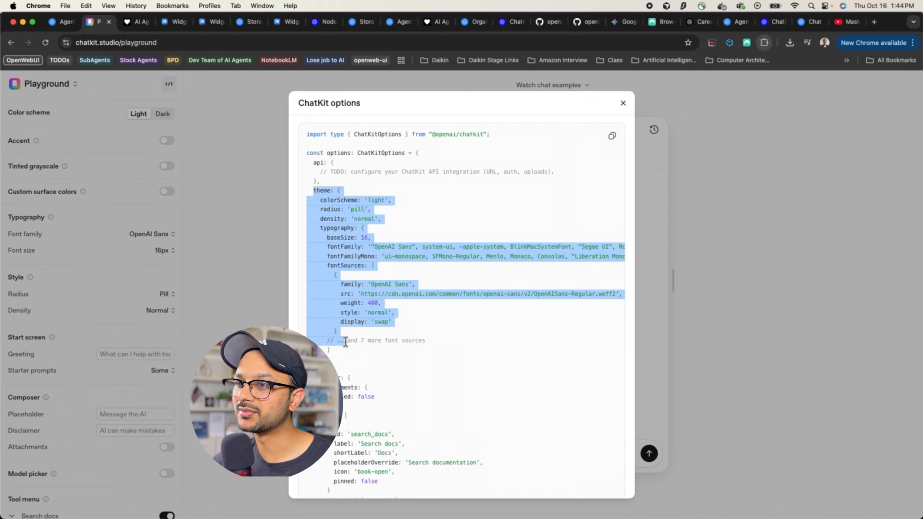
scroll(345, 342, down, 5)
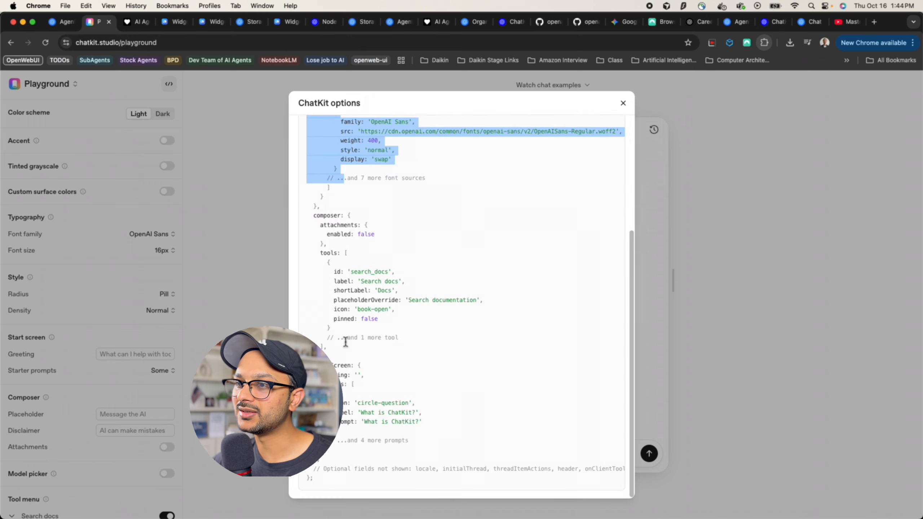
shift+click(323, 465)
key(Escape)
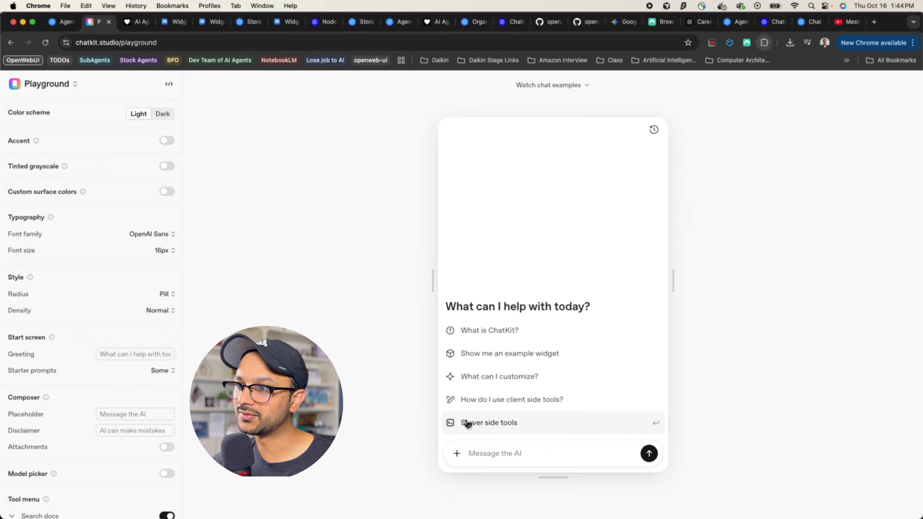
Set the playground's Composer placeholder to 'Say something'
click(489, 455)
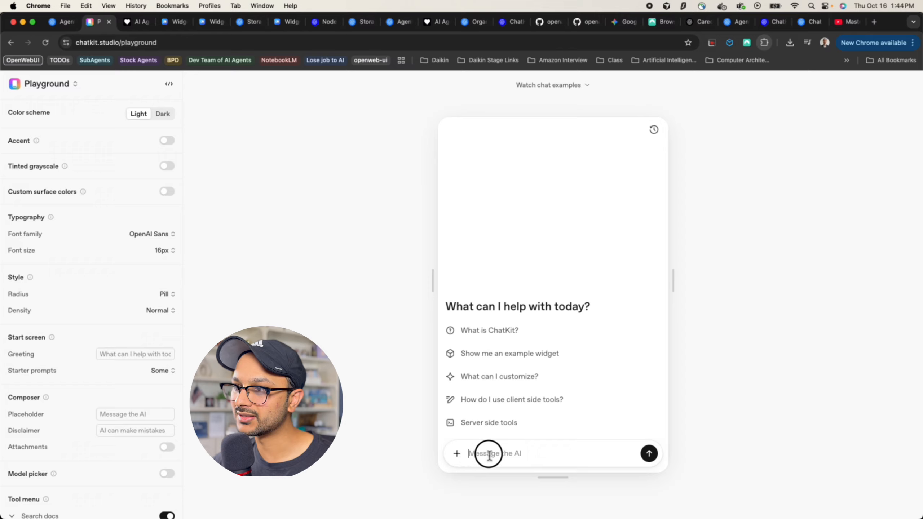
click(141, 418)
text(Say soe)
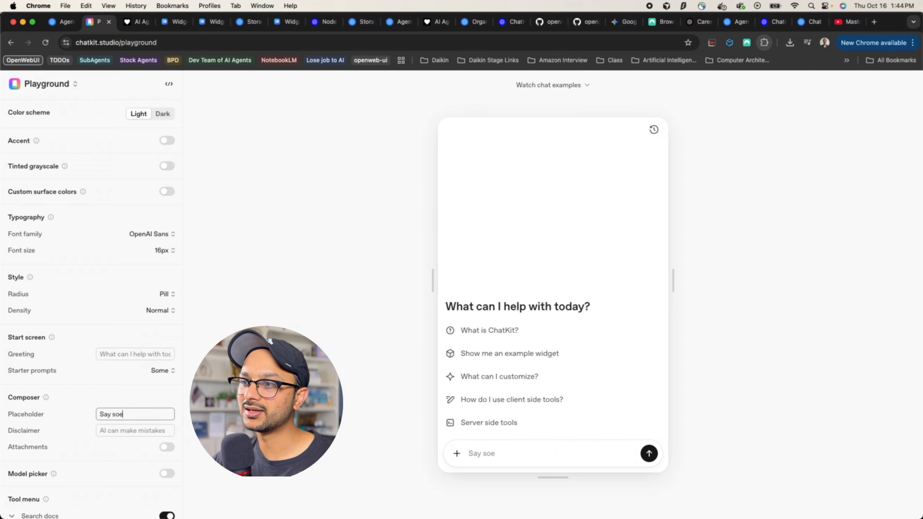
key(BackSpace)
text(mething)
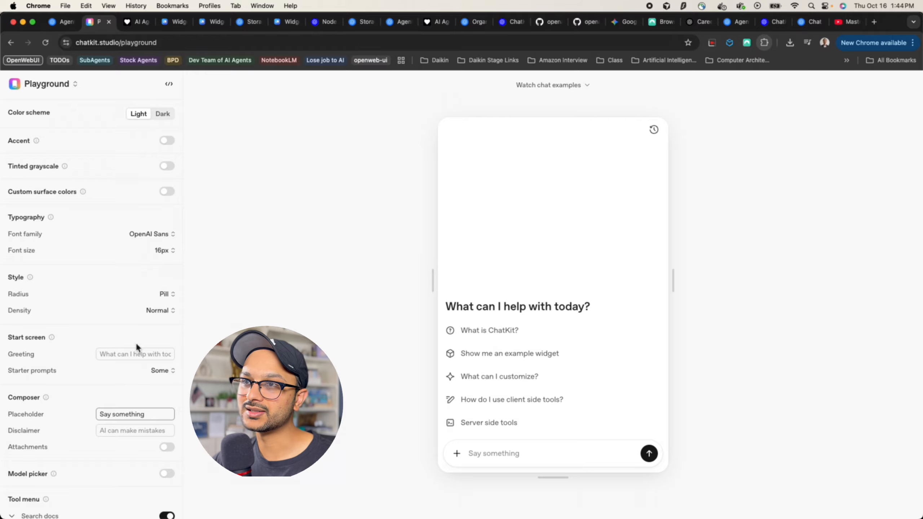
Check the regenerated ChatKit options code for the new placeholder
click(169, 84)
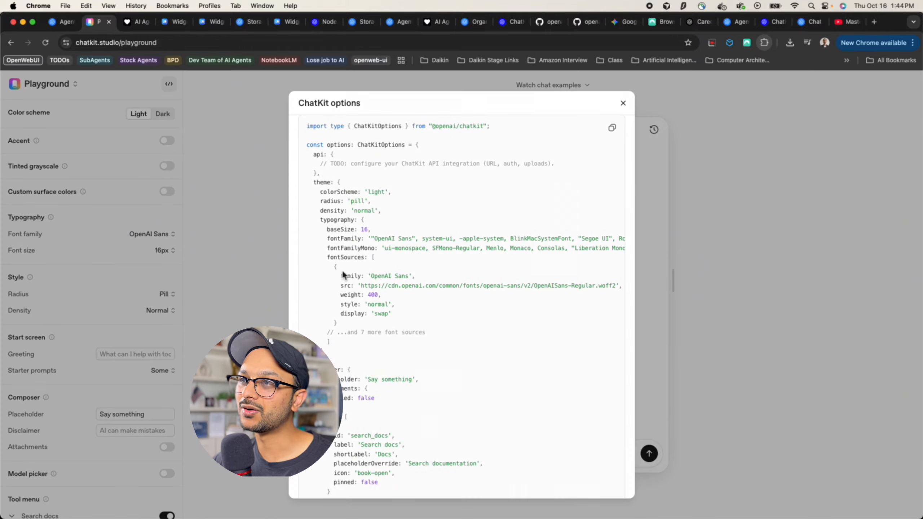
scroll(345, 272, down, 1)
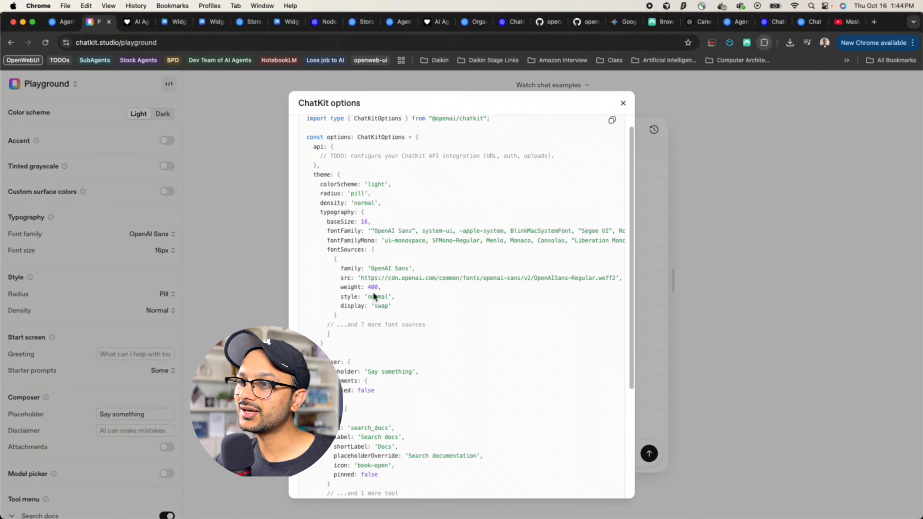
drag(309, 174, 358, 428)
scroll(360, 429, down, 5)
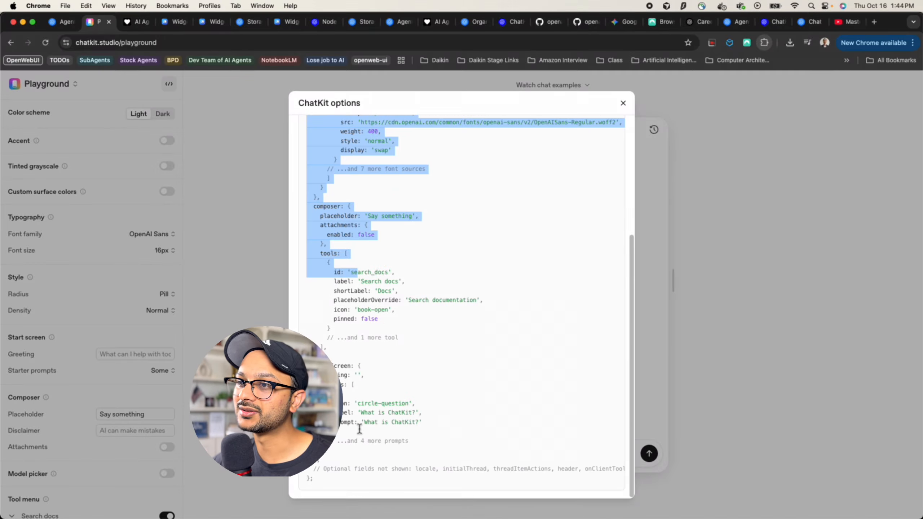
click(251, 407)
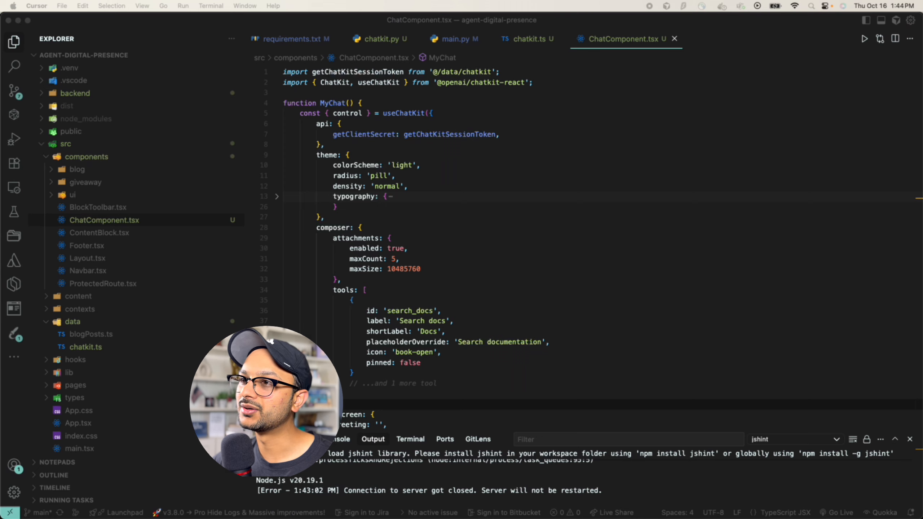
scroll(490, 257, down, 5)
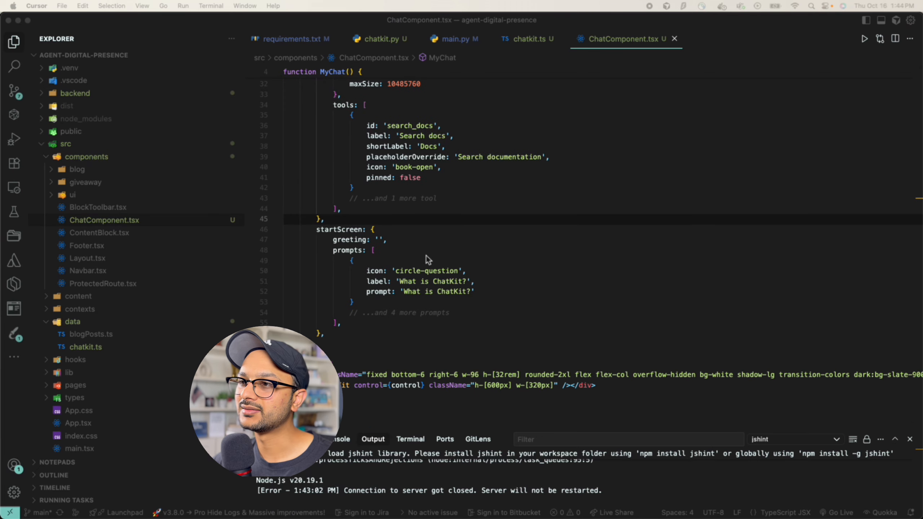
Look over ChatComponent.tsx's options down to the attachments settings
scroll(426, 255, down, 2)
click(375, 335)
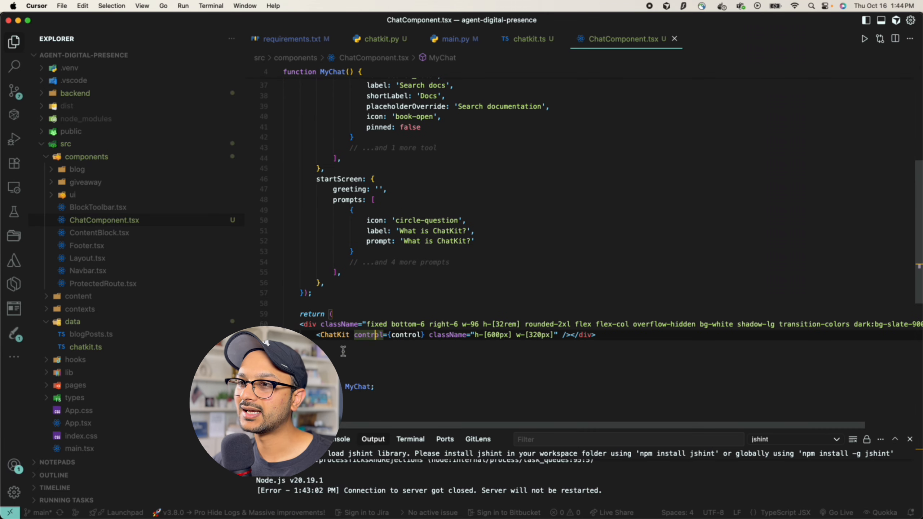
scroll(479, 290, up, 5)
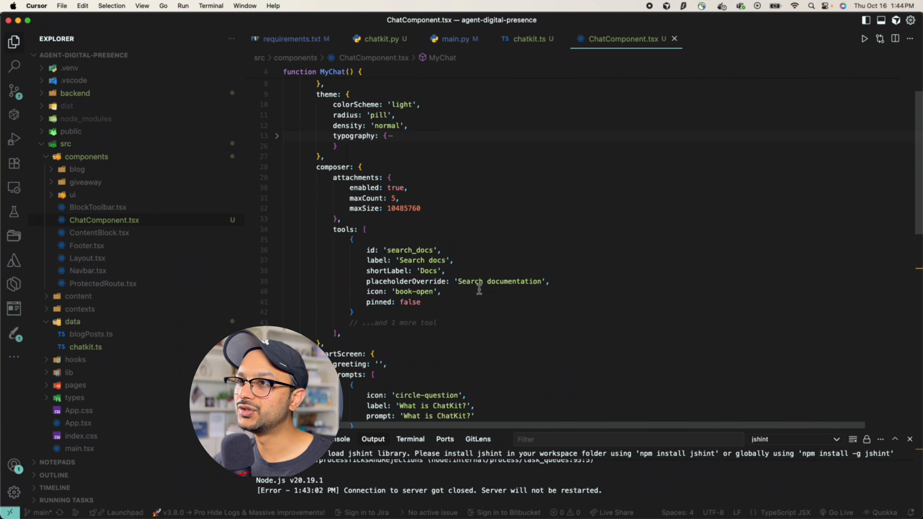
scroll(479, 289, up, 2)
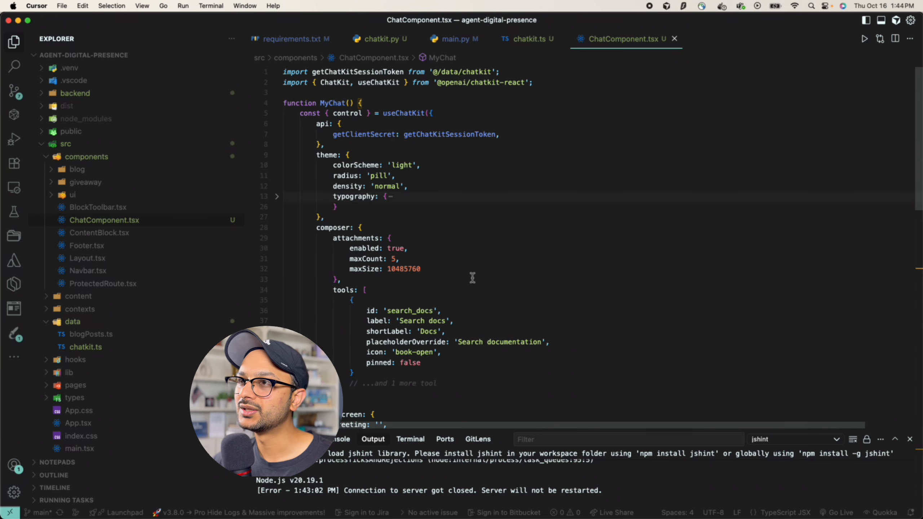
click(522, 240)
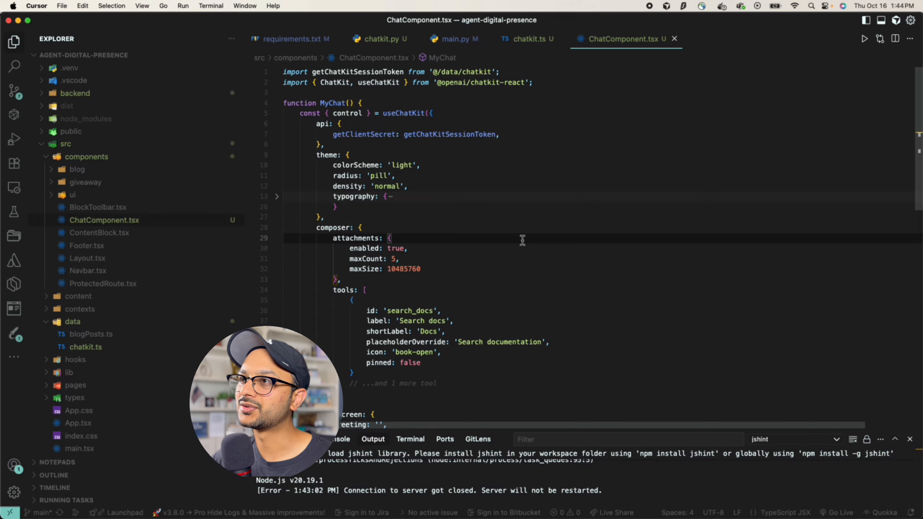
Add <ChatComponent /> under <UserProvider> in App.tsx and import it via Quick Fix
key(super+p)
text(apps.tsx)
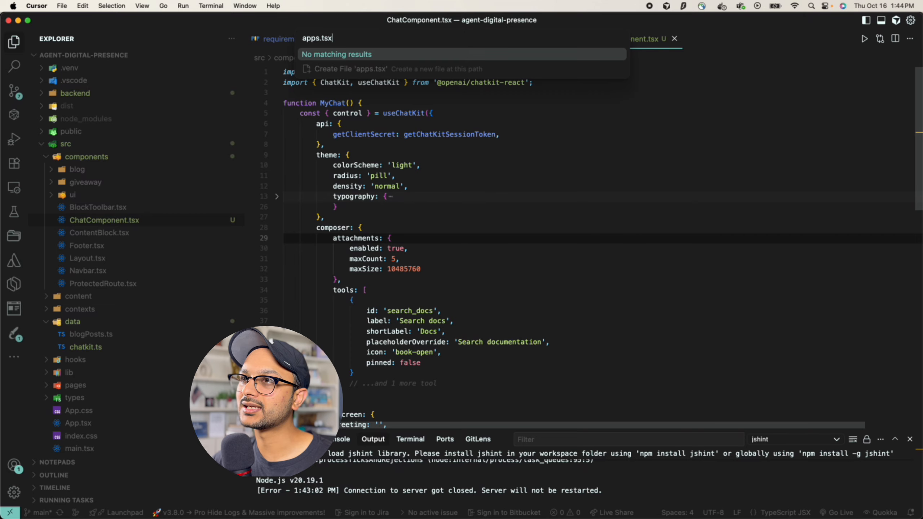
key(super+BackSpace)
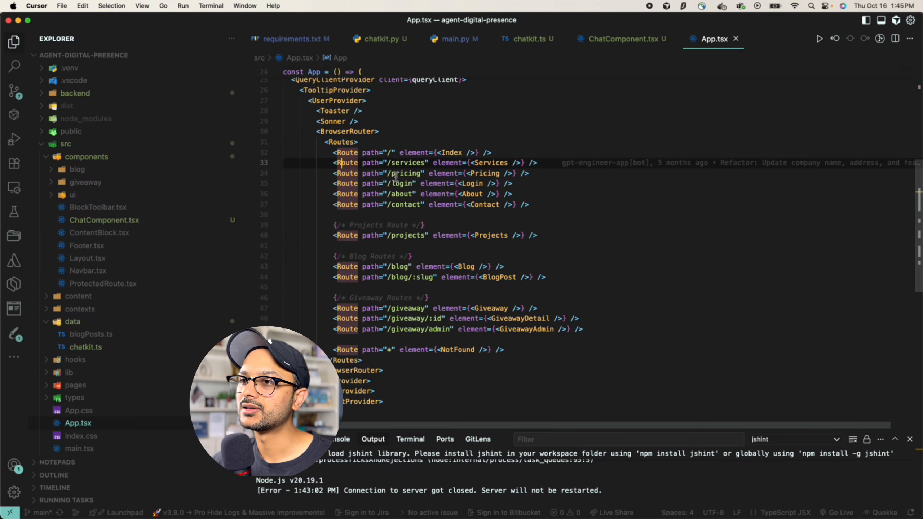
scroll(396, 177, up, 1)
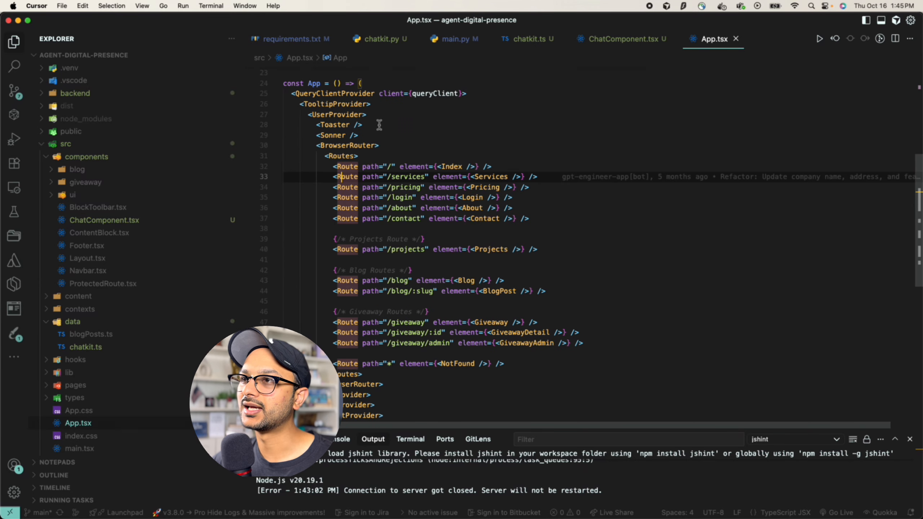
click(385, 116)
key(Return)
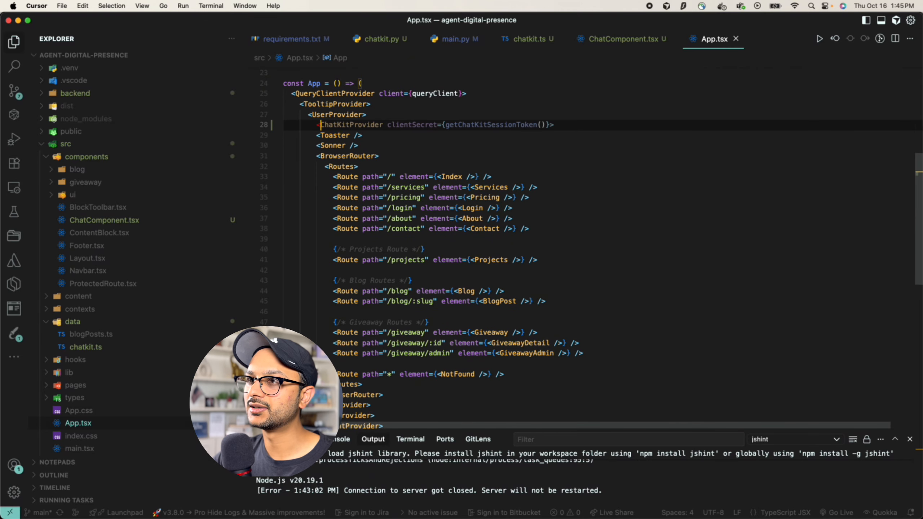
text(<)
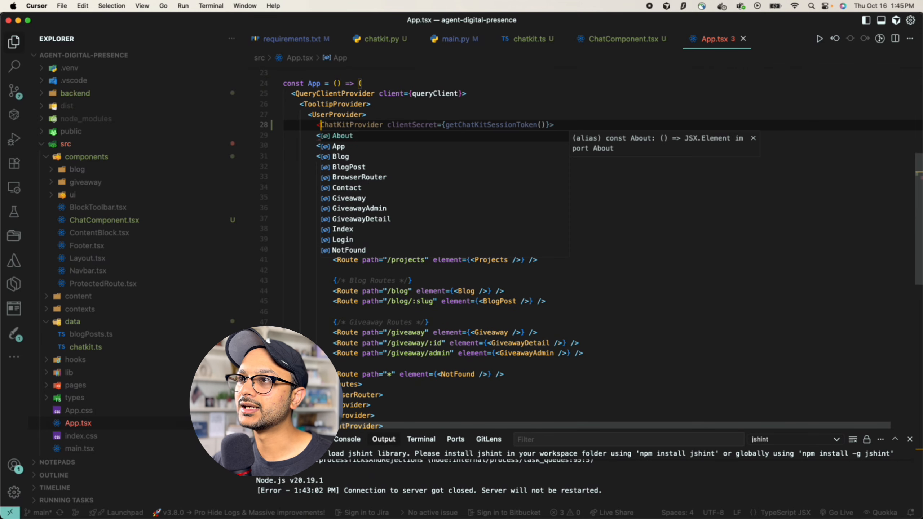
text(ChatComponent />)
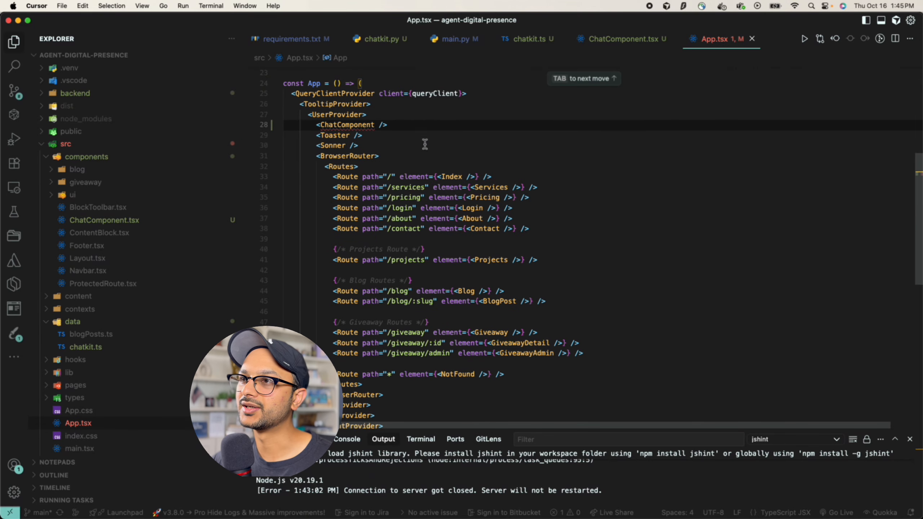
click(425, 144)
mouse_move(367, 129)
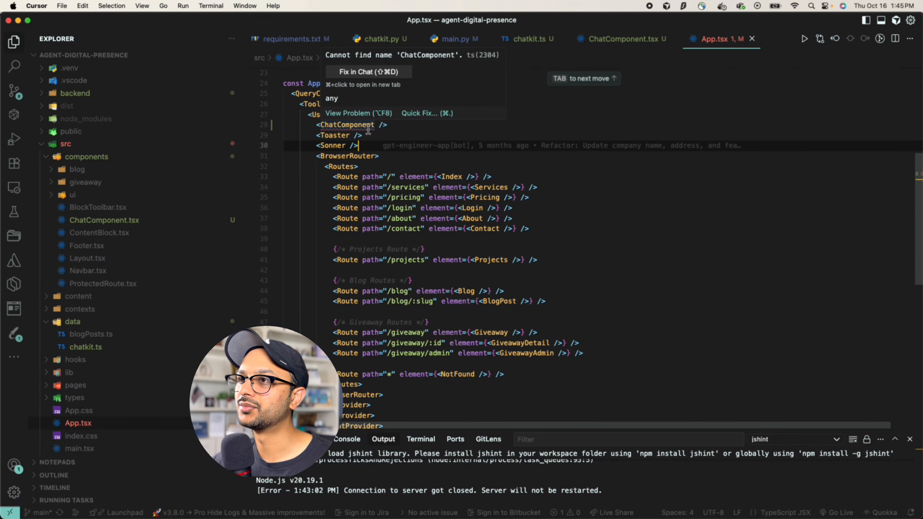
click(410, 114)
click(443, 149)
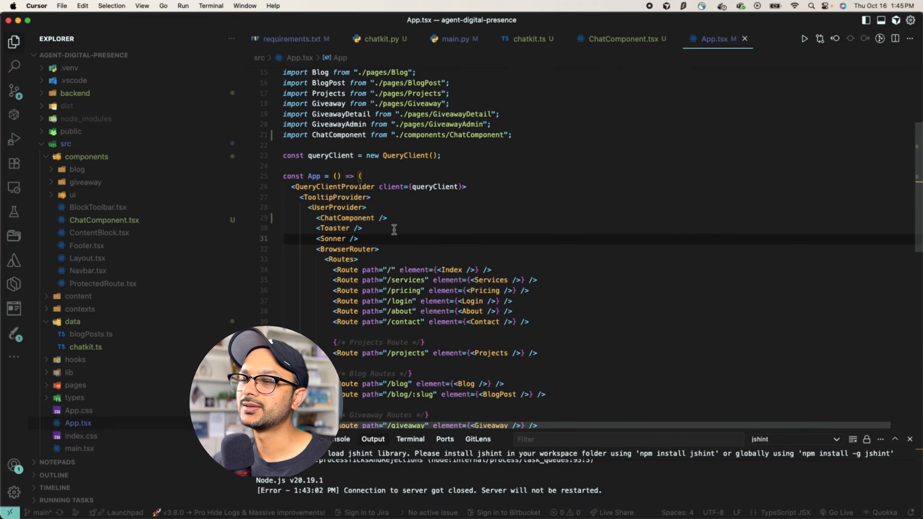
click(415, 220)
Return briefly to ChatComponent.tsx, then open index.html with Cmd+P
click(610, 39)
click(518, 195)
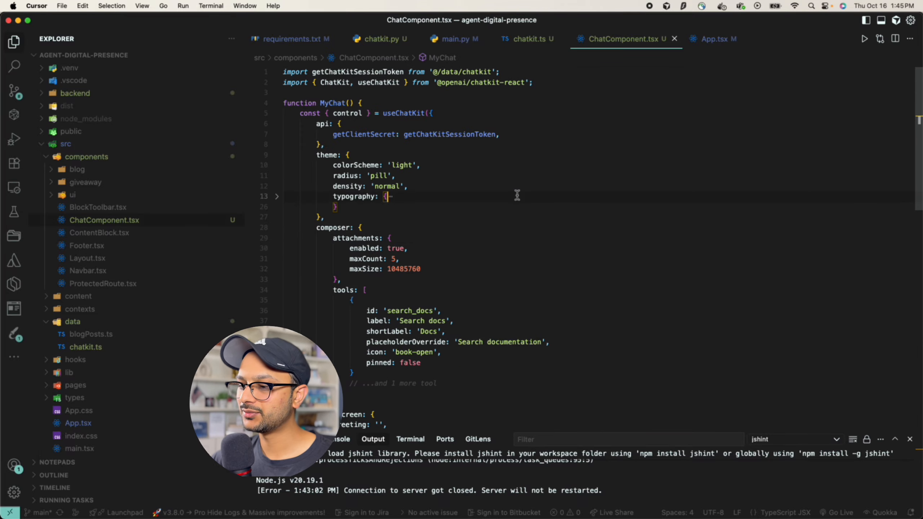
key(cmd+p)
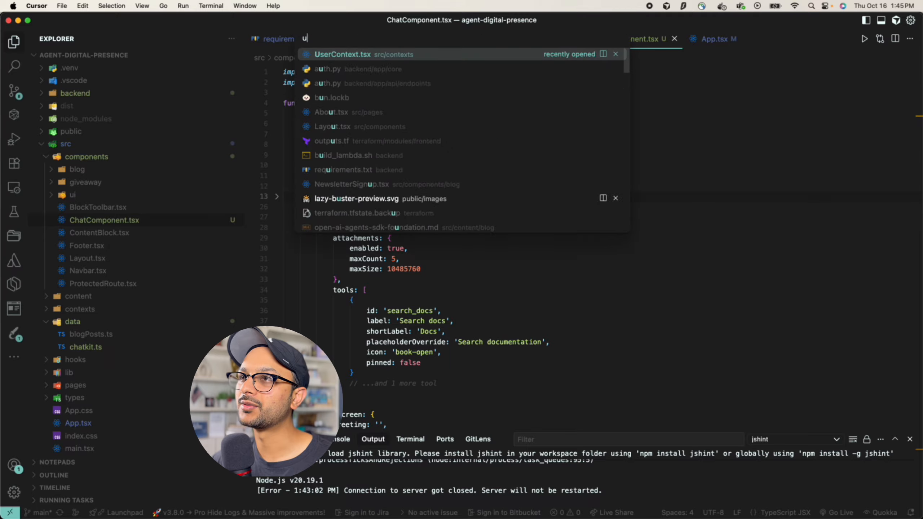
text(in)
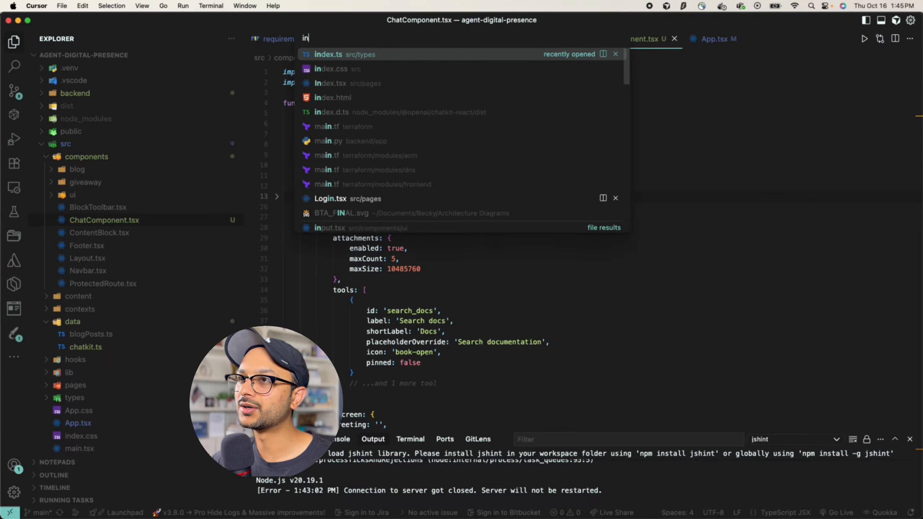
text(dex.html)
key(Return)
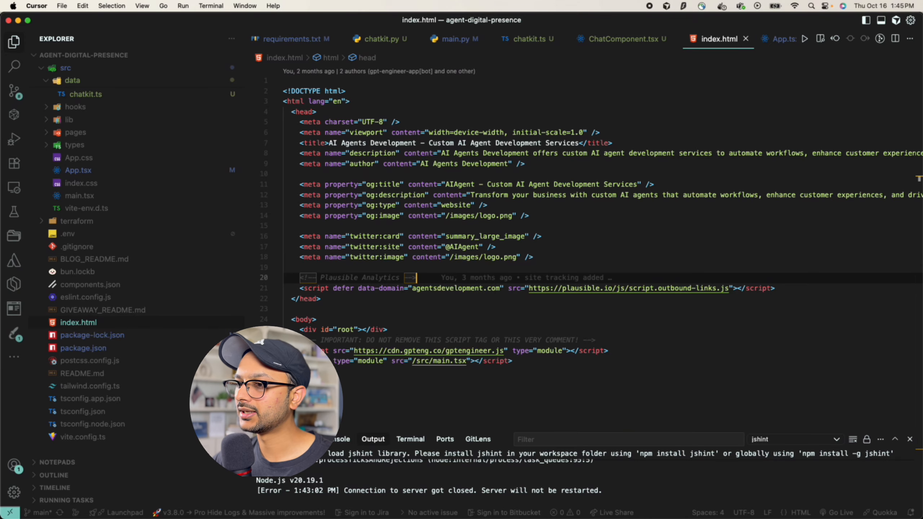
key(super+Tab)
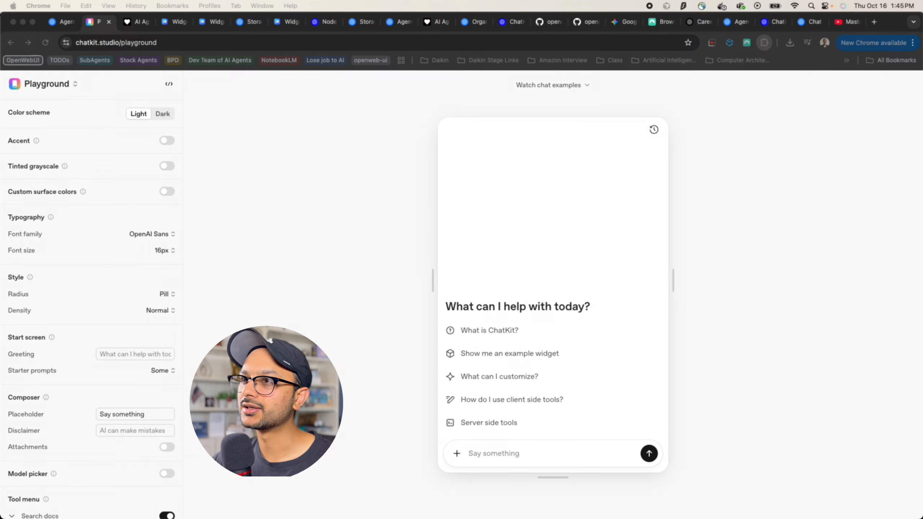
Copy the chatkit.js <script> snippet from the docs' 'Render ChatKit in your UI' section
click(136, 23)
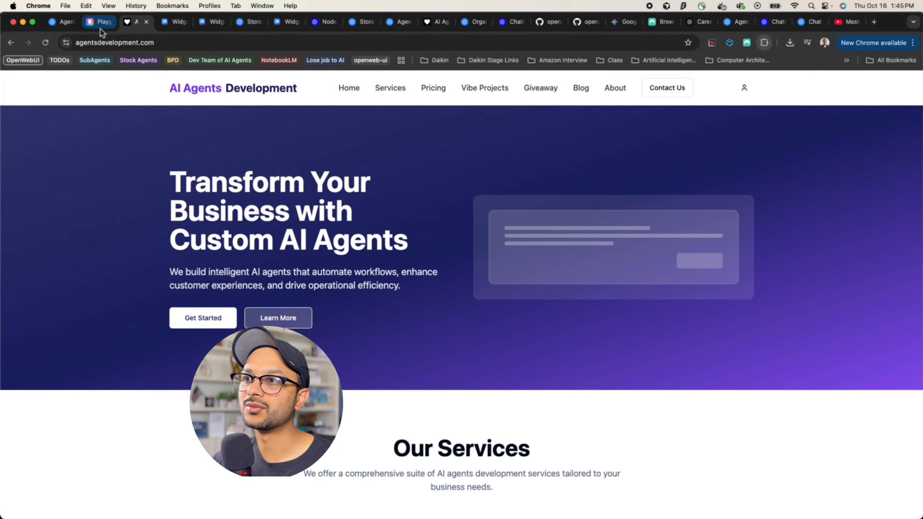
click(100, 29)
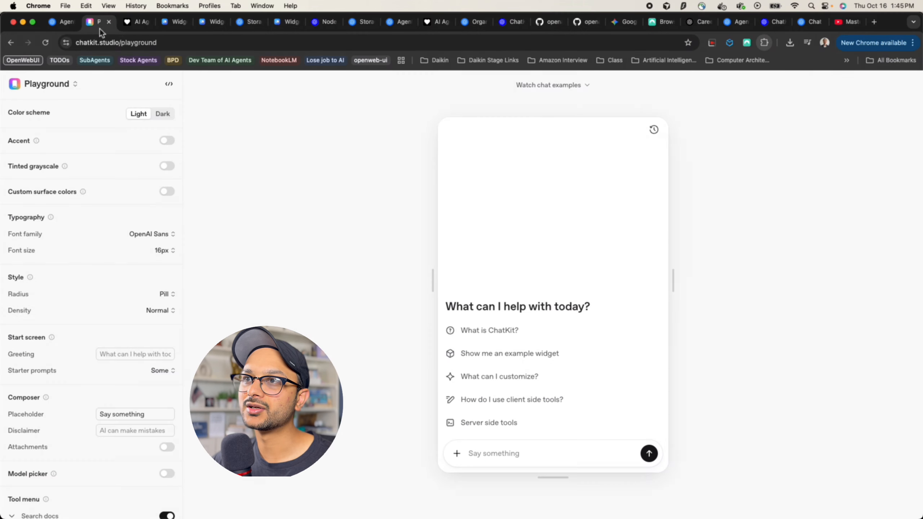
click(10, 42)
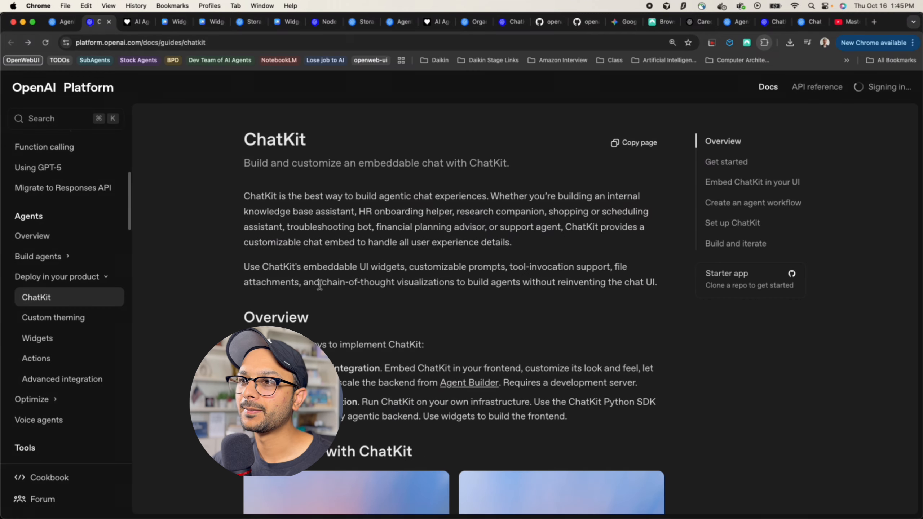
scroll(319, 284, down, 15)
scroll(323, 289, down, 15)
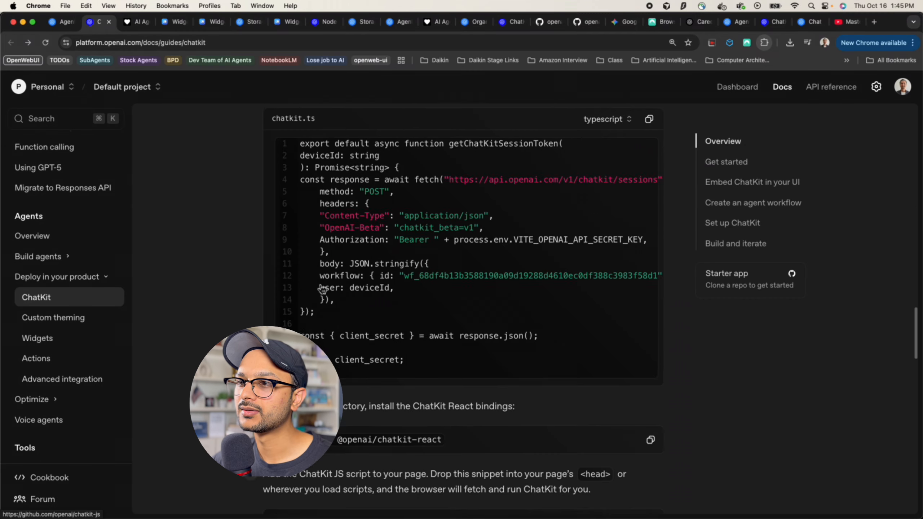
drag(348, 196, 285, 166)
key(super+Tab)
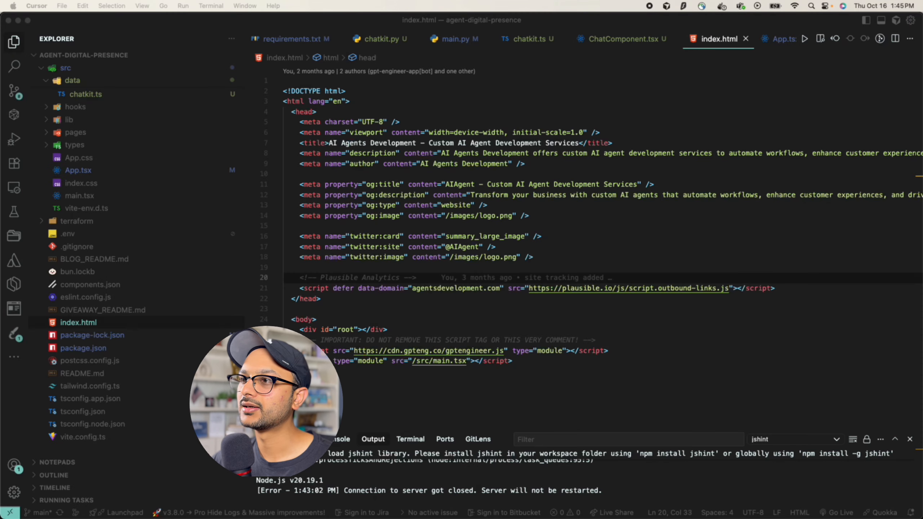
Paste the chatkit.js script tag into index.html's <head> and save the file
click(348, 267)
text(<script src="https://cdn.platform.openai.com/deployments/chatkit/chatkit.js" async></script>)
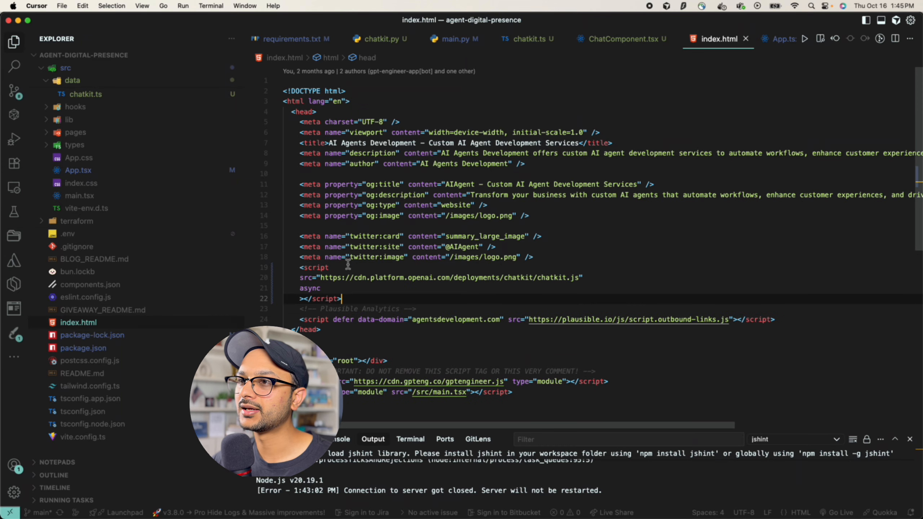
key(super+s)
scroll(377, 276, down, 3)
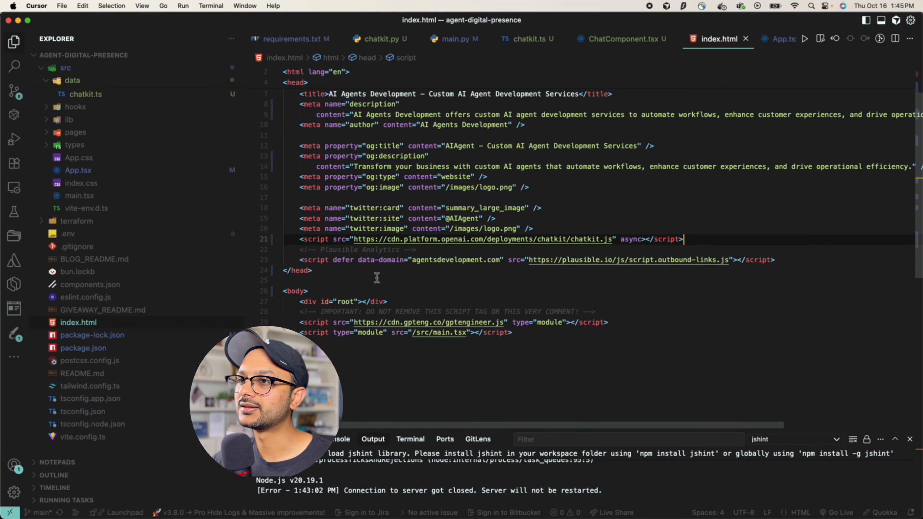
click(398, 280)
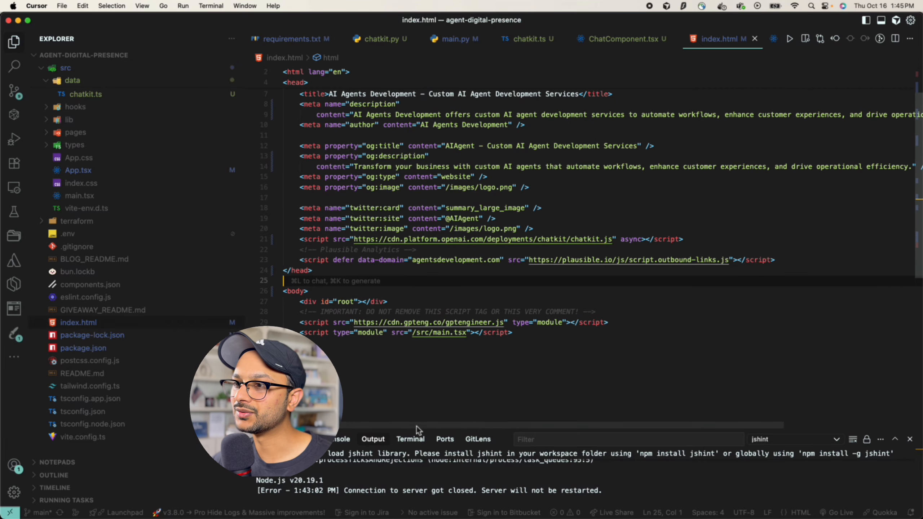
drag(423, 429, 423, 384)
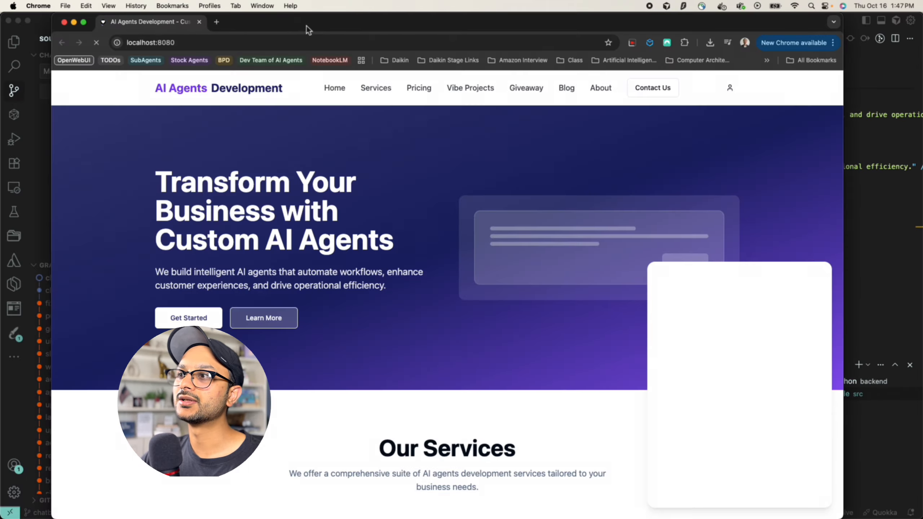
Ask the localhost:8080 chat widget 'Tell me about the services you offer' and read the reply
double_click(306, 26)
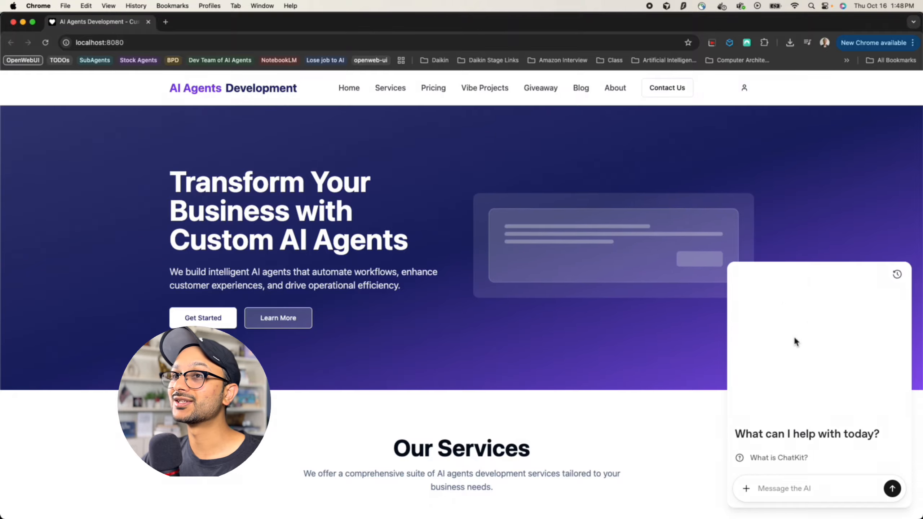
click(805, 488)
text(Tell me )
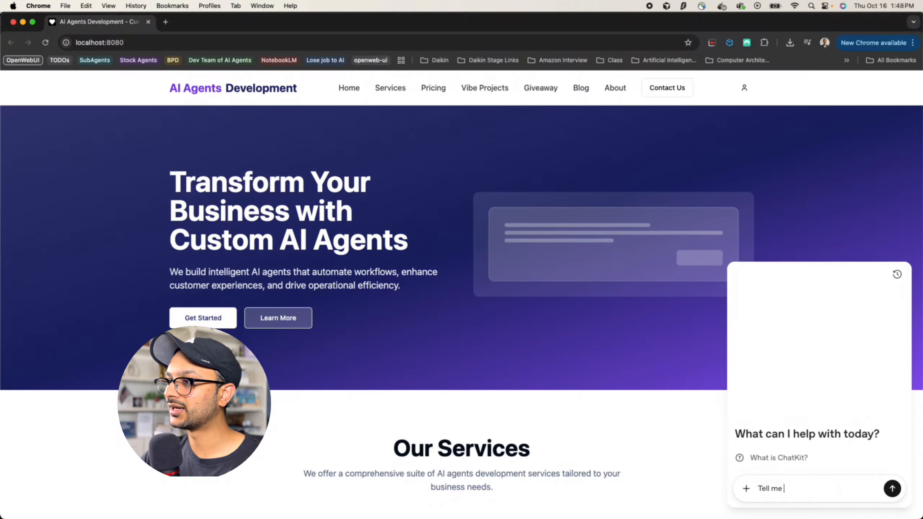
text(about the servi)
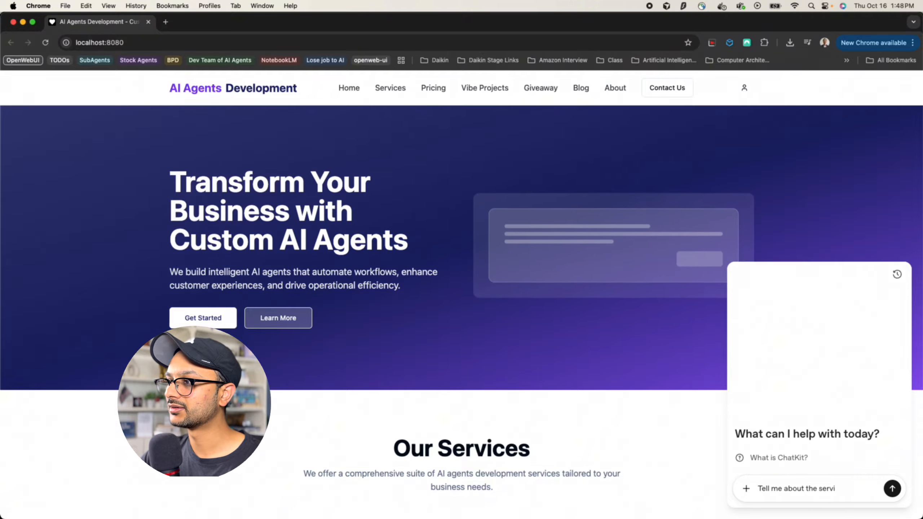
text(ces you offer.)
key(Return)
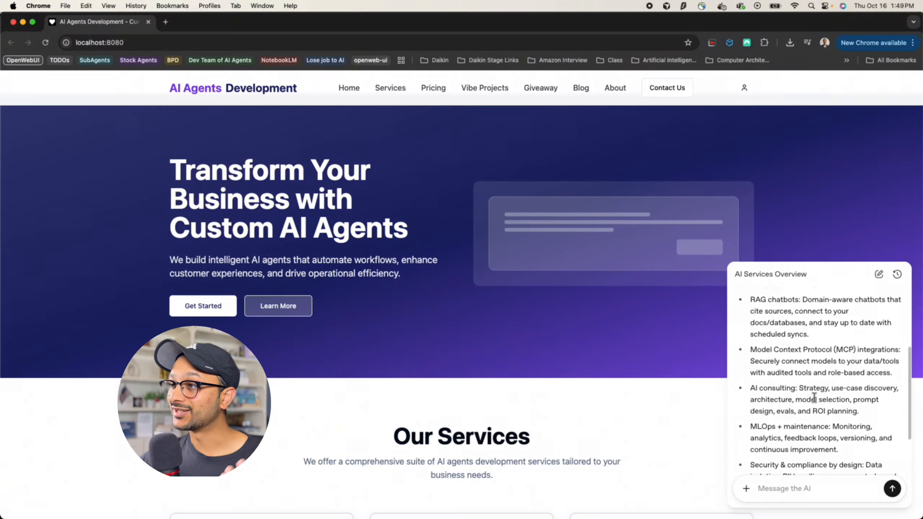
scroll(815, 397, down, 3)
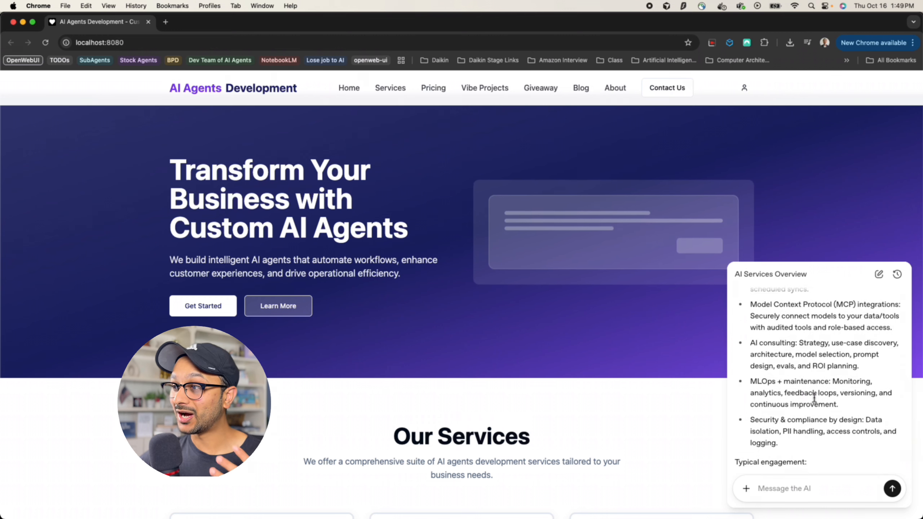
scroll(815, 398, down, 3)
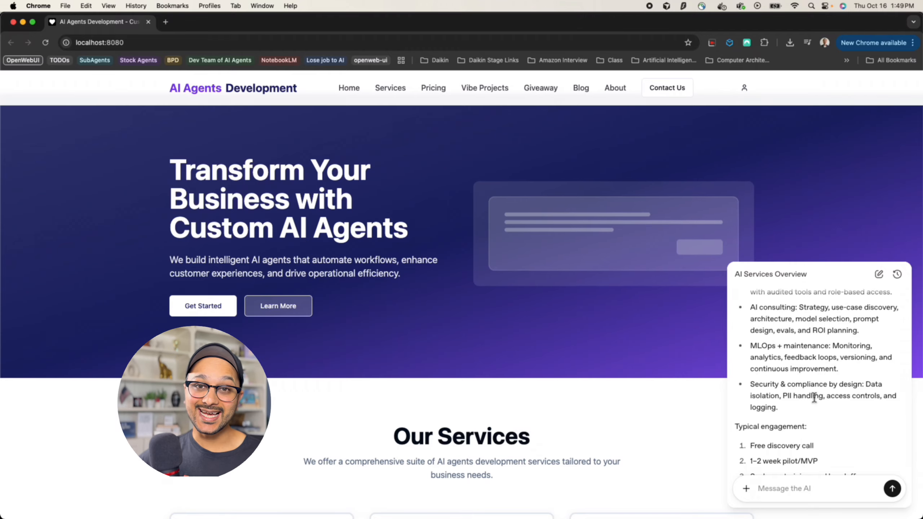